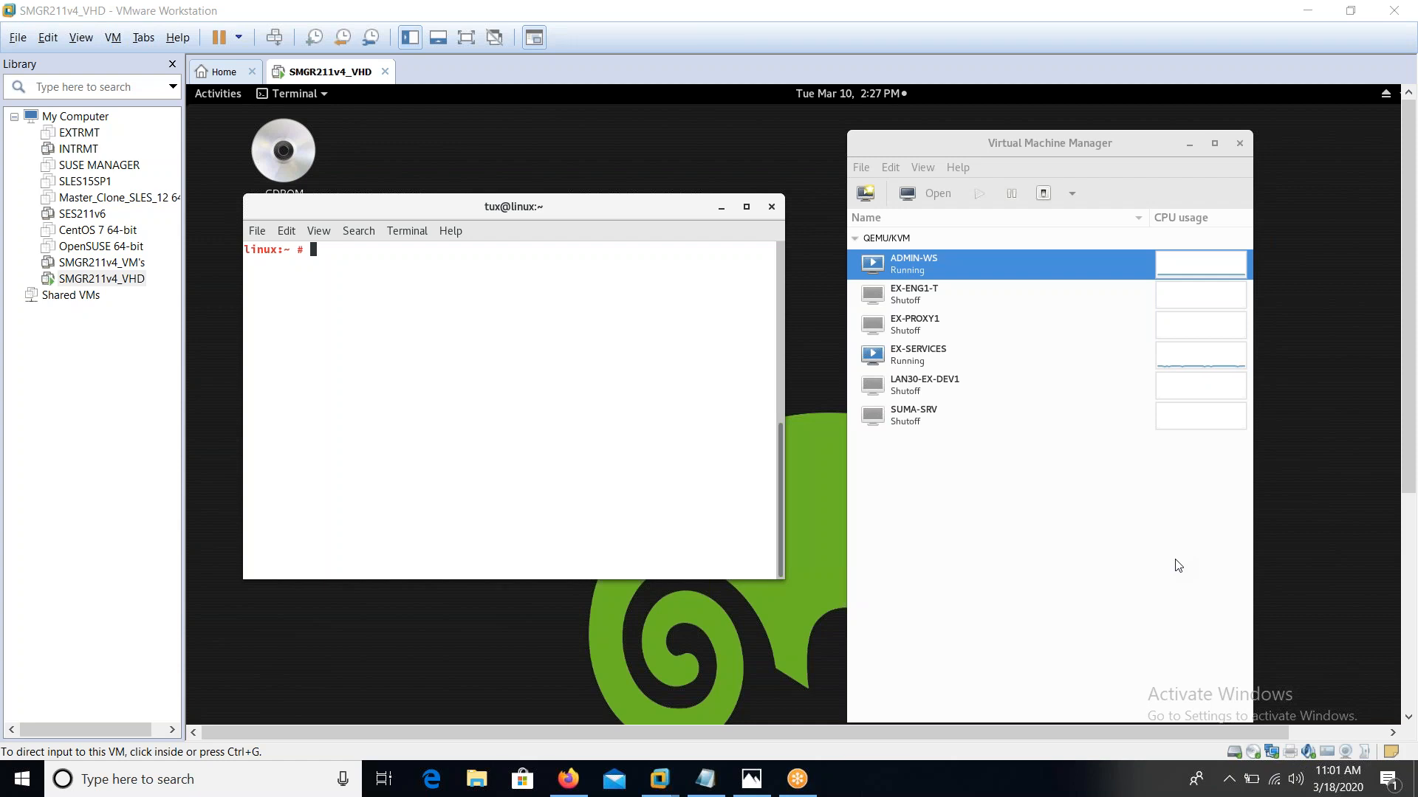
Bring Firefox forward on the SUSE Manager 4.0 Installation Guide PDF tab
click(566, 780)
click(135, 9)
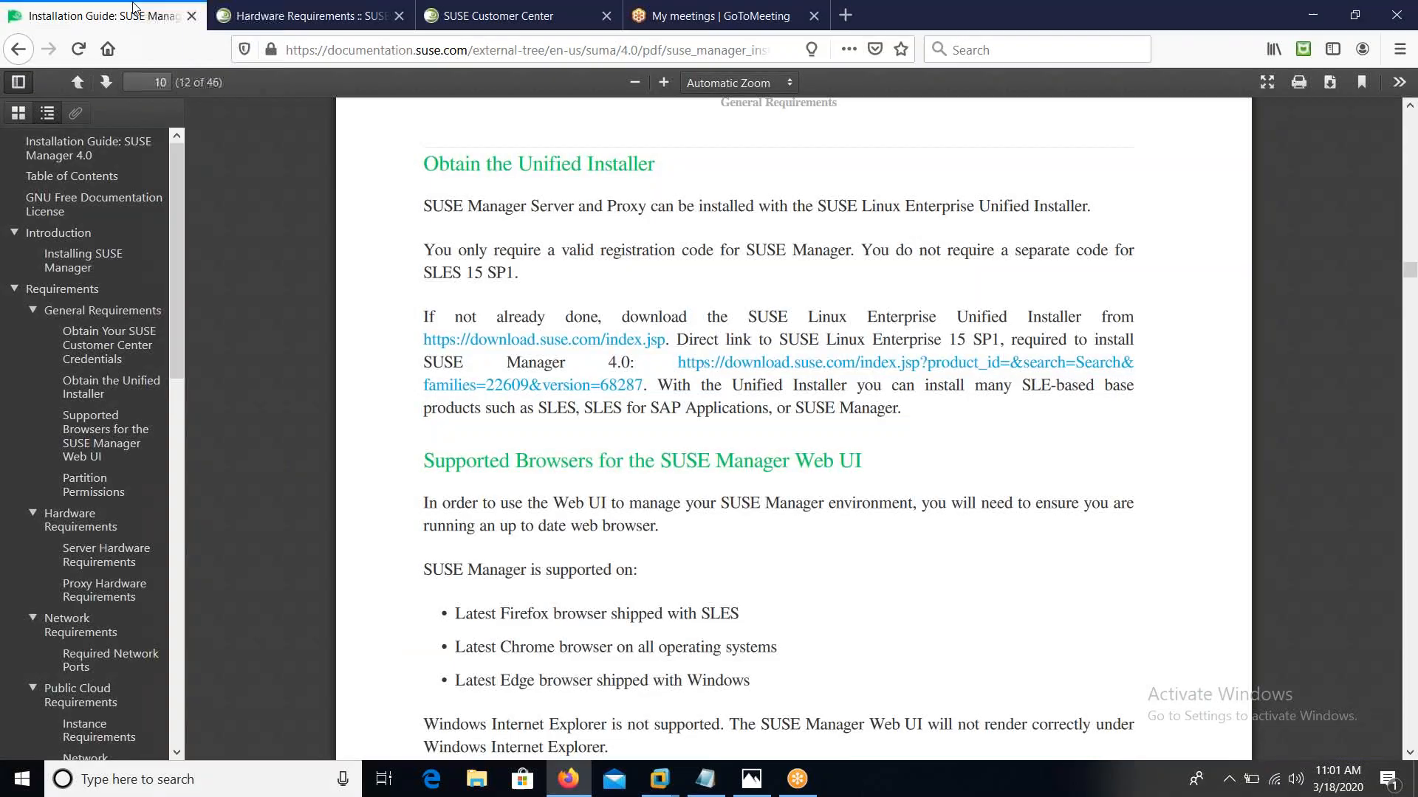
Open the Hardware Requirements page and highlight the x86_64 Table 1 caption, CPU minimum and 8 GB RAM
click(290, 18)
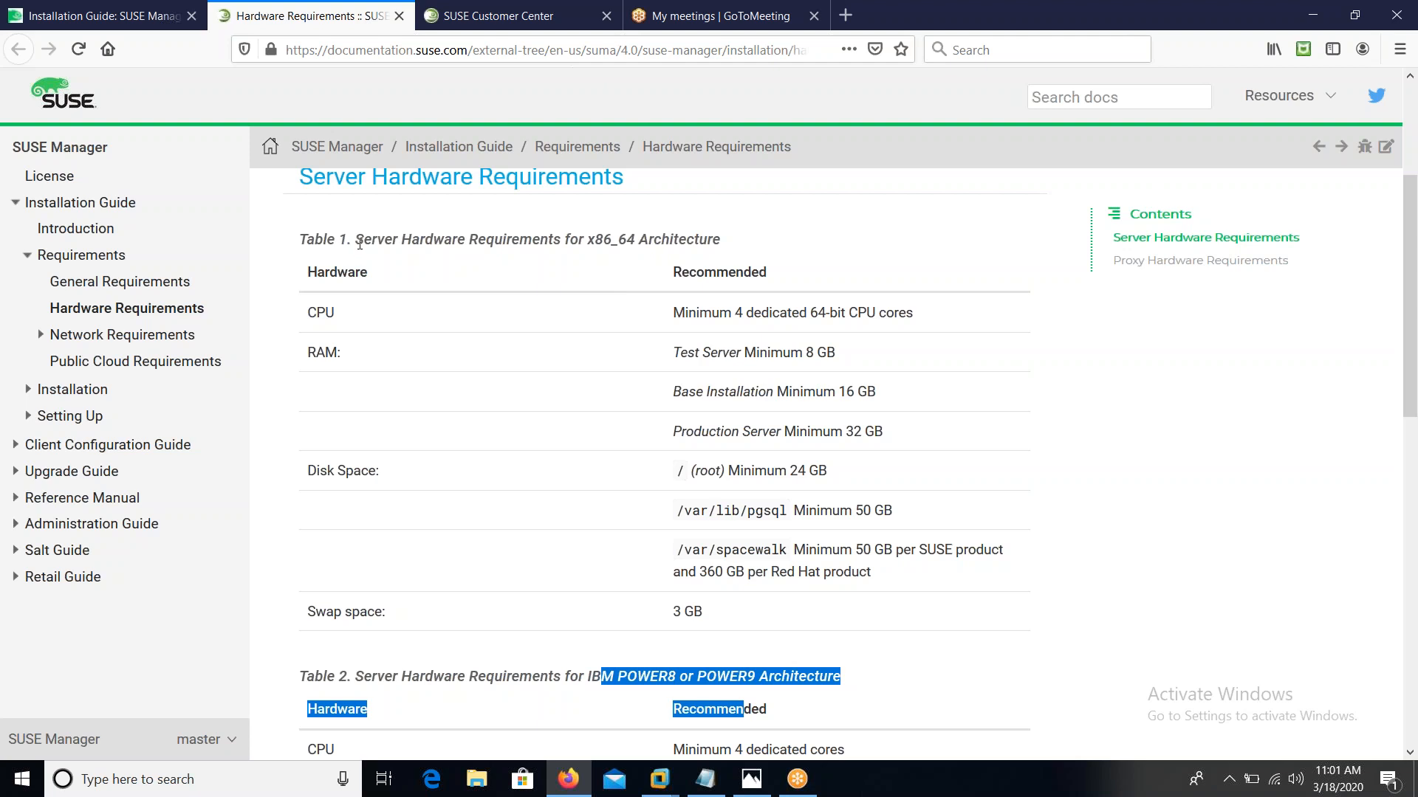
drag(358, 243, 445, 246)
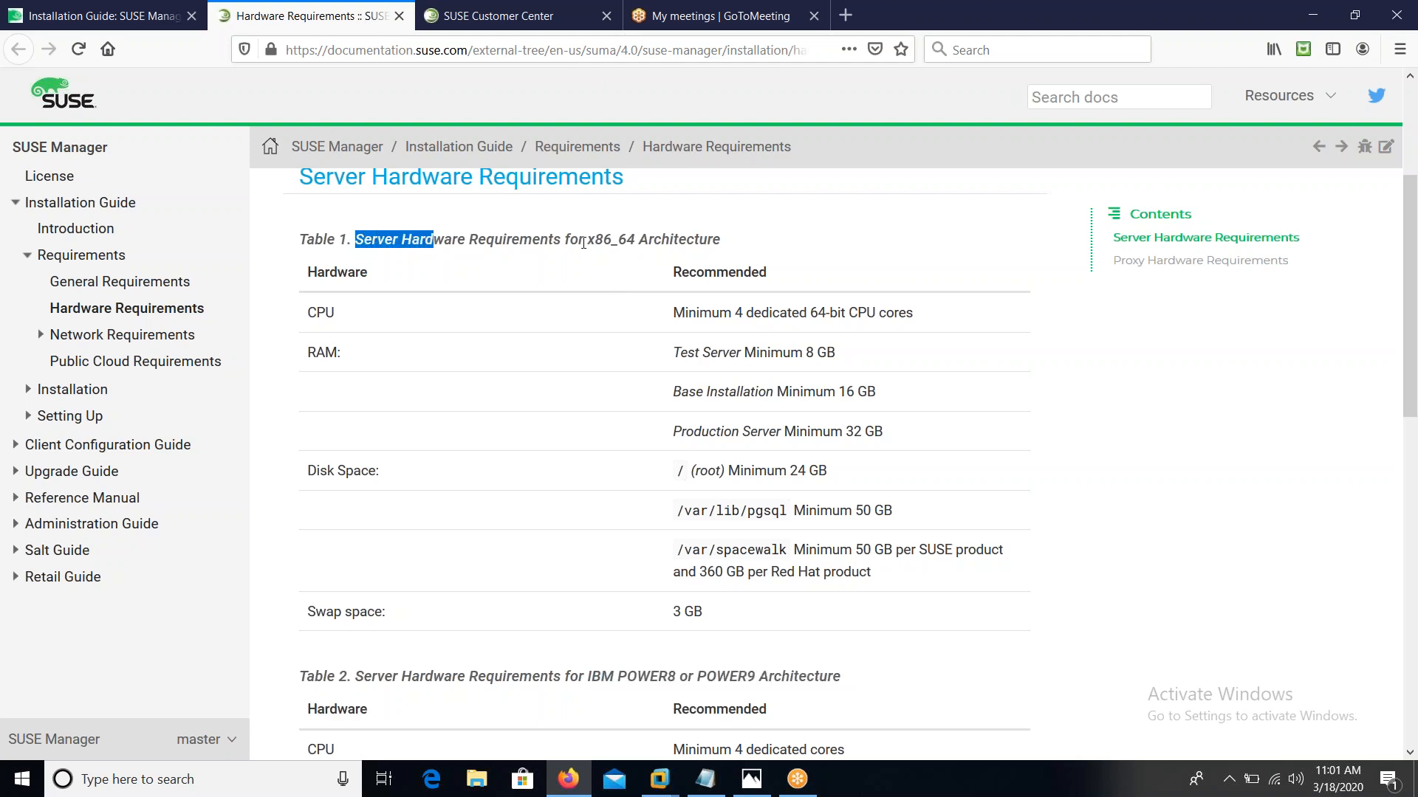
drag(583, 243, 727, 239)
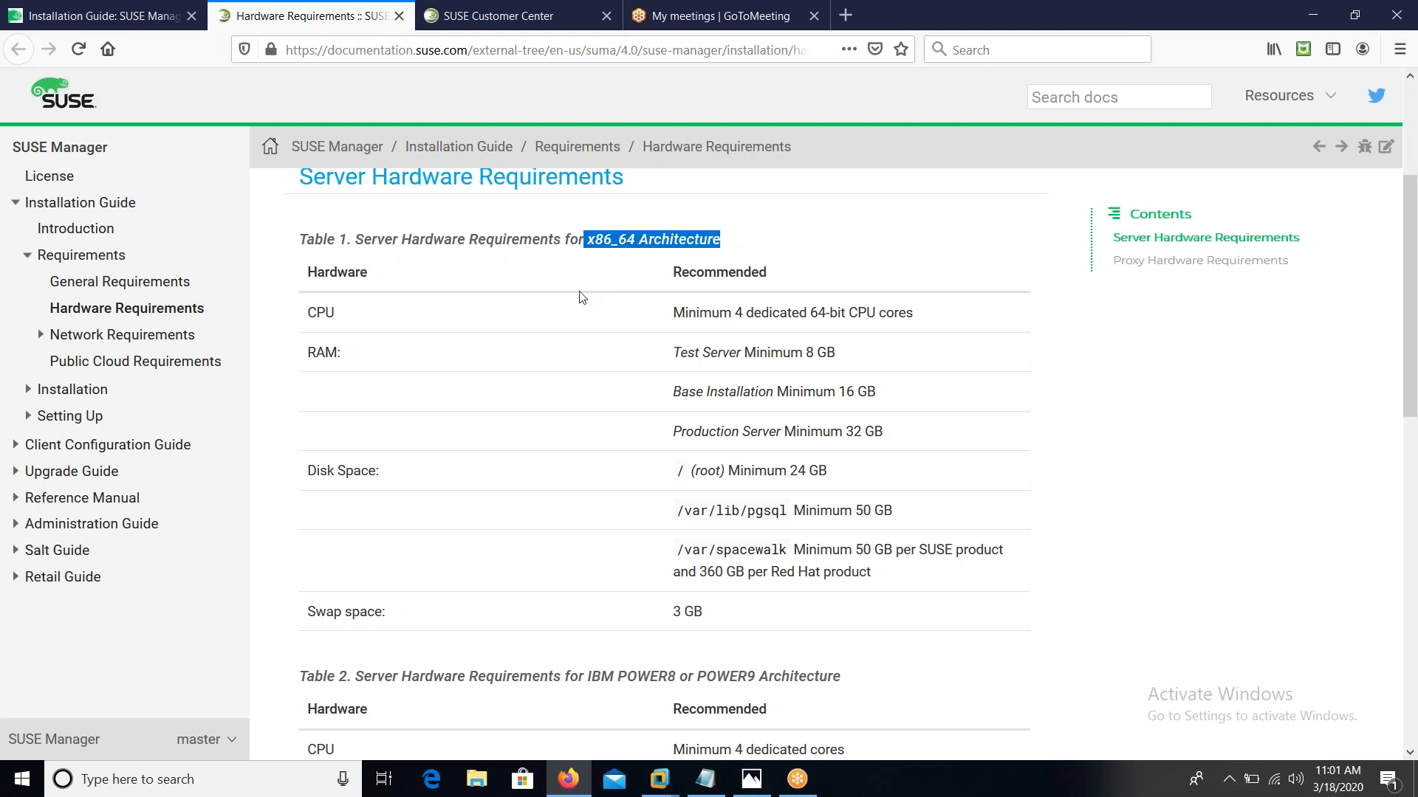
drag(671, 313, 837, 314)
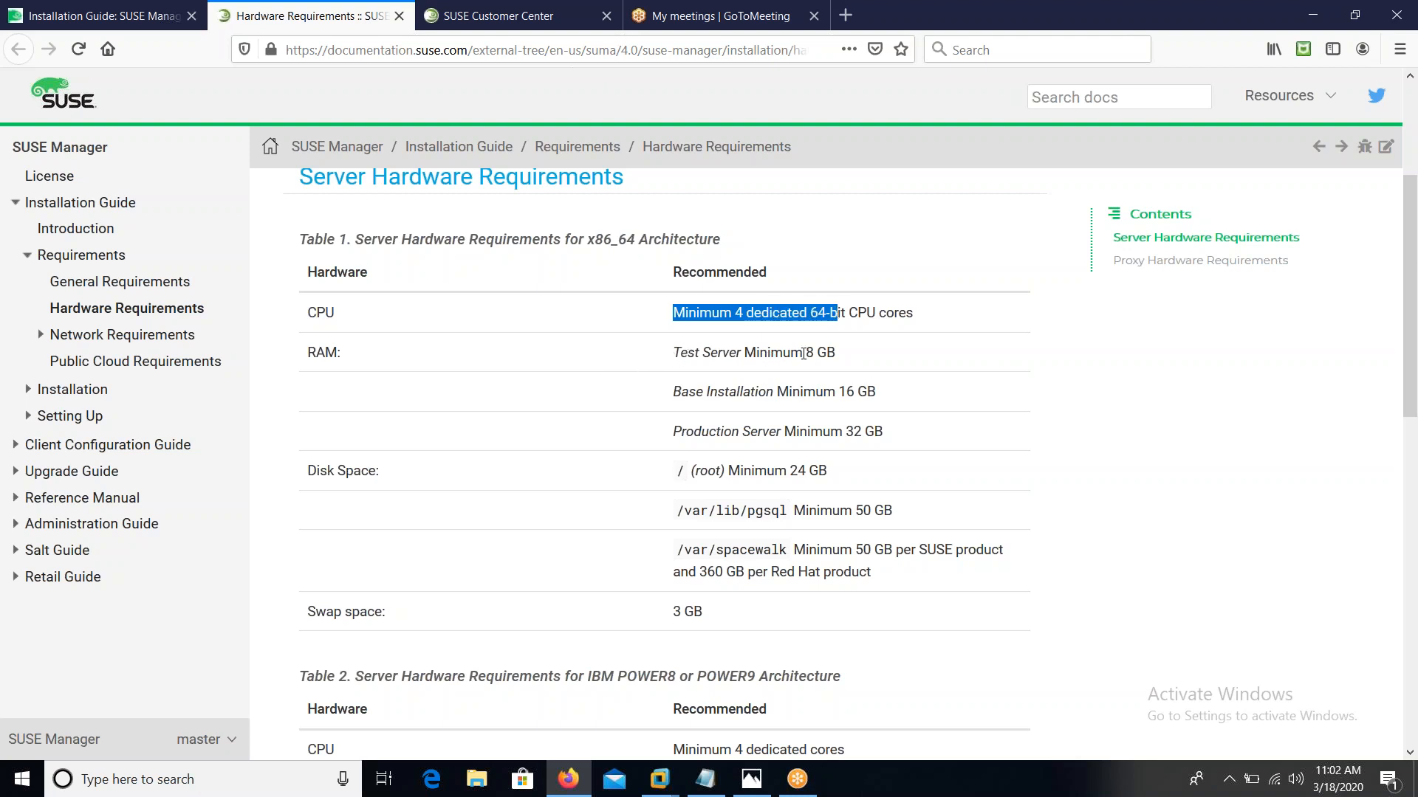
drag(803, 354, 842, 355)
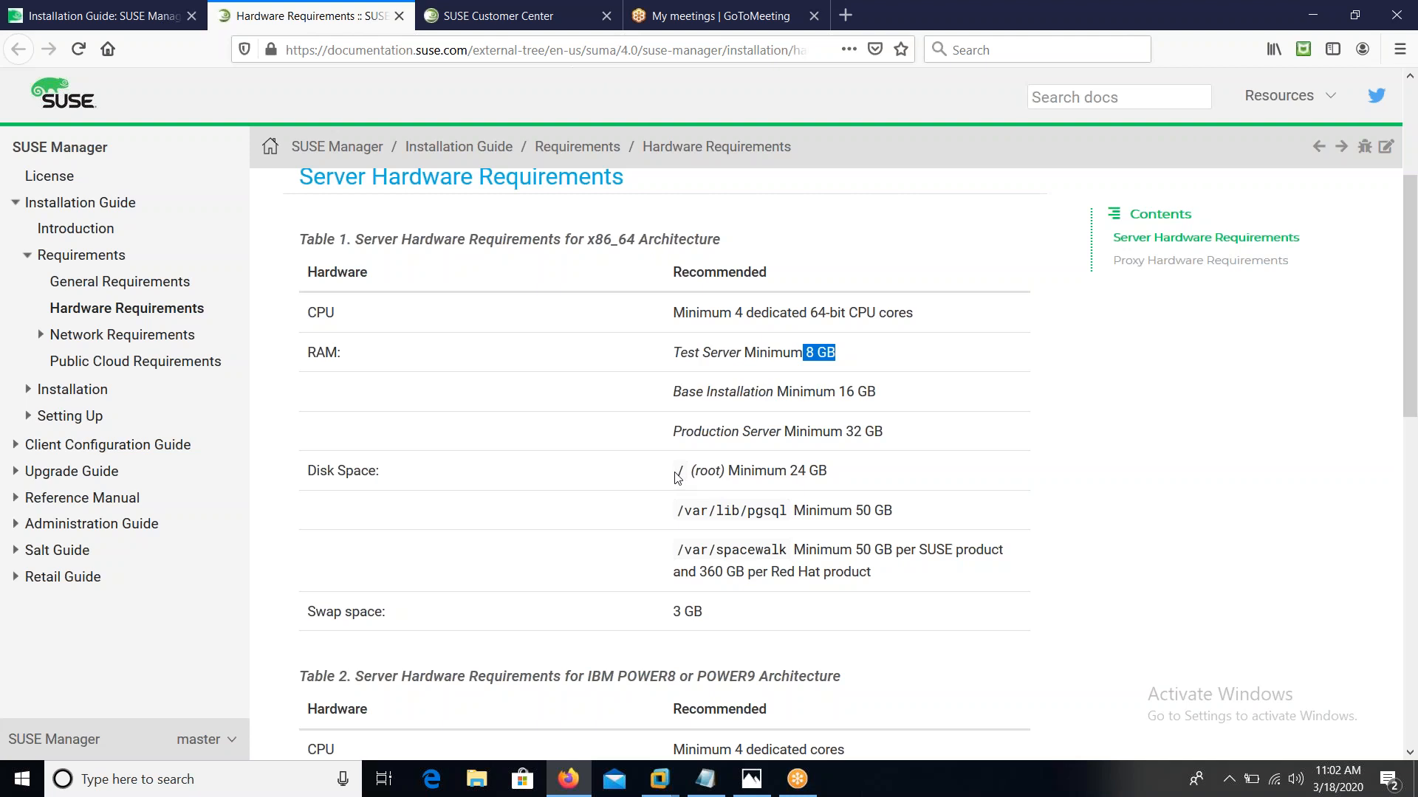
Highlight the disk space entries for / (root), /var/lib/pgsql and /var/spacewalk
drag(677, 478, 727, 476)
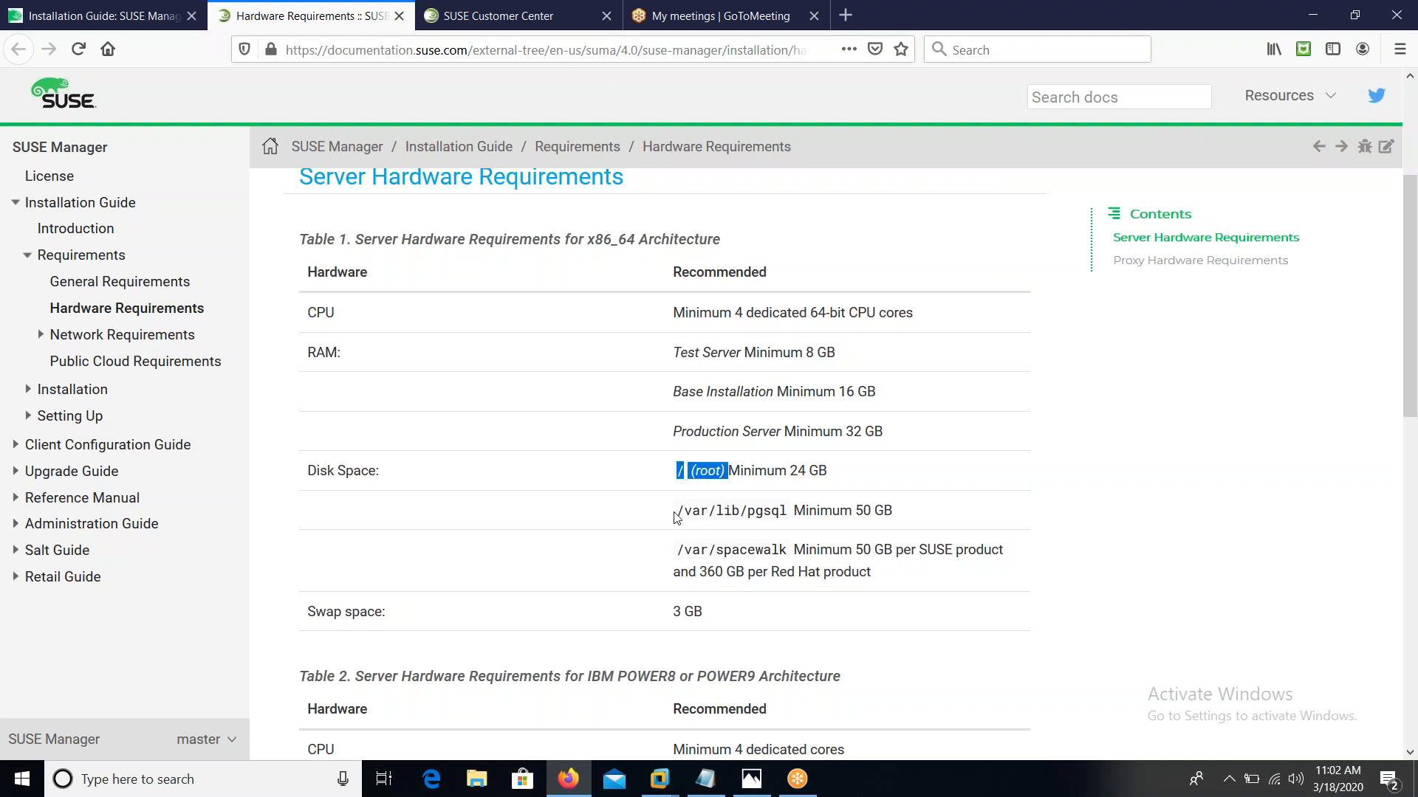
drag(676, 517, 793, 510)
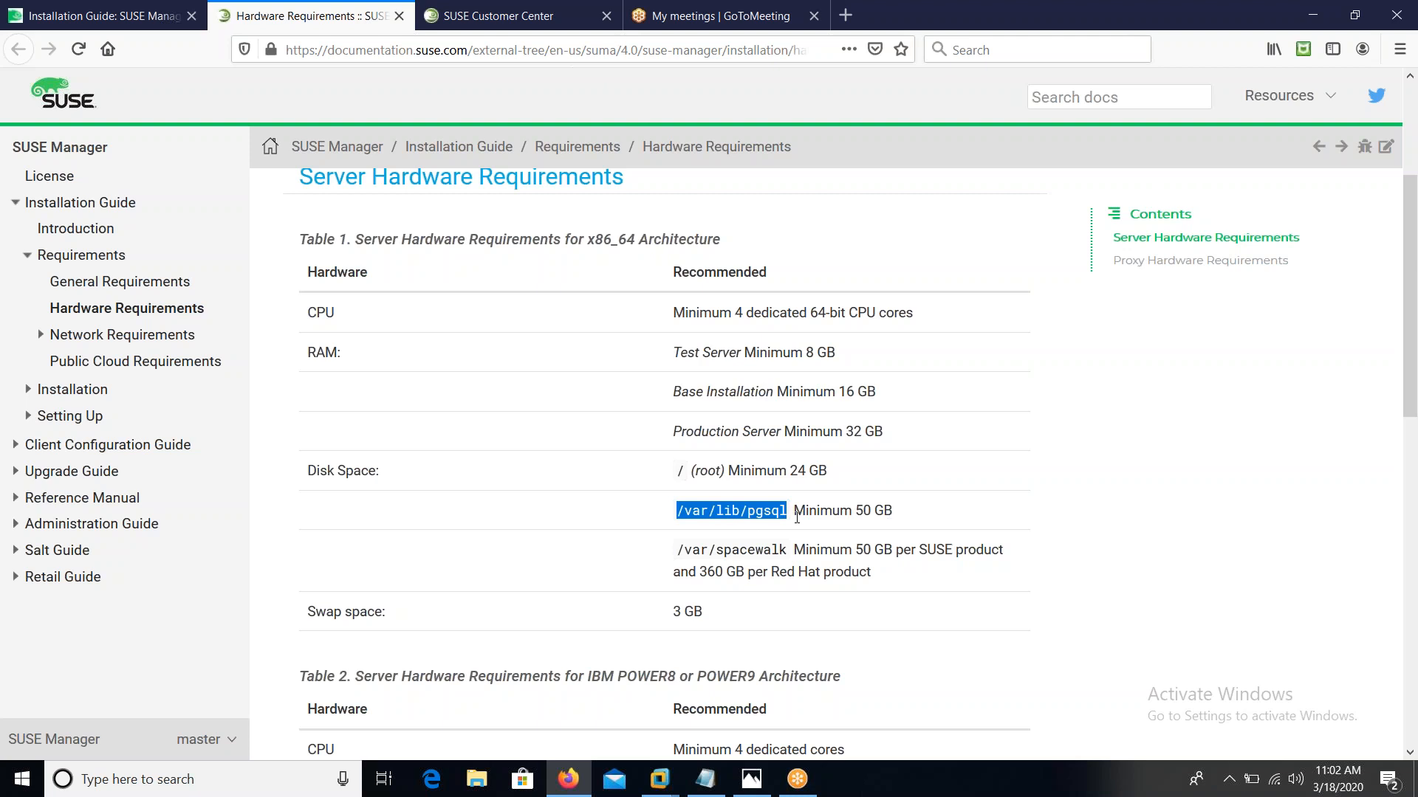
drag(676, 555, 902, 546)
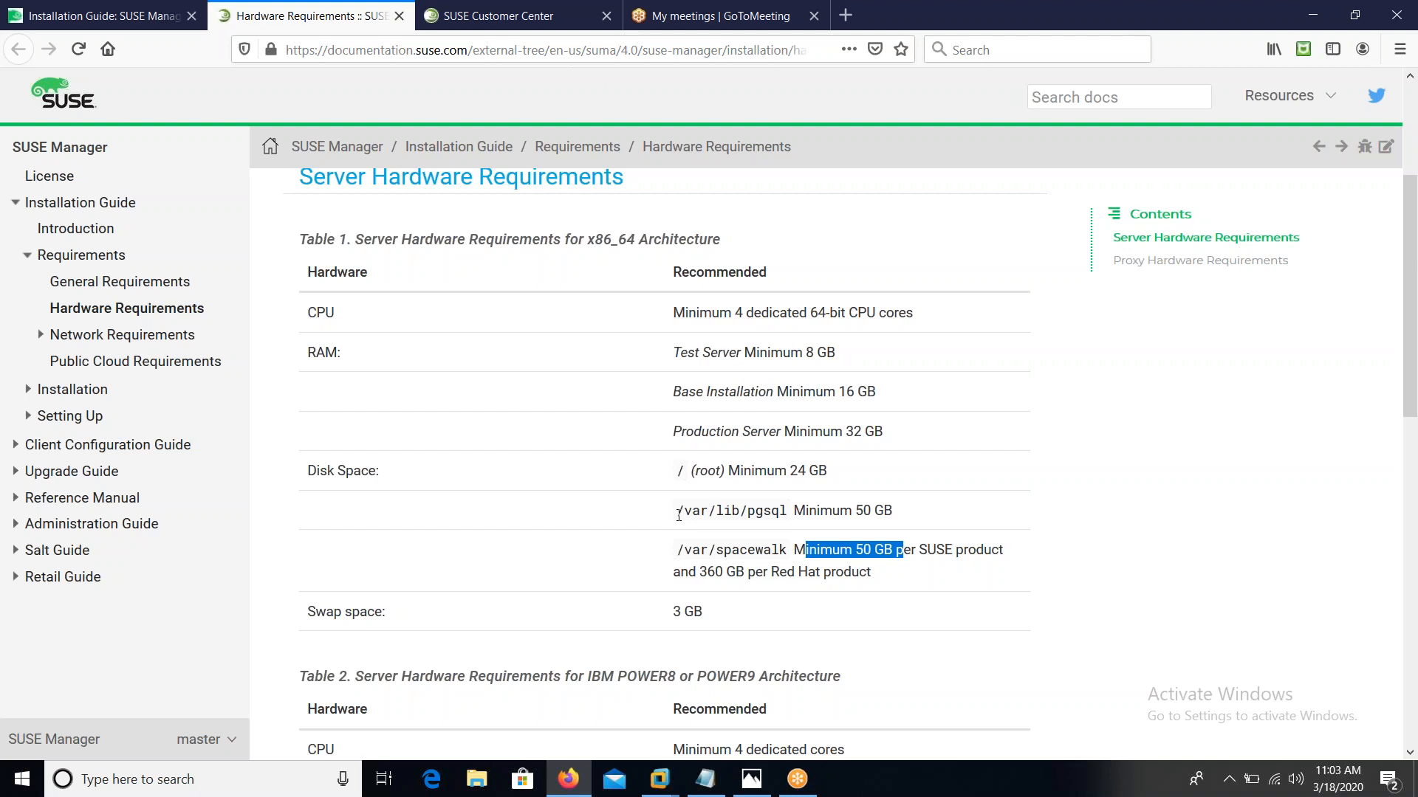
Highlight the 50 GB /var/lib/pgsql, 50 GB /var/spacewalk and 3 GB swap rows, then scroll toward Table 2
drag(679, 515, 792, 515)
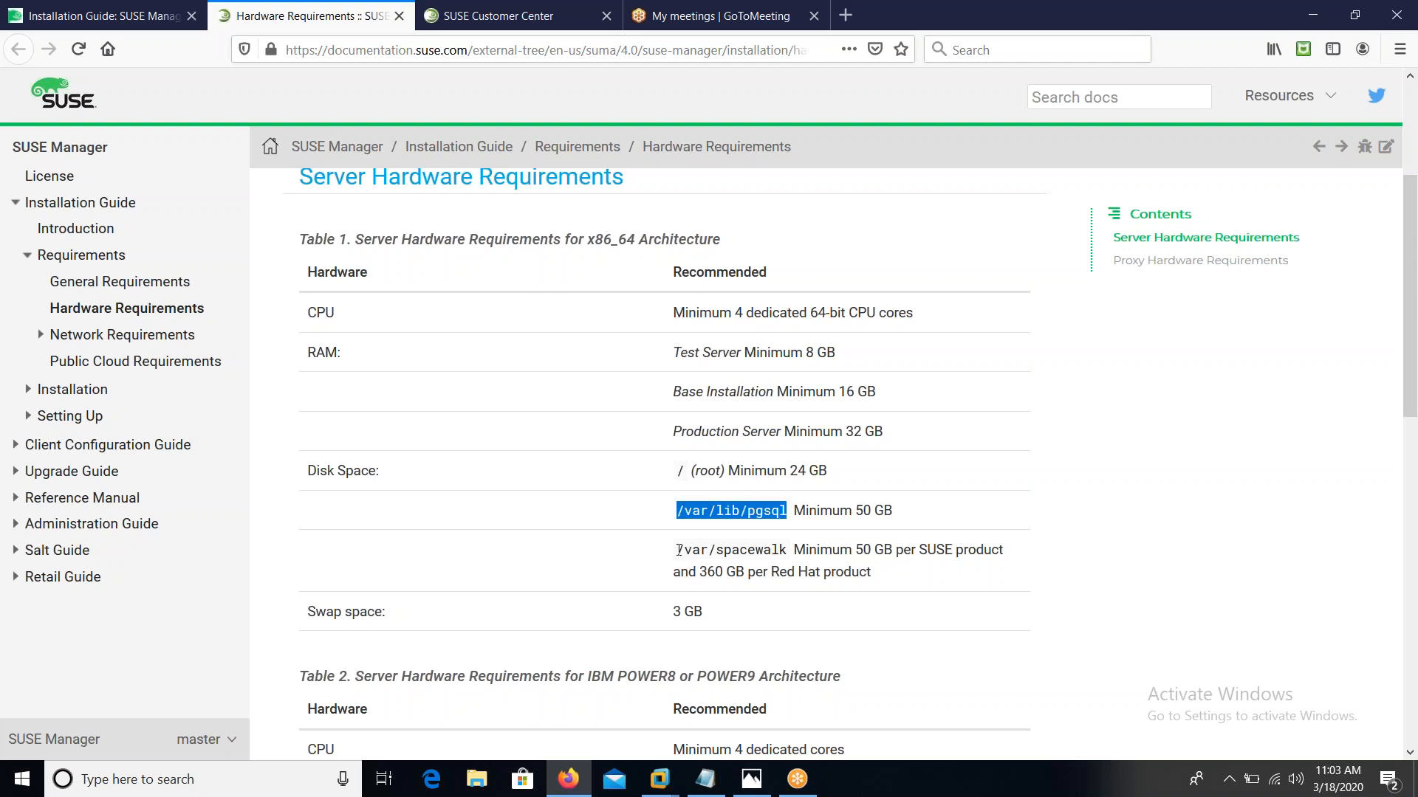
drag(678, 550, 858, 547)
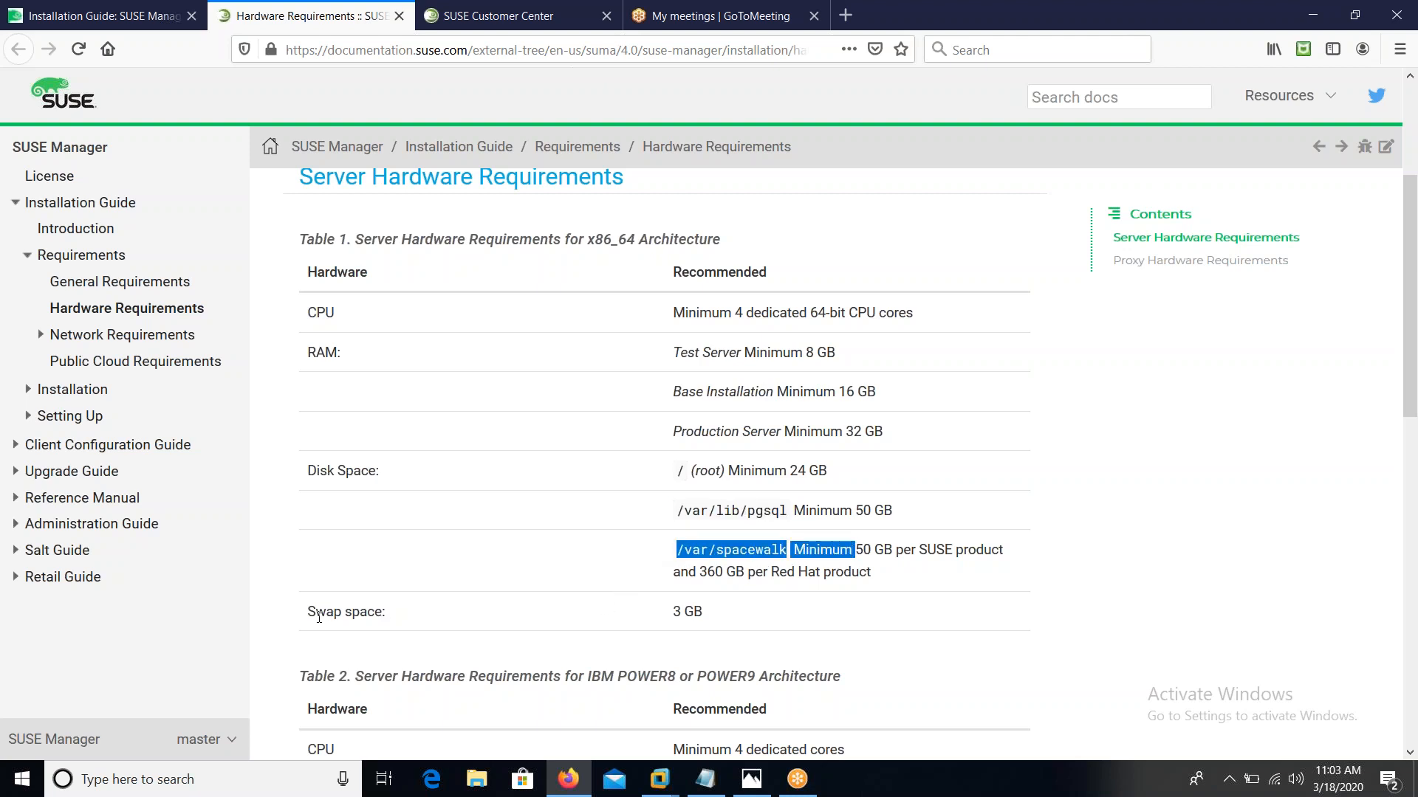
drag(307, 613, 390, 629)
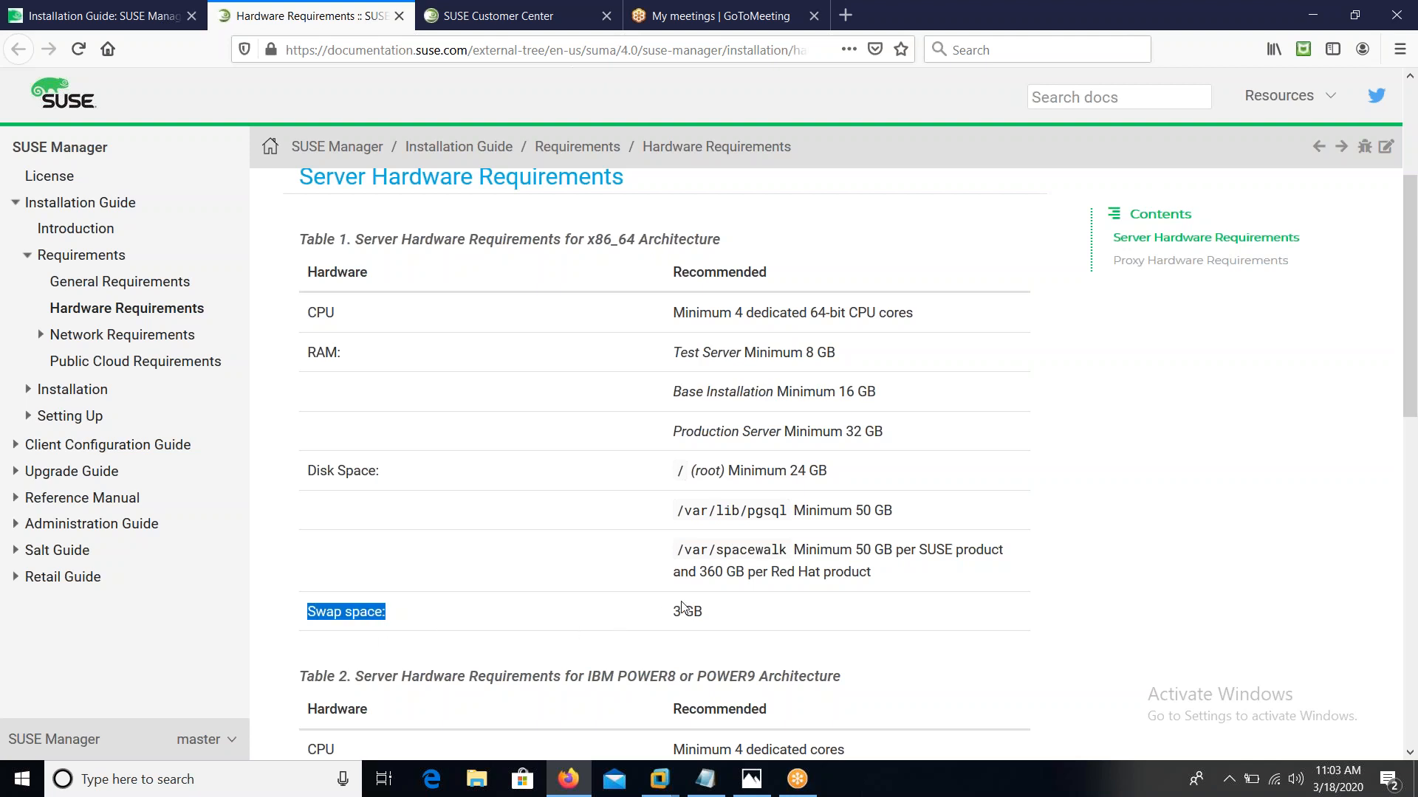
drag(670, 613, 705, 616)
click(728, 626)
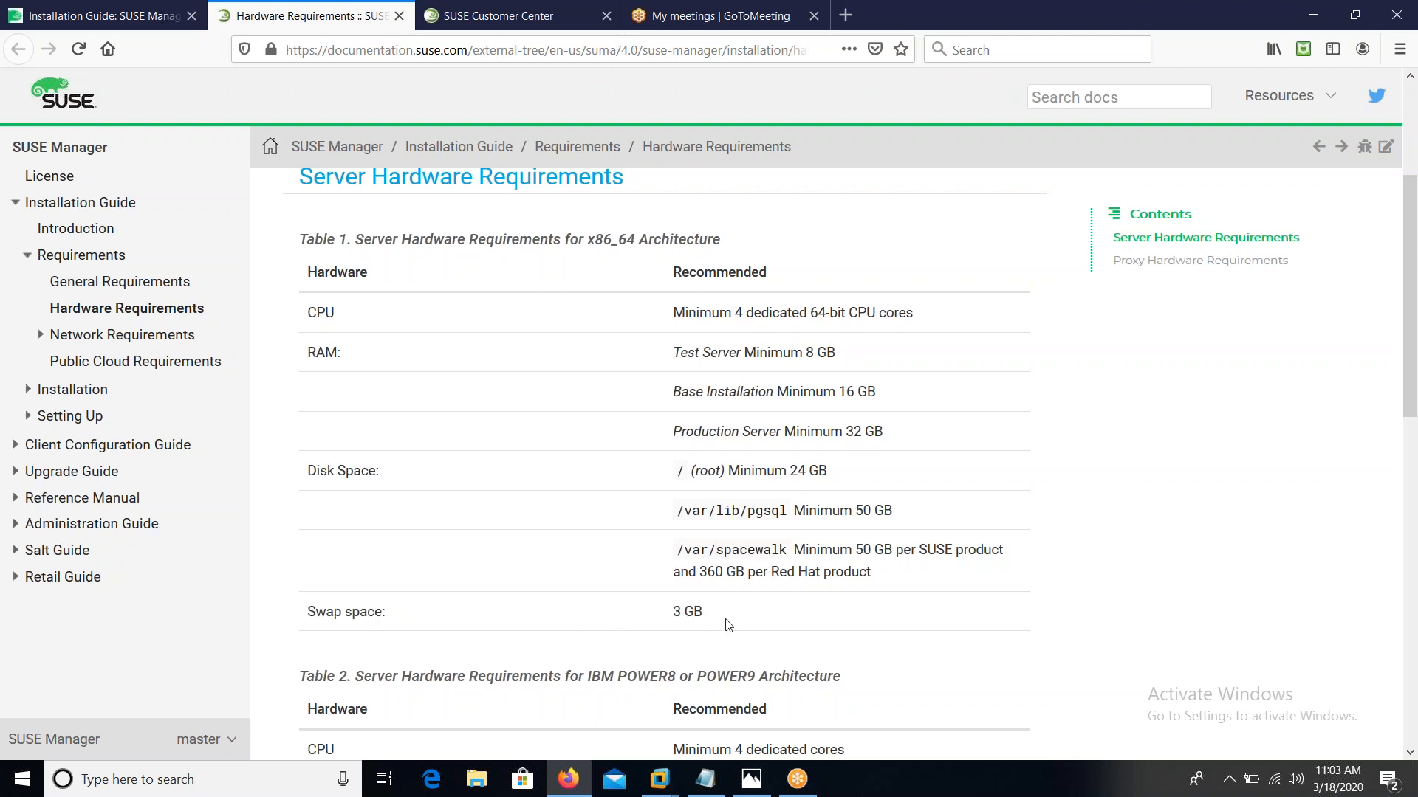
scroll(729, 626, down, 4)
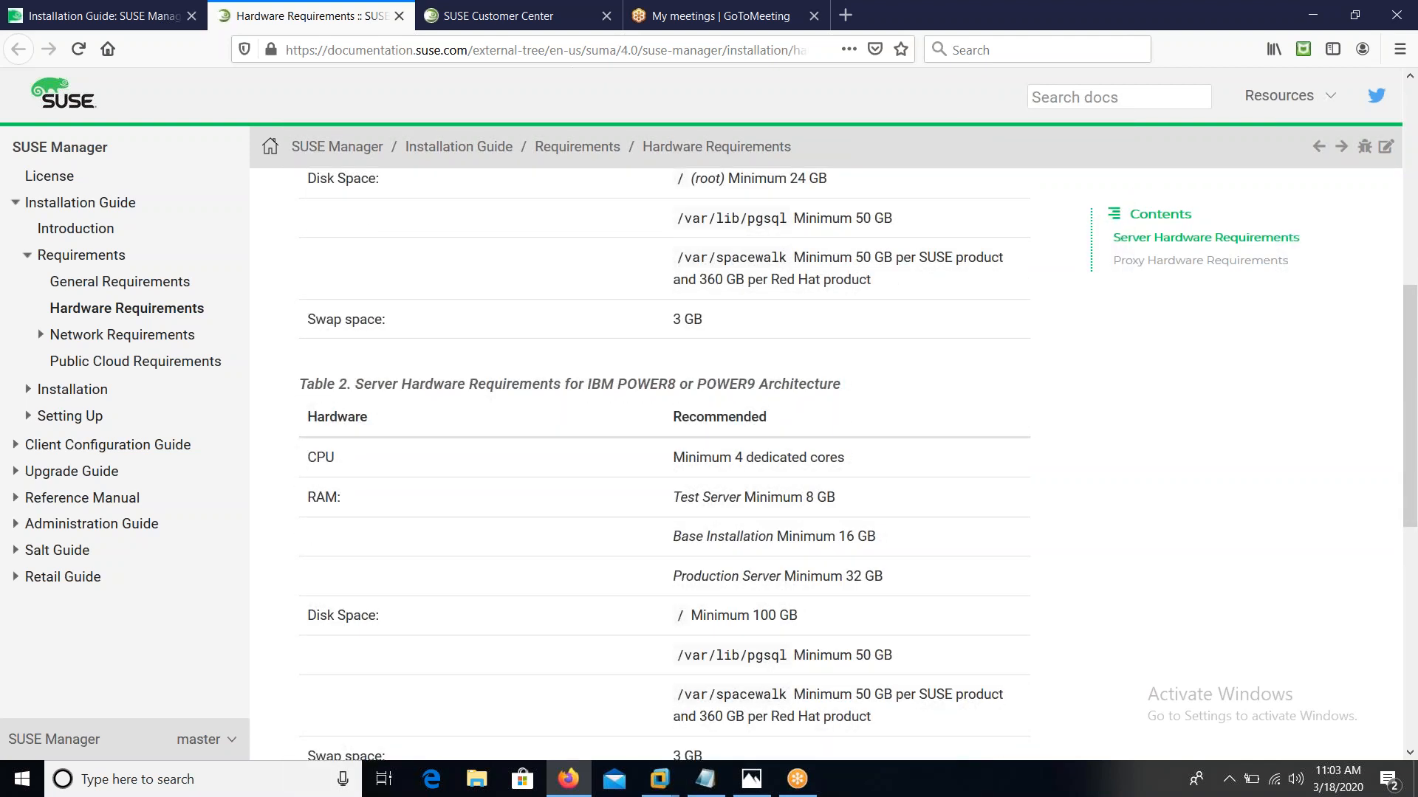
Highlight the IBM POWER8 or POWER9 table caption and its 4 dedicated cores minimum, then scroll to the proxy table
scroll(729, 626, down, 1)
drag(600, 336, 849, 341)
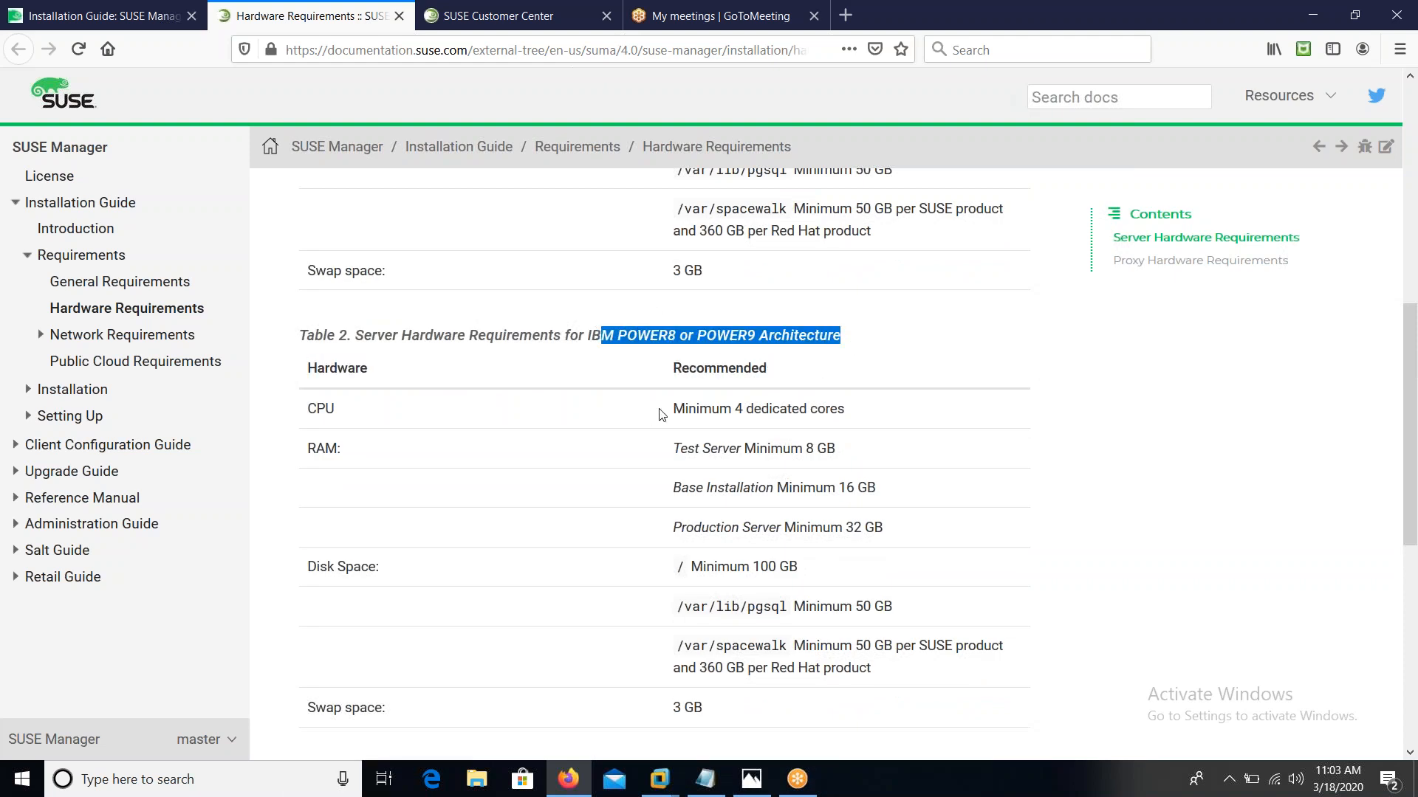
drag(672, 411, 836, 410)
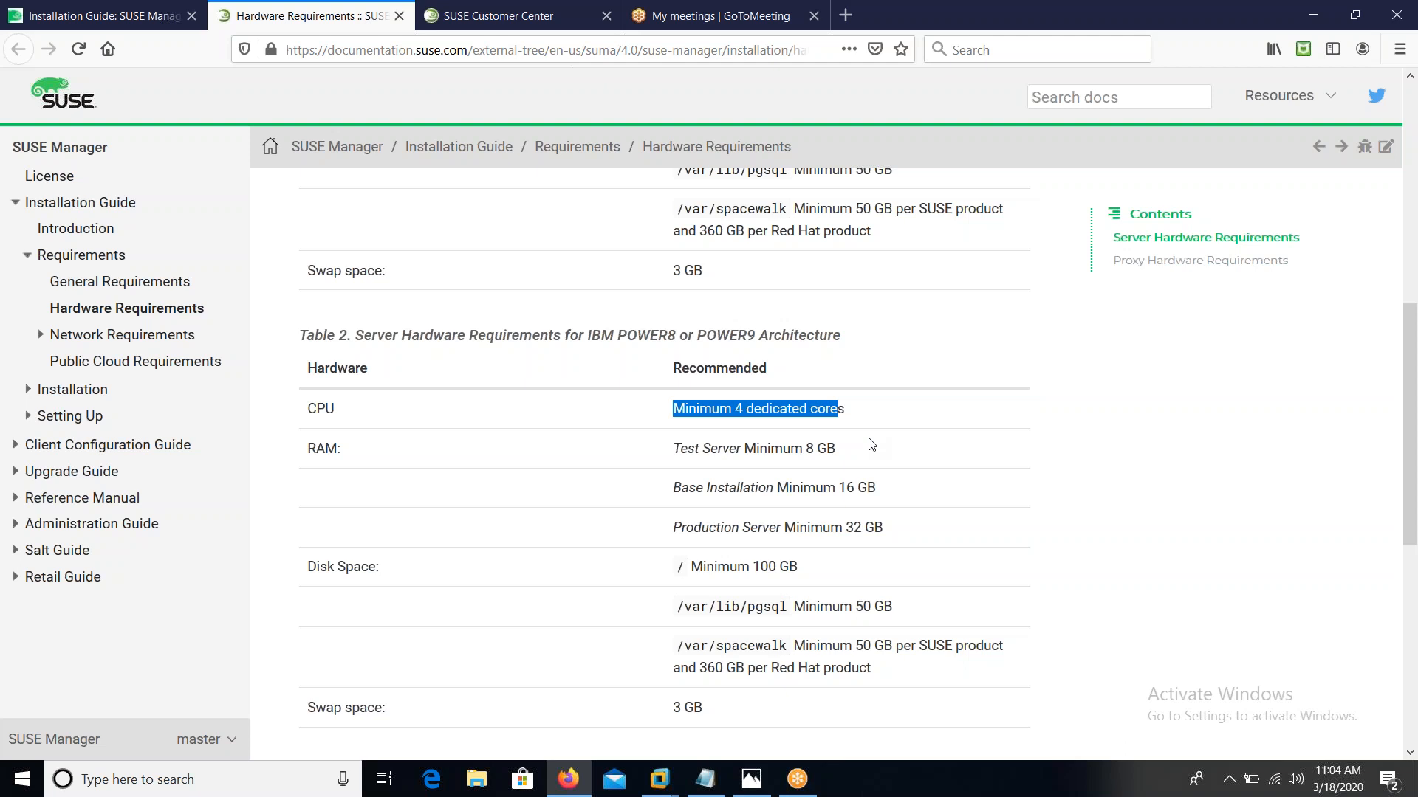
scroll(871, 444, down, 2)
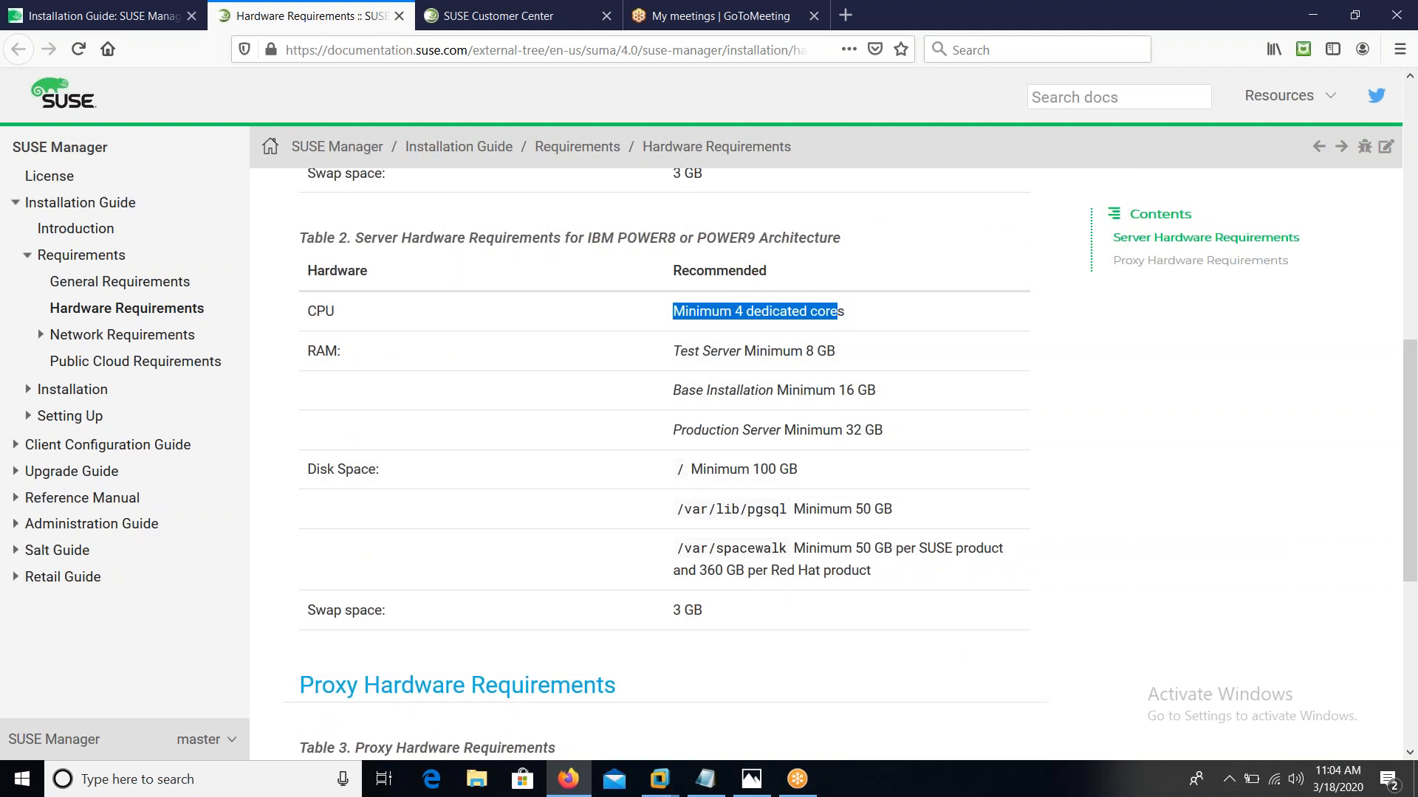
scroll(665, 443, down, 5)
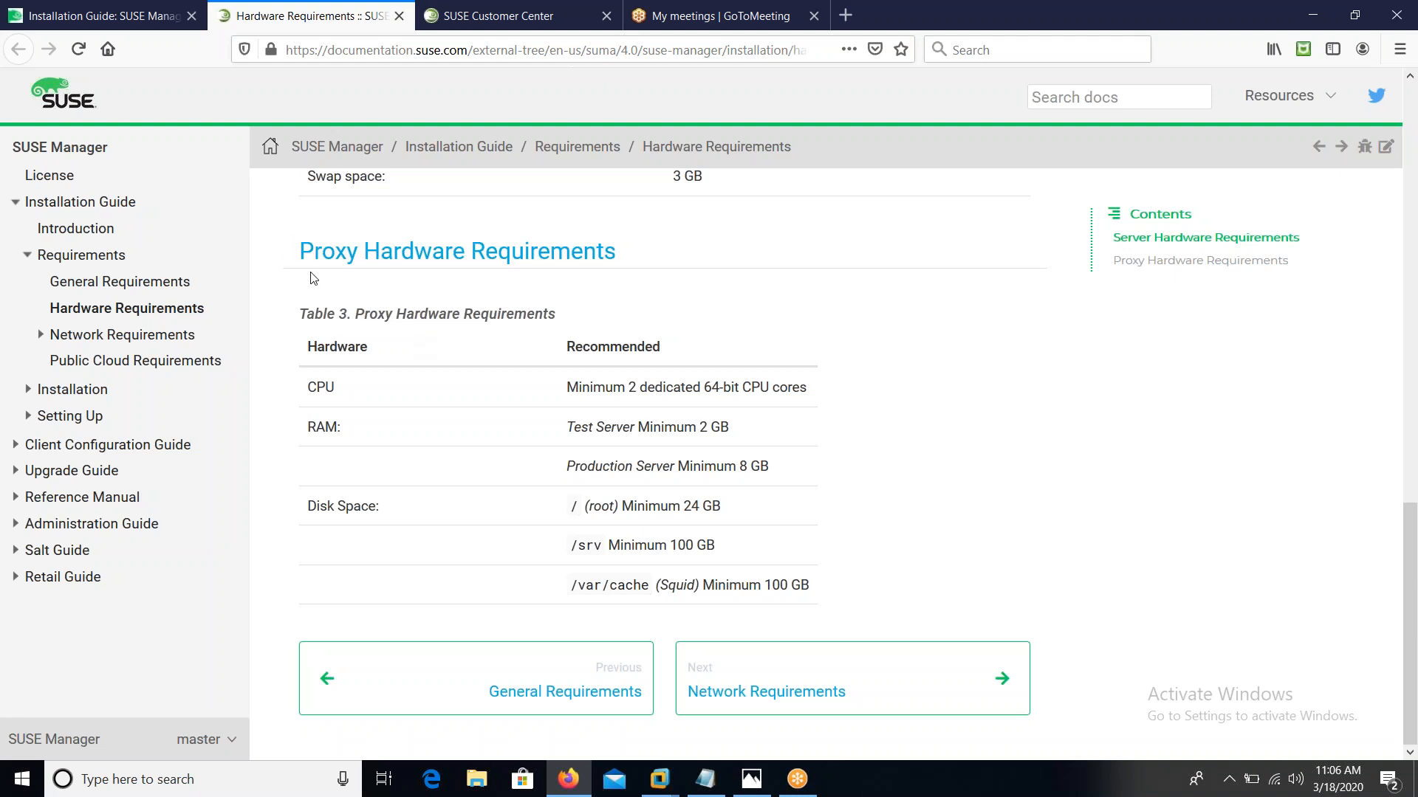
Scroll back up the Hardware Requirements page after reading the Proxy Hardware Requirements table
scroll(452, 335, up, 15)
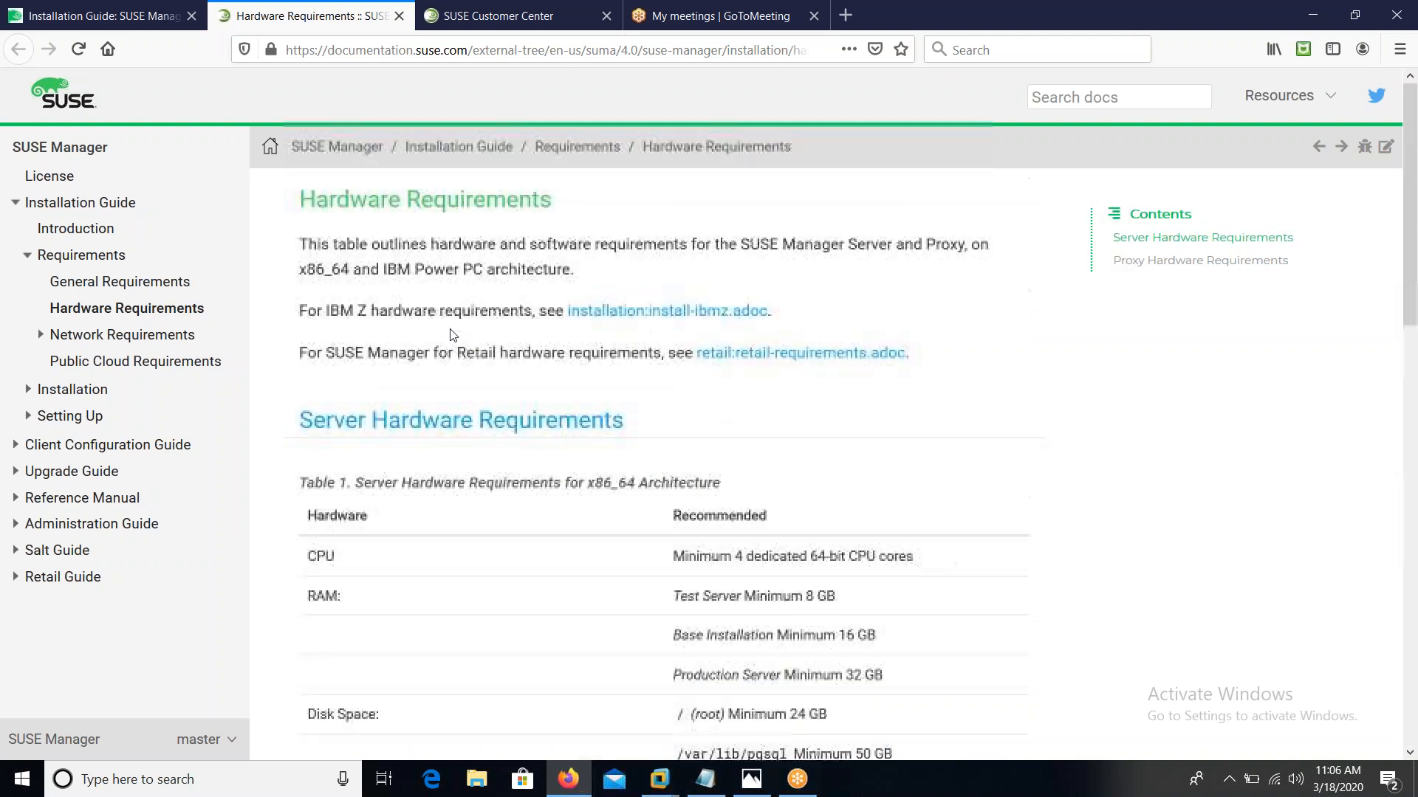
Move through the x86_64 disk space rows and back up to the top of the Hardware Requirements page
scroll(450, 330, down, 3)
scroll(665, 443, down, 4)
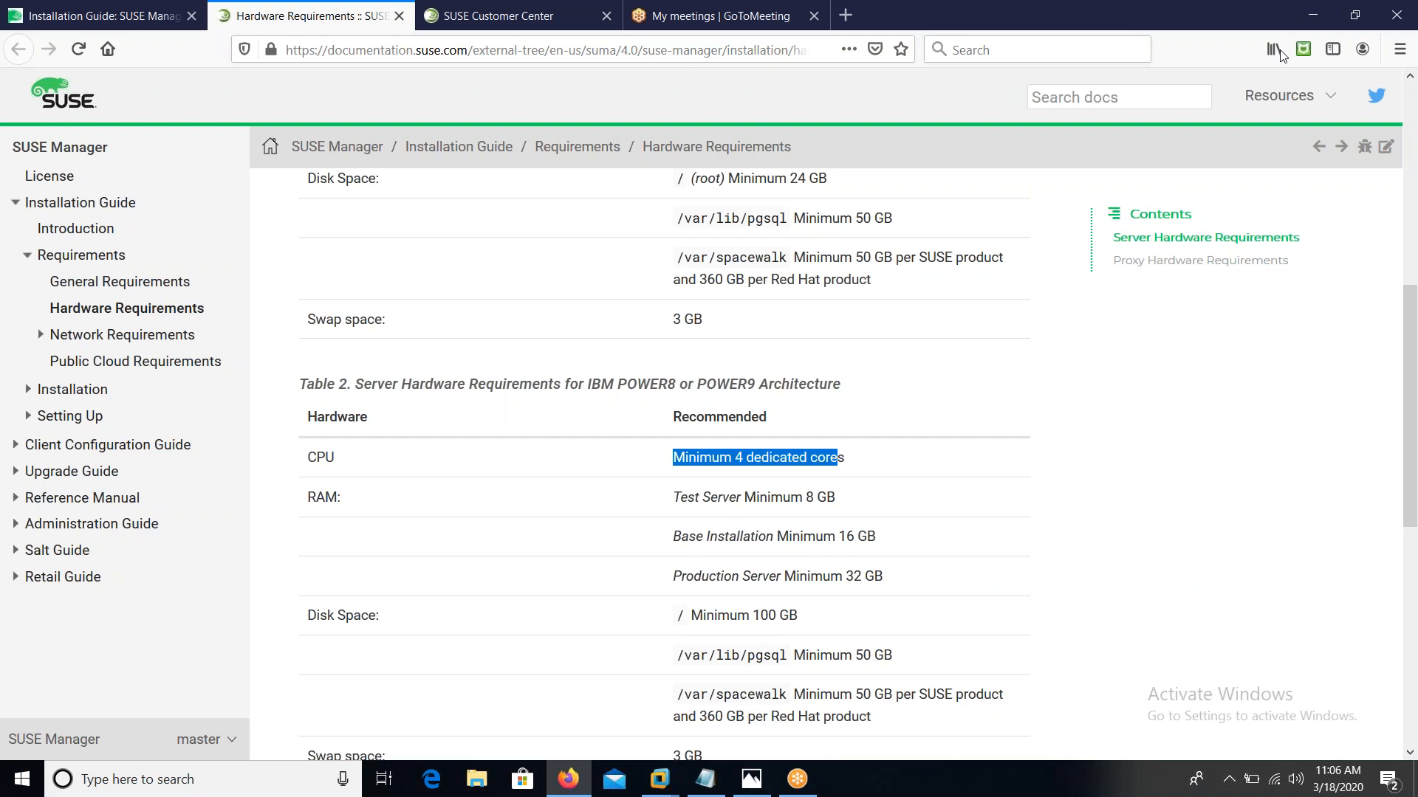
key(Up)
key(Up)
key(Up)
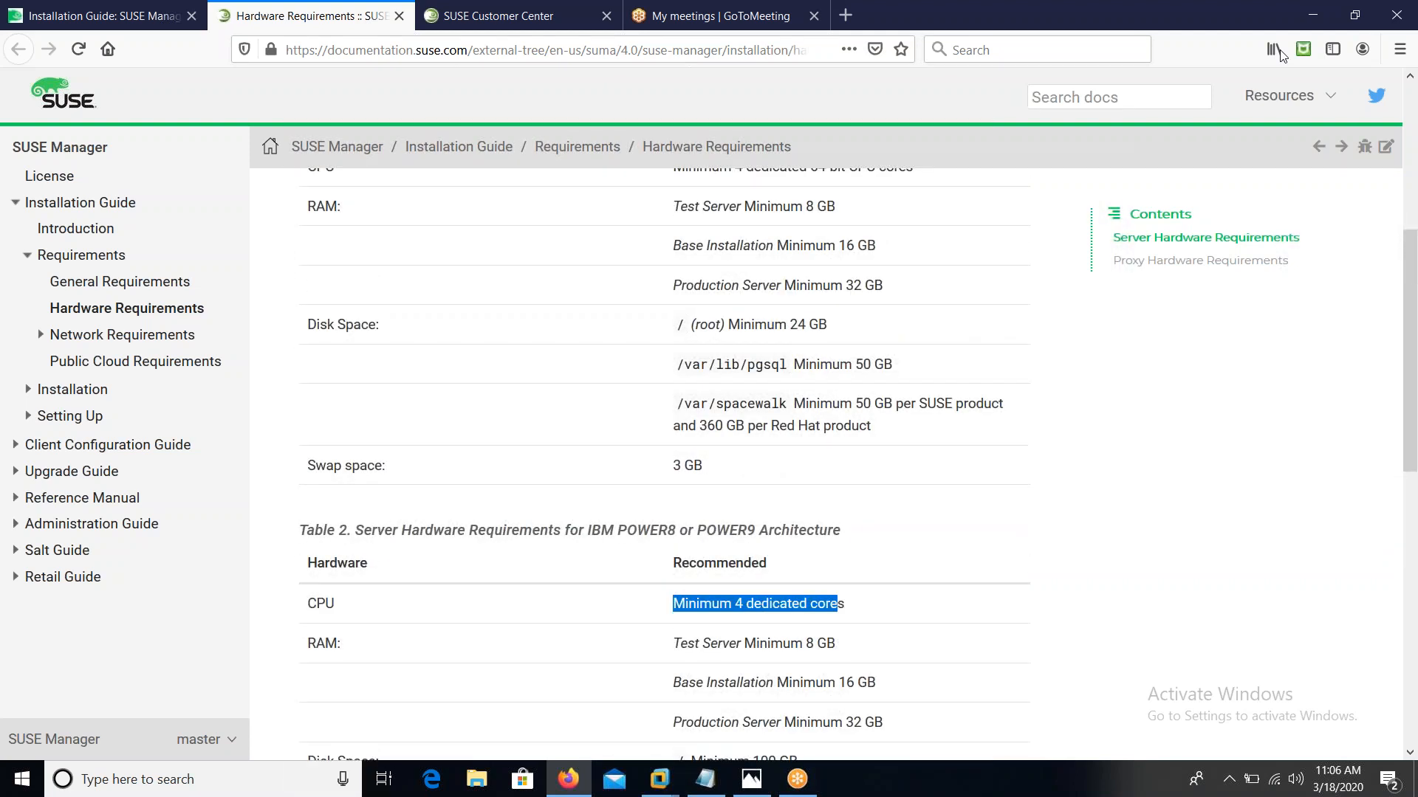
key(Up)
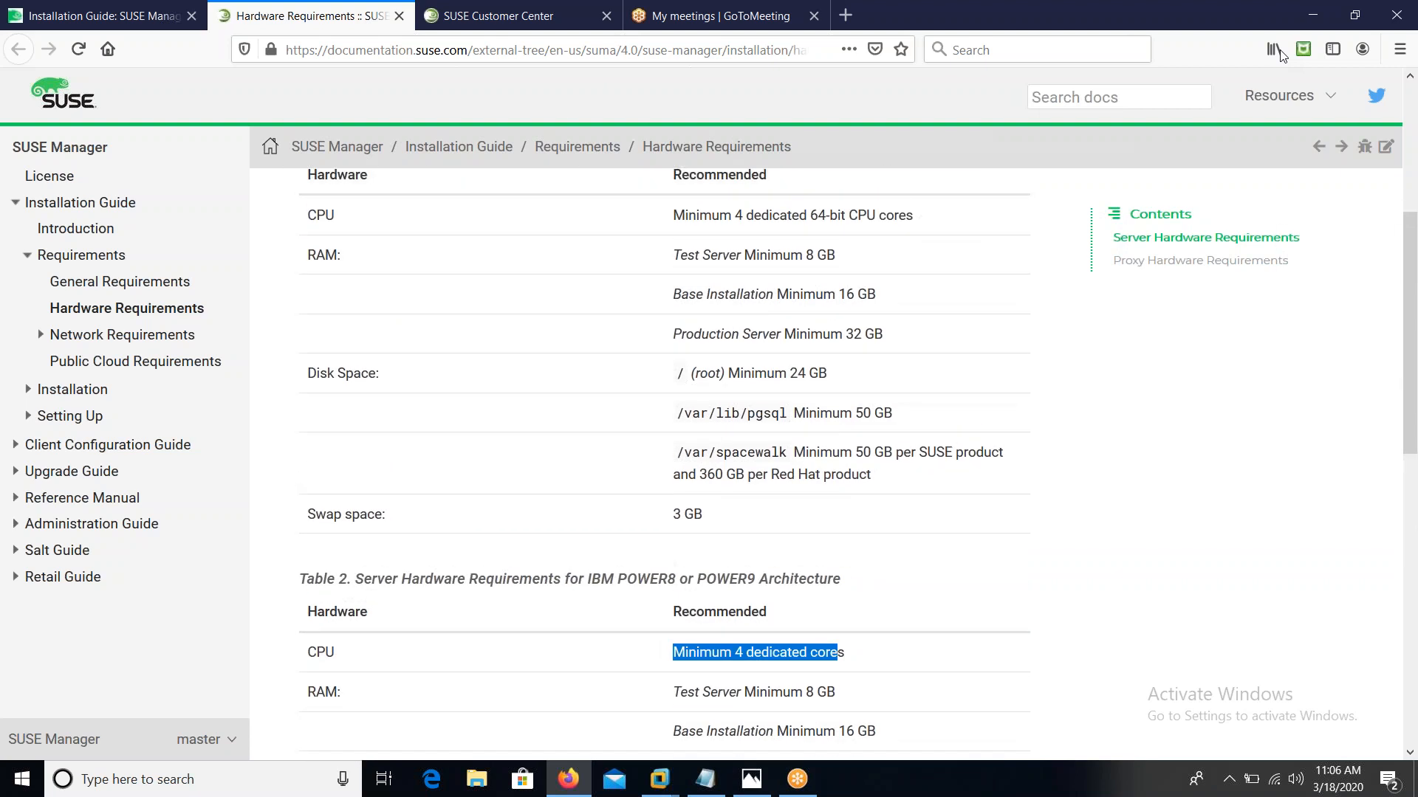
key(Up)
key(Up)
key(Up)
key(Up)
key(Up)
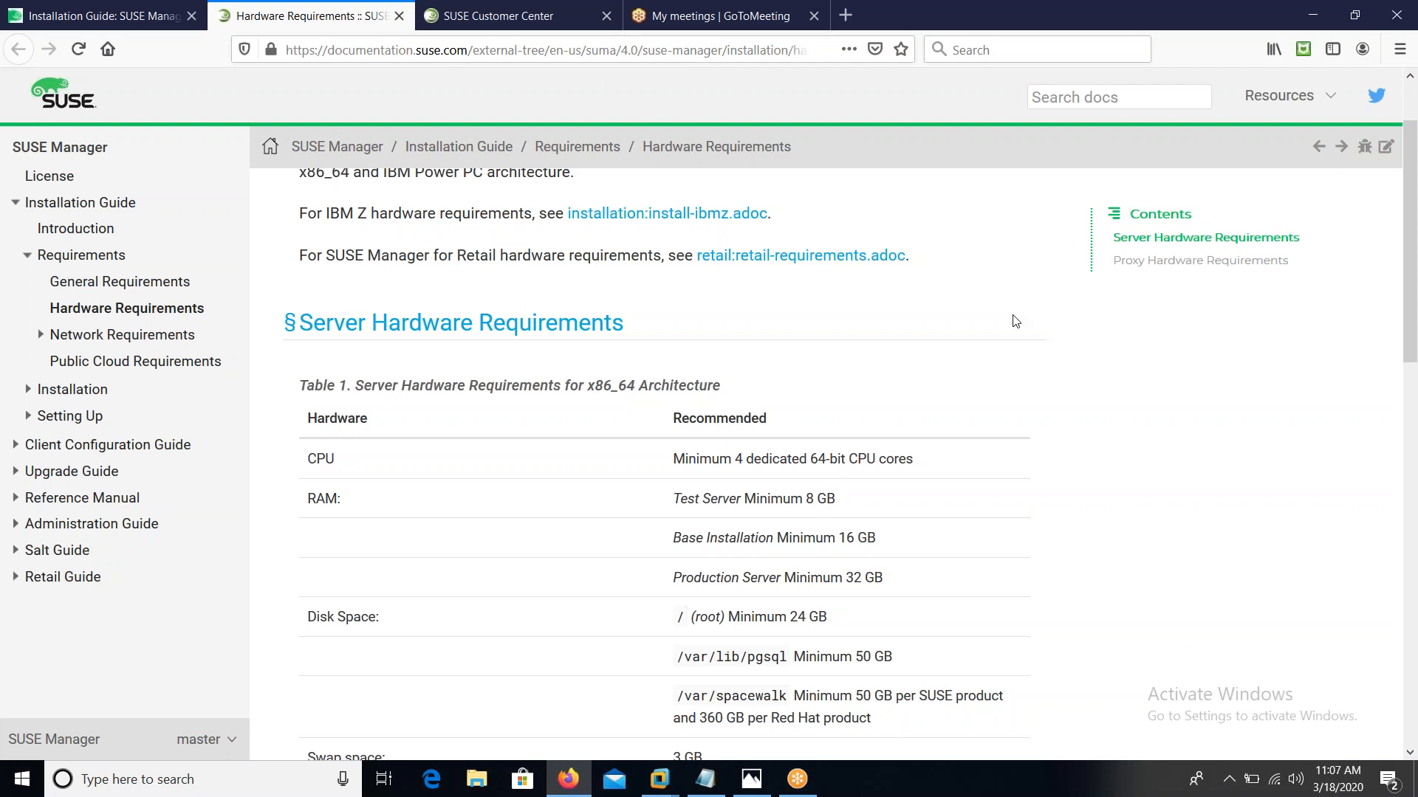
scroll(1015, 321, up, 2)
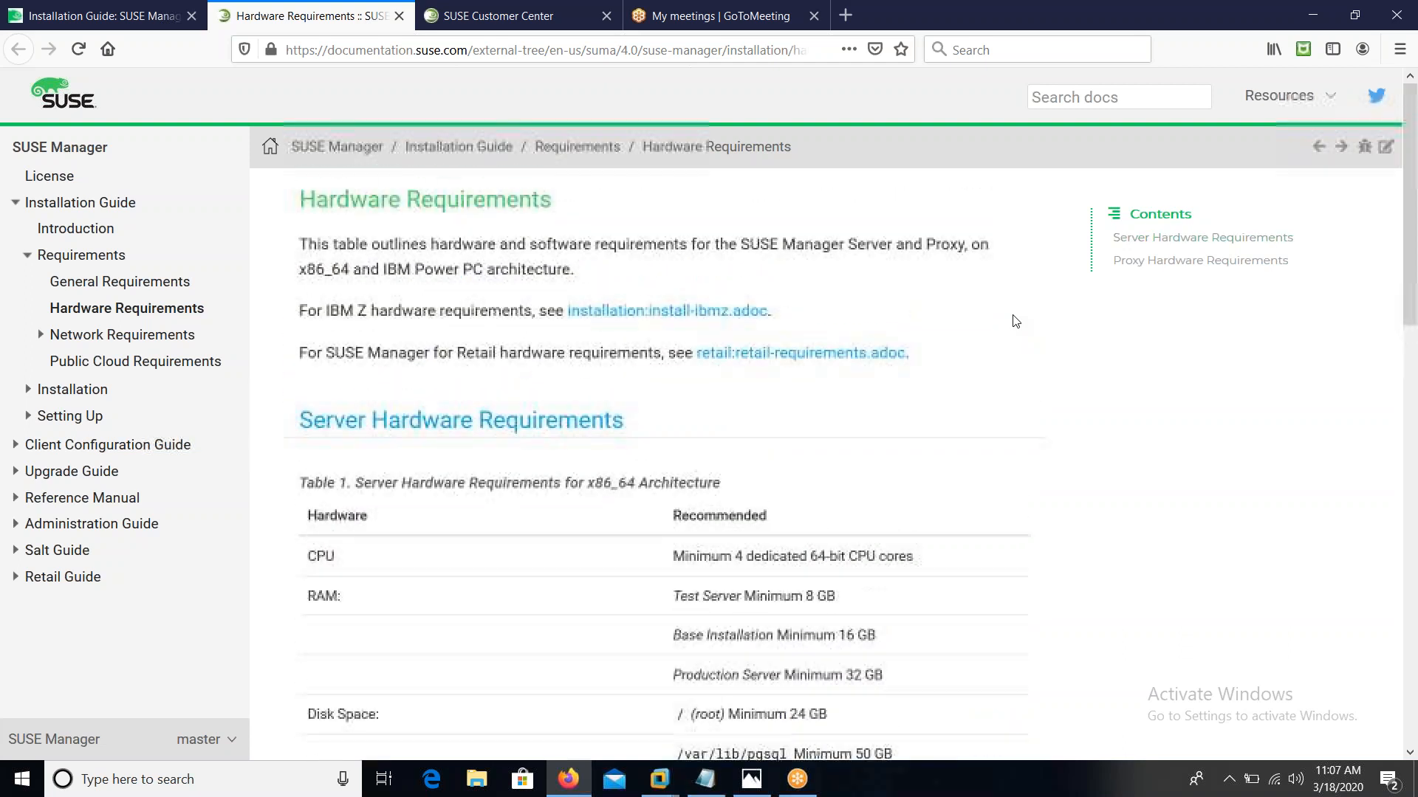
Return to the VM console, shift Virtual Machine Manager left, select EX-SERVICES, and release input with Ctrl+Alt
click(1312, 15)
drag(1012, 144, 962, 146)
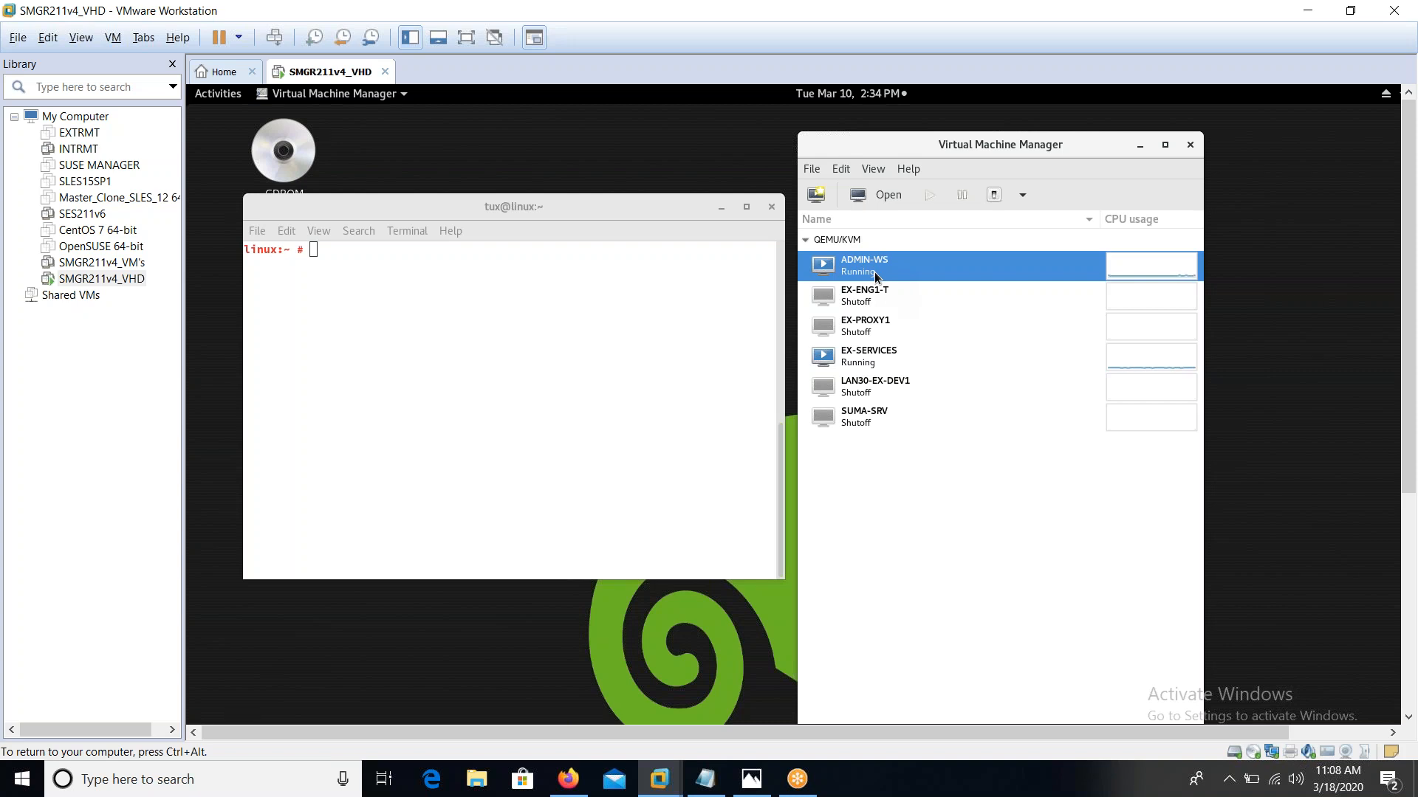
click(868, 358)
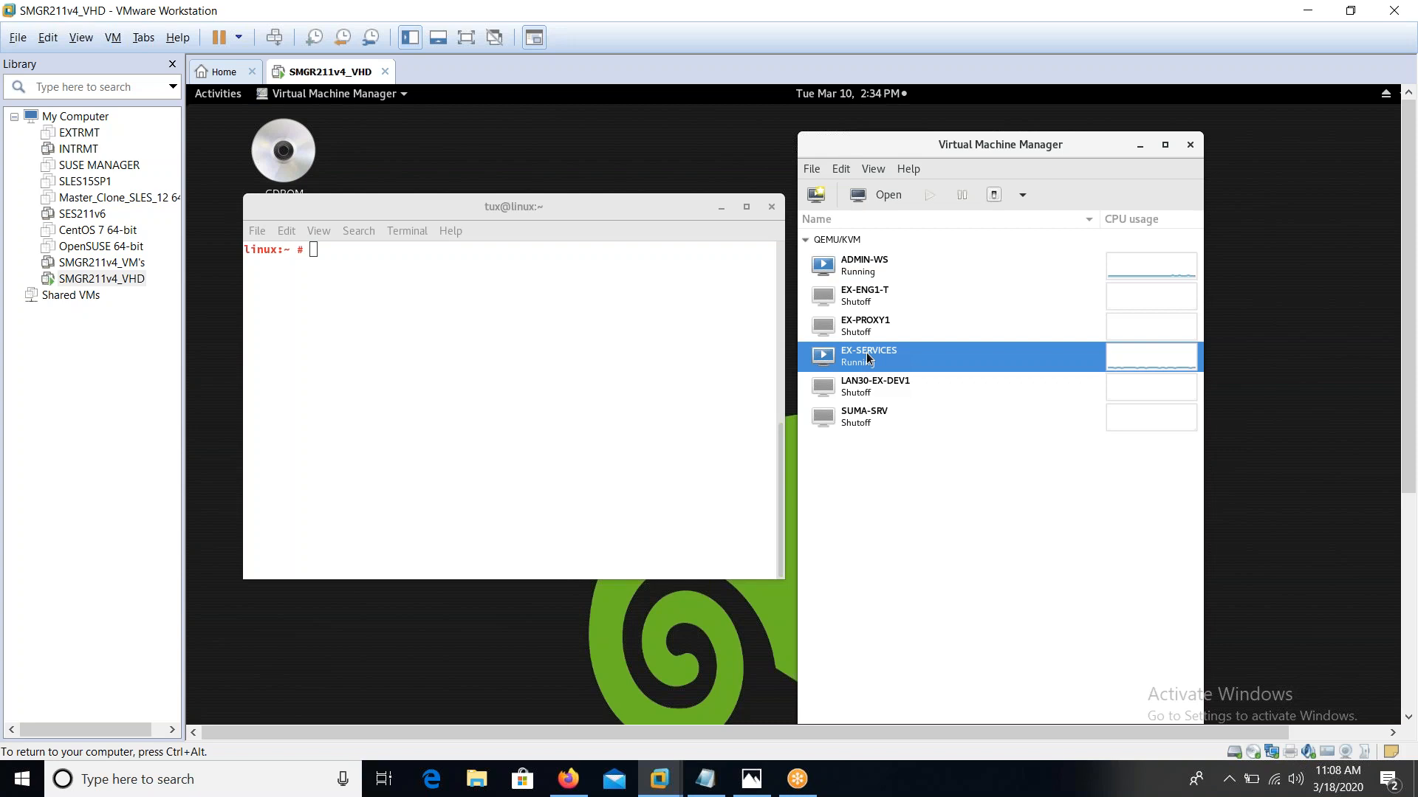
key(ctrl+alt)
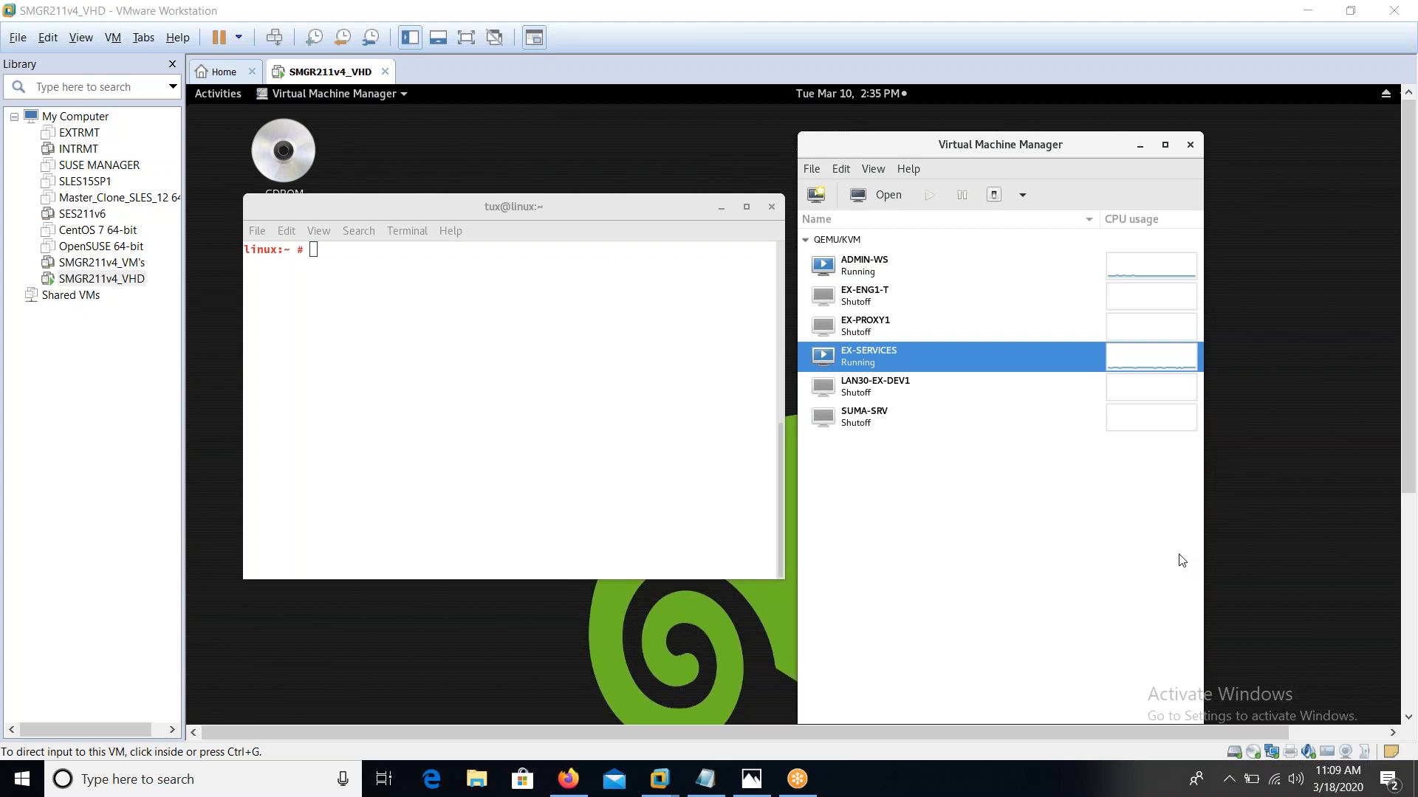
Select ADMIN-WS, EX-SERVICES and SUMA-SRV in Virtual Machine Manager, then bring Firefox forward
click(872, 275)
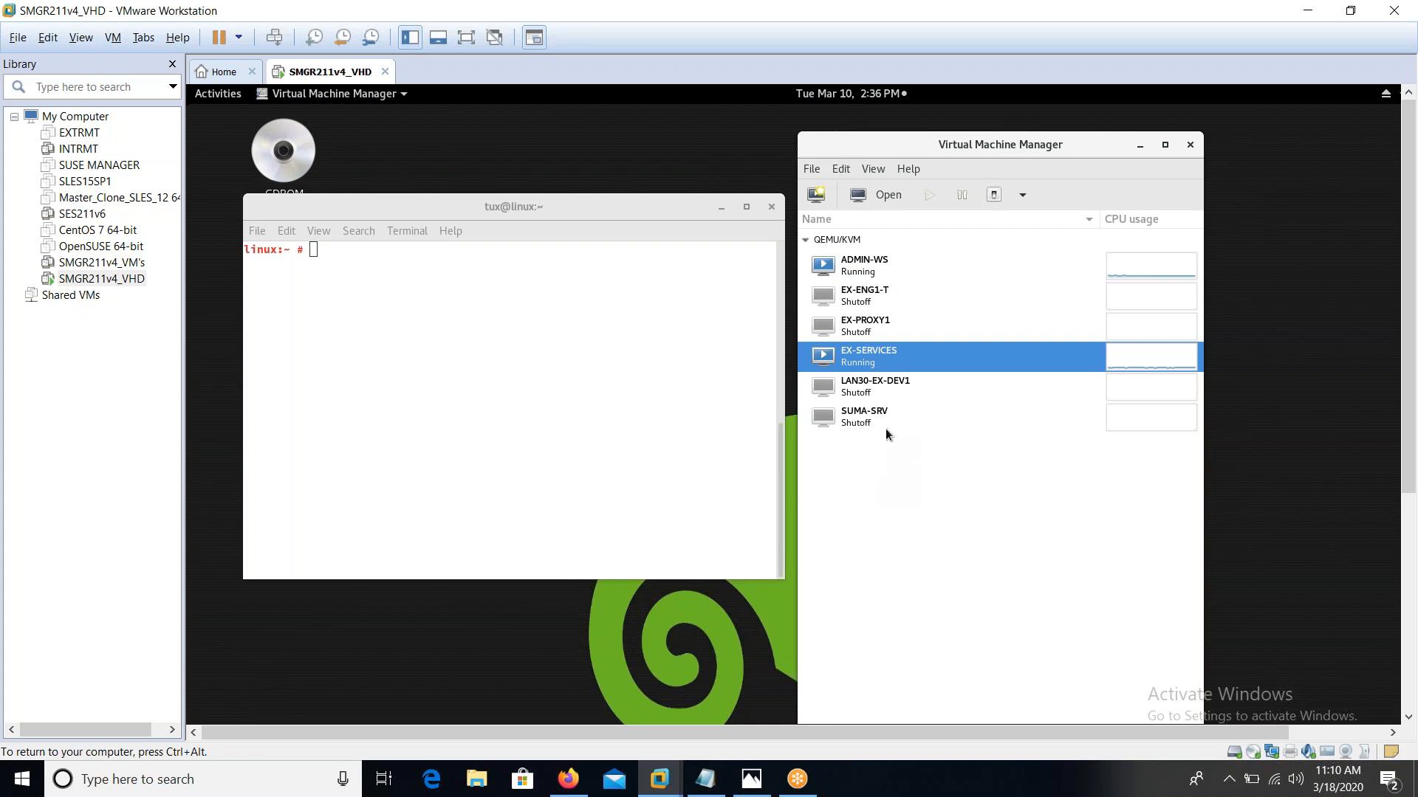
click(869, 273)
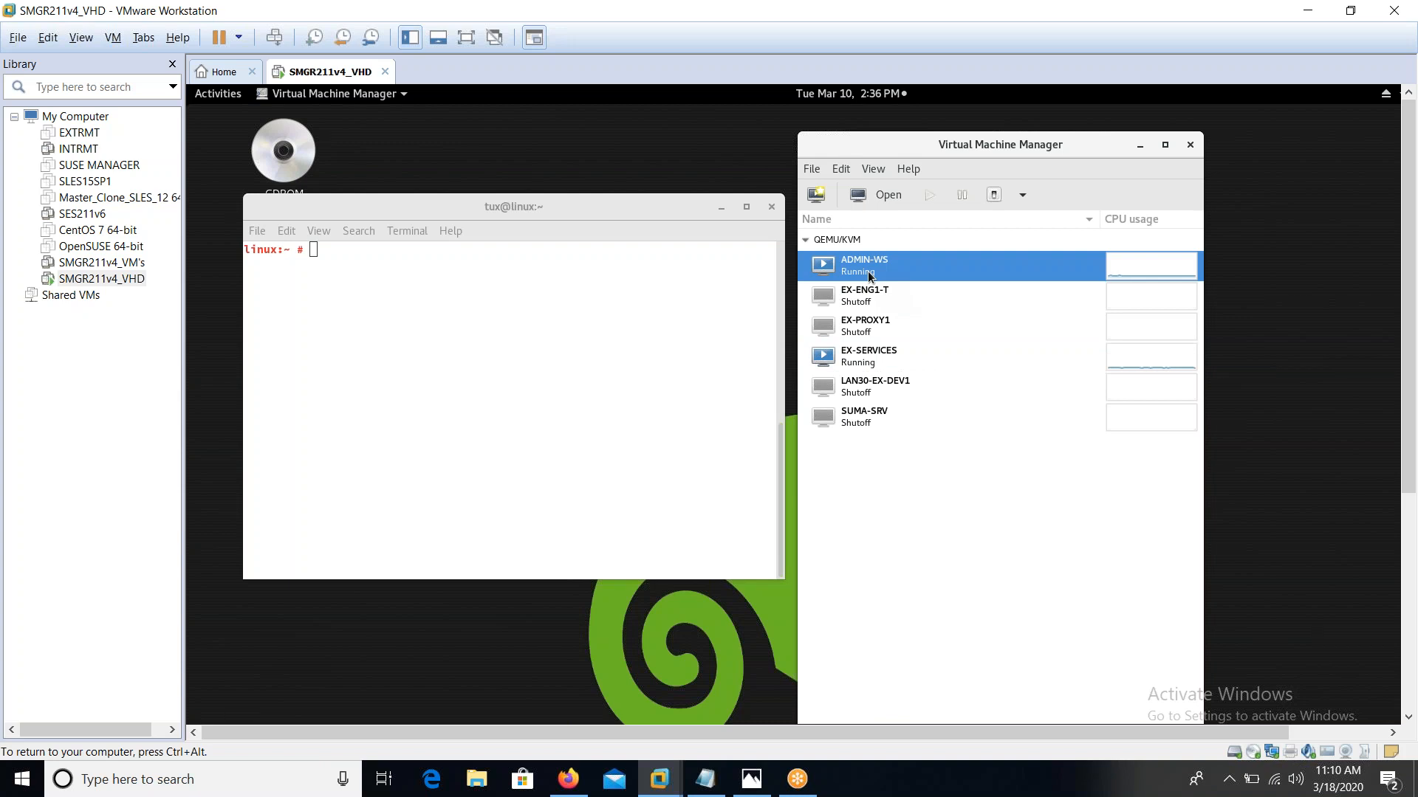
click(866, 360)
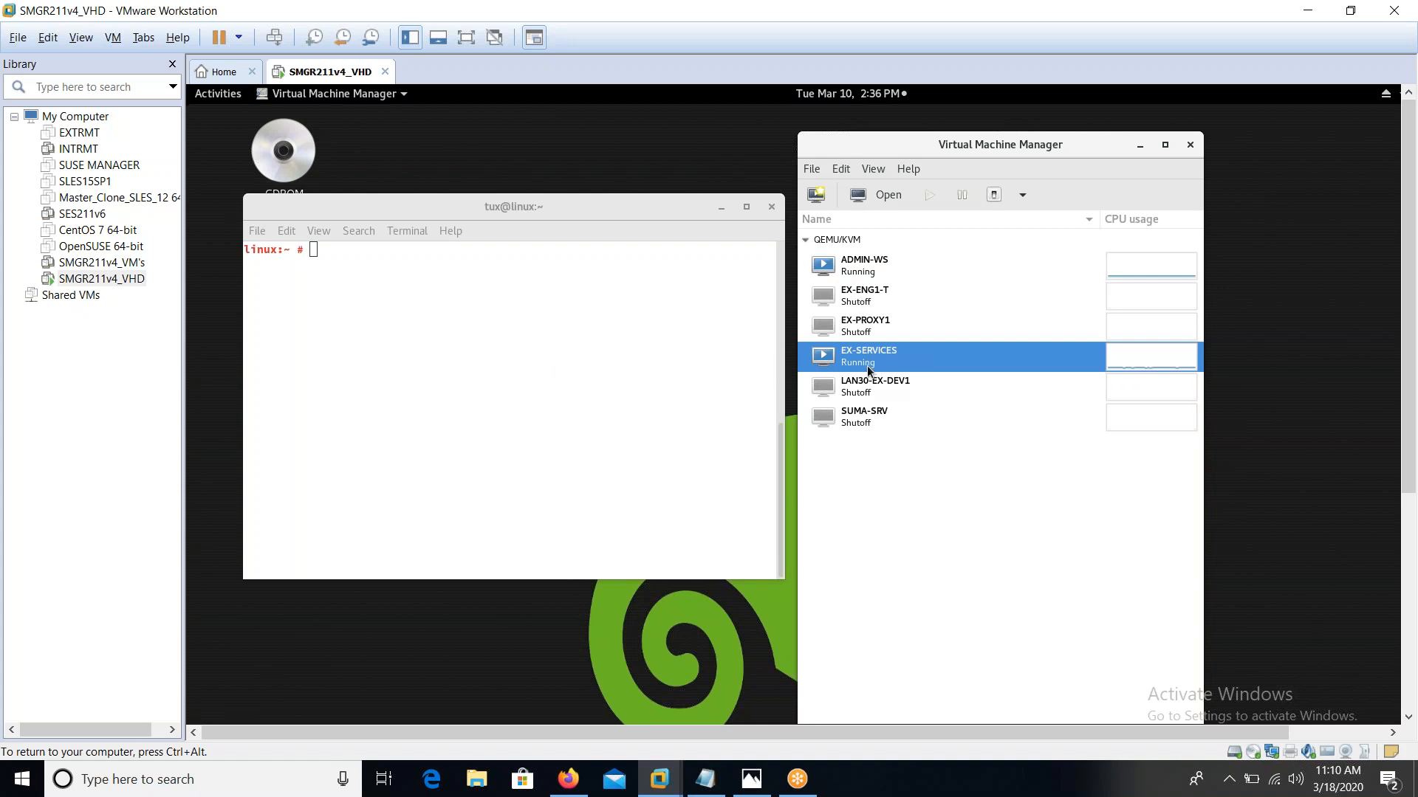
click(870, 418)
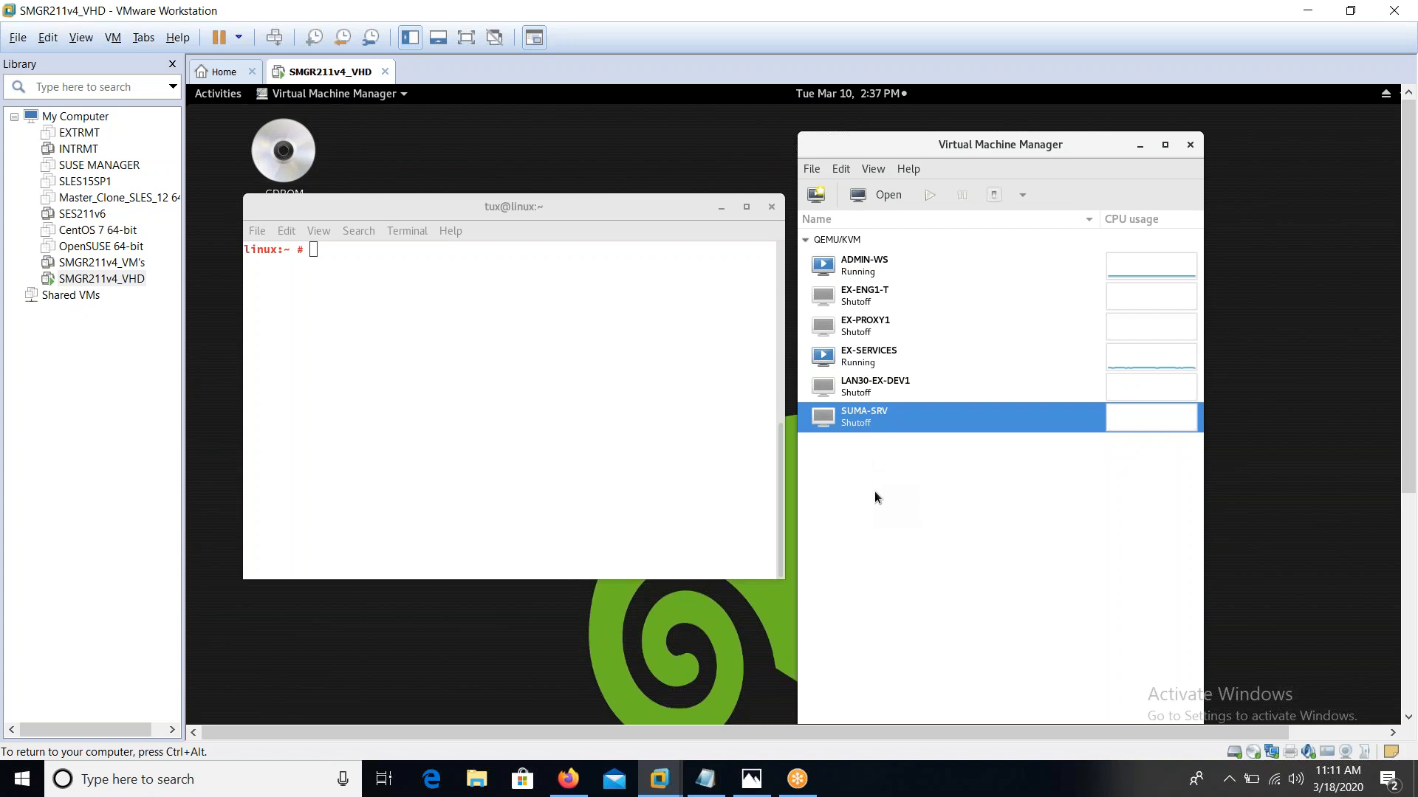
click(568, 779)
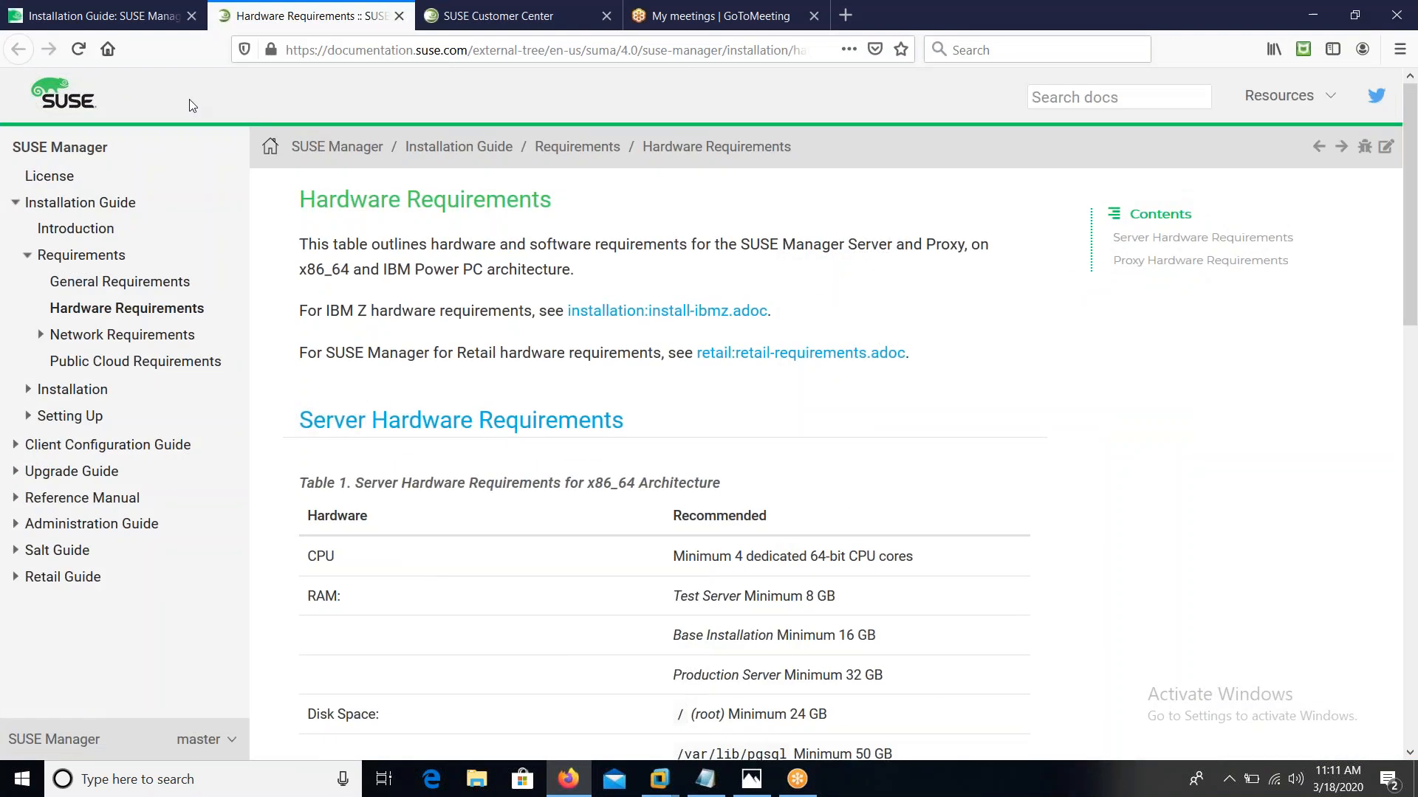
On the Installation Guide PDF, mark the SUSE Linux Enterprise 15 SP1 and Unified Installer text, then bring up the download.suse.com link's menu
click(118, 16)
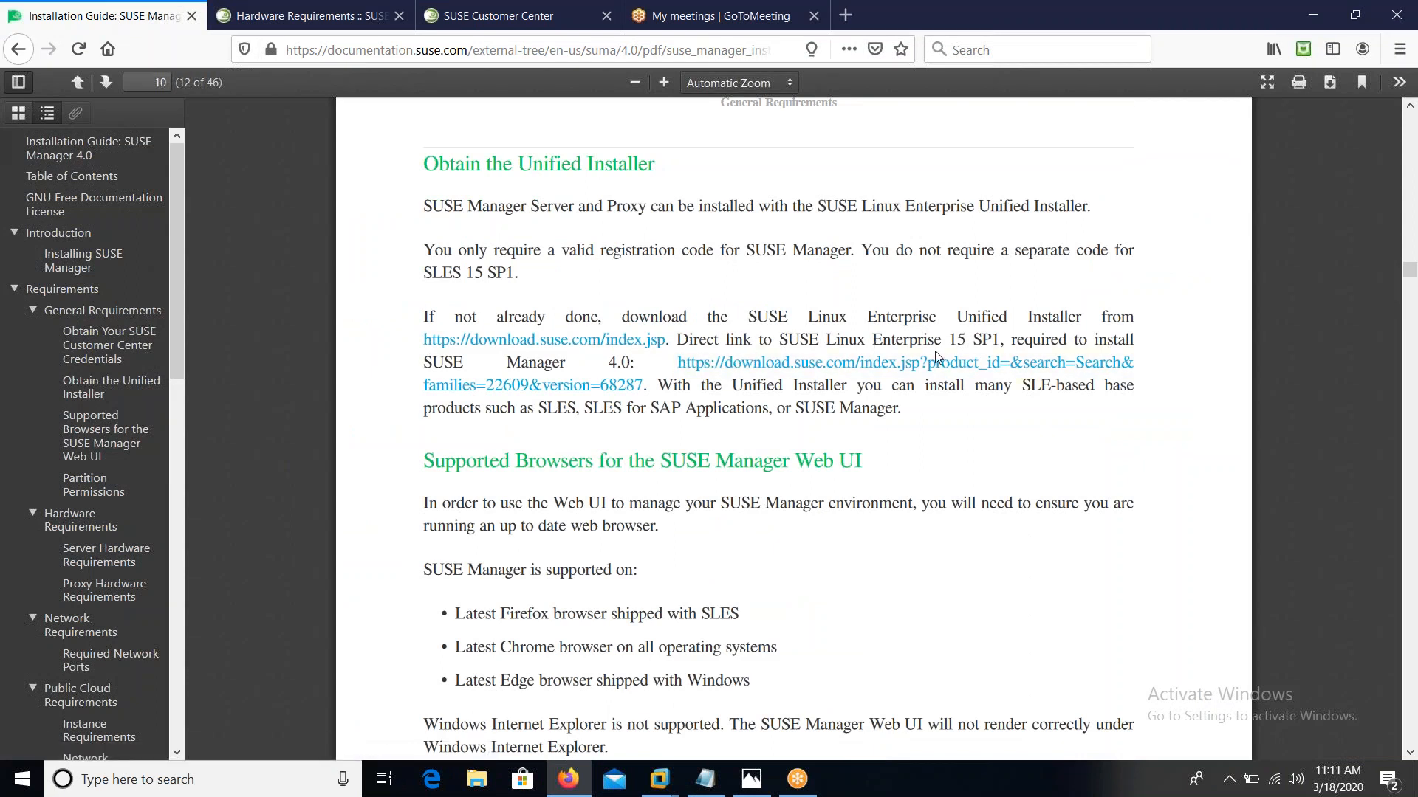
drag(780, 336, 1000, 334)
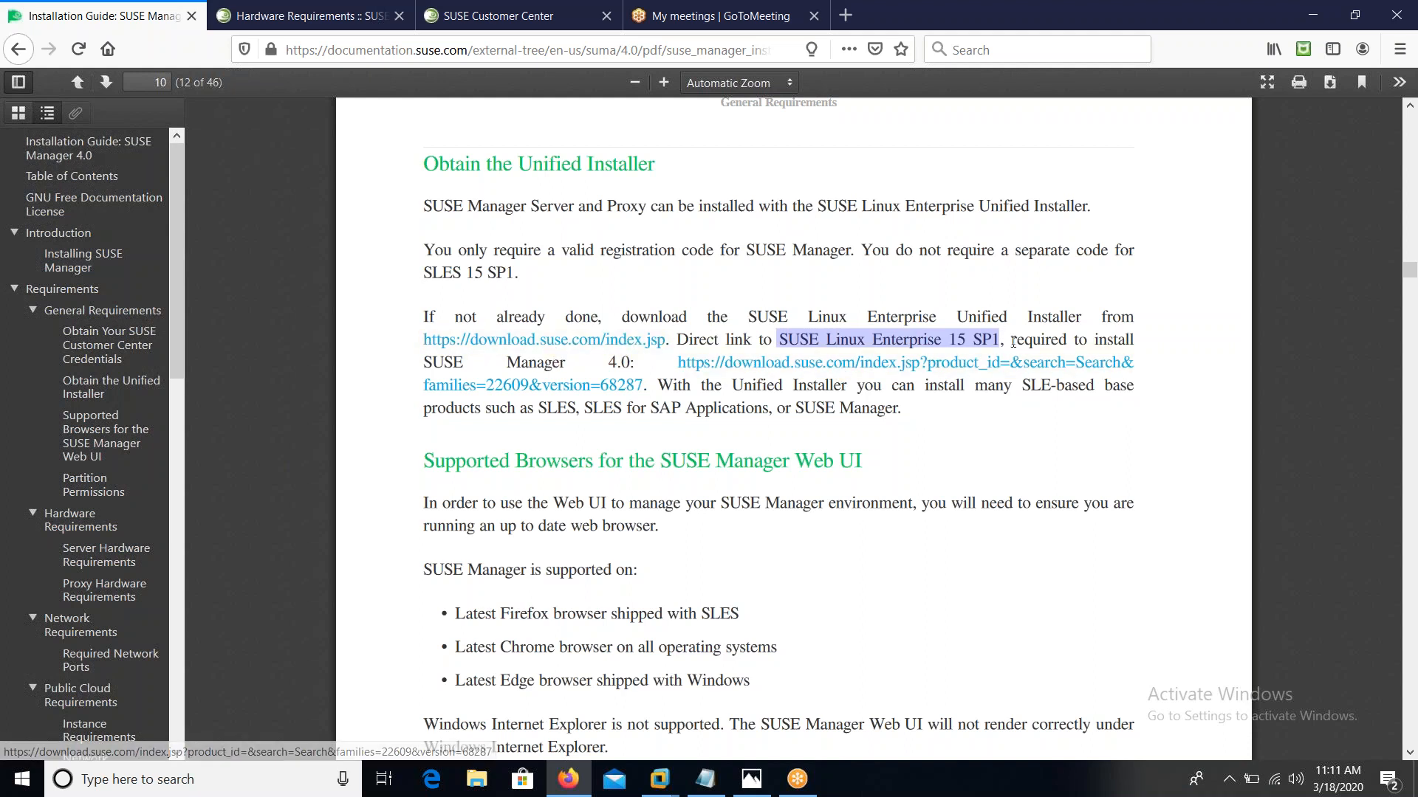
drag(417, 369, 631, 362)
click(926, 467)
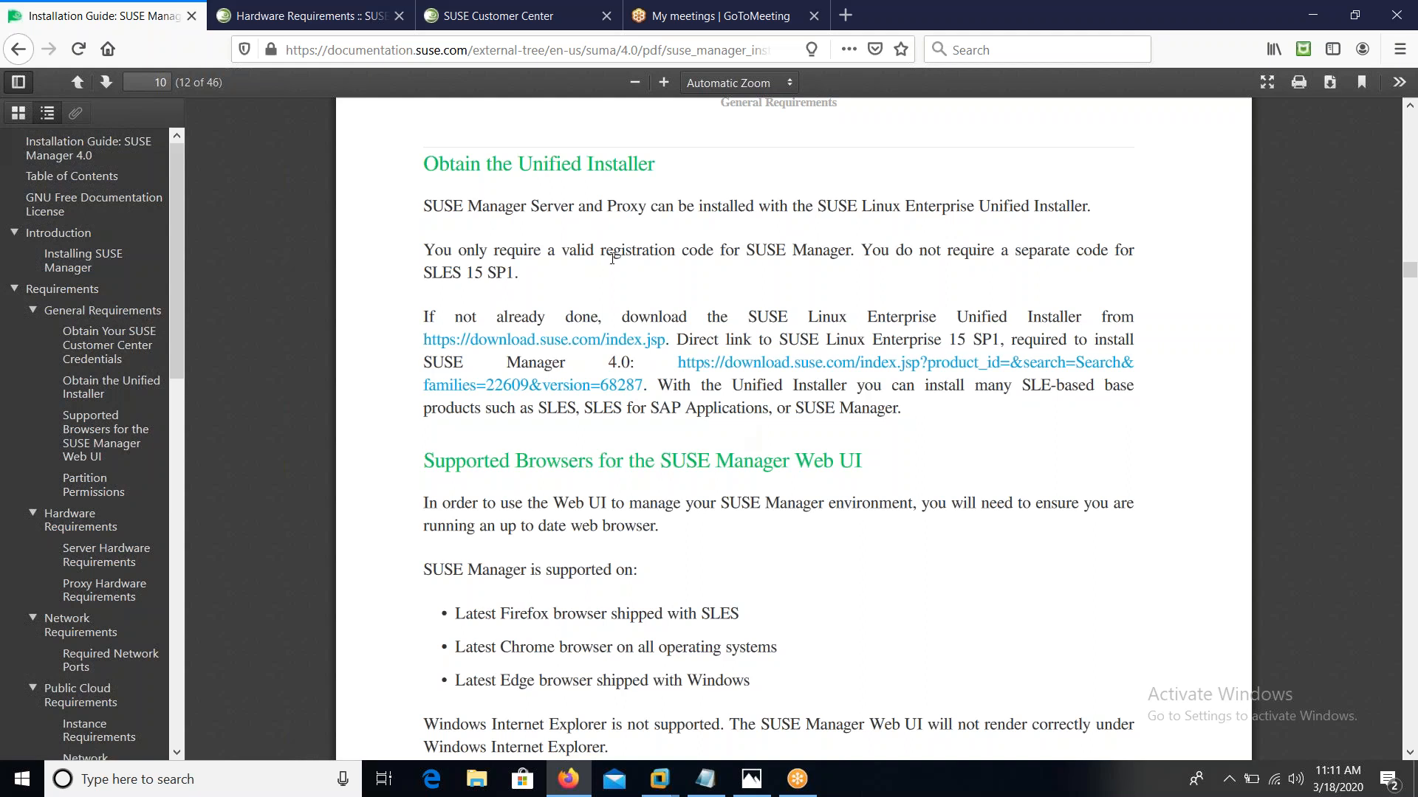
right_click(573, 340)
Open the download.suse.com link in a new tab and scroll through the SUSE Downloads page
click(613, 346)
click(353, 9)
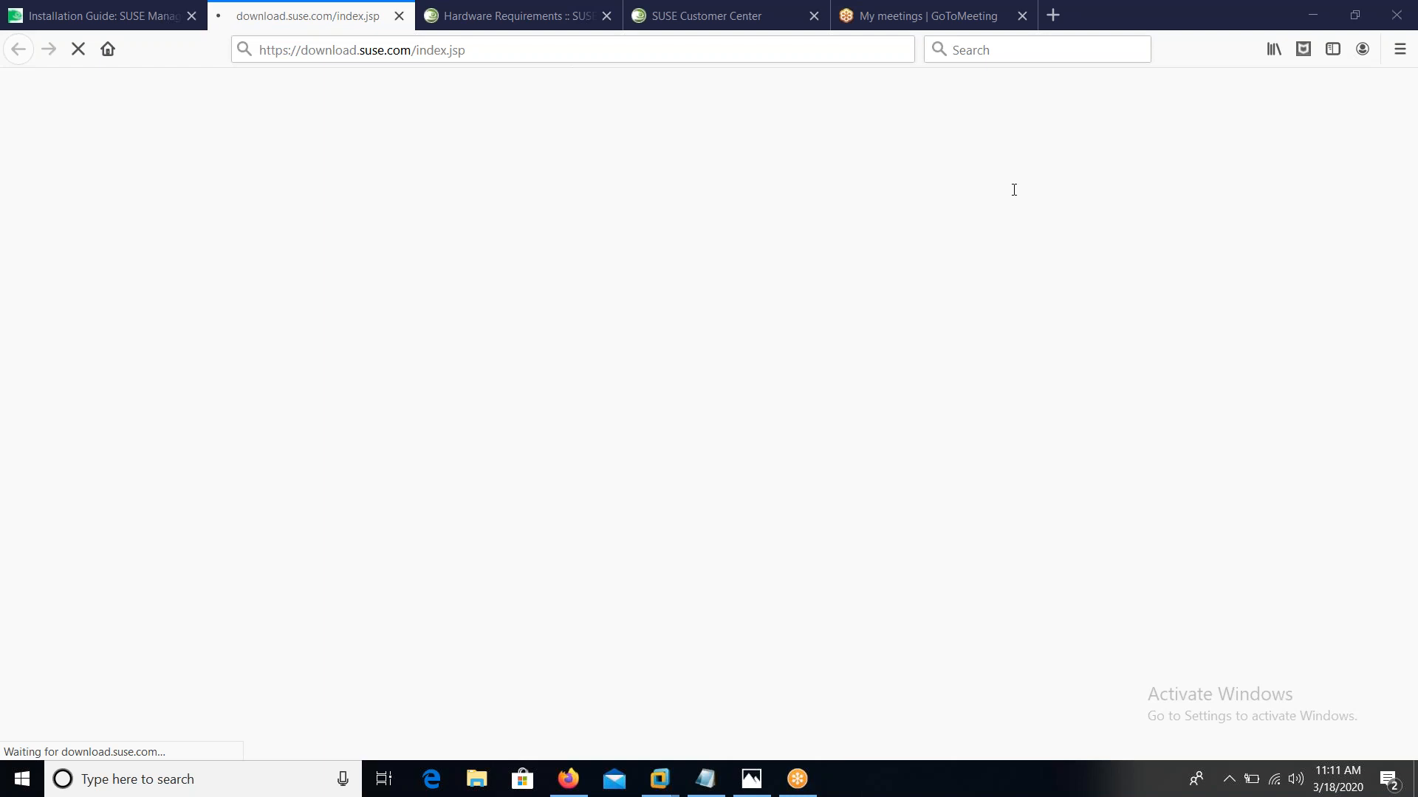
click(106, 20)
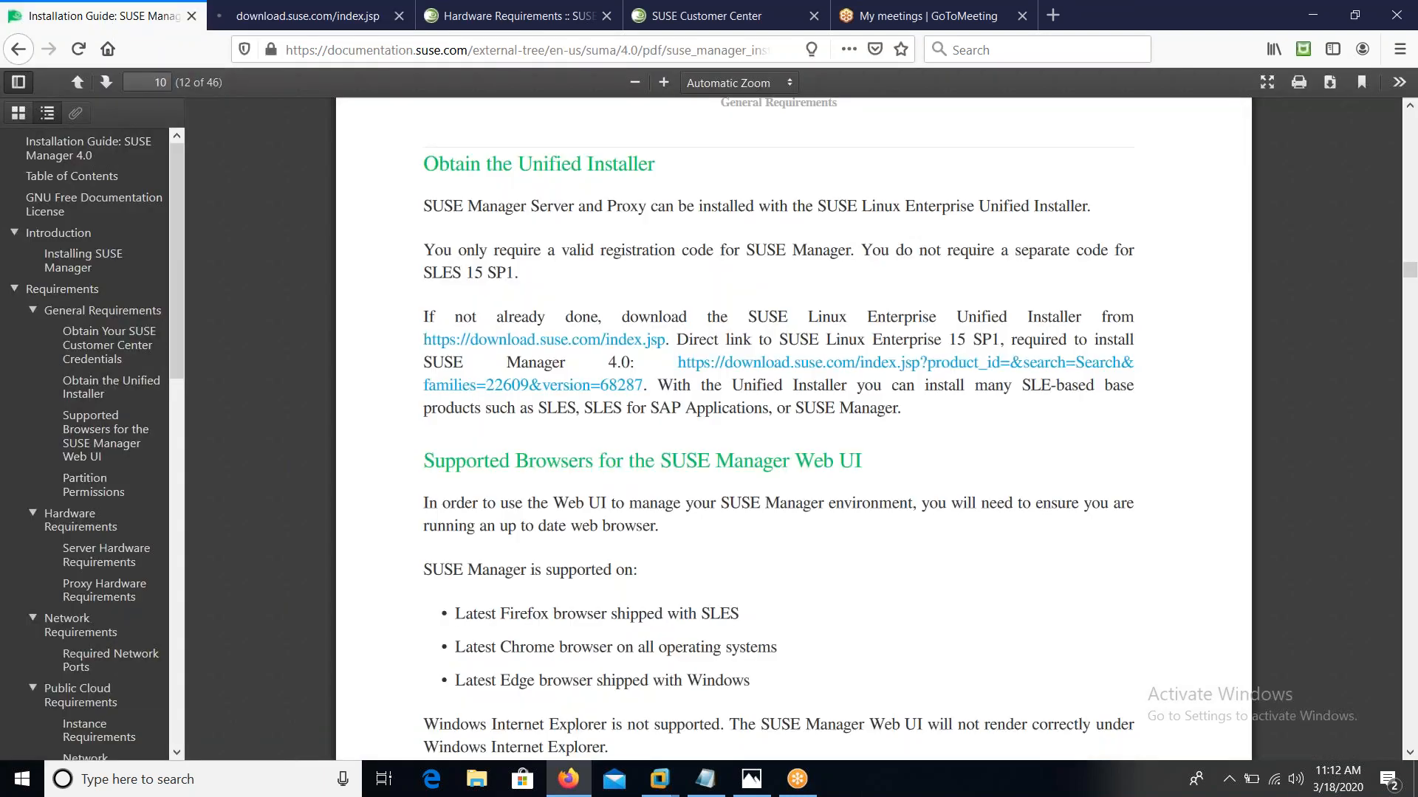
click(508, 341)
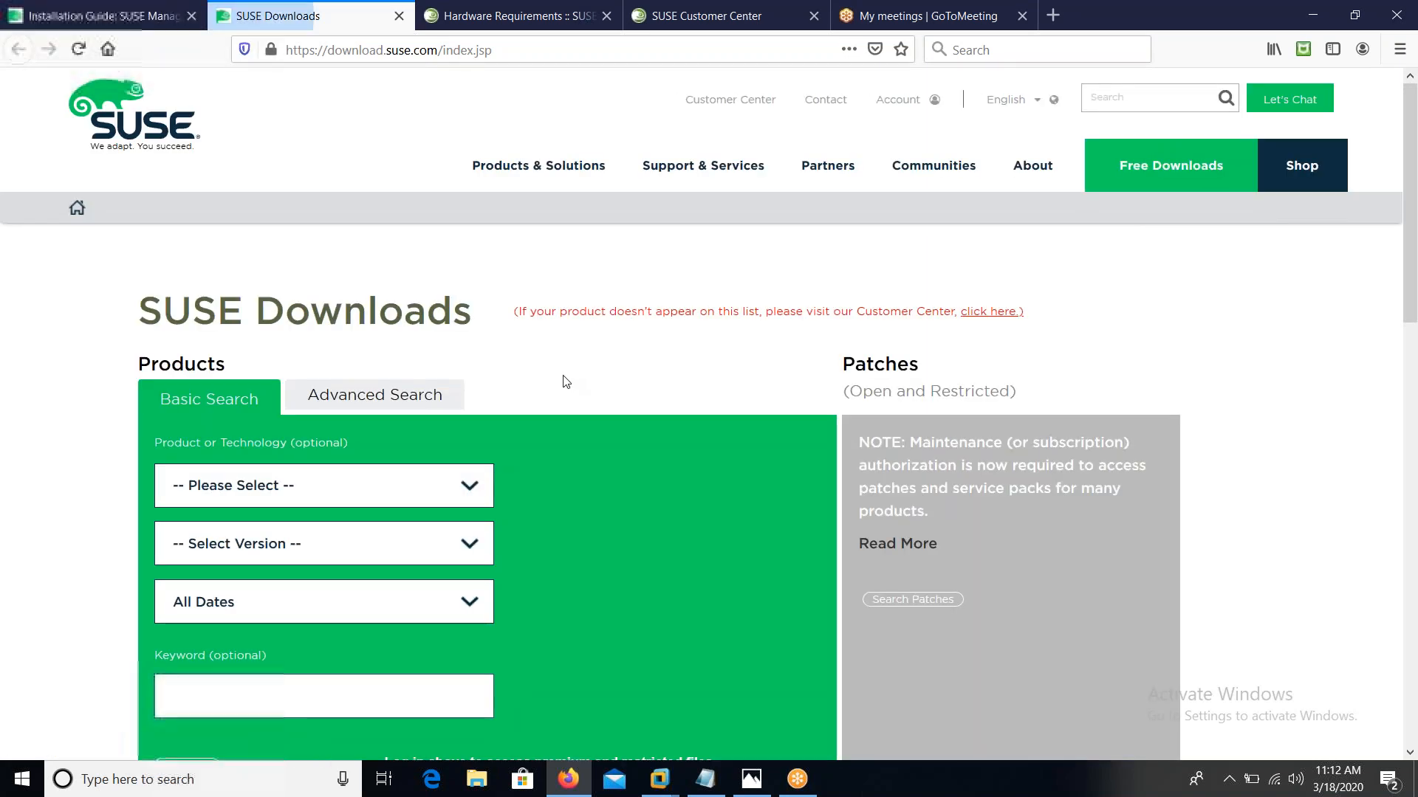
scroll(1, 340, down, 3)
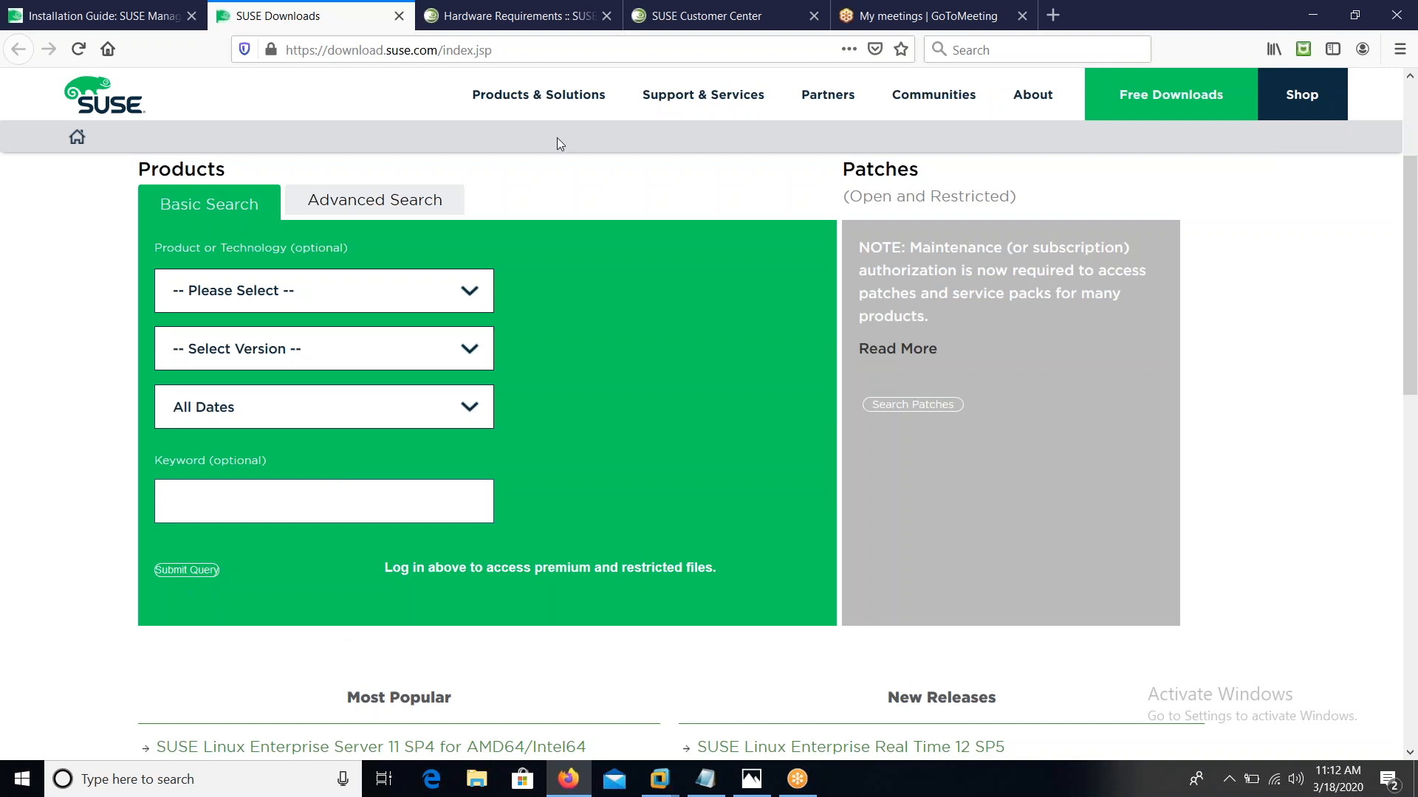
Close the SUSE Downloads tab, return to the Installation Guide PDF, and minimize Firefox
click(399, 23)
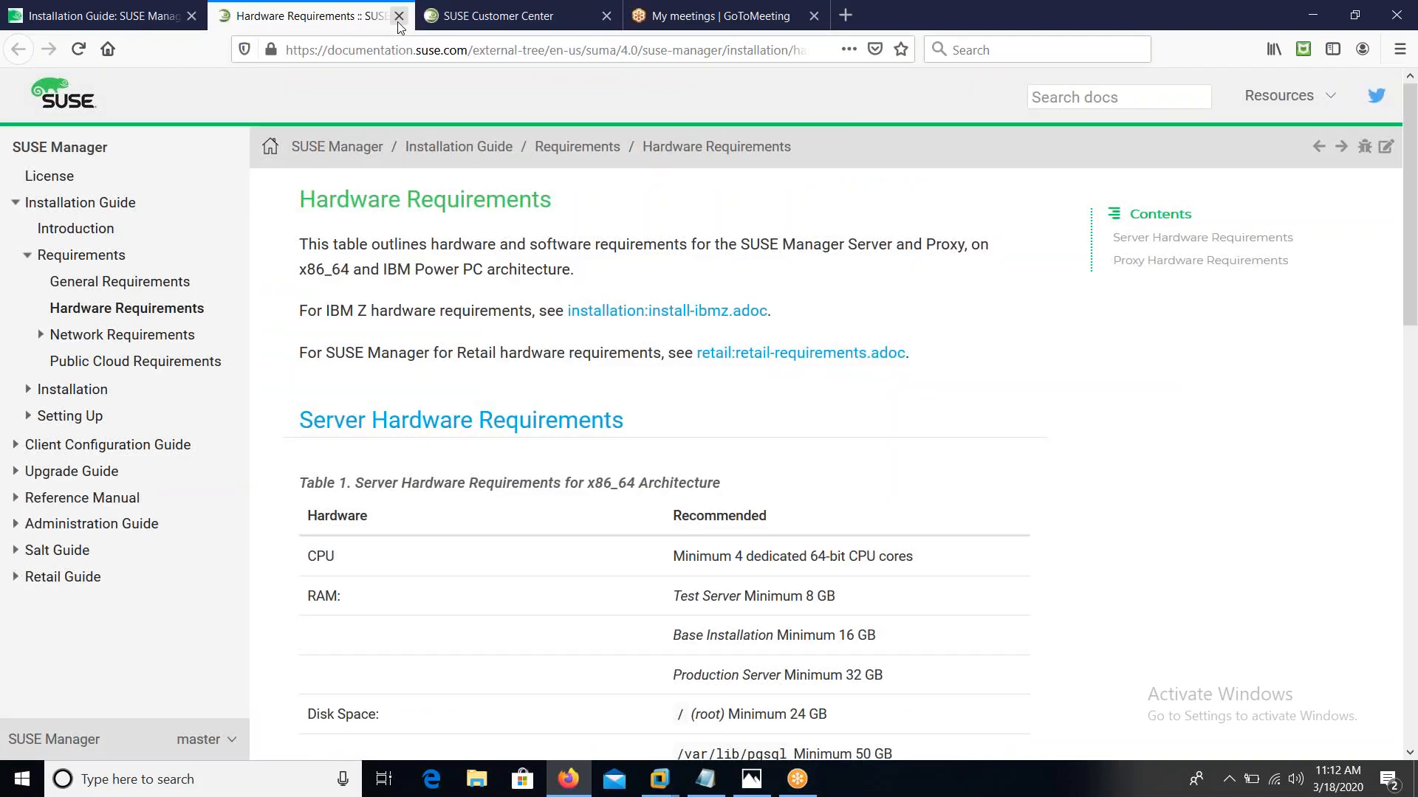
click(155, 15)
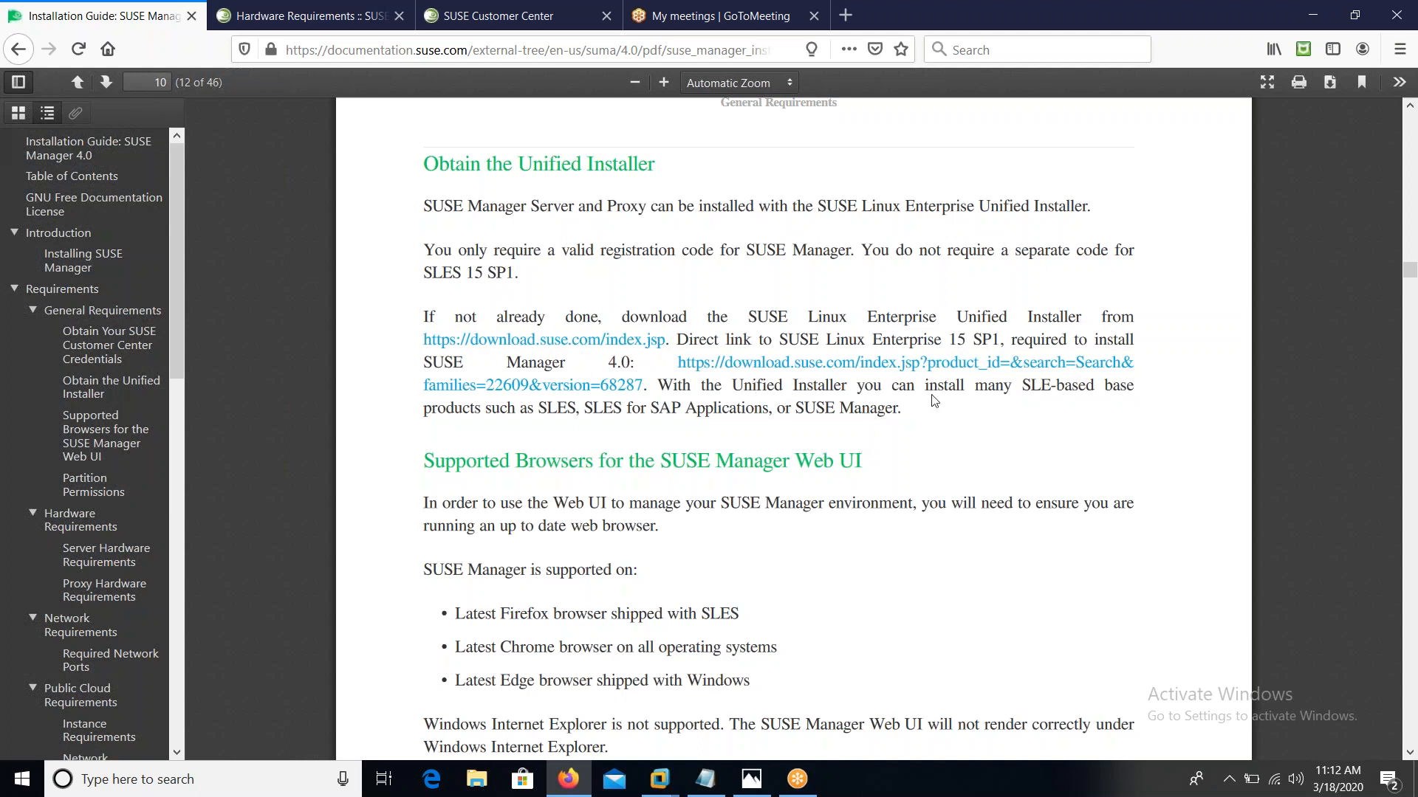
click(1313, 15)
Type 'SMT - tool come with SLE SUbscrption' at the EX-SERVICES guest terminal's root prompt
click(883, 365)
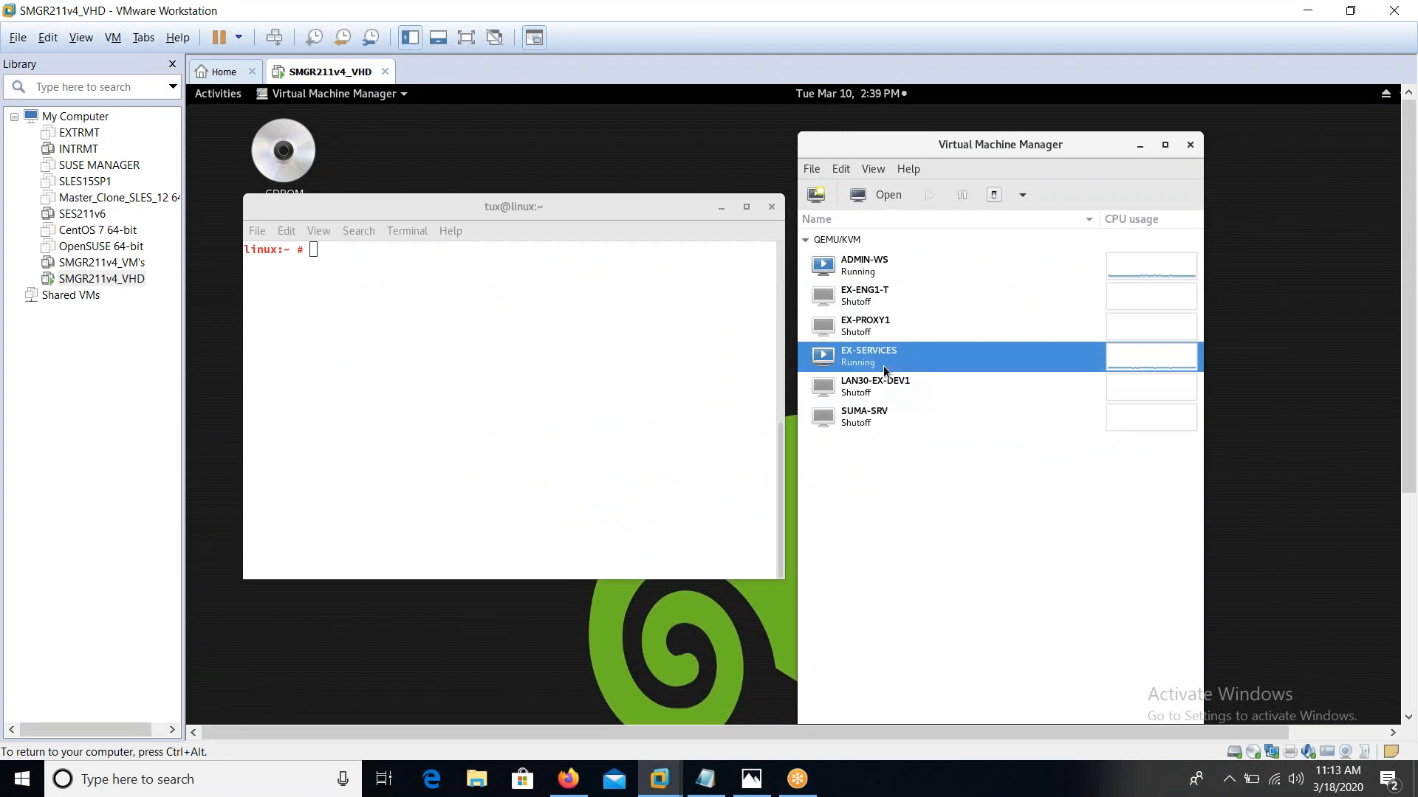
click(466, 374)
text(SMT -)
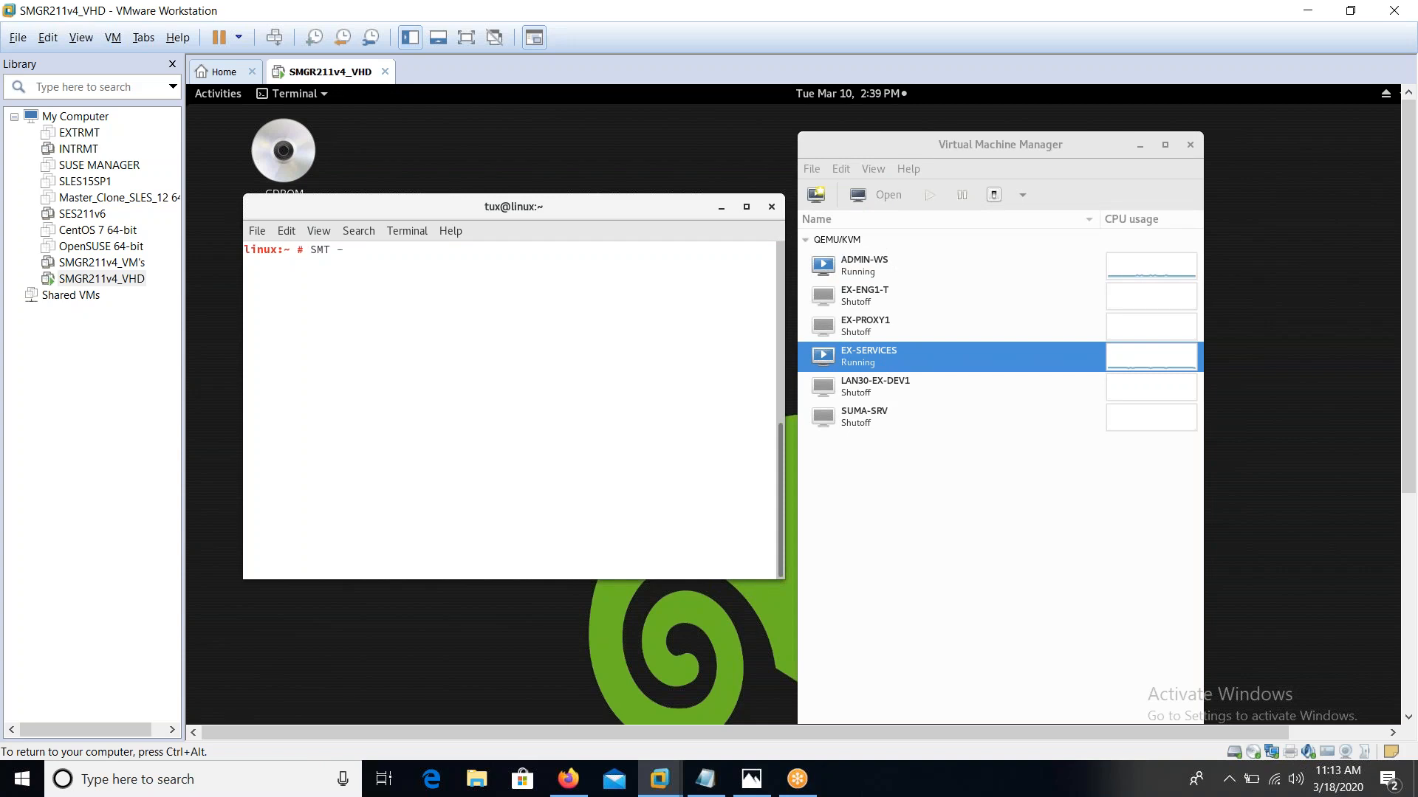
text(tool come with SLE SUbscrption)
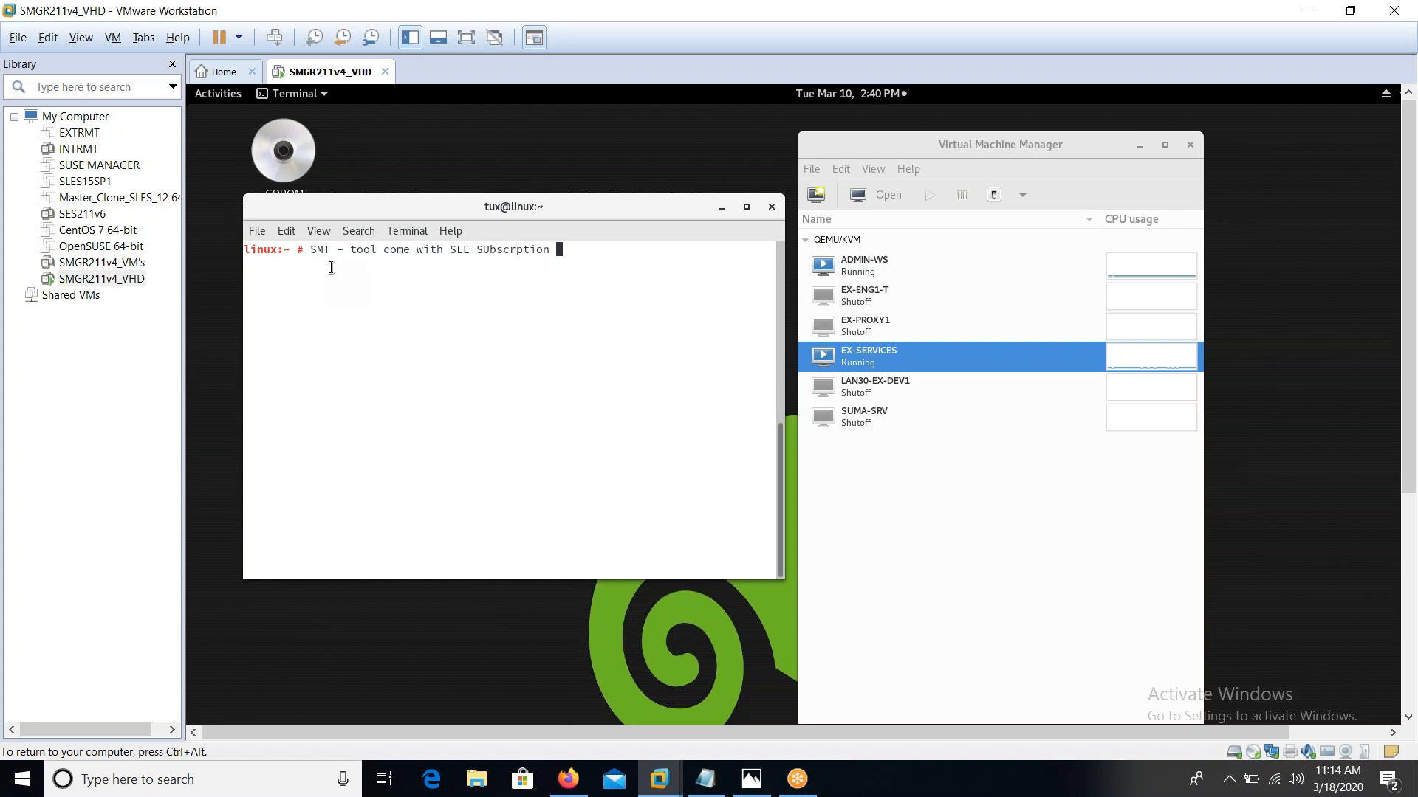
Back in the SUSE Manager Installation Guide PDF, search the page for 'smt' and then 'rmt'
click(569, 778)
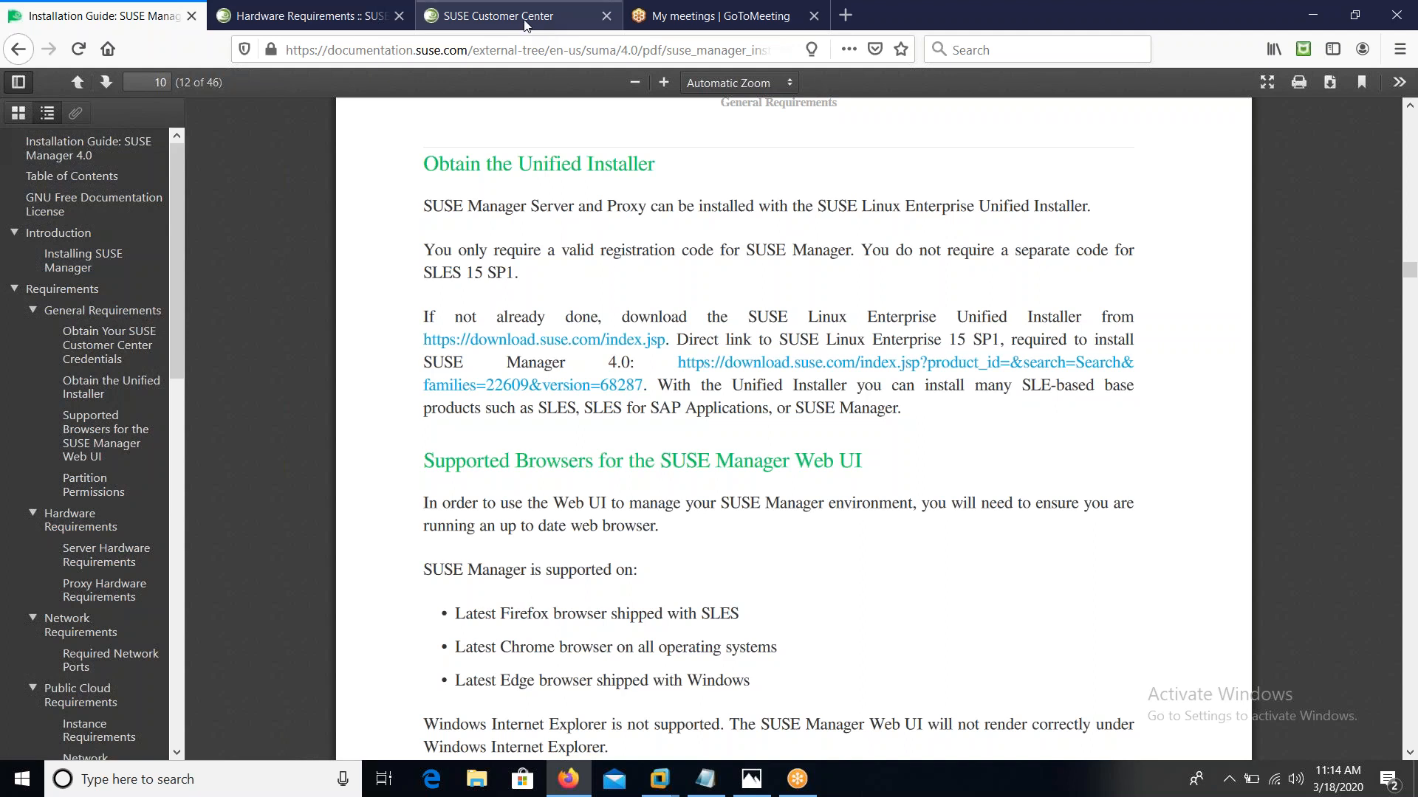
click(290, 9)
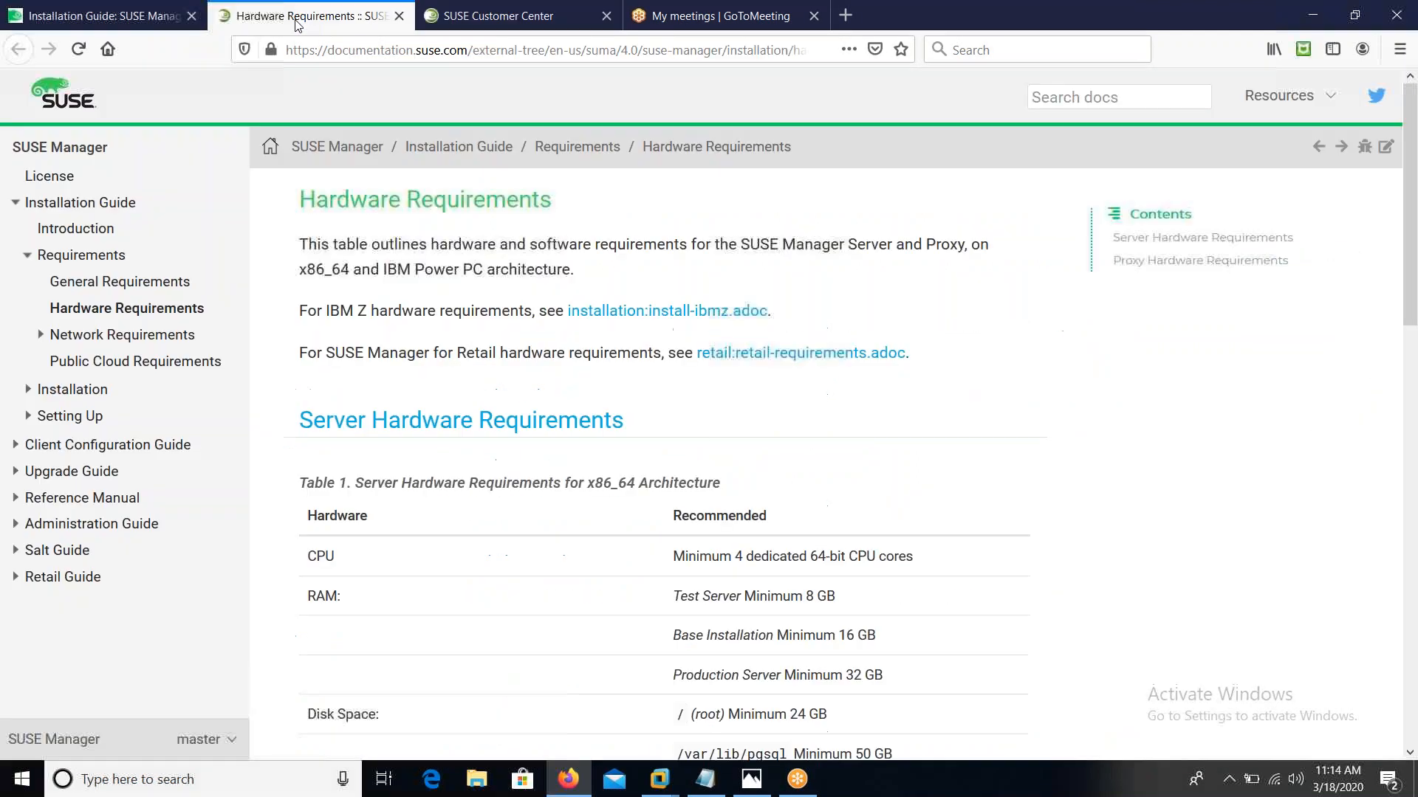
click(143, 19)
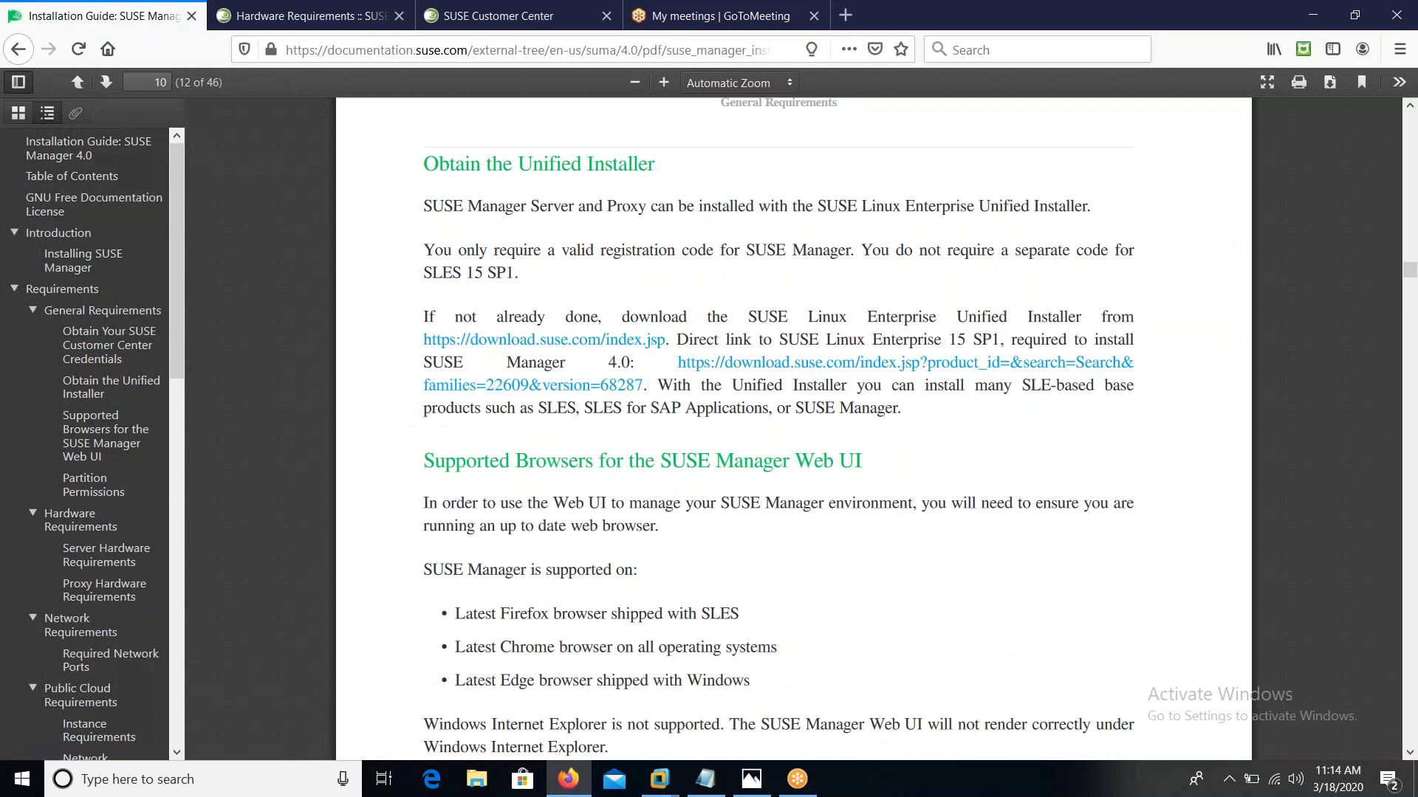
scroll(794, 428, down, 20)
scroll(794, 428, up, 20)
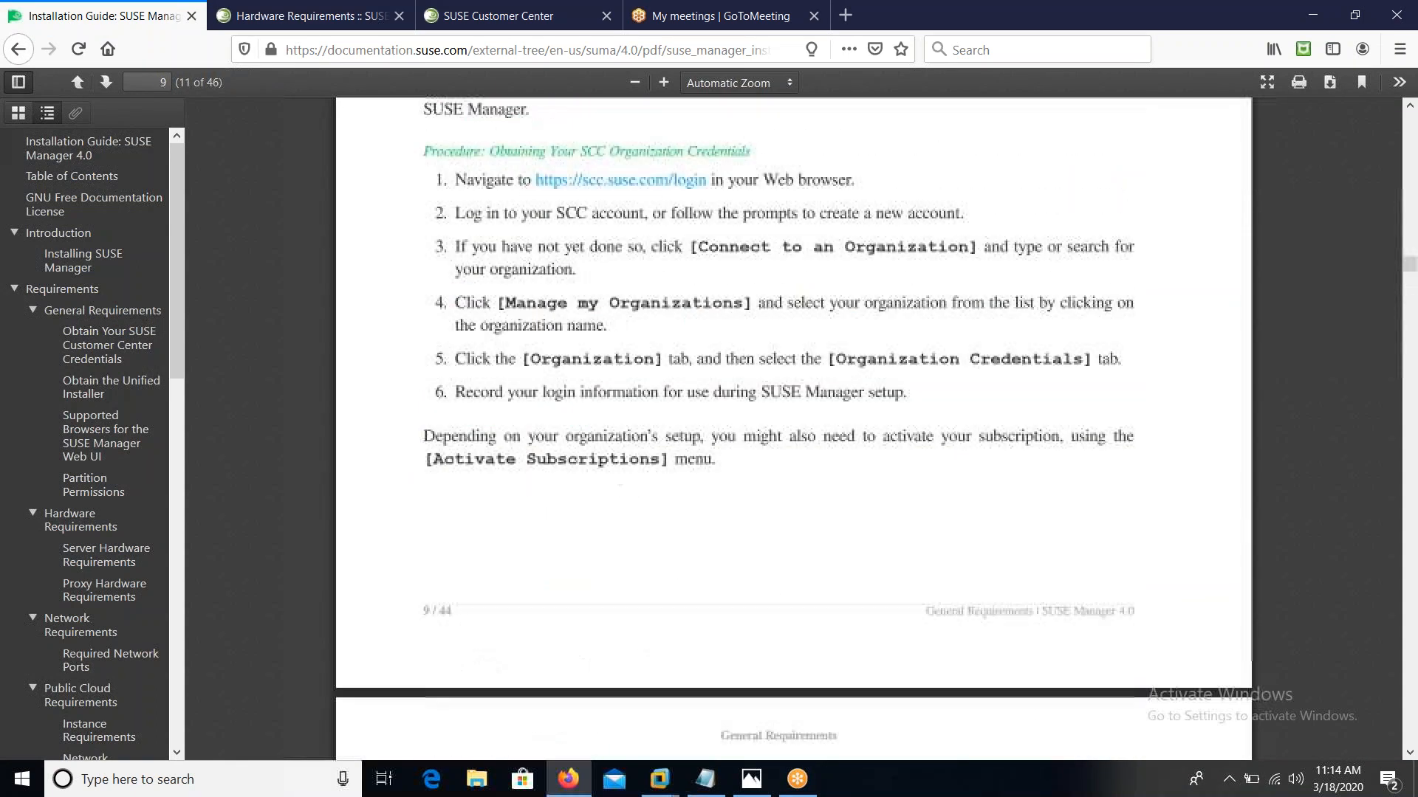
key(ctrl+f)
text(smt)
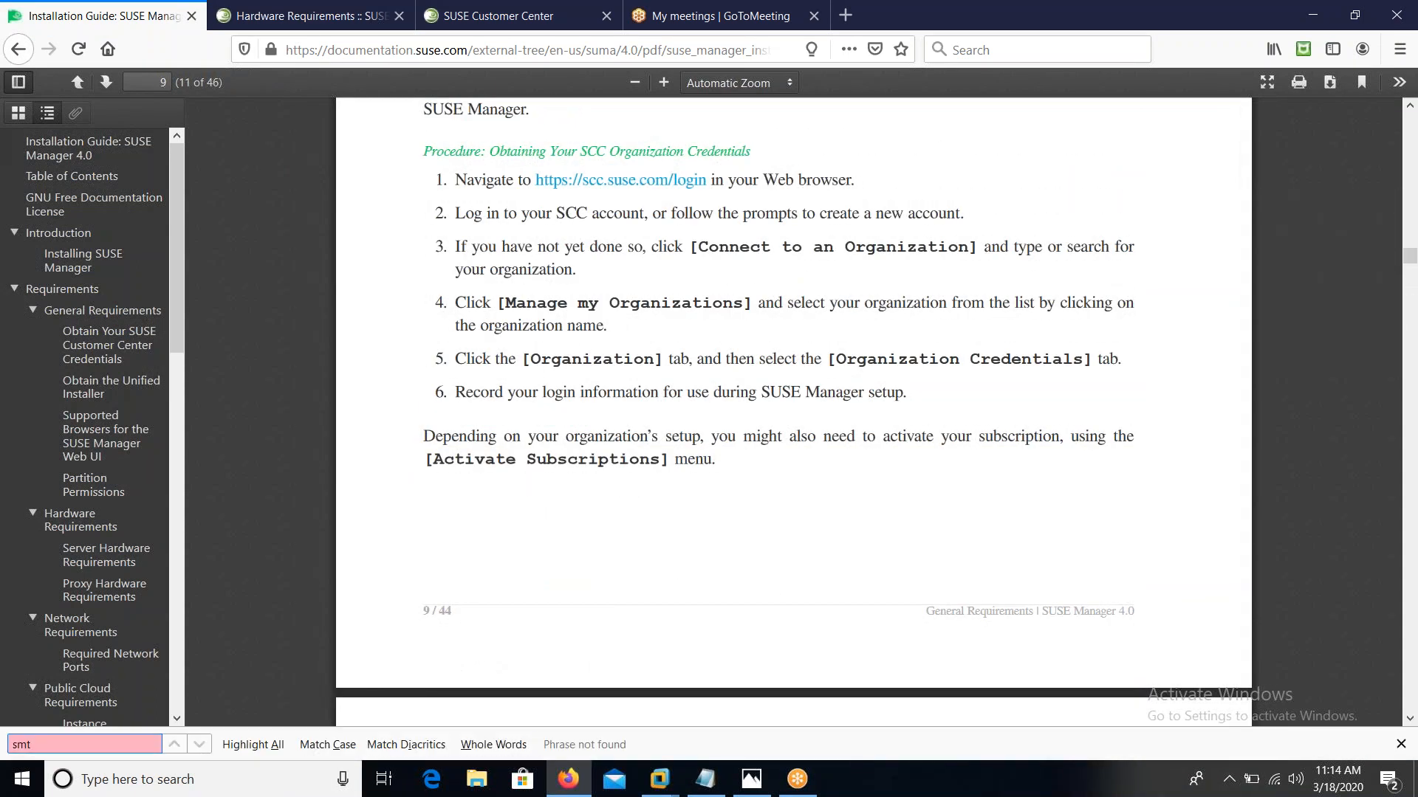
key(BackSpace)
key(BackSpace)
key(BackSpace)
text(rmt)
key(BackSpace)
key(BackSpace)
key(BackSpace)
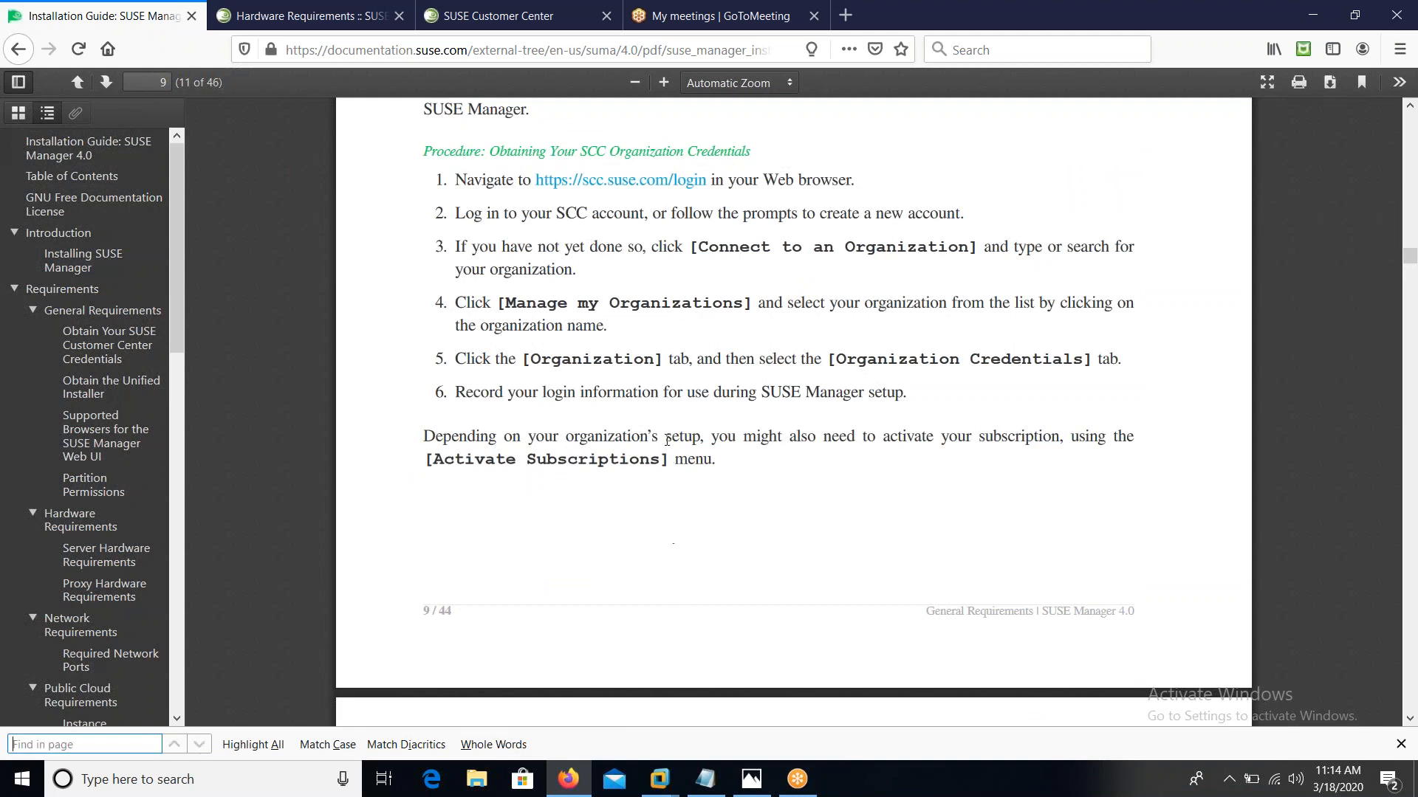
Google 'smt suse' in a new tab and open the SUSE Subscription Management Tool result
click(849, 21)
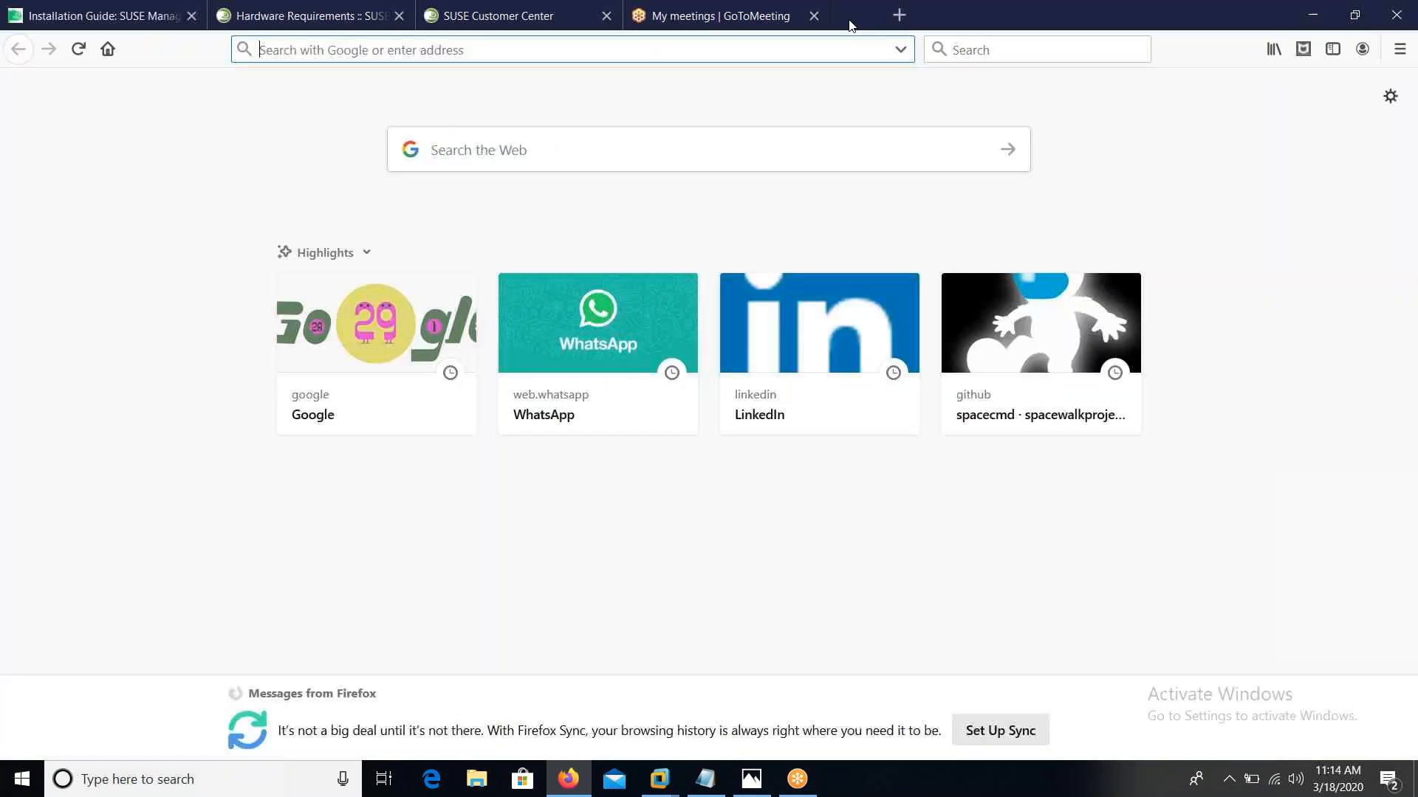
text(google.com/)
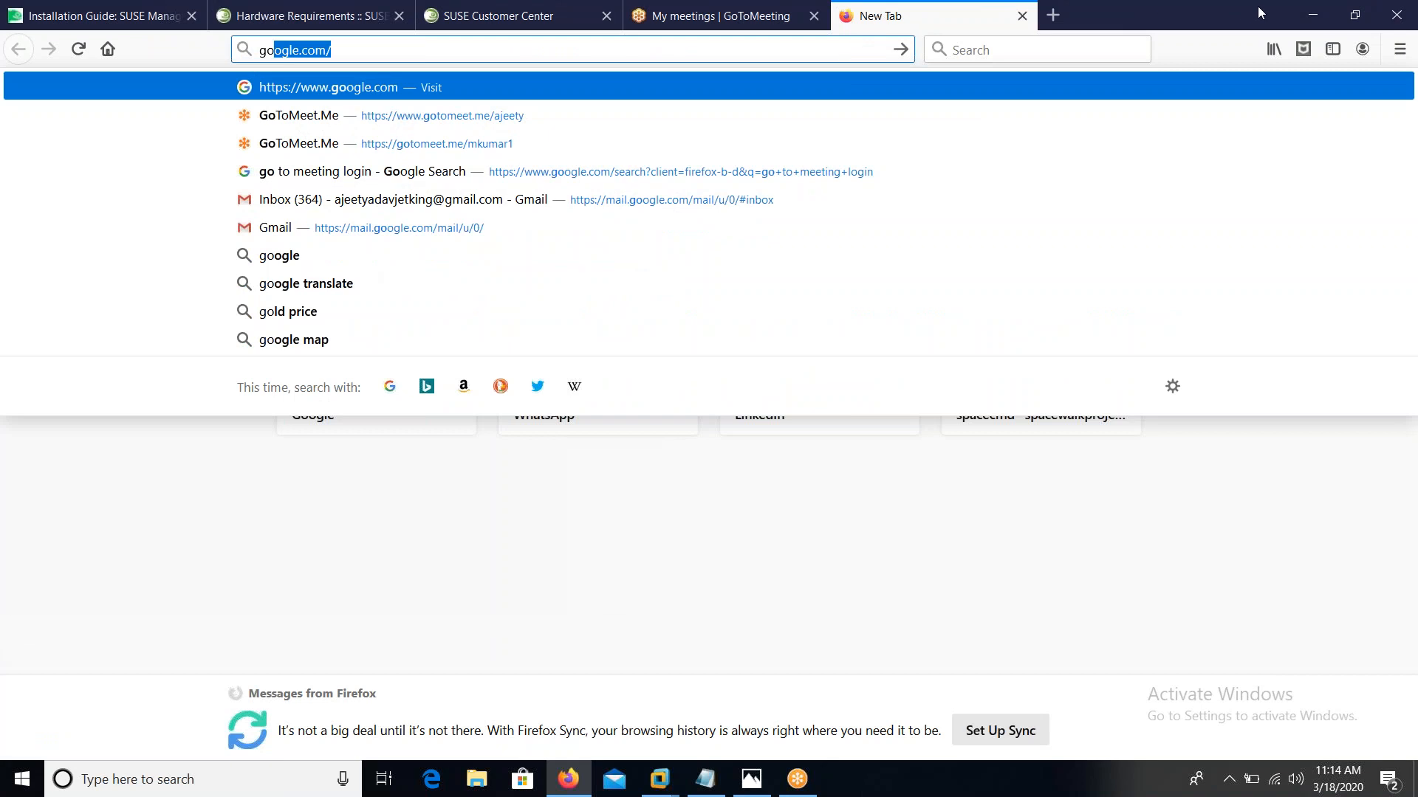
key(Return)
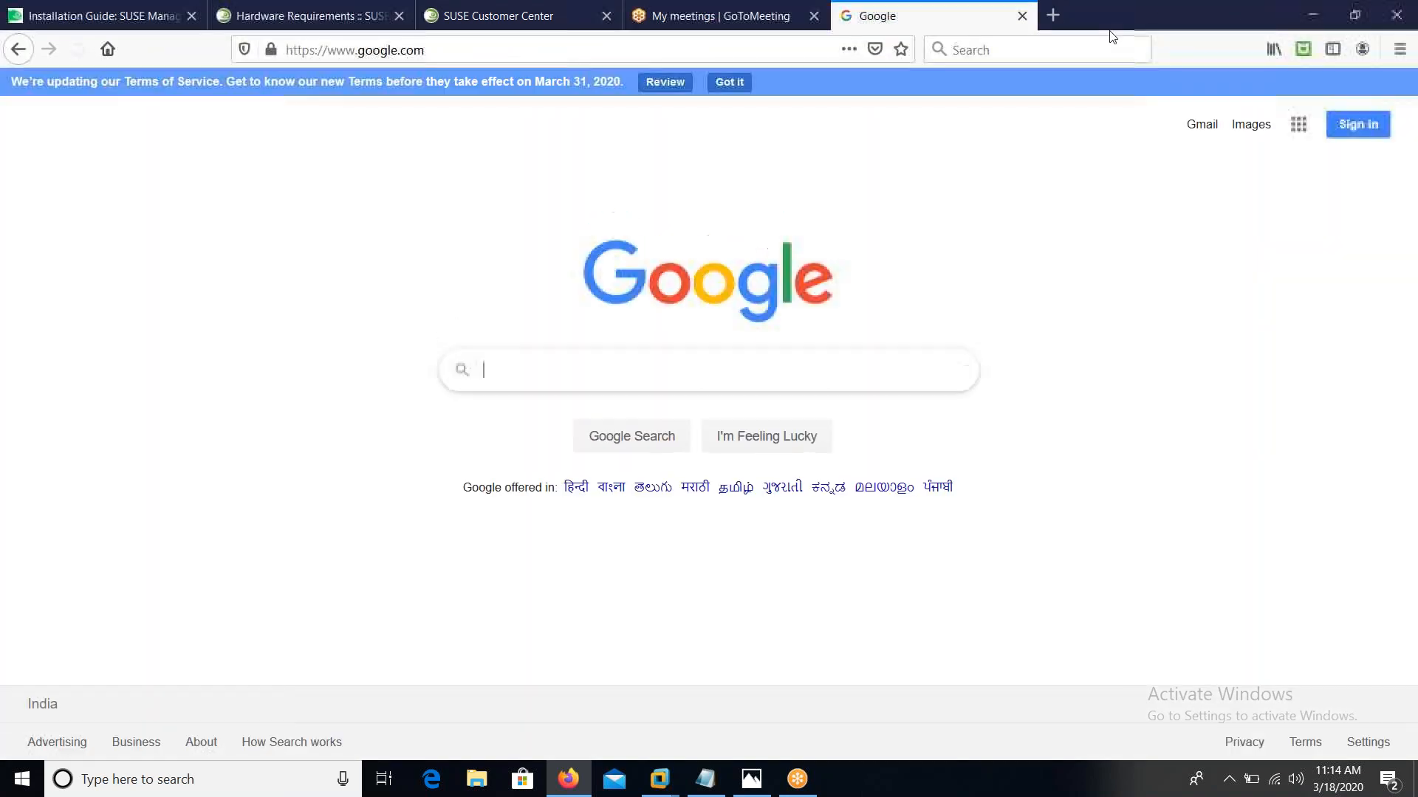
text(smt)
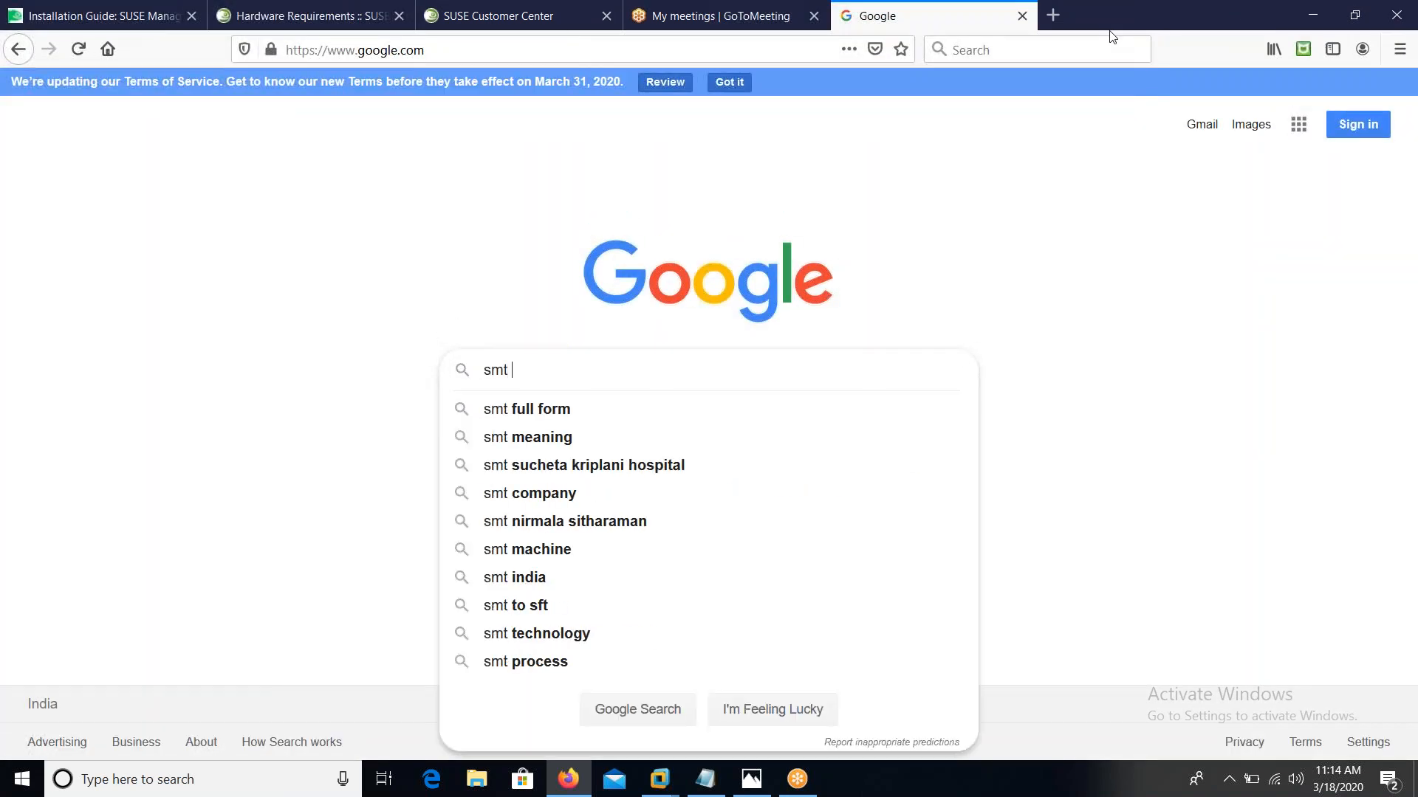
text( suse)
key(Return)
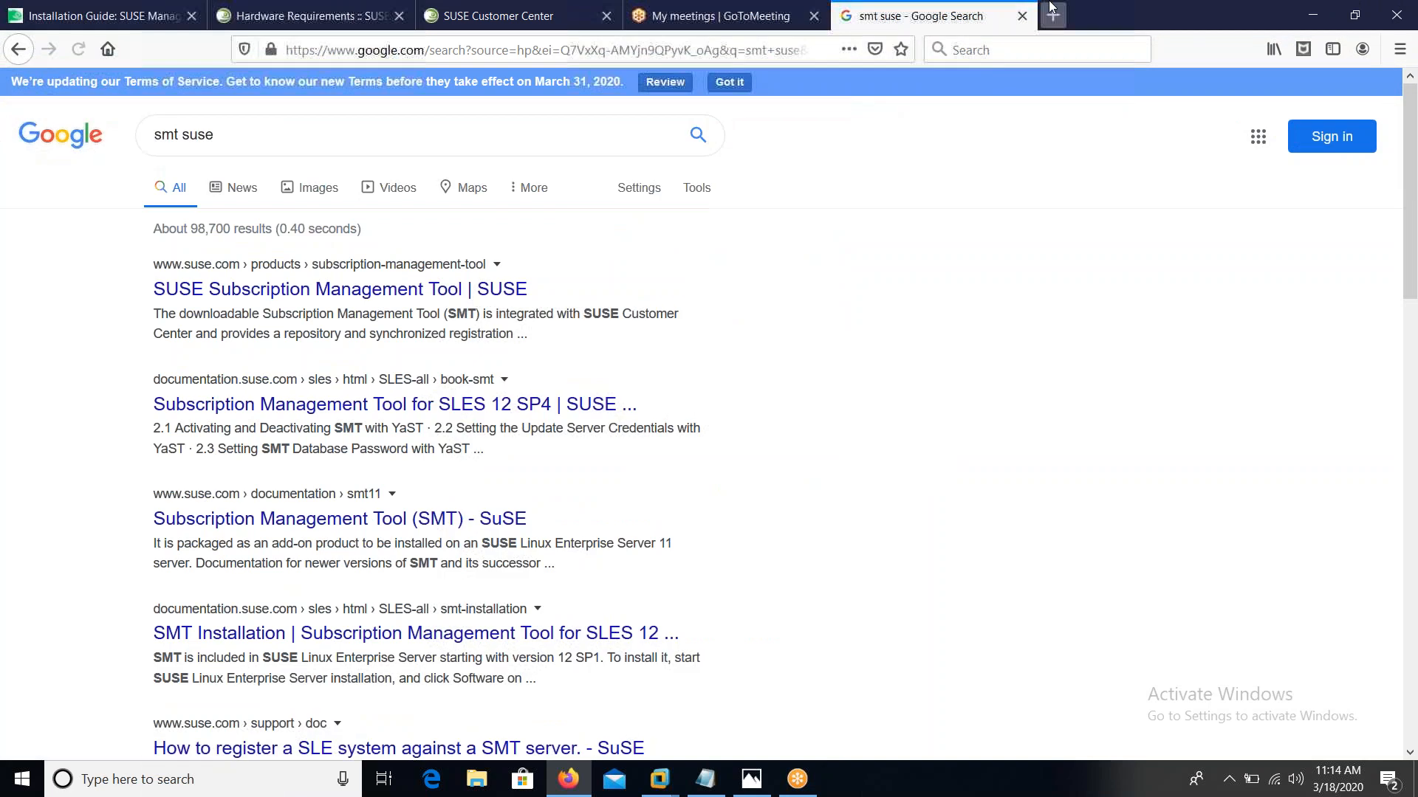
click(440, 295)
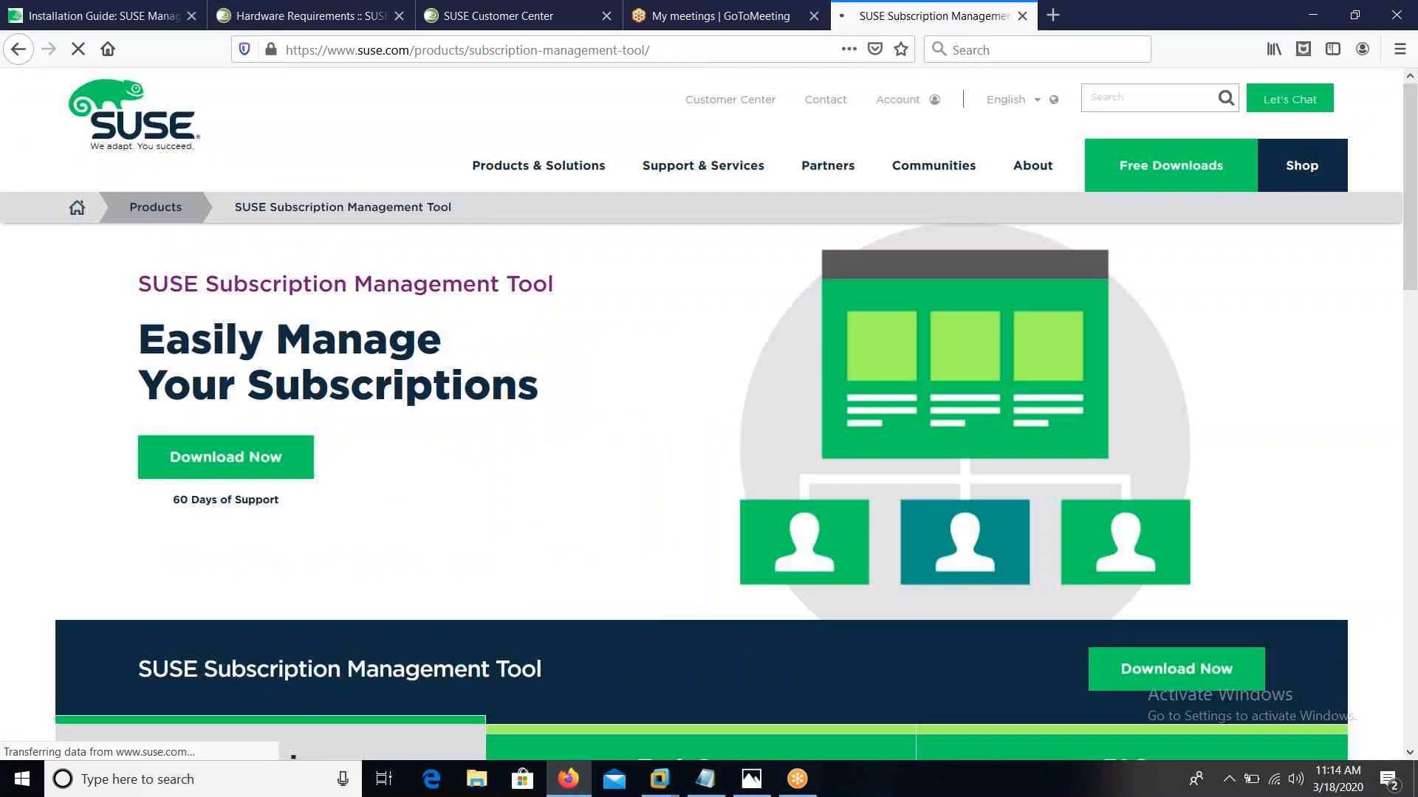
Read the SMT benefits (full support, entitlement tracking, totals), then switch to the SUSE Customer Center Systems page
scroll(708, 413, down, 6)
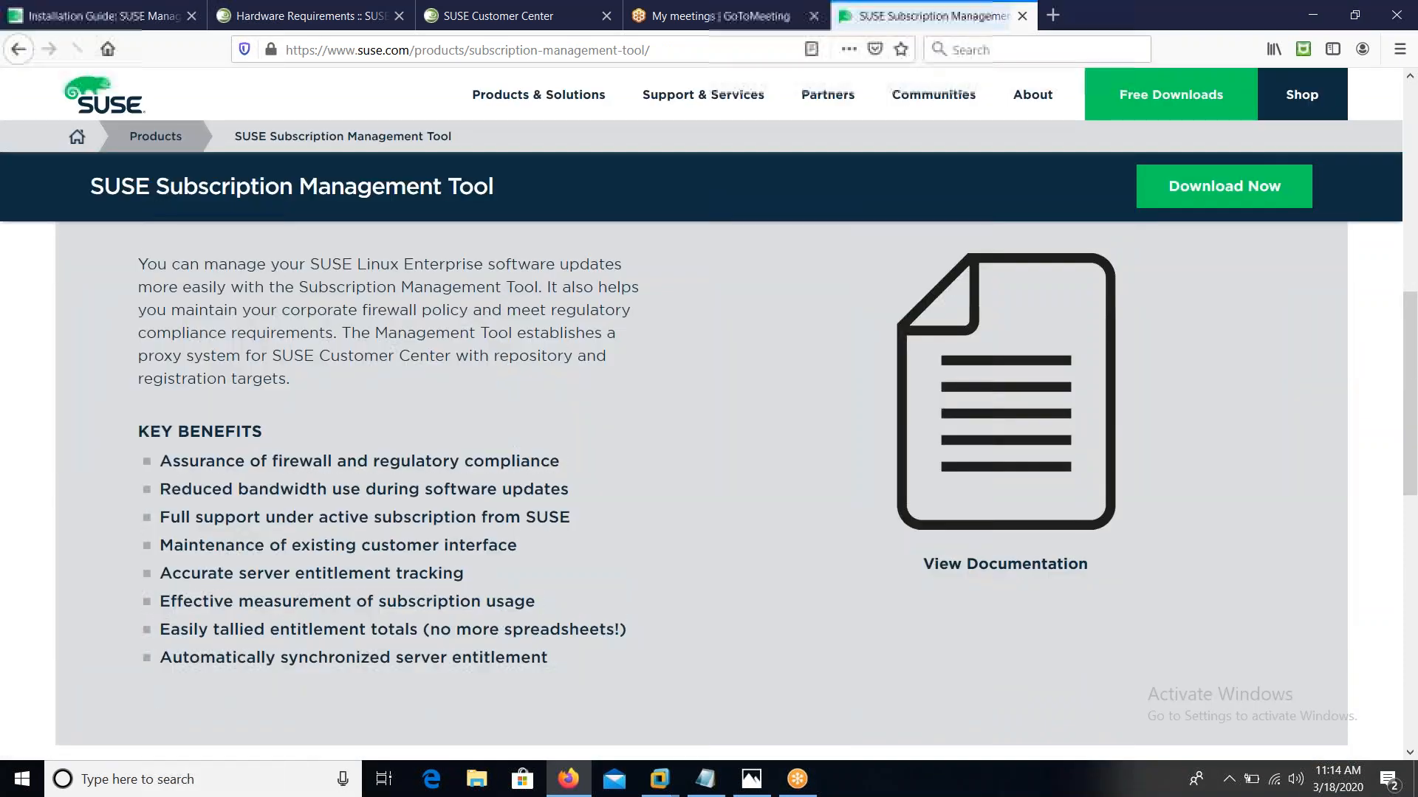
scroll(123, 552, up, 7)
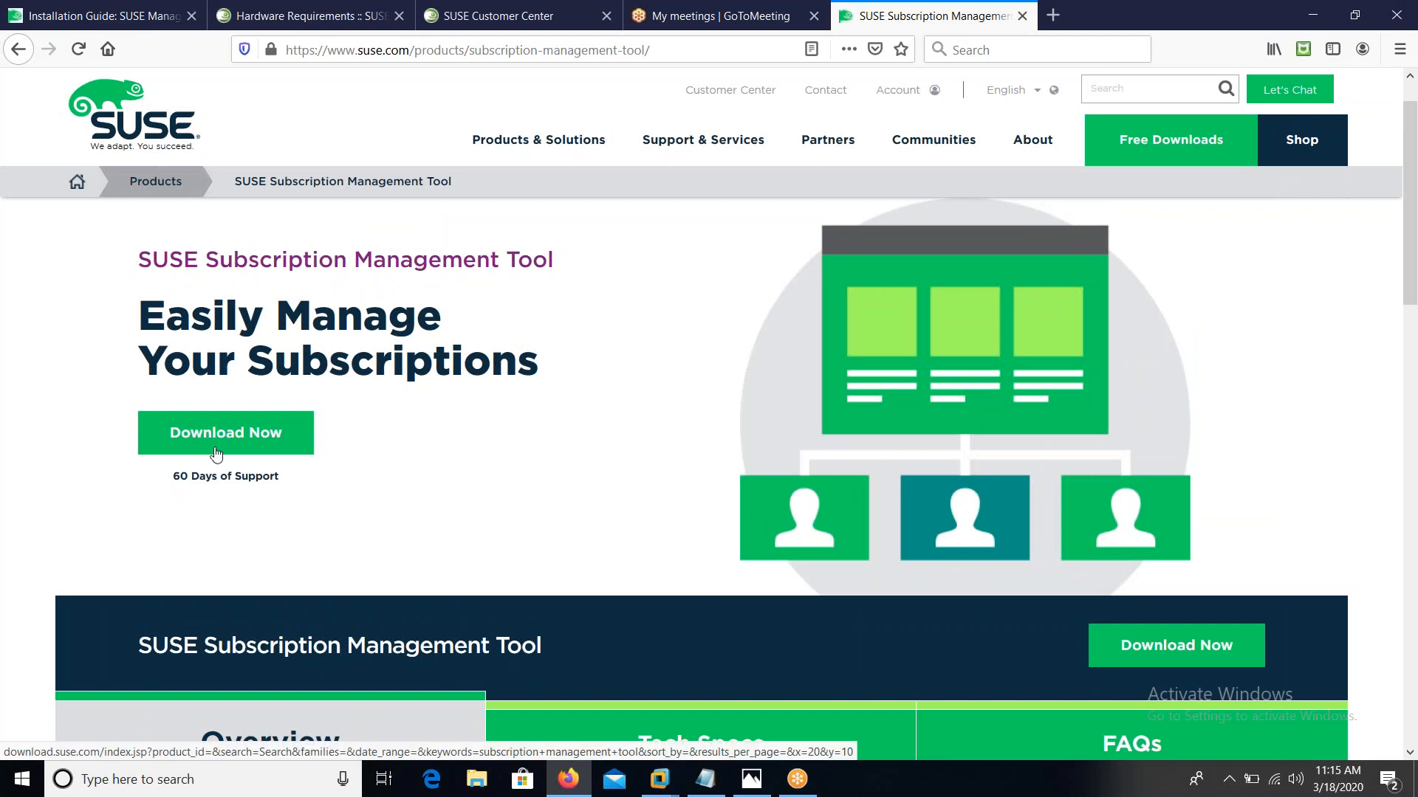
scroll(216, 453, down, 6)
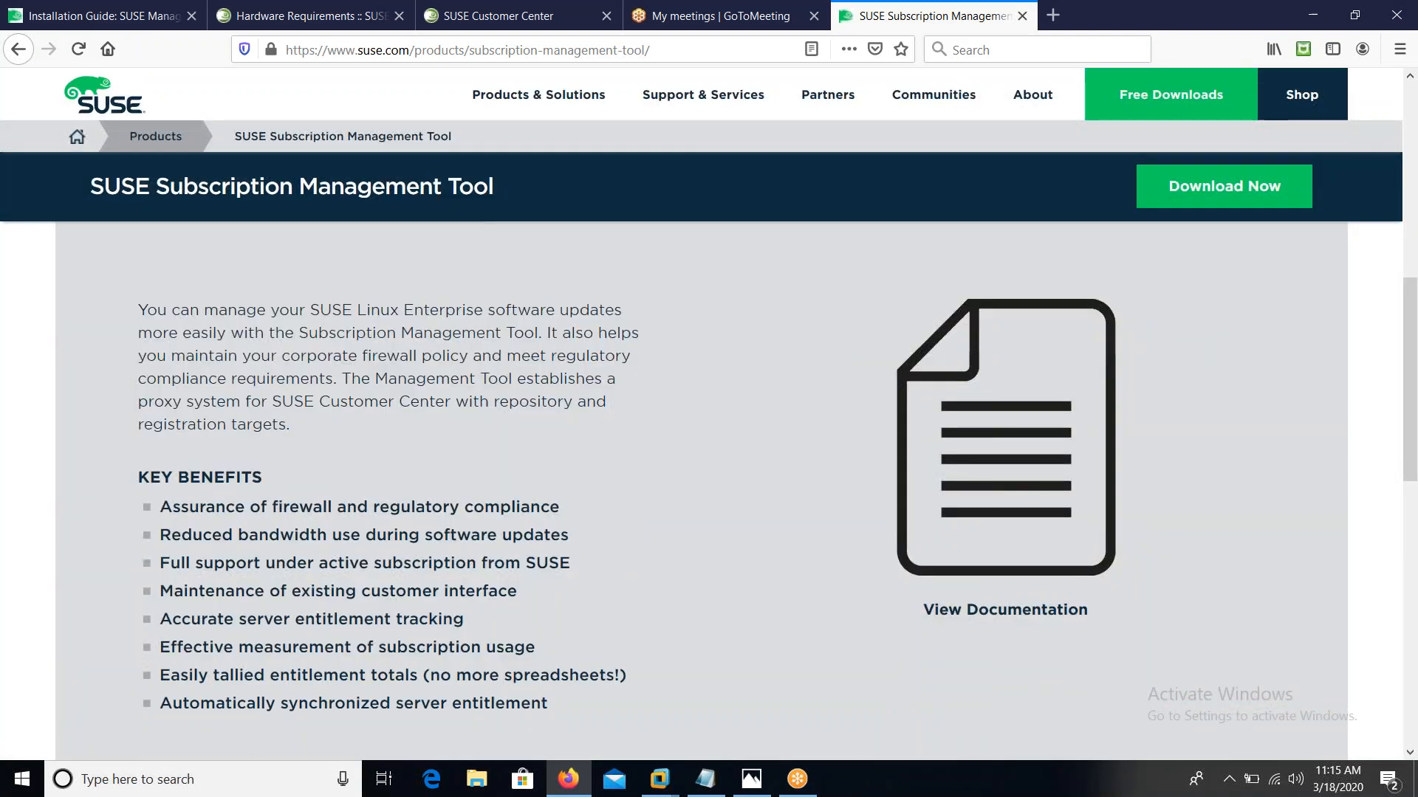
scroll(737, 491, down, 1)
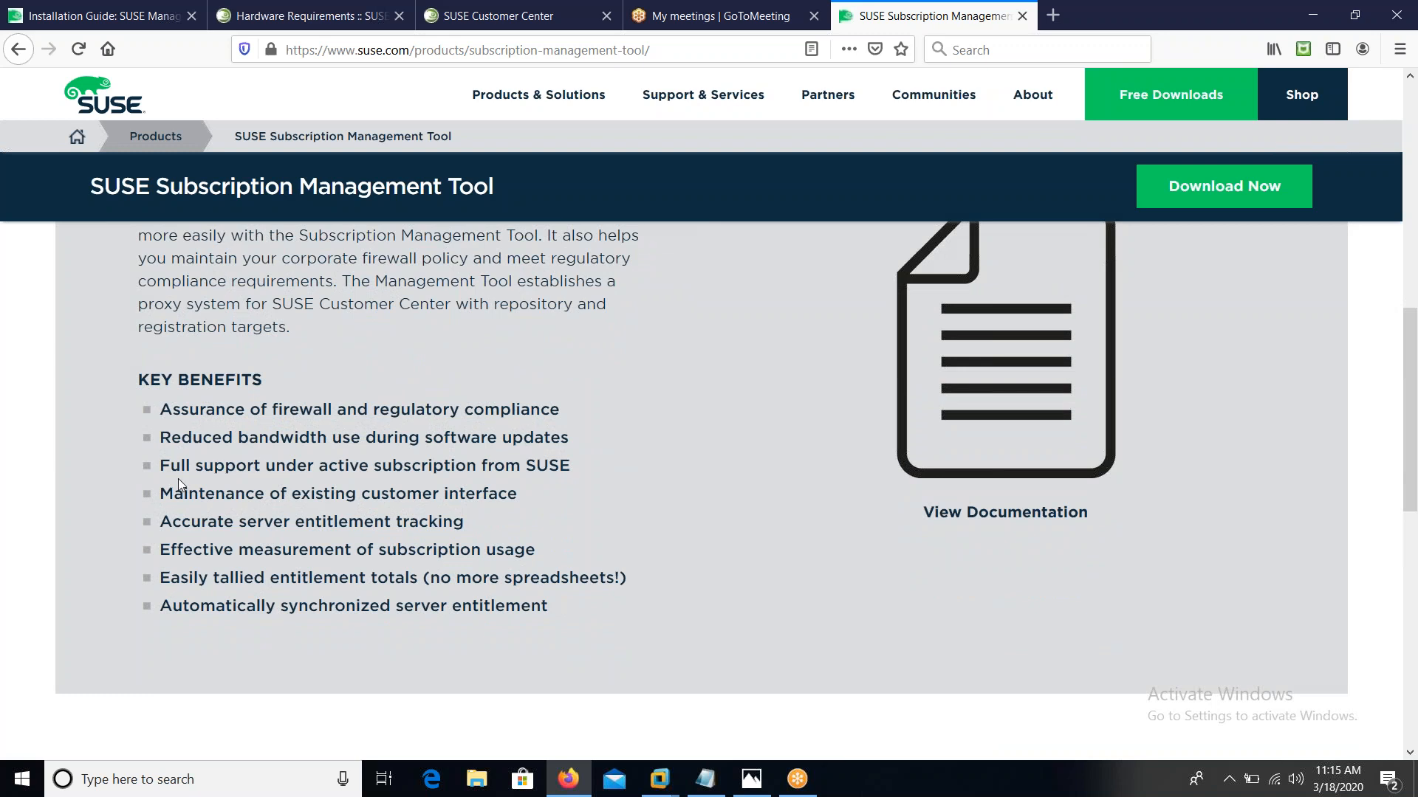
drag(161, 467, 567, 472)
drag(269, 493, 477, 493)
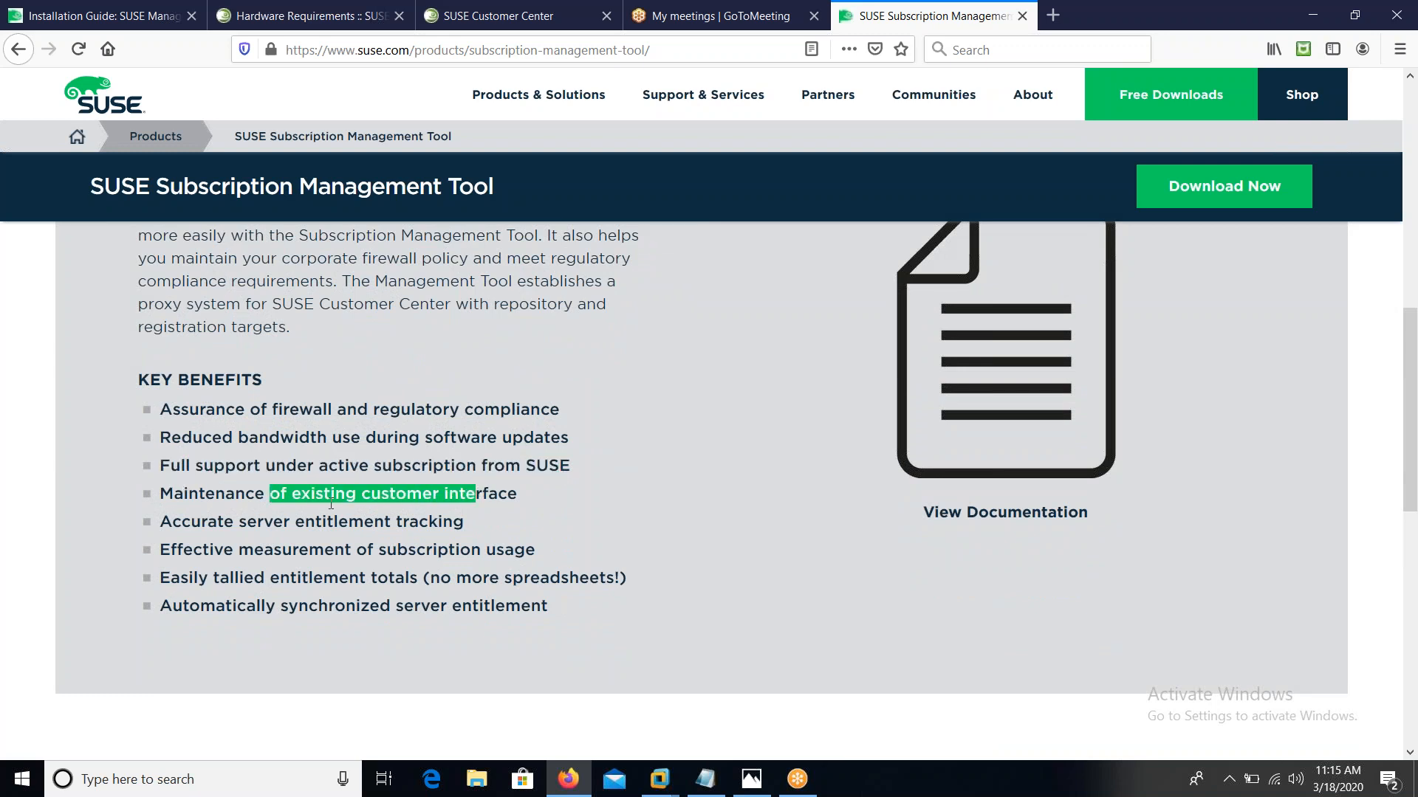
drag(208, 522, 463, 550)
click(339, 579)
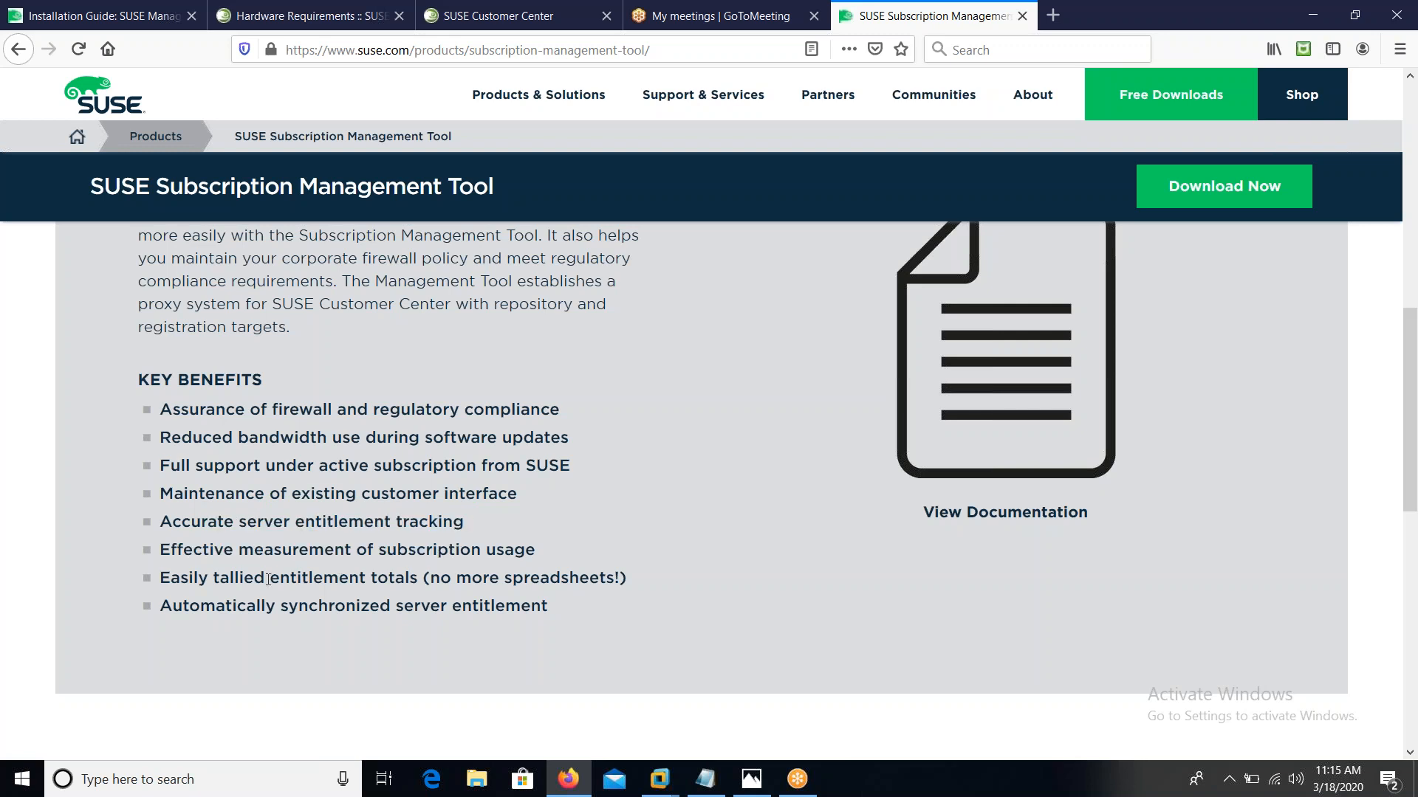
drag(240, 578, 158, 605)
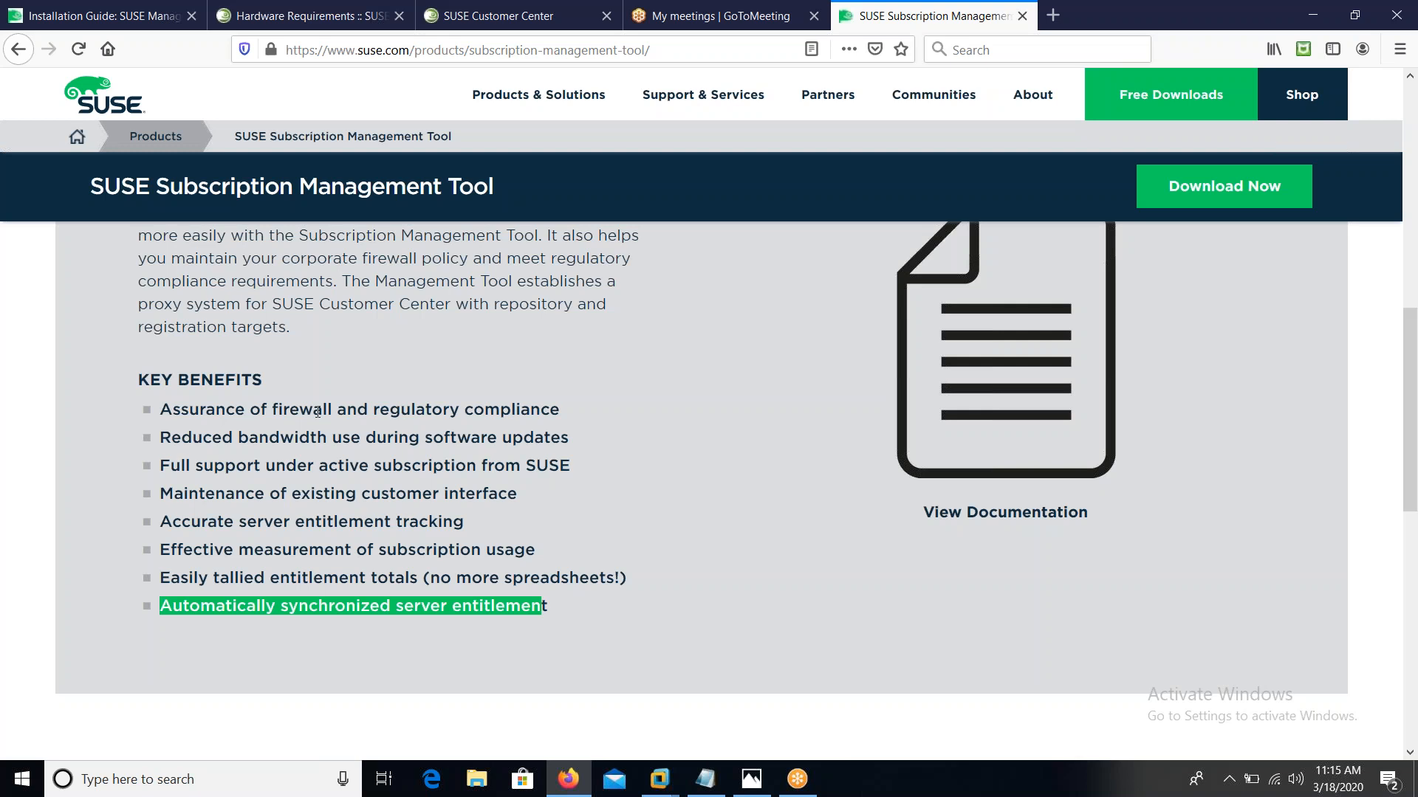
click(467, 19)
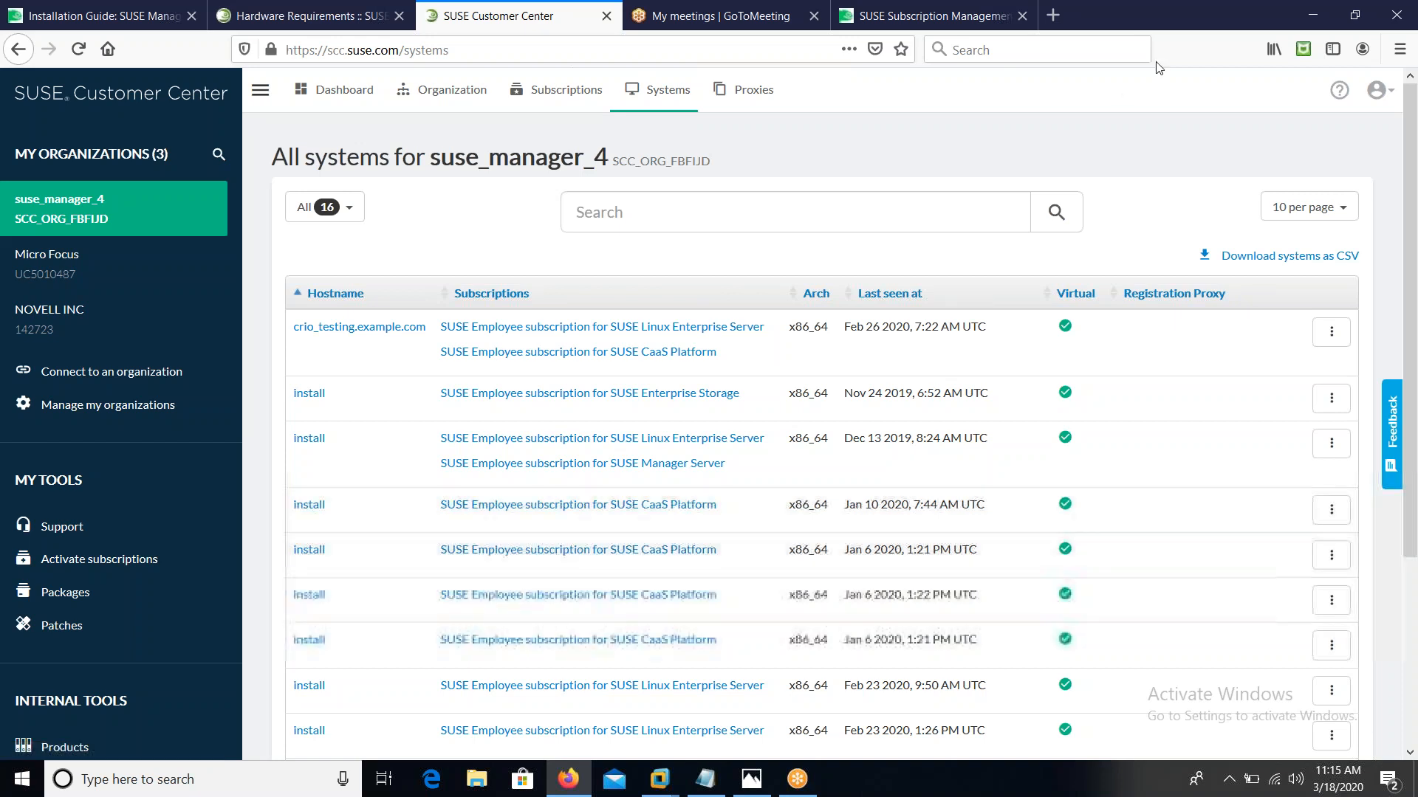
Replace the terminal note with 'ping google.com', stopping after one 49.5 ms reply and 0% loss
click(1309, 14)
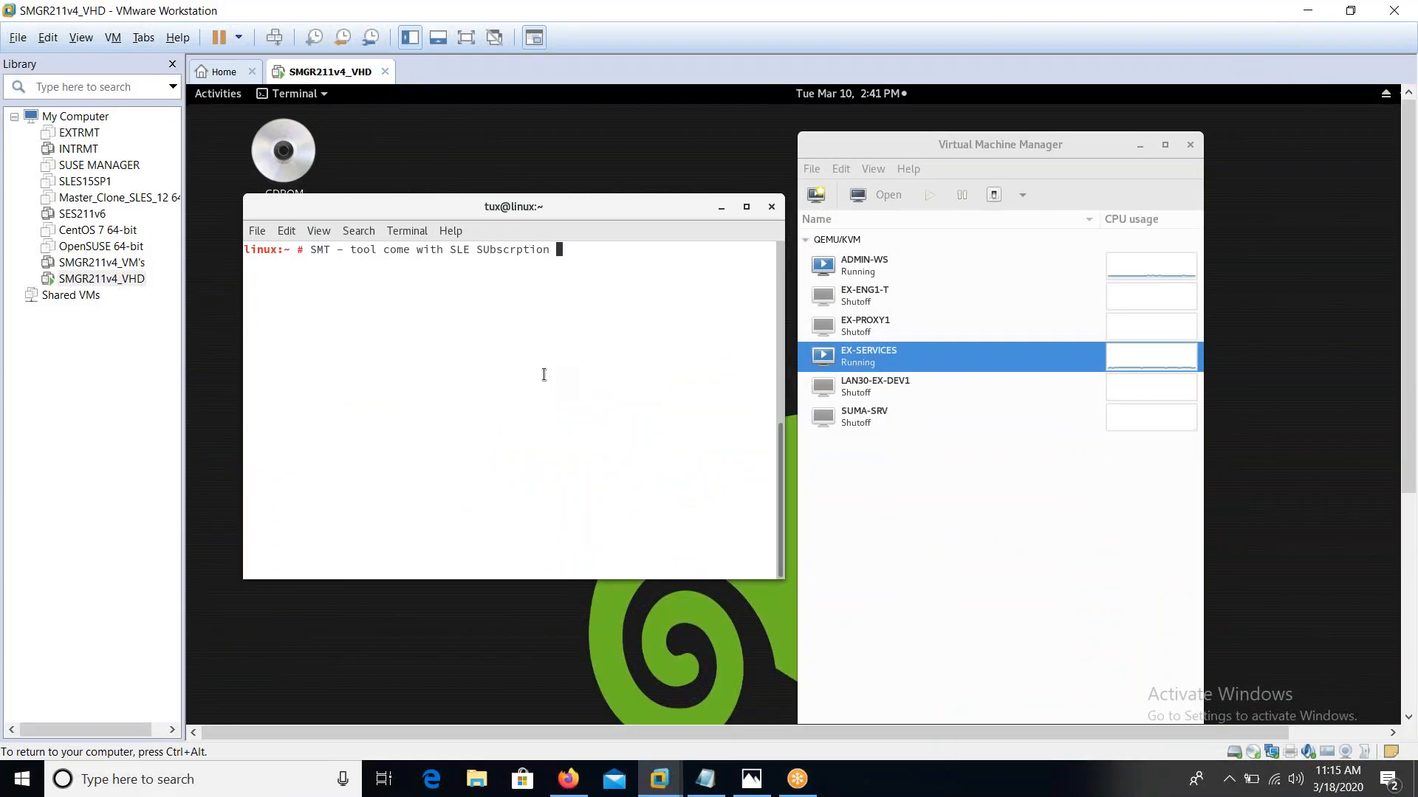
key(BackSpace)
key(BackSpace)
key(BackSpace)
key(BackSpace)
key(BackSpace)
key(BackSpace)
key(BackSpace)
key(BackSpace)
key(BackSpace)
key(BackSpace)
key(BackSpace)
key(BackSpace)
key(BackSpace)
key(BackSpace)
key(BackSpace)
key(BackSpace)
key(BackSpace)
key(BackSpace)
key(BackSpace)
key(BackSpace)
text(ping google.com)
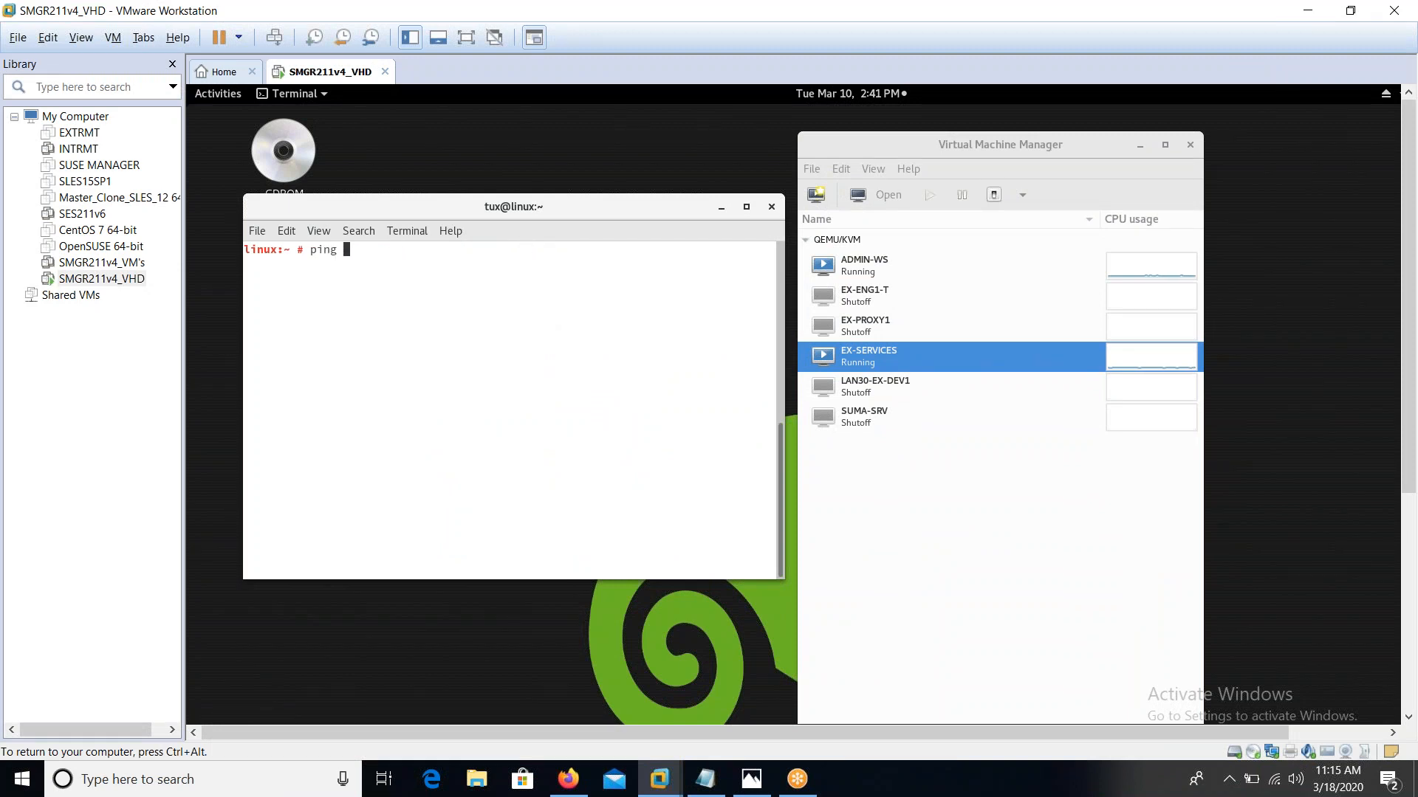
key(Return)
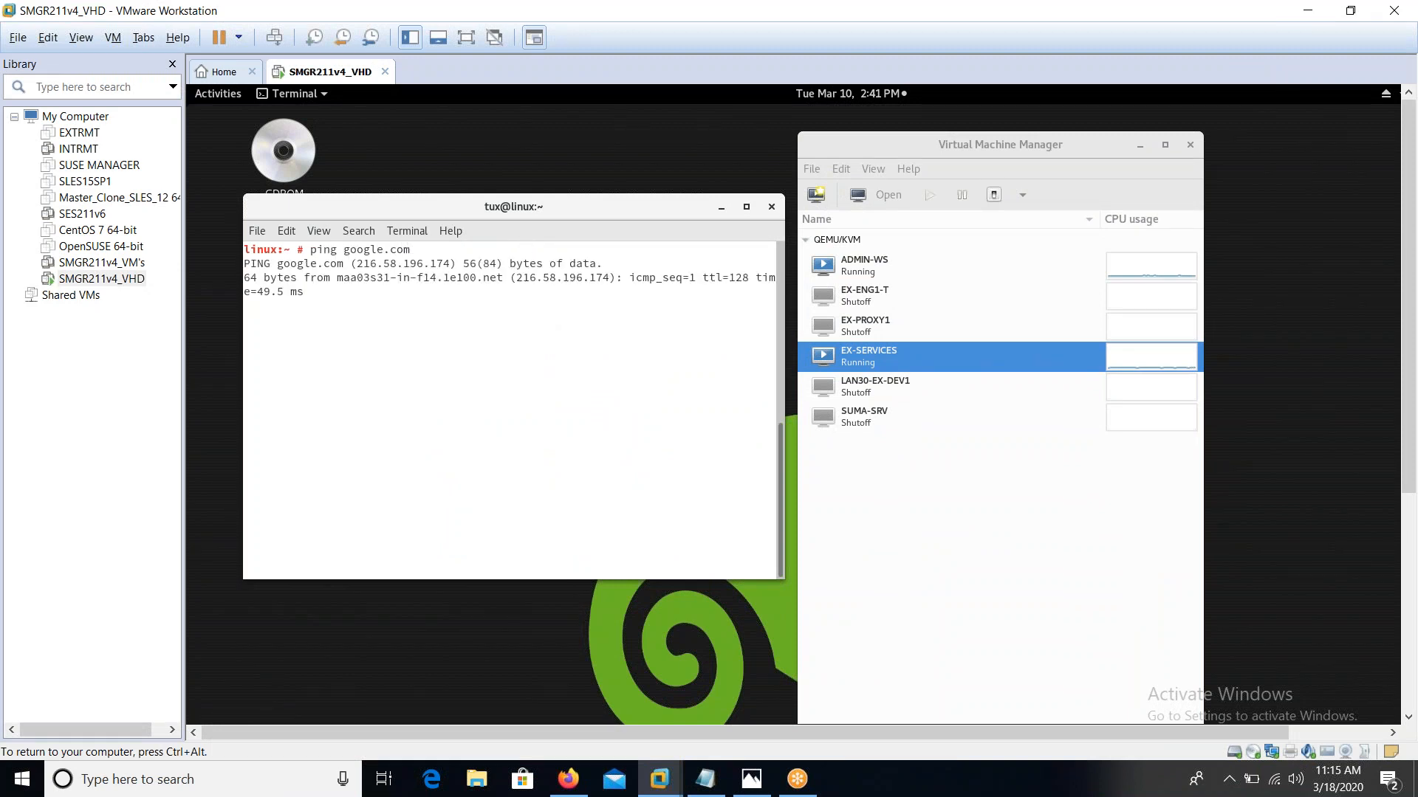
key(ctrl+c)
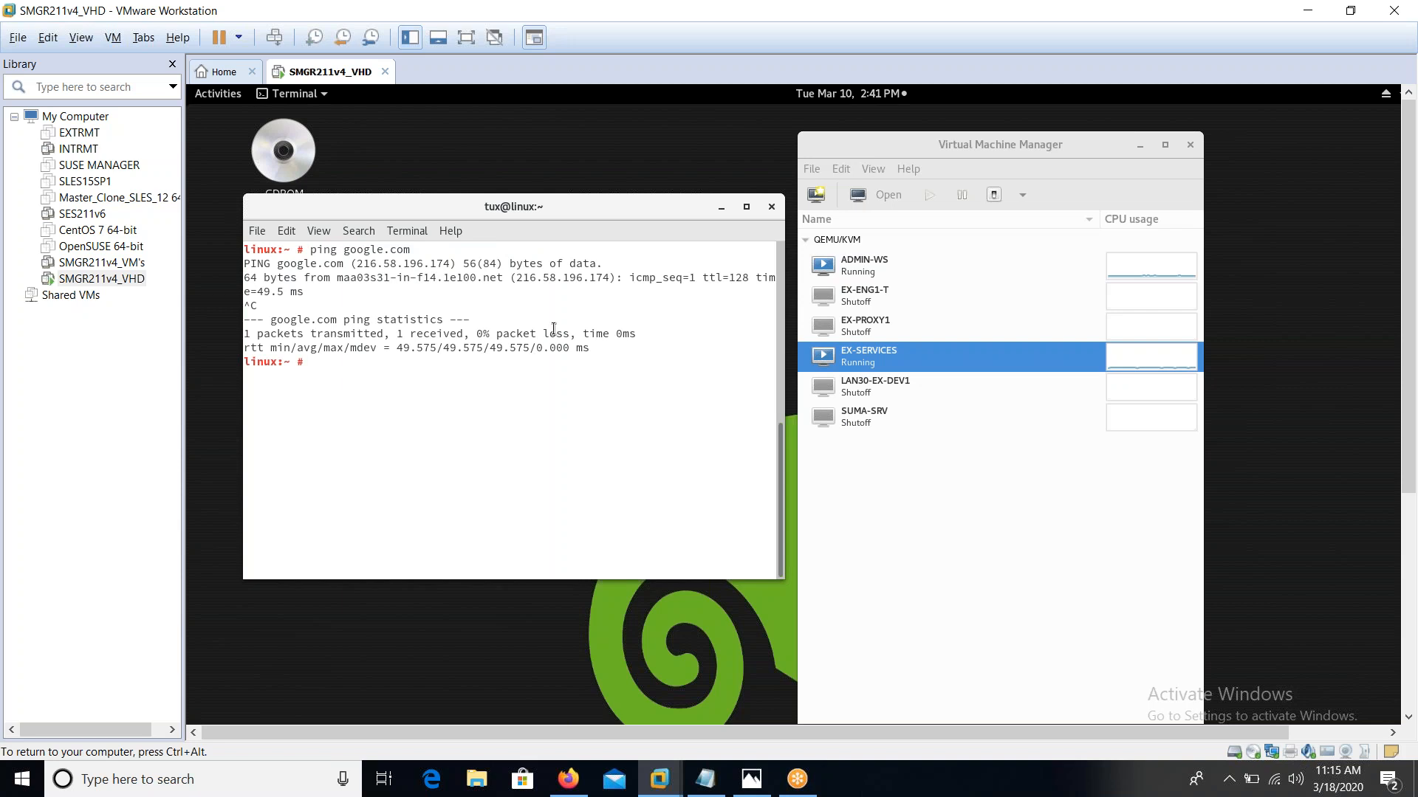
click(867, 355)
click(884, 197)
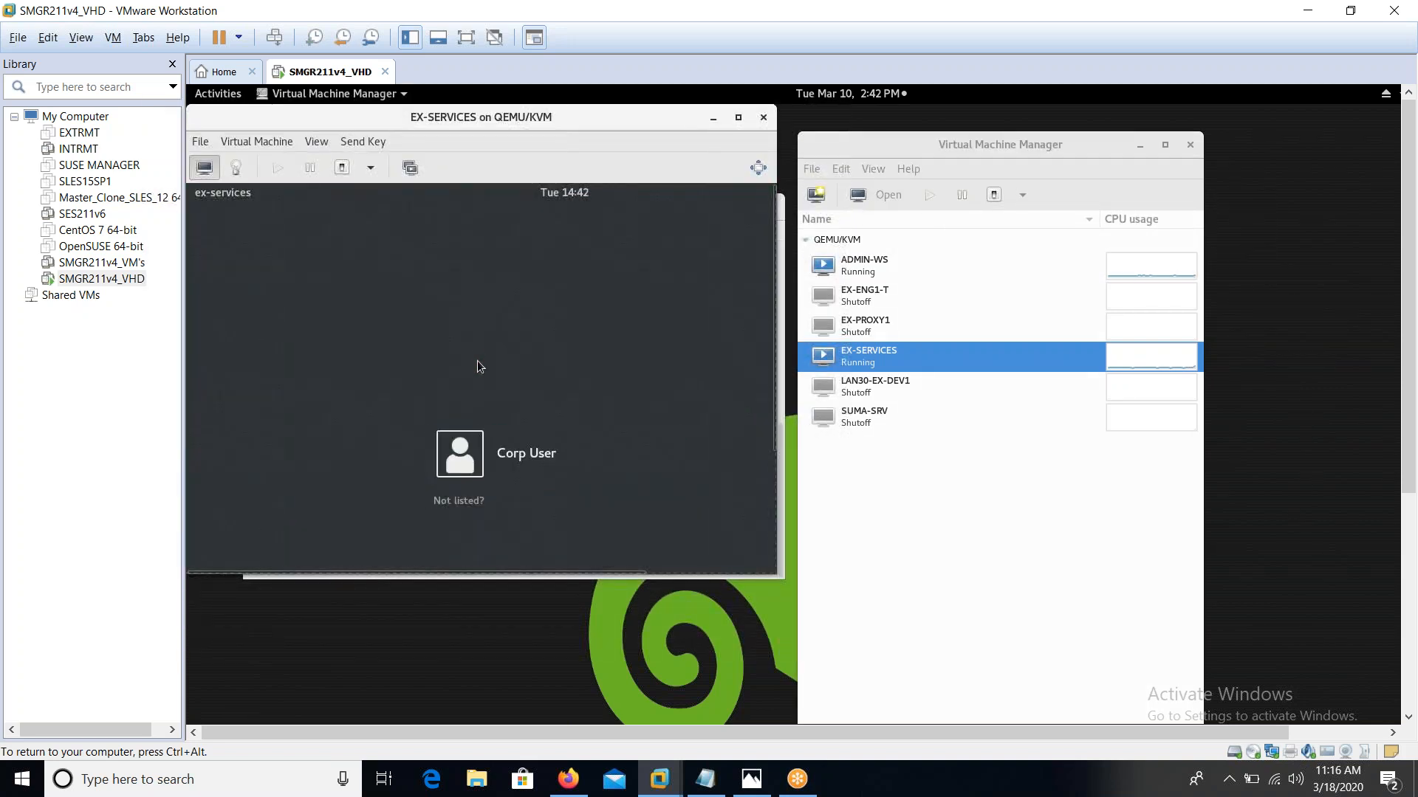
click(460, 500)
text(root)
key(Return)
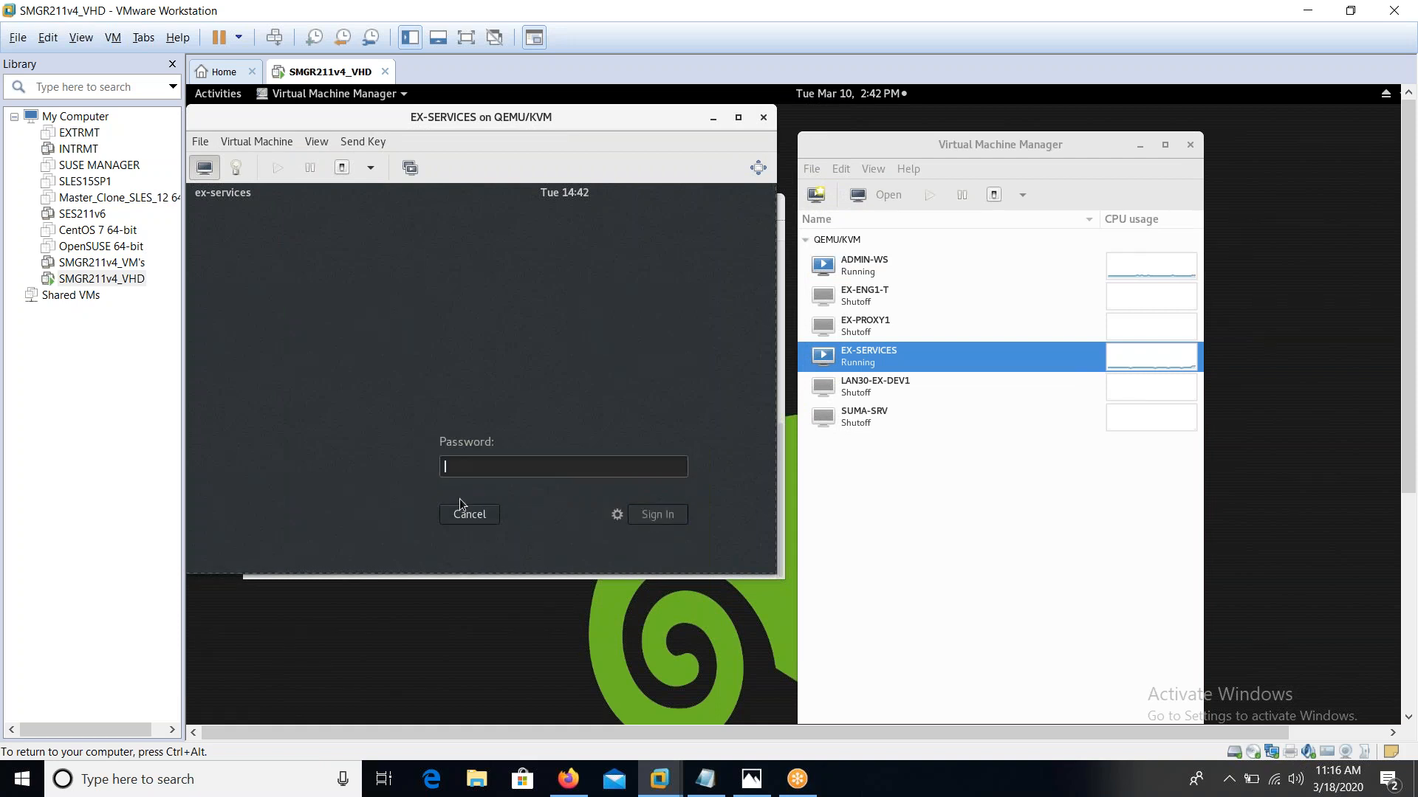
text(linux)
key(Return)
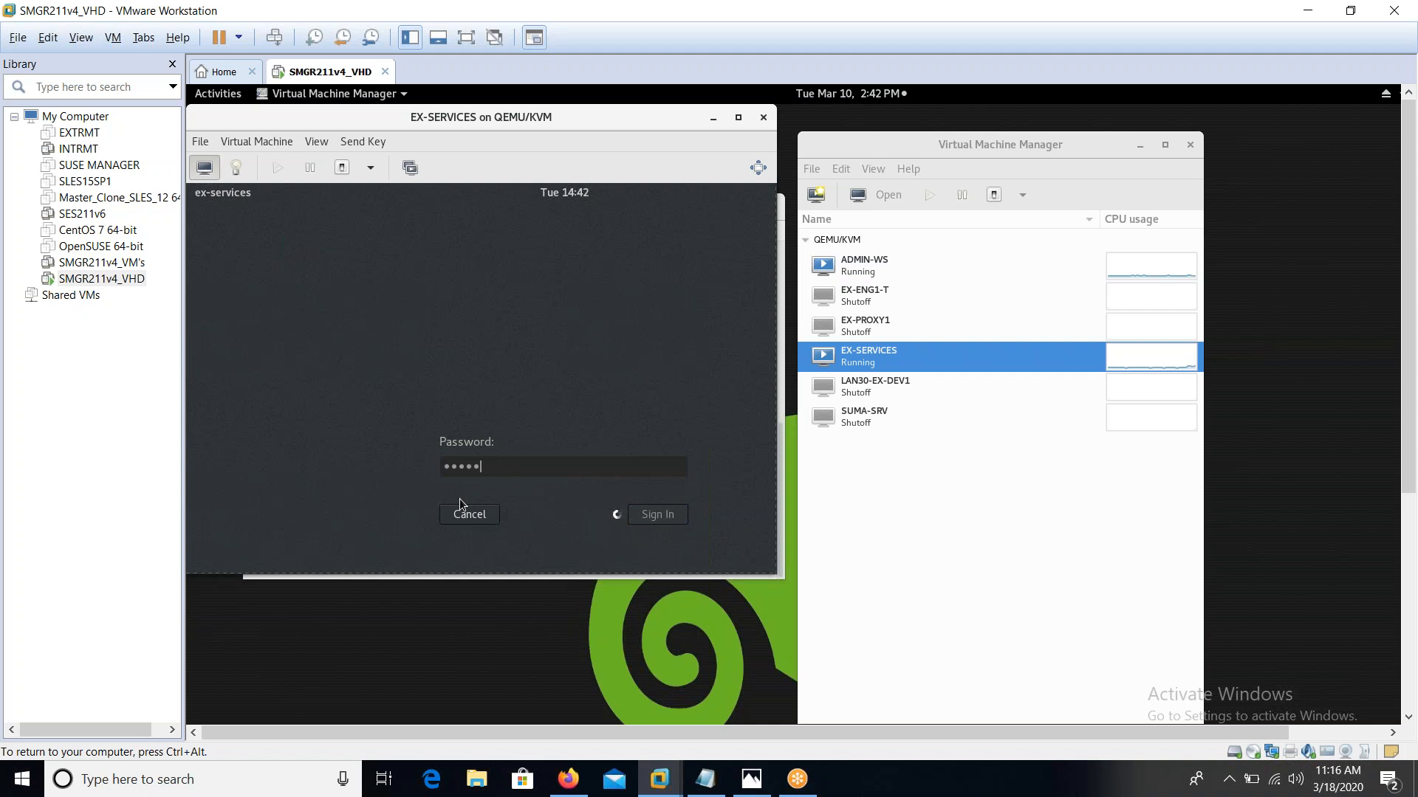
text(linux)
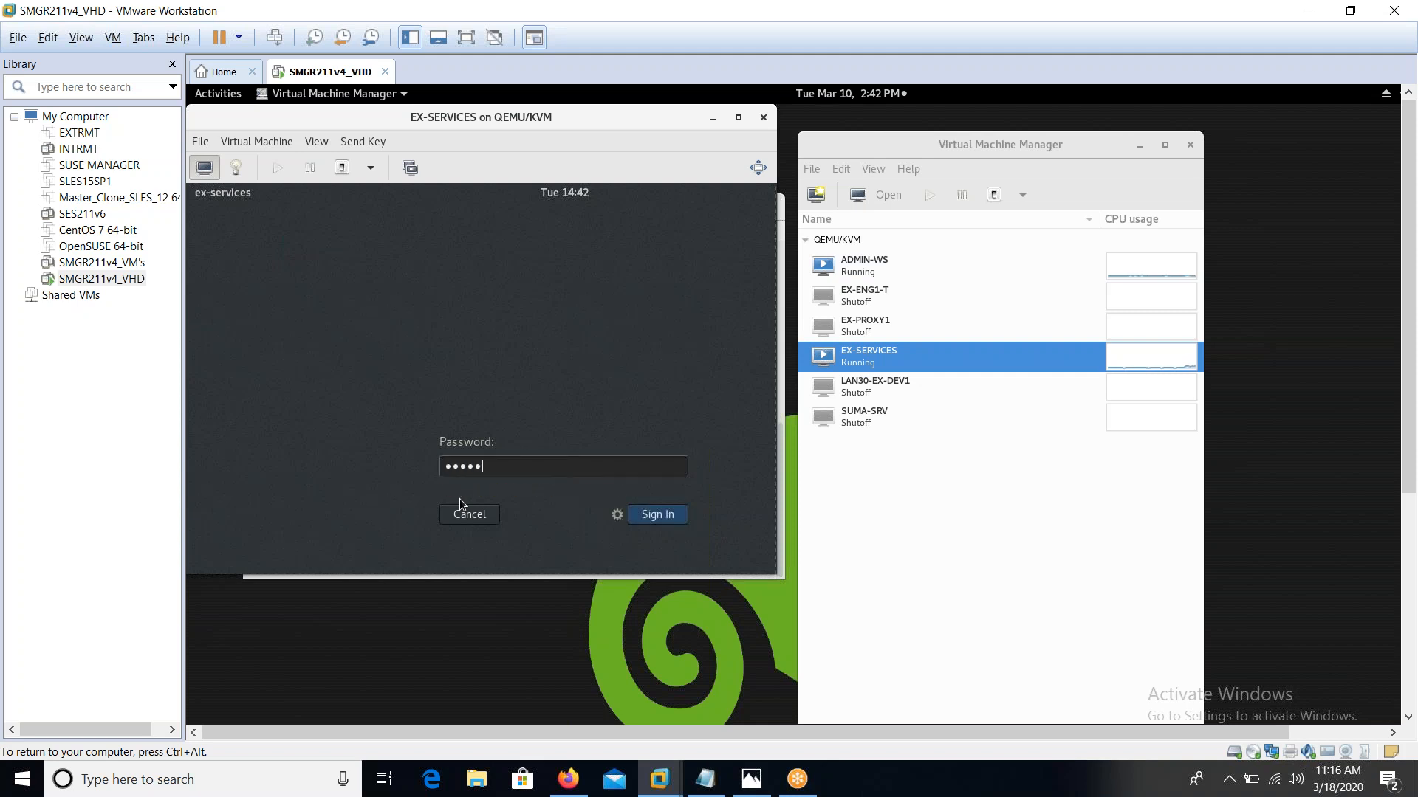
key(Return)
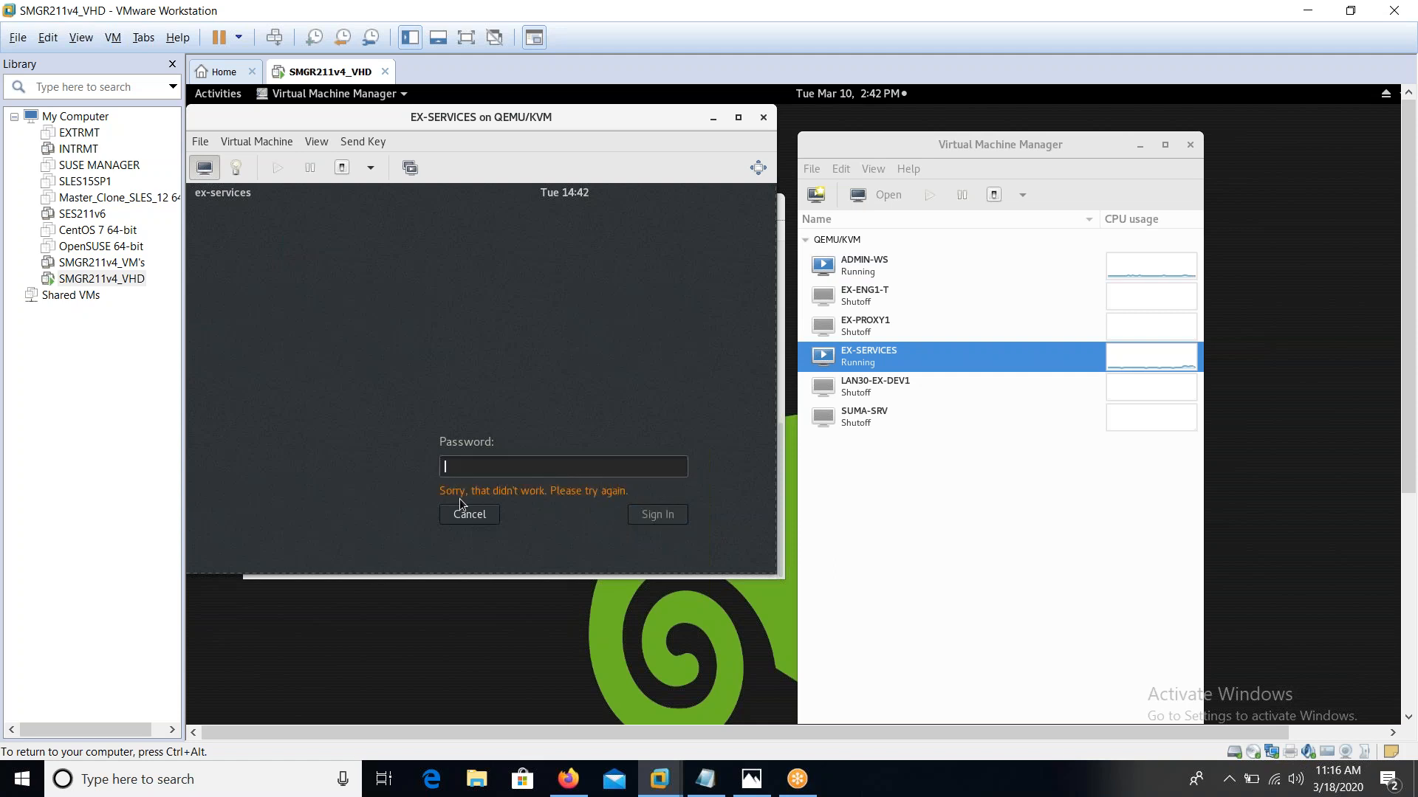
text(li)
key(BackSpace)
key(BackSpace)
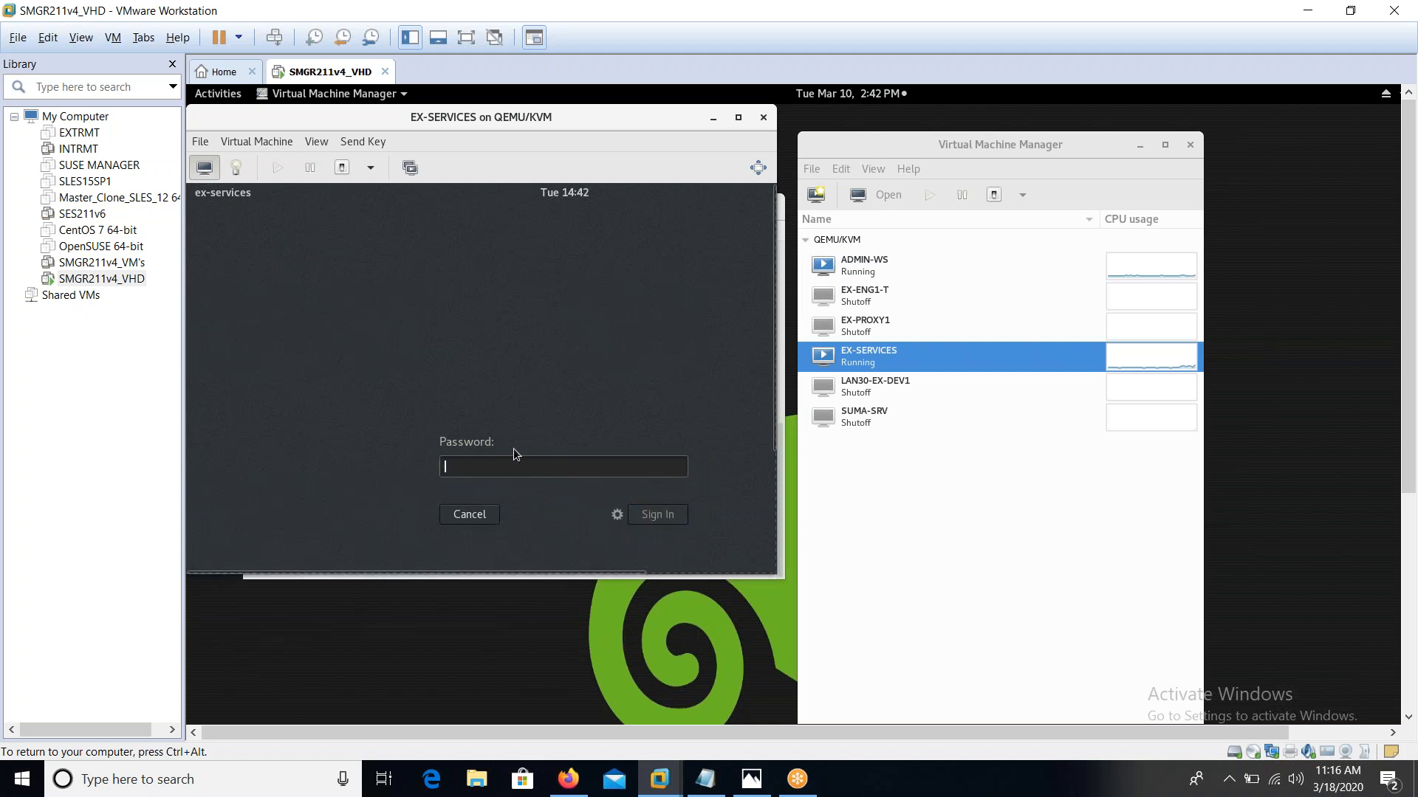
click(470, 514)
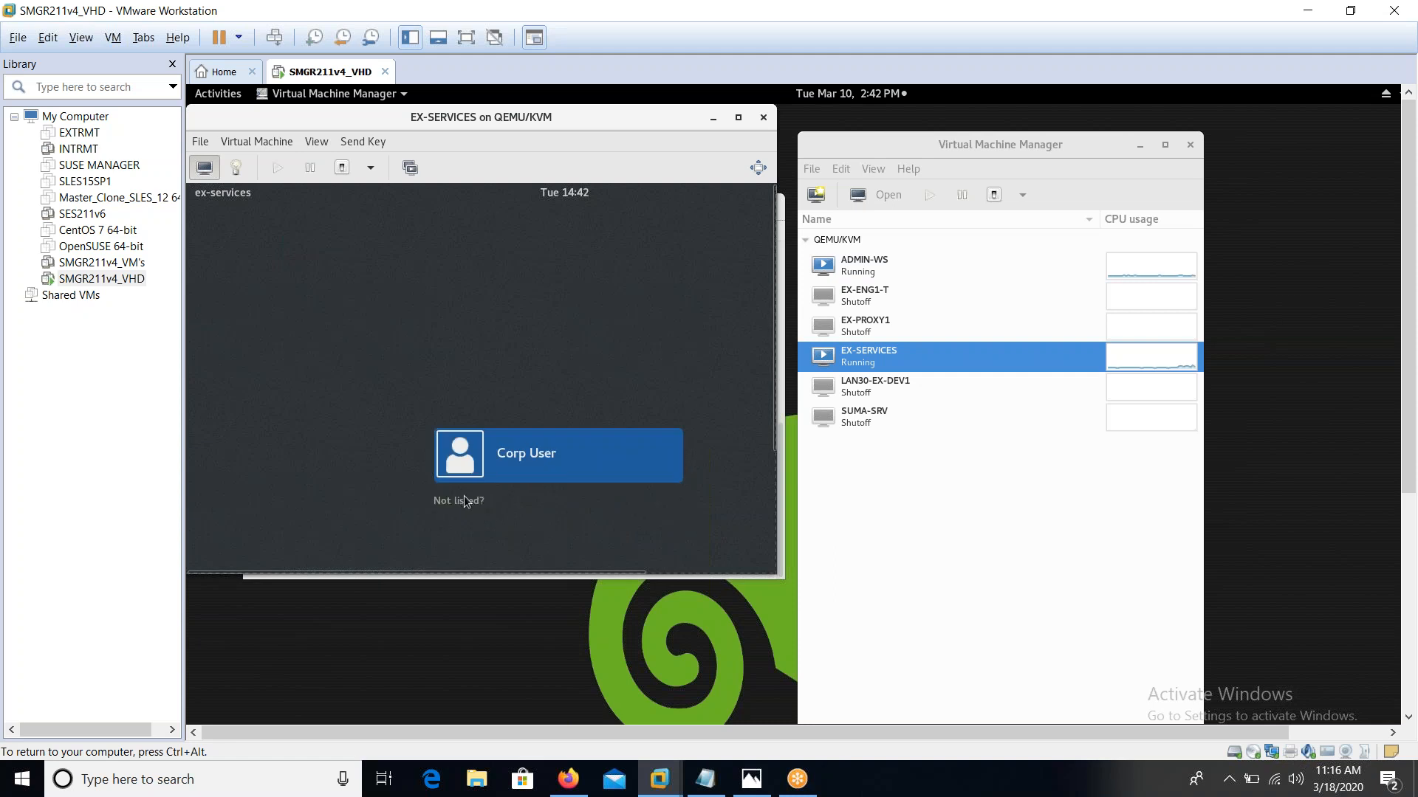
click(461, 500)
text(root)
key(Return)
text(linux)
key(Return)
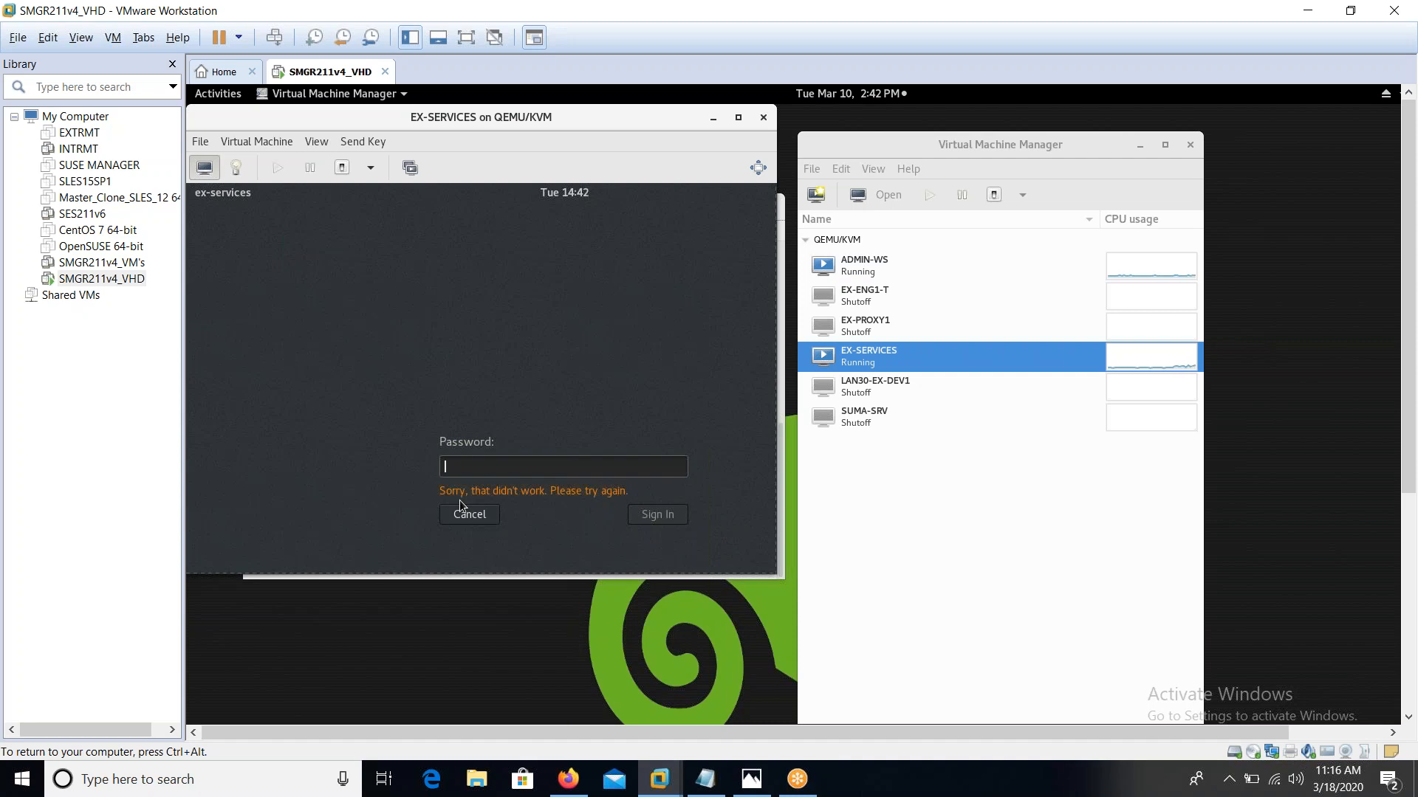
click(462, 511)
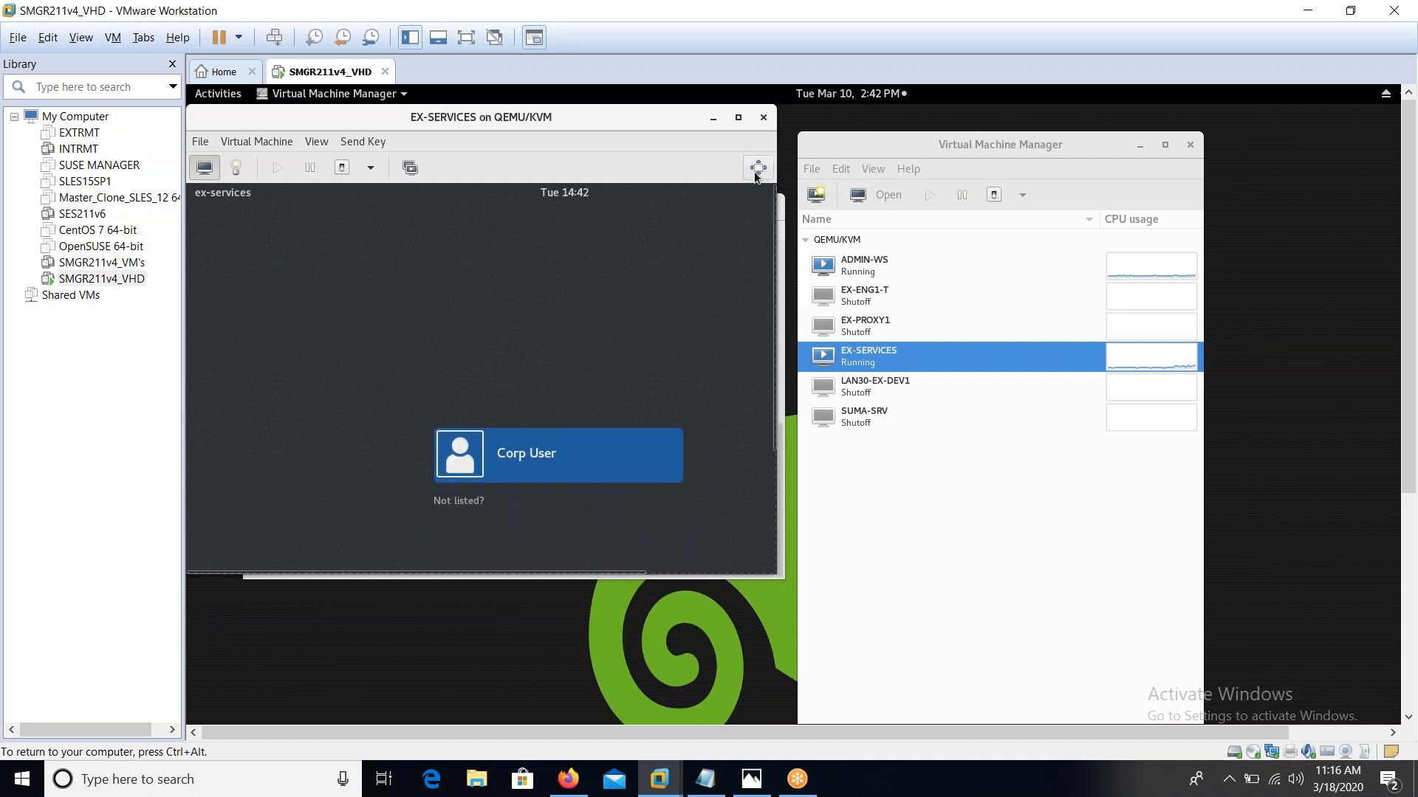
click(762, 117)
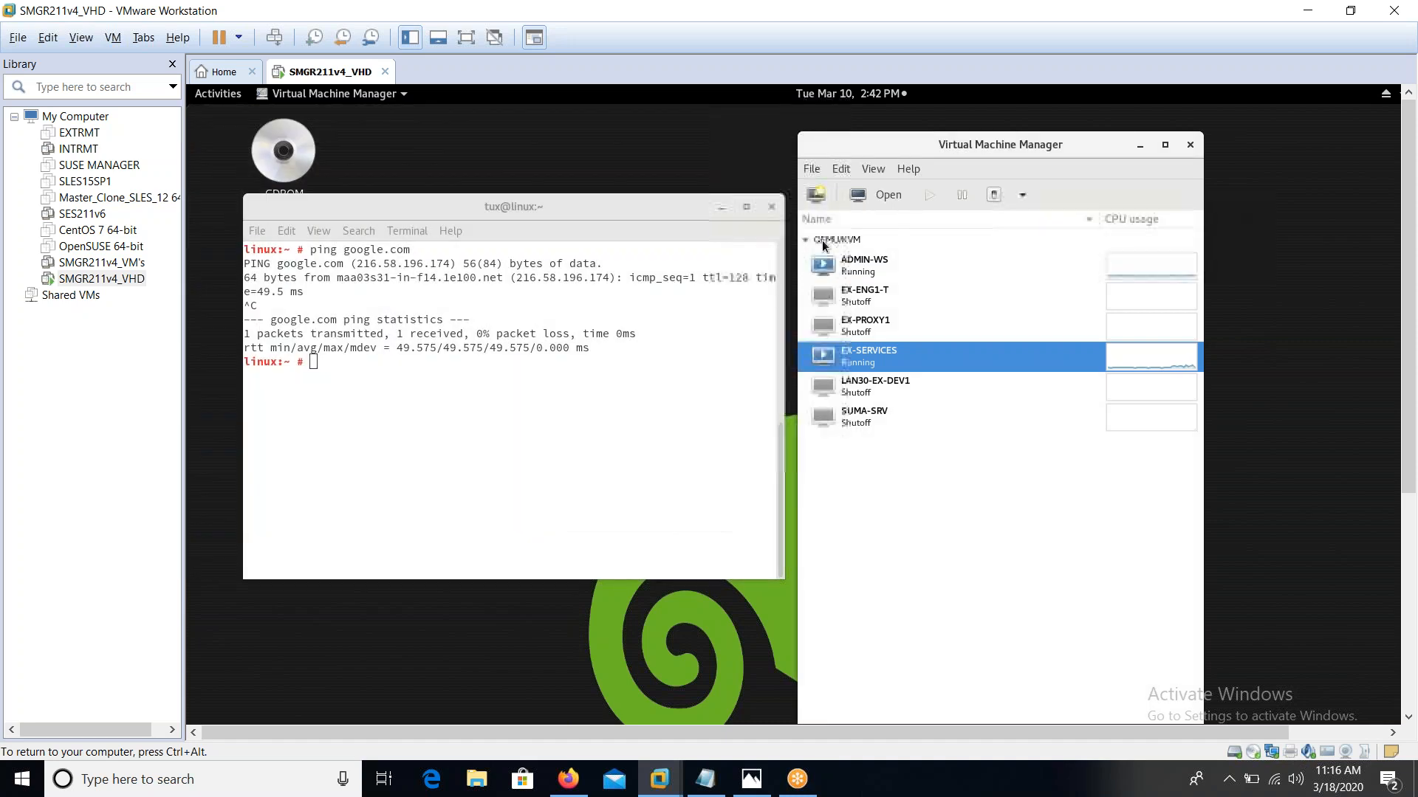
Load SLE-15-SP1-Installer-DVD-x86_64-GM-DVD1.iso into SUMA-SRV's SATA CDROM 1, then close the guest window
click(866, 425)
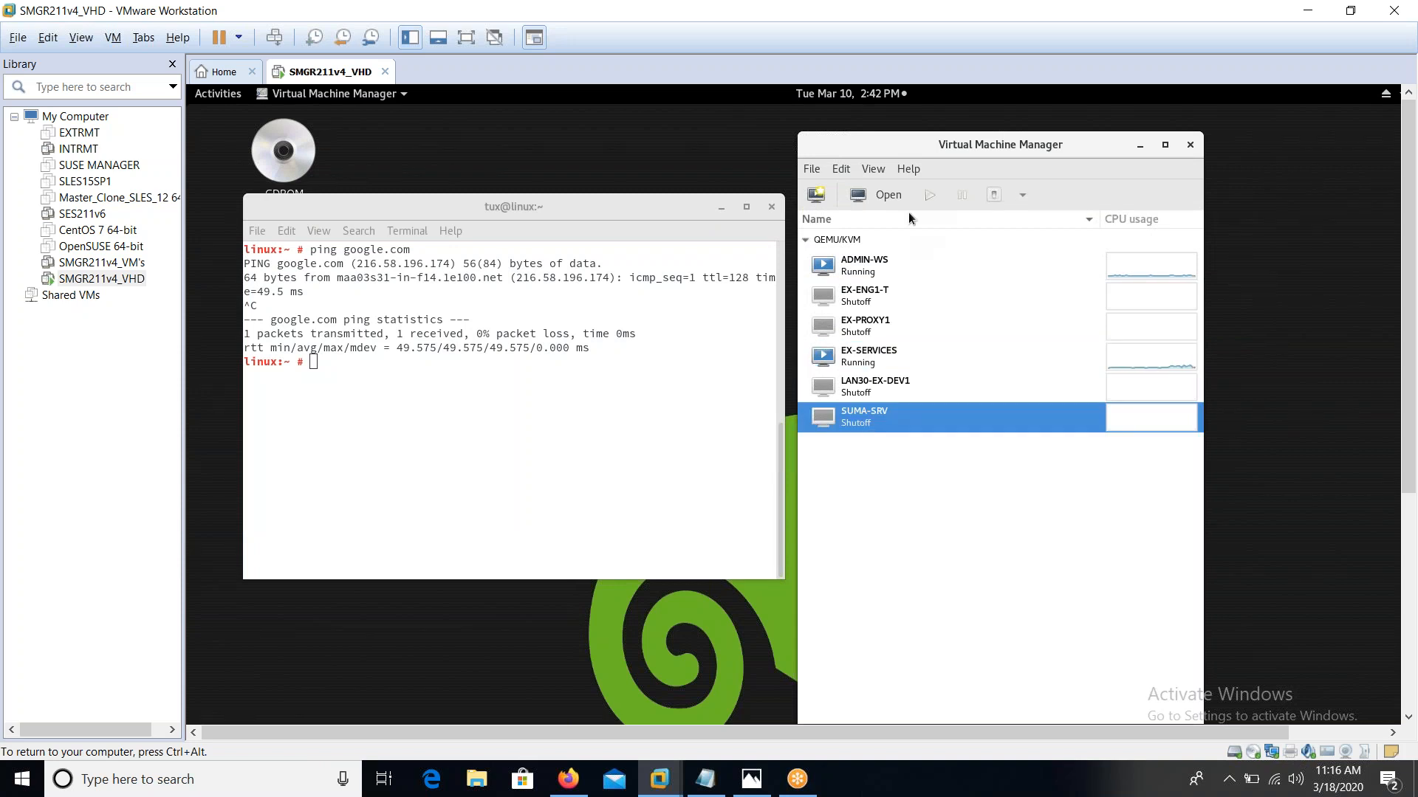
click(877, 192)
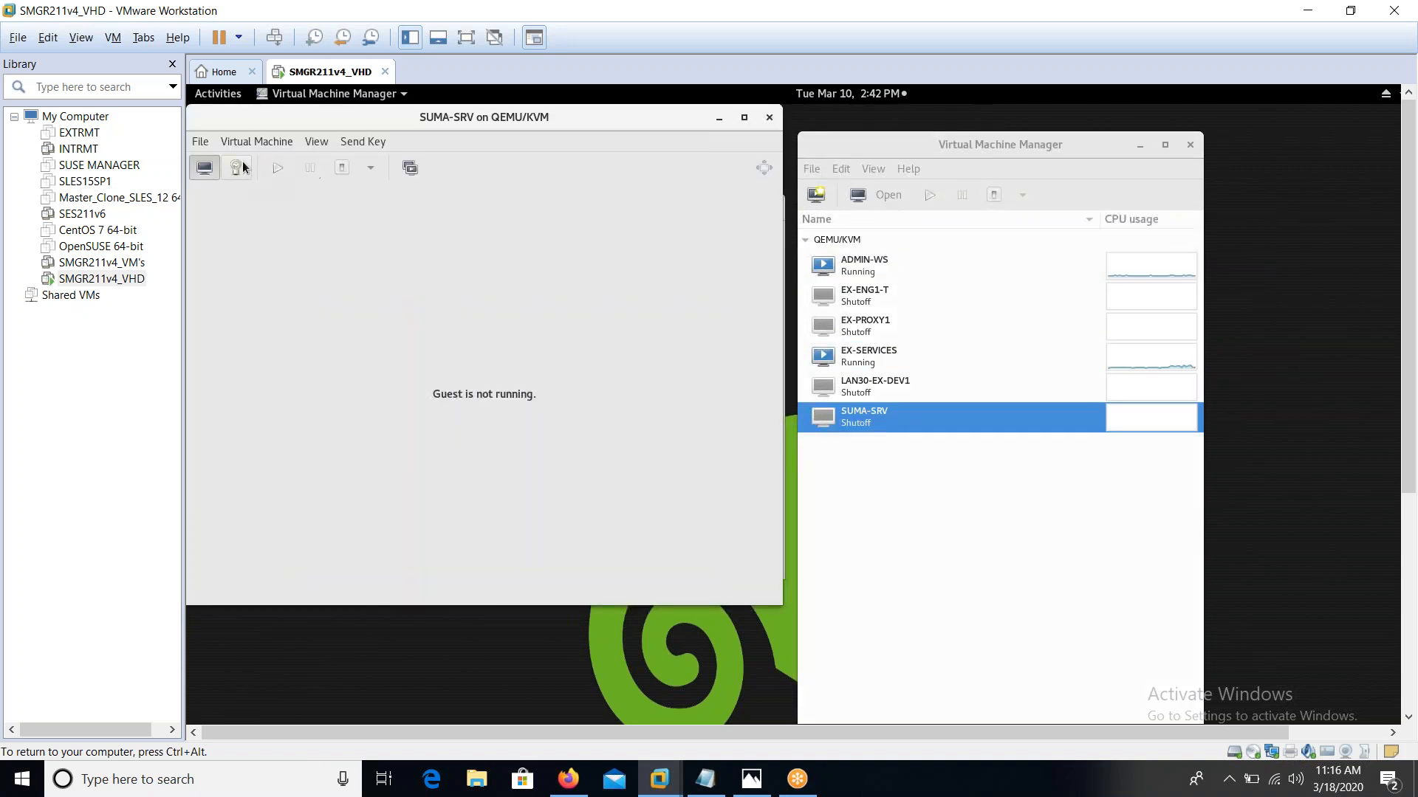
click(246, 167)
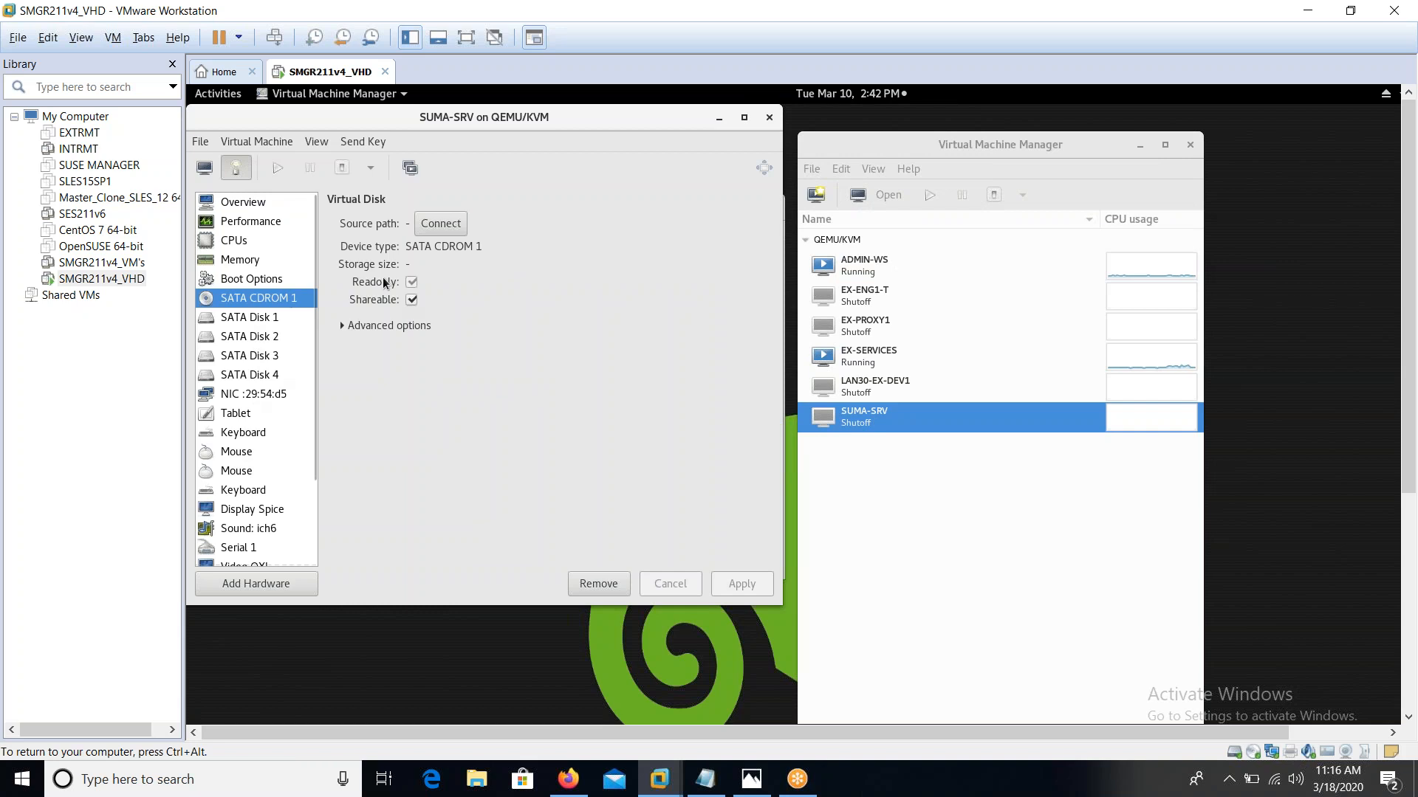
click(446, 224)
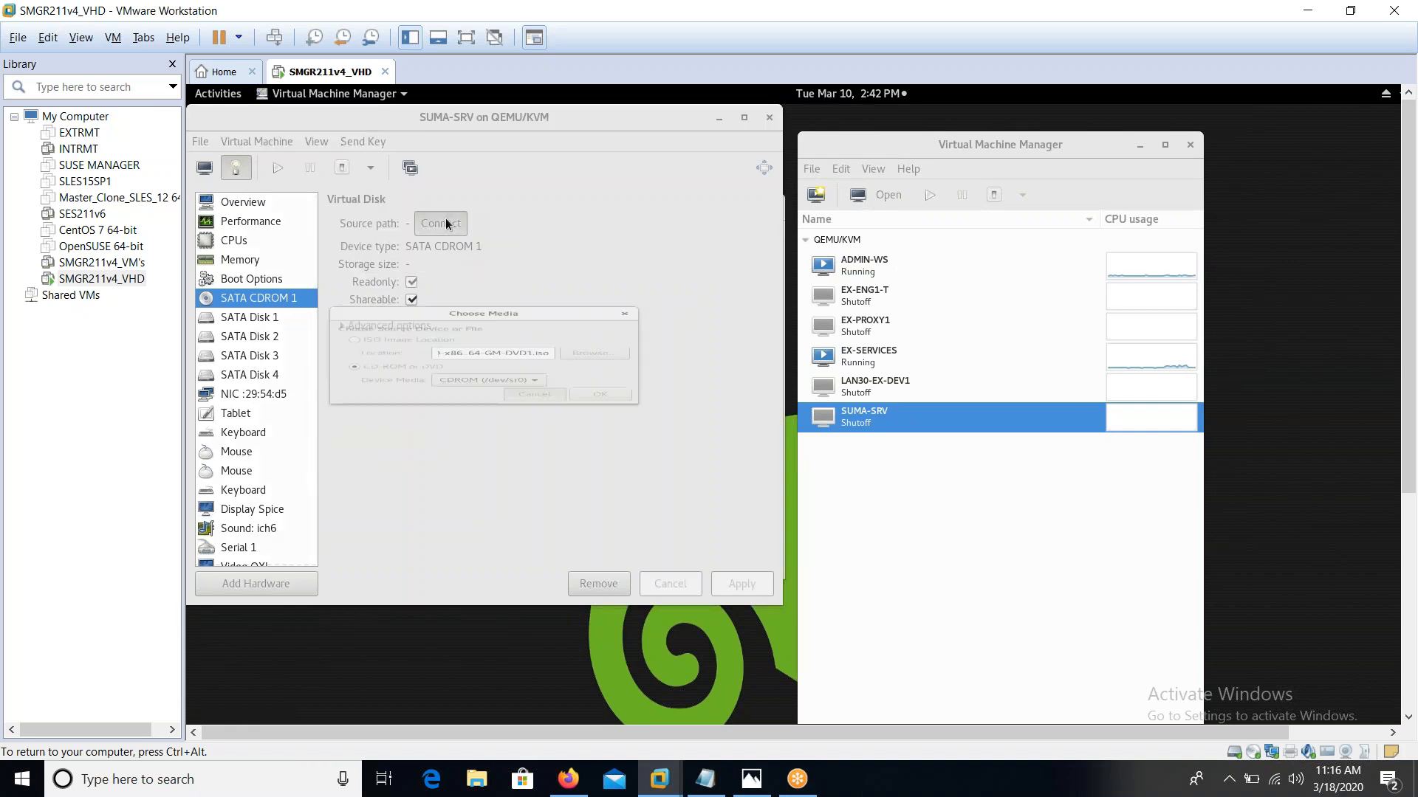
click(582, 353)
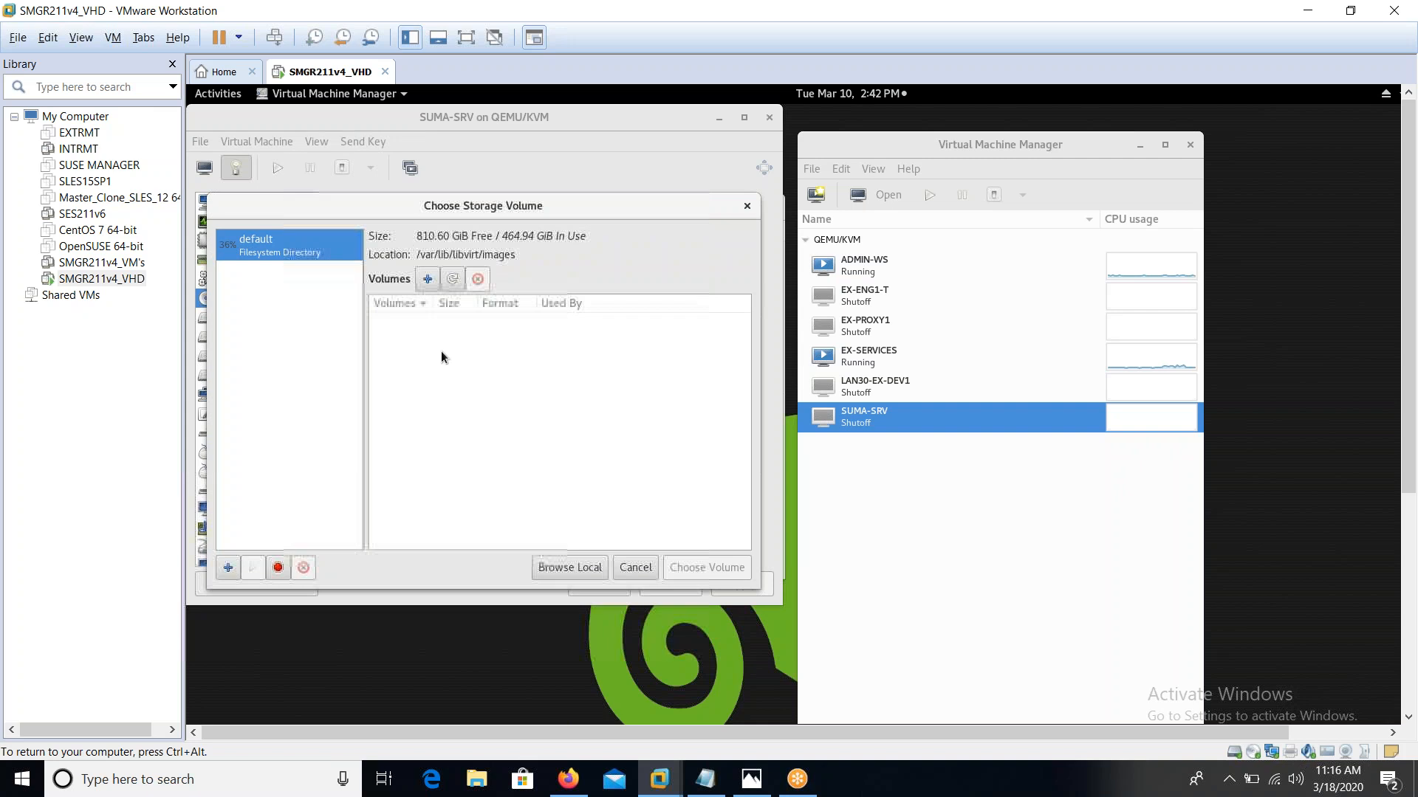
click(568, 567)
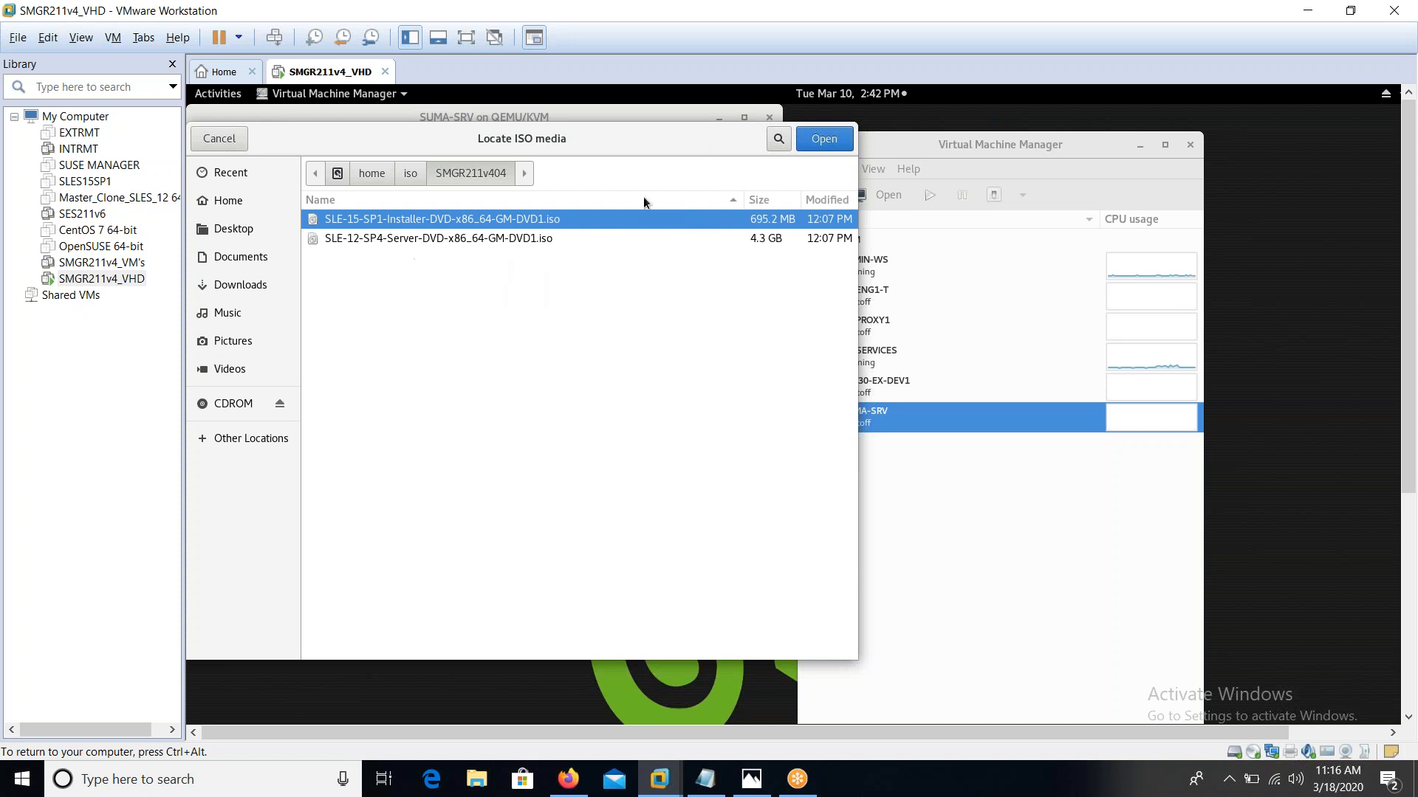
click(824, 139)
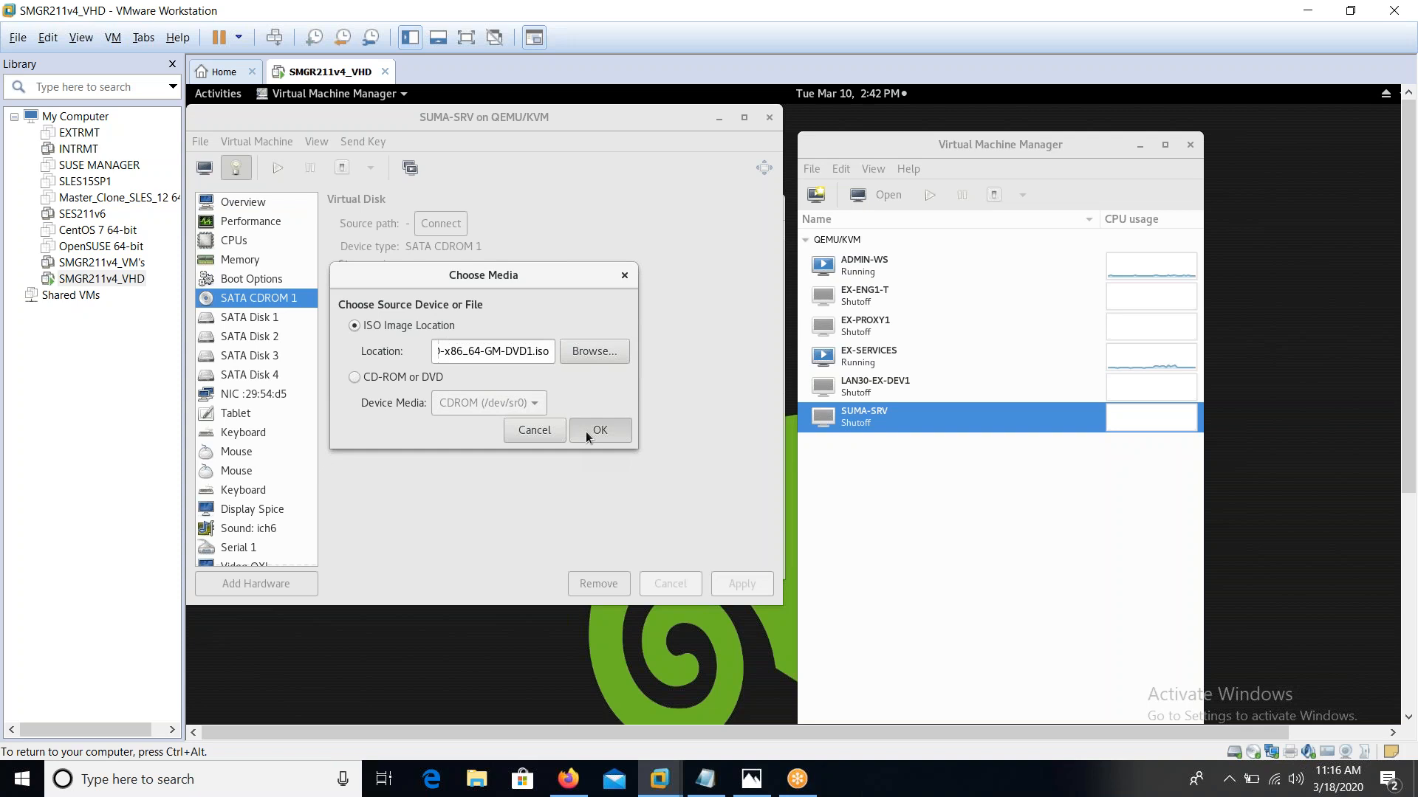
click(587, 431)
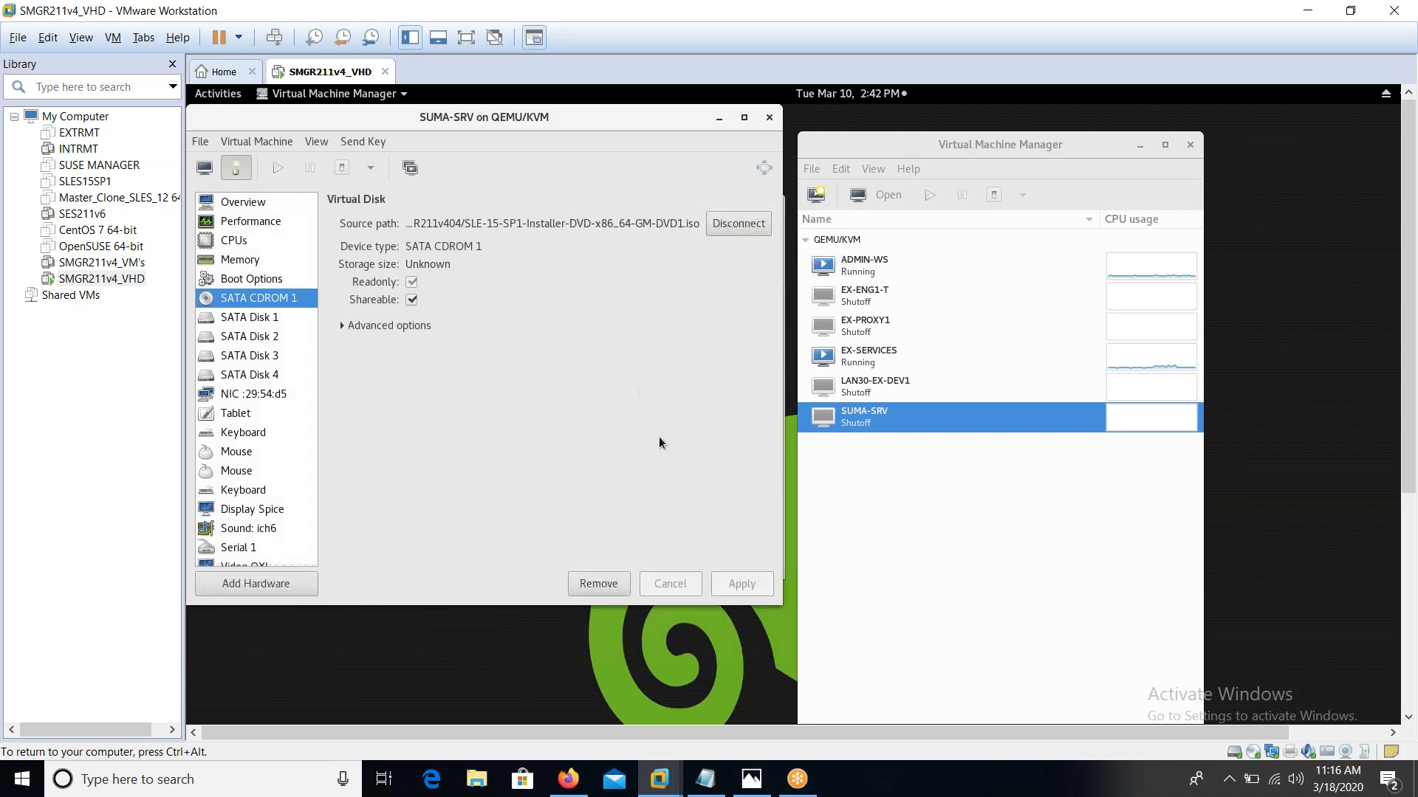
click(205, 168)
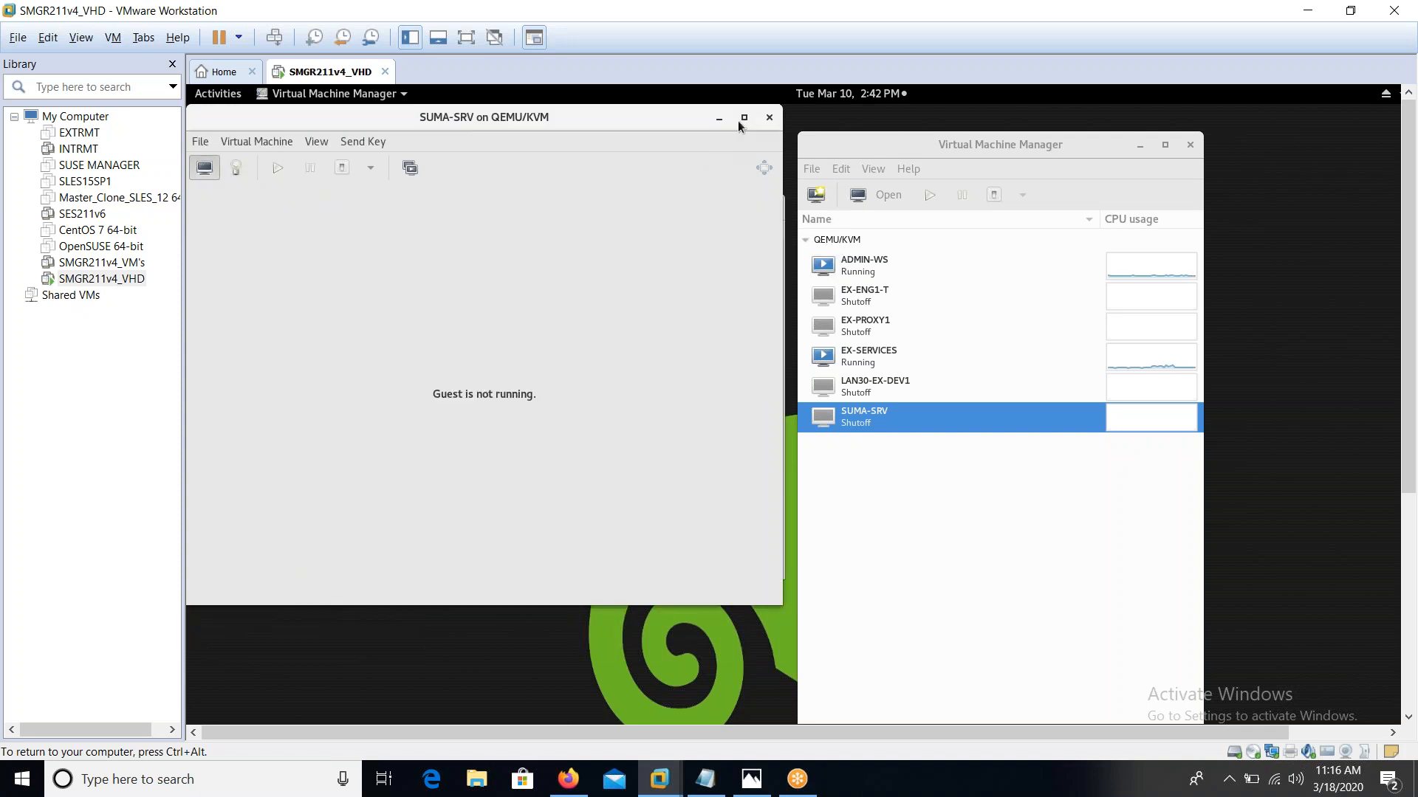
click(768, 118)
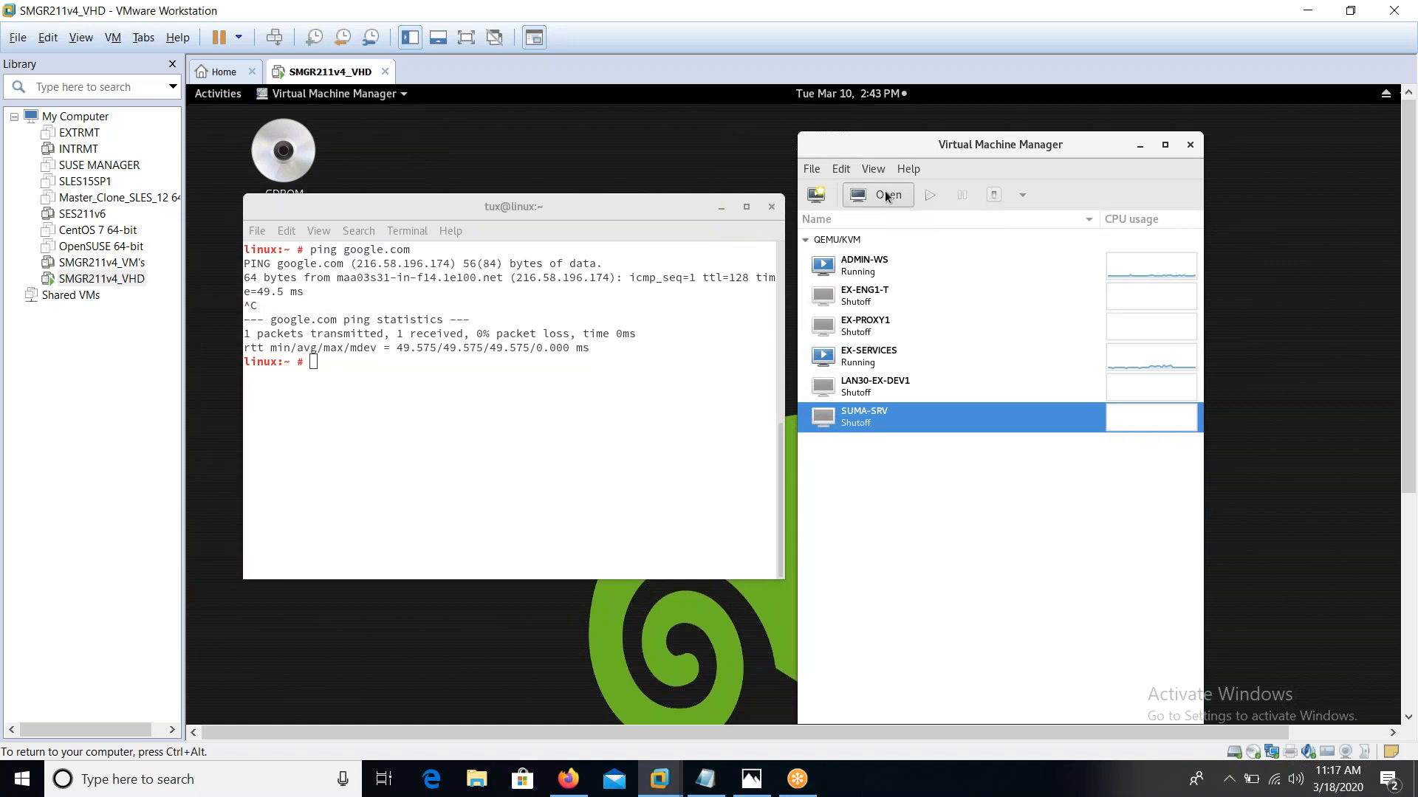
Reopen and power on SUMA-SRV, choosing Installation at the boot menu
click(884, 193)
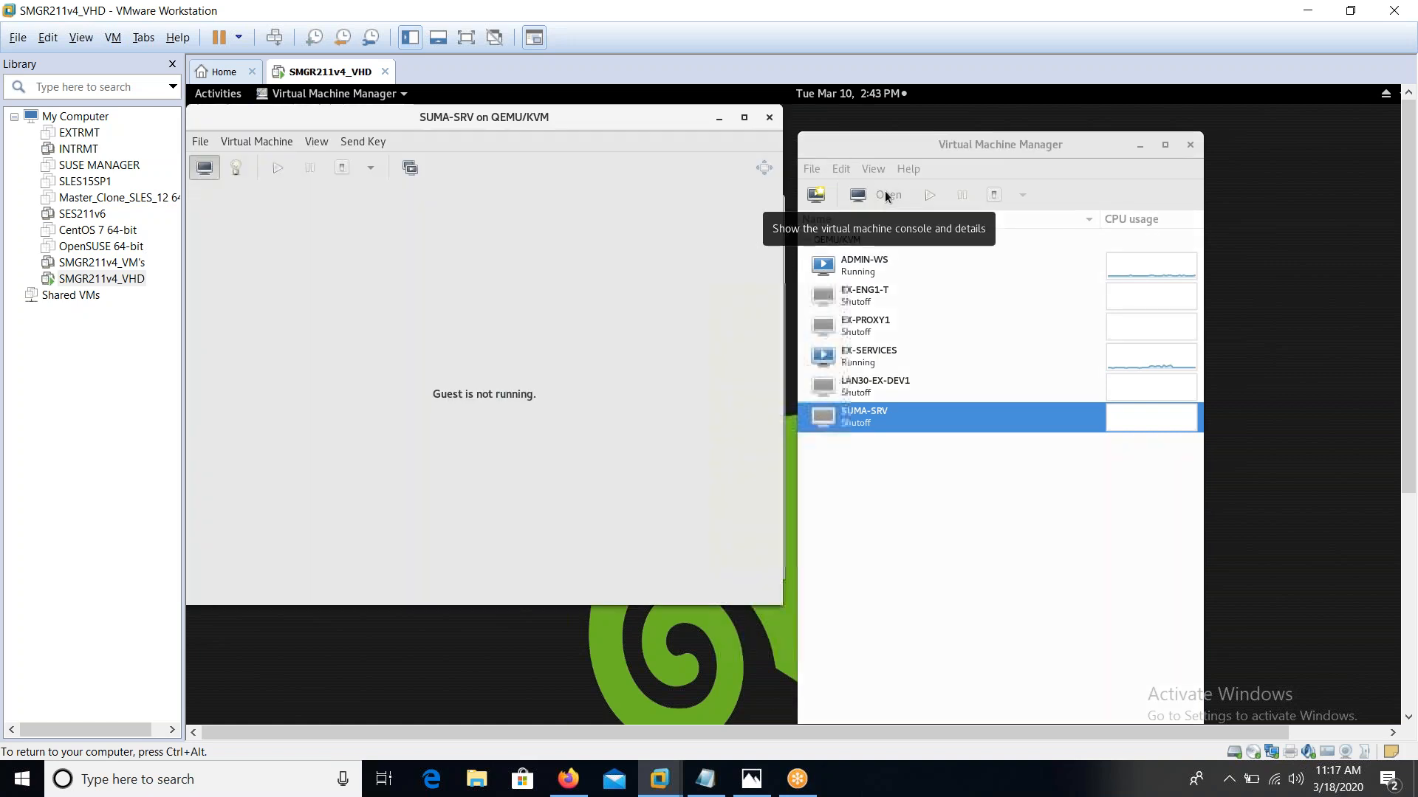
click(277, 168)
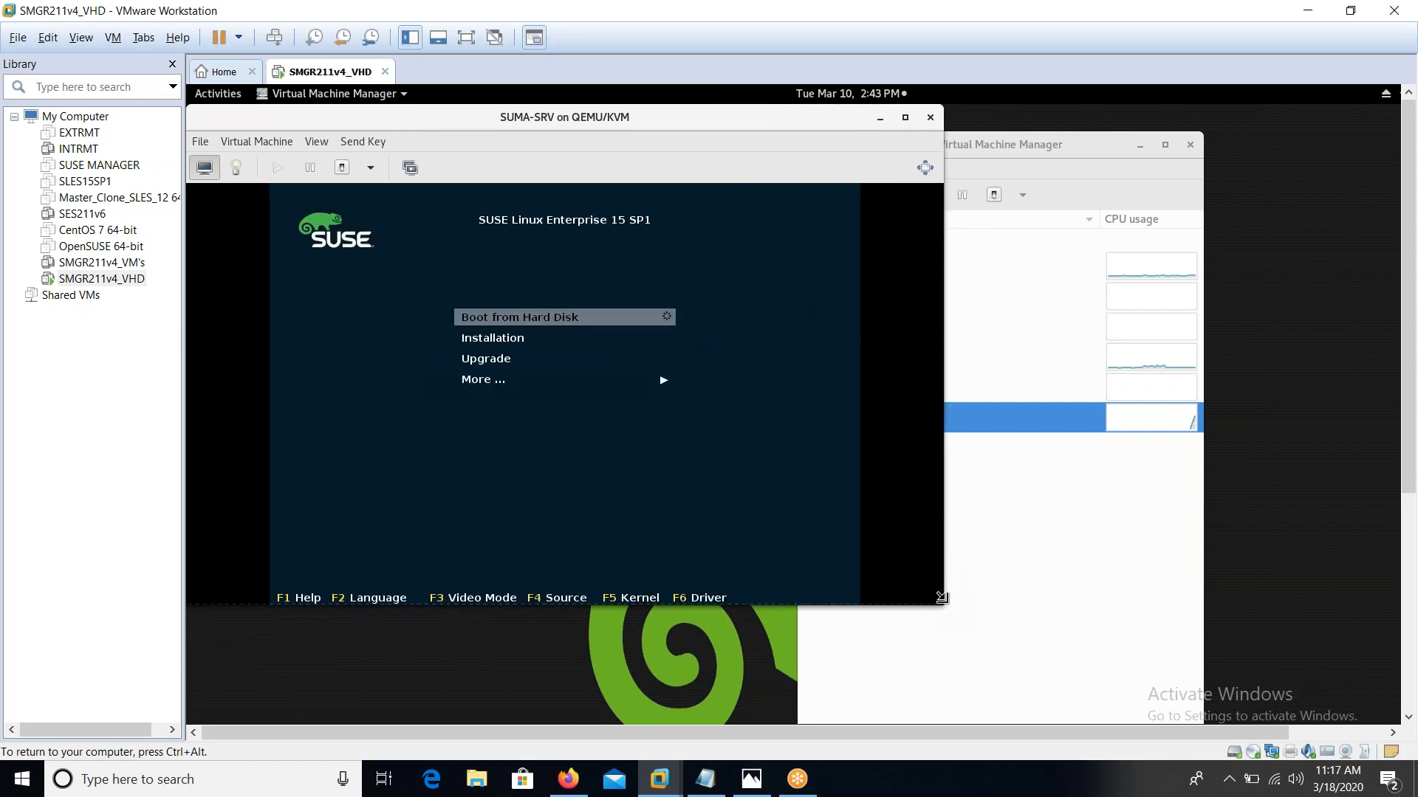
click(742, 458)
key(Down)
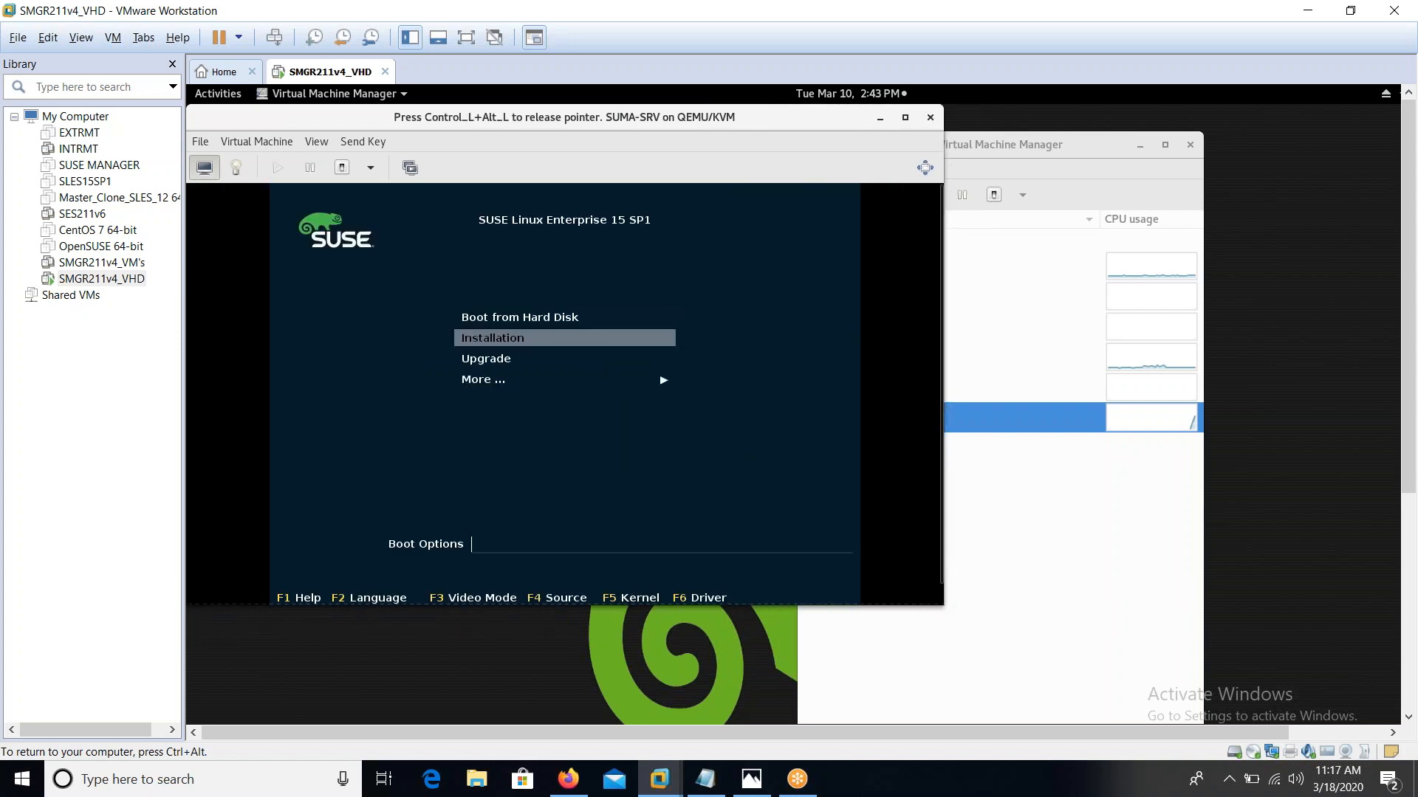
key(Return)
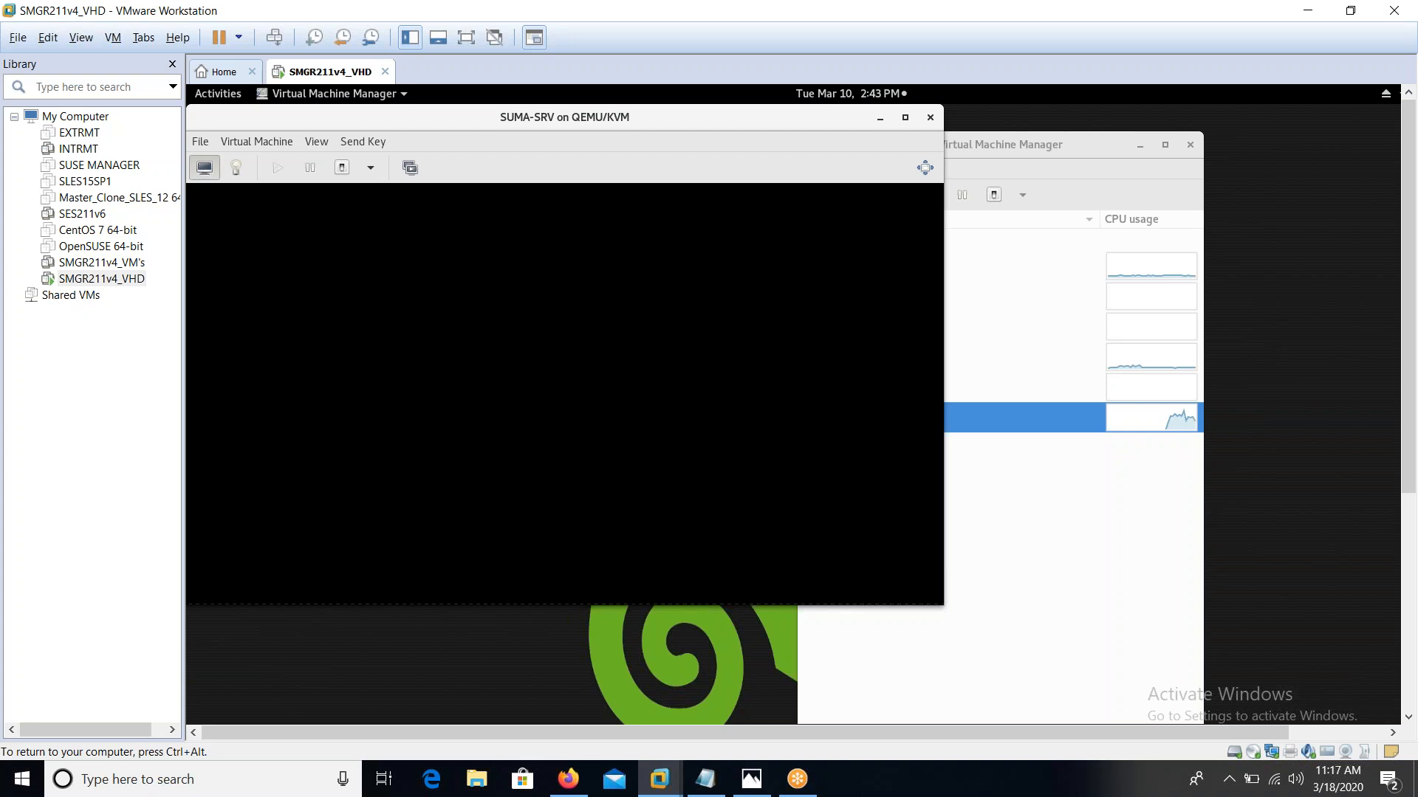
Force SUMA-SRV off, power it back on, and highlight Installation in the SLE 15 SP1 boot menu
click(386, 141)
click(473, 112)
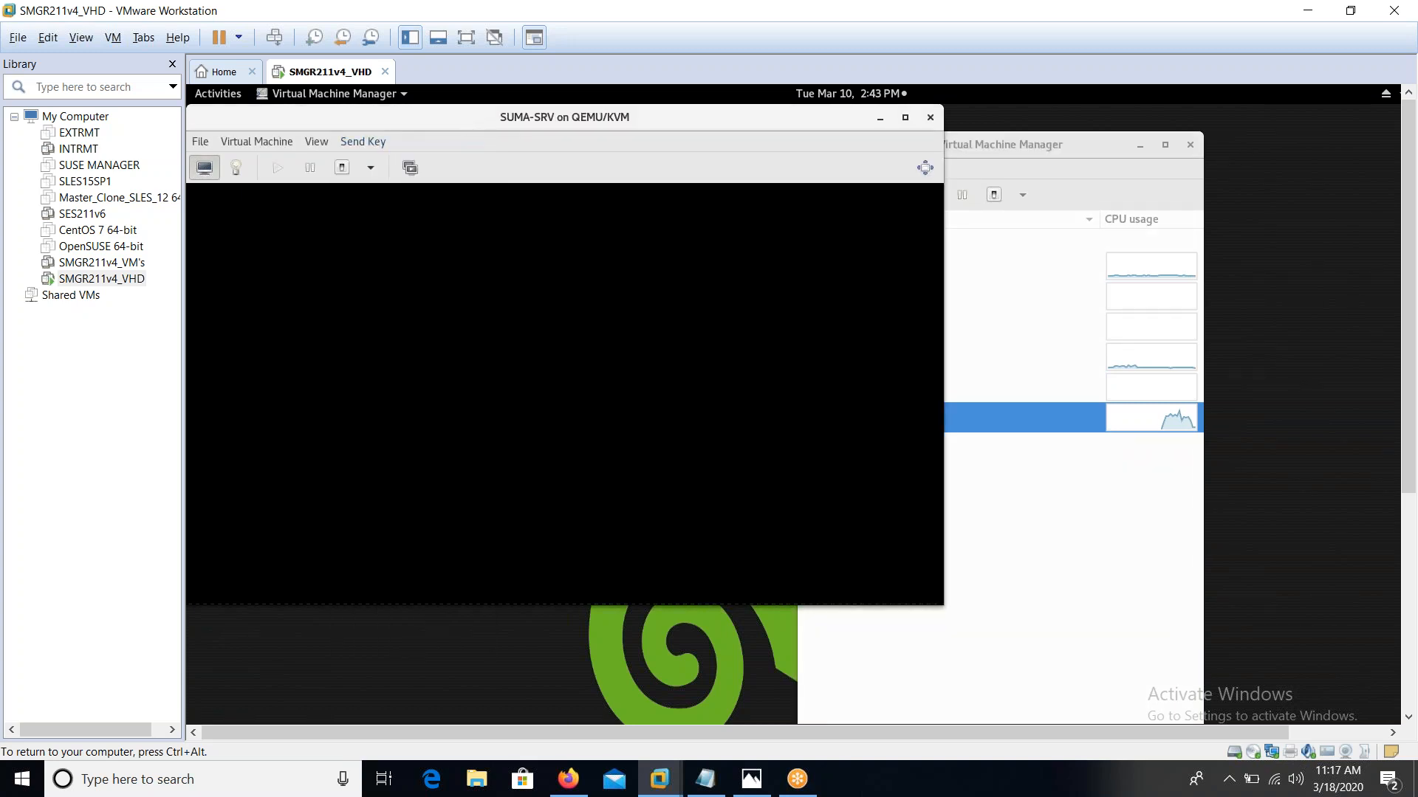
click(371, 168)
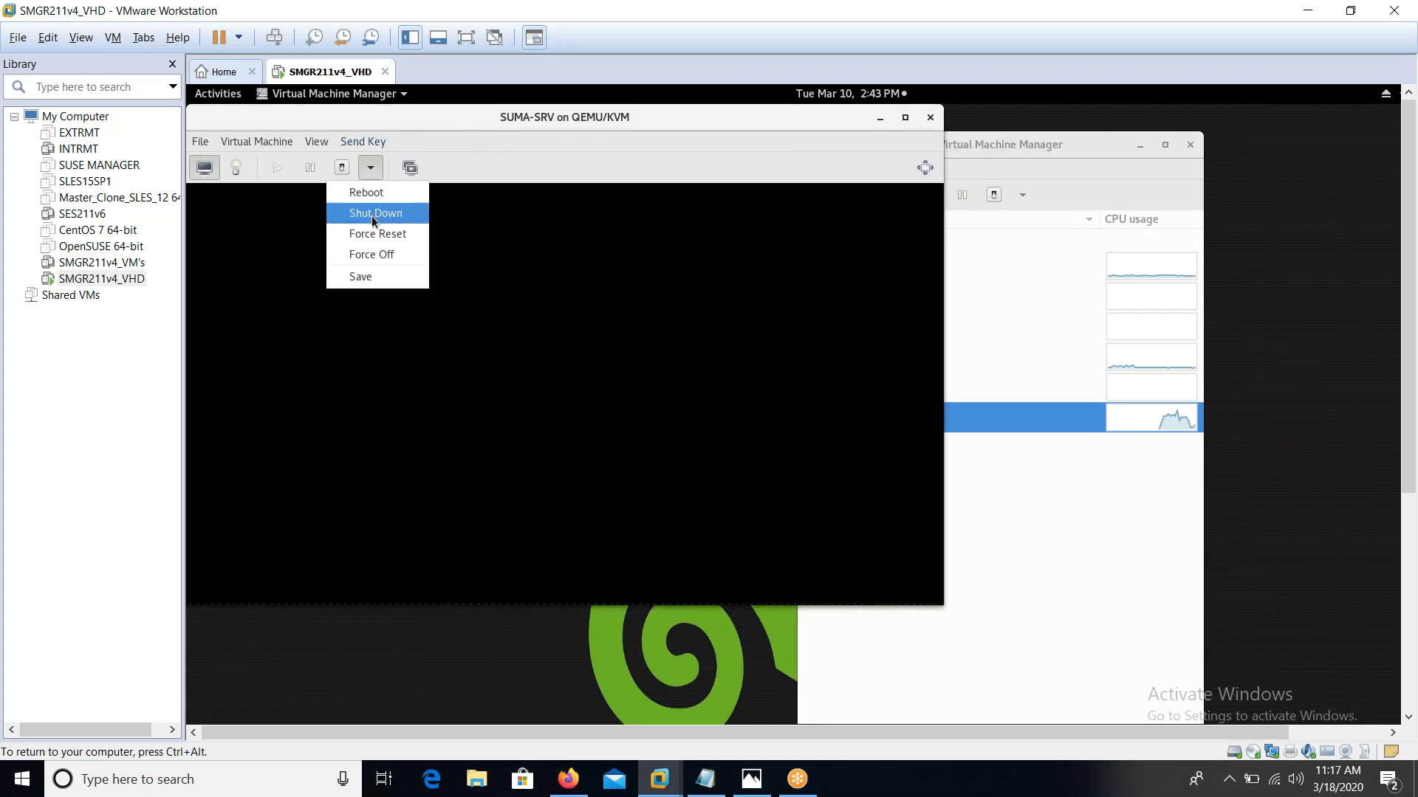
click(373, 255)
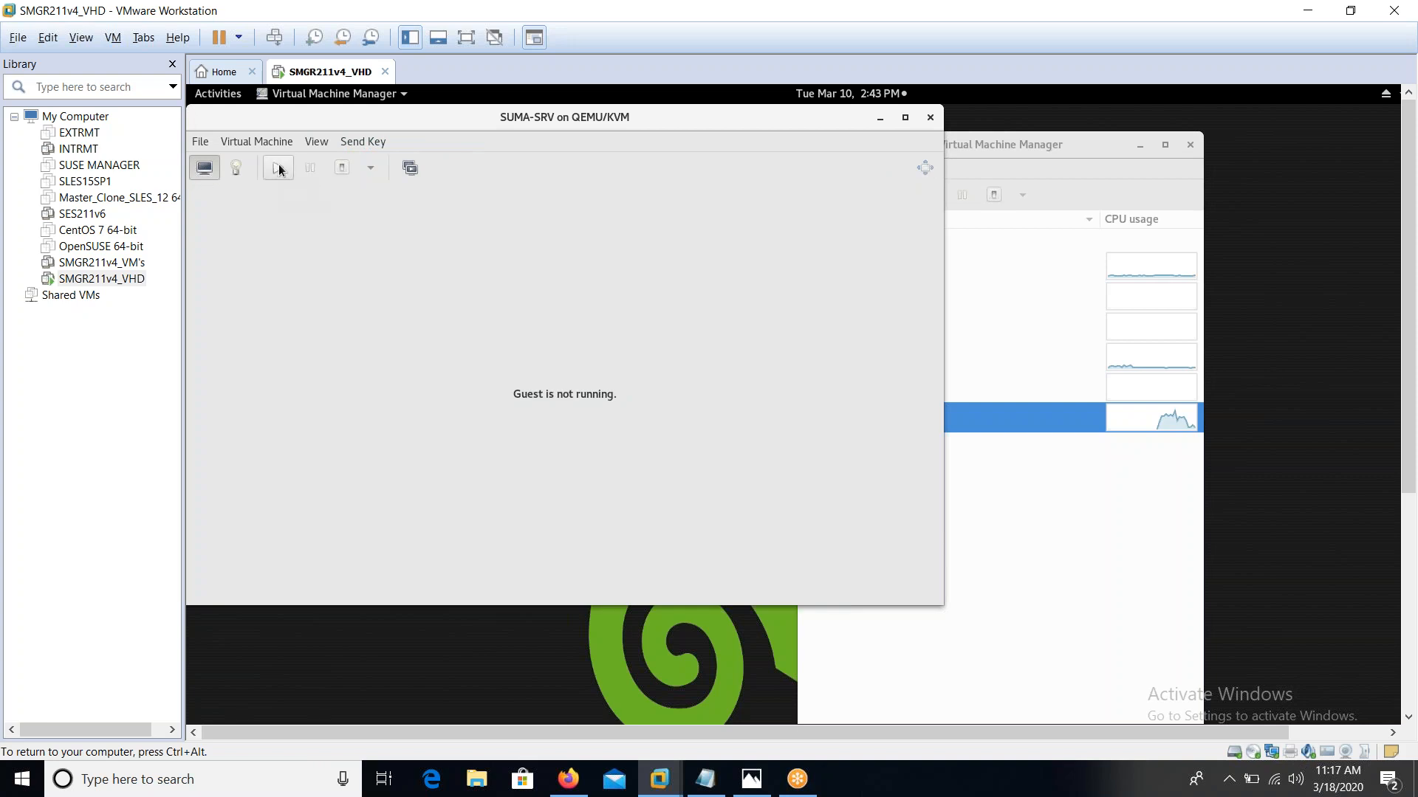
click(278, 168)
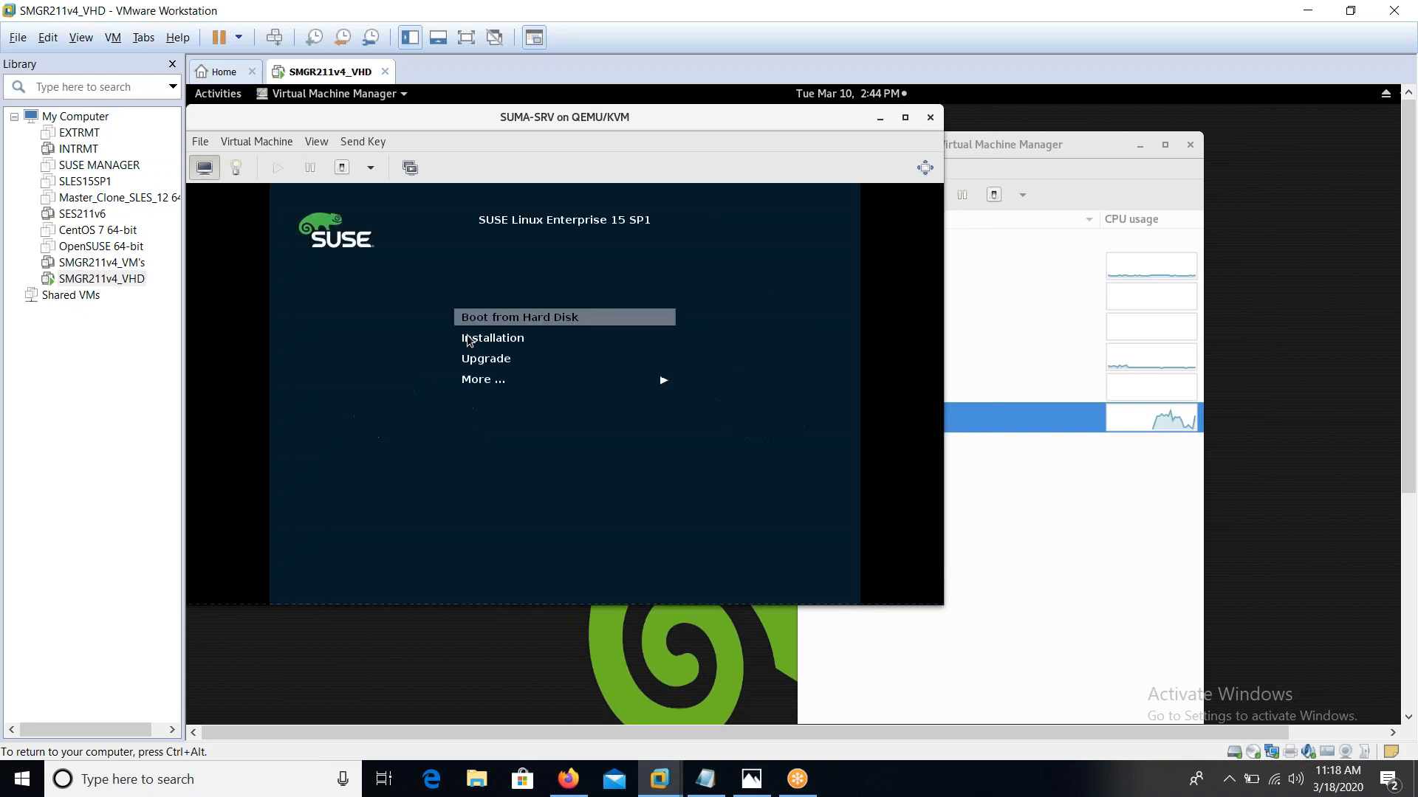
key(Down)
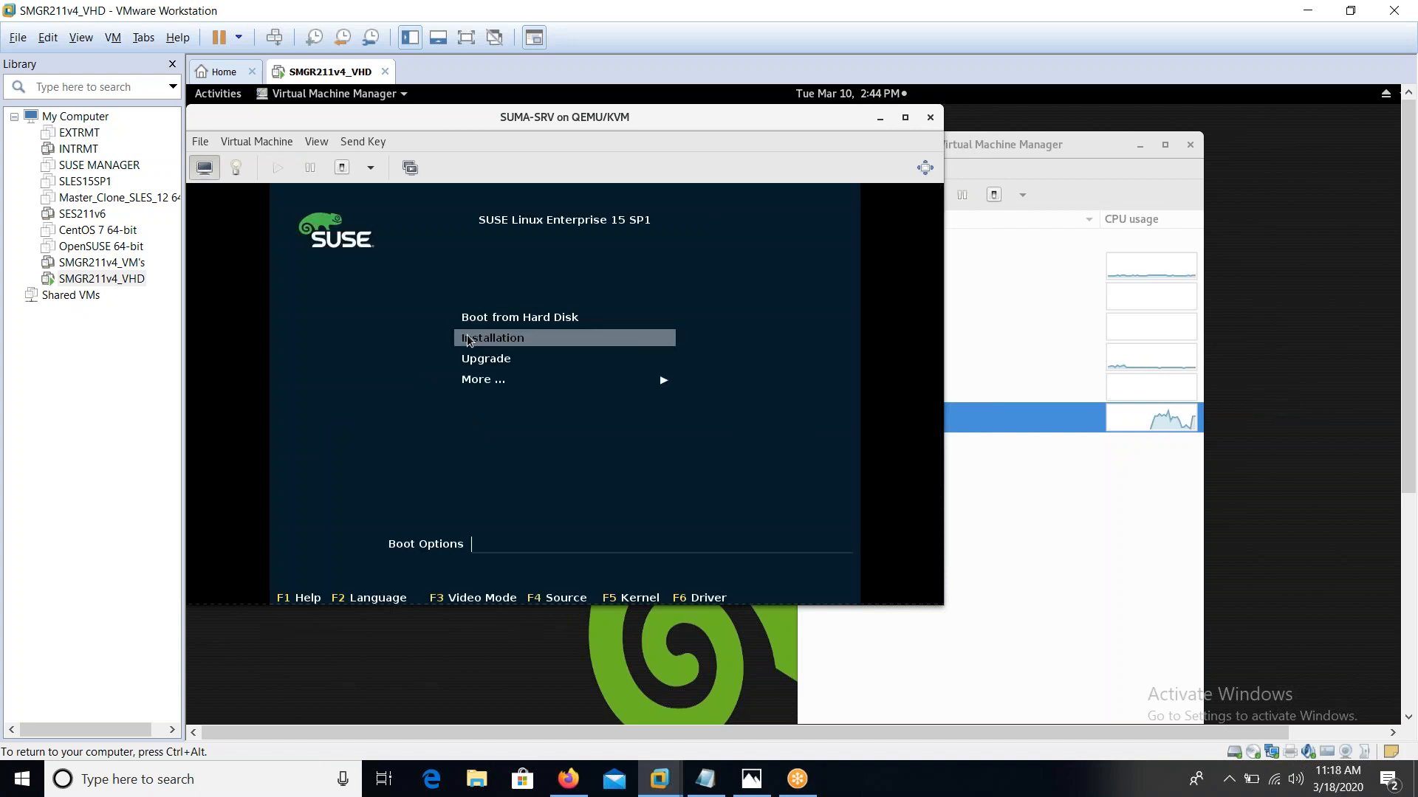
Enter boot options 'ifcfg=eth0=172.17.20.18/24,172.17.20.25,172.17.20.35,example.com hostname=suma-srv.example.com'
text(ifcfg=eth0=172.17.20.18)
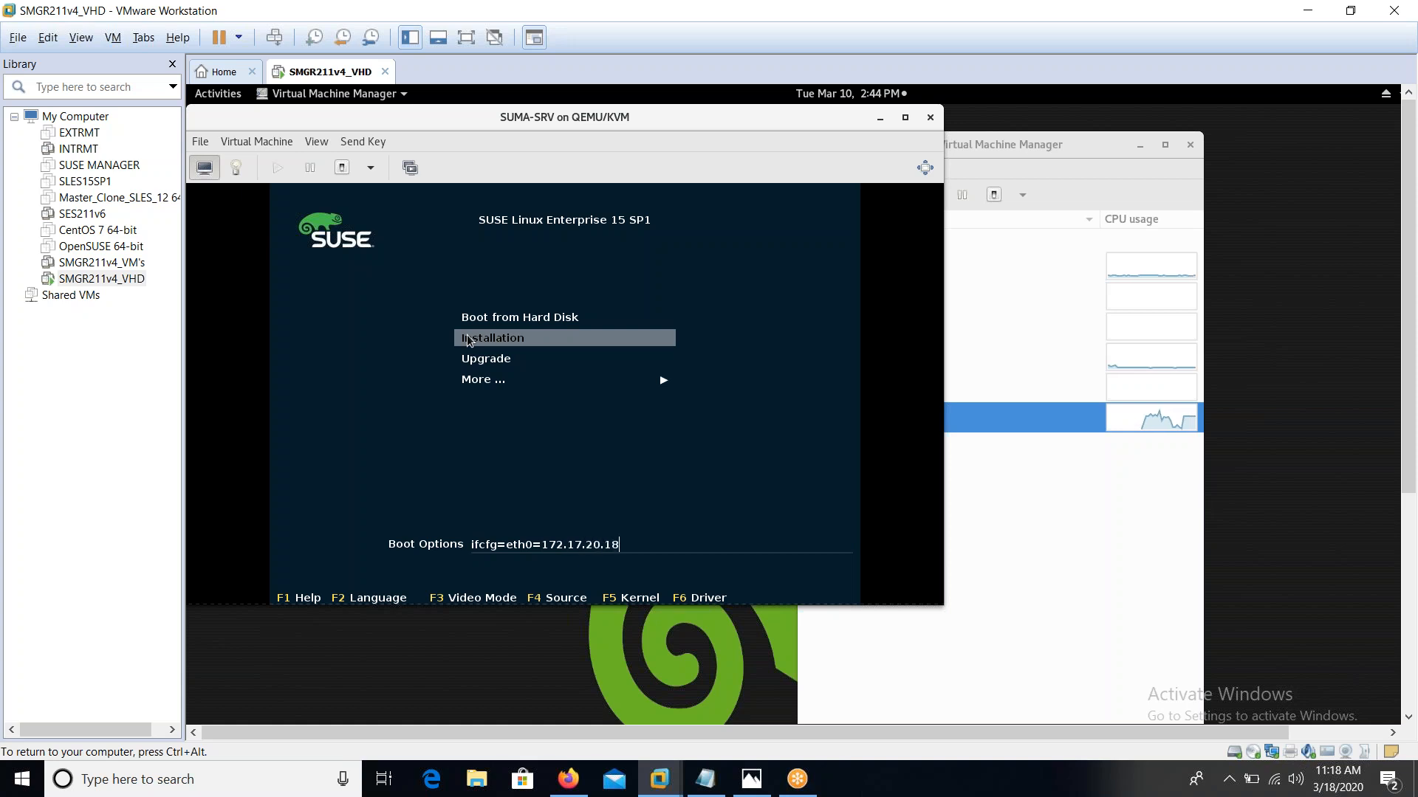
text(/24)
text(,172.)
text(1)
text(7.)
text(2)
text(0)
text(.2)
text(5)
text(,)
text(172.)
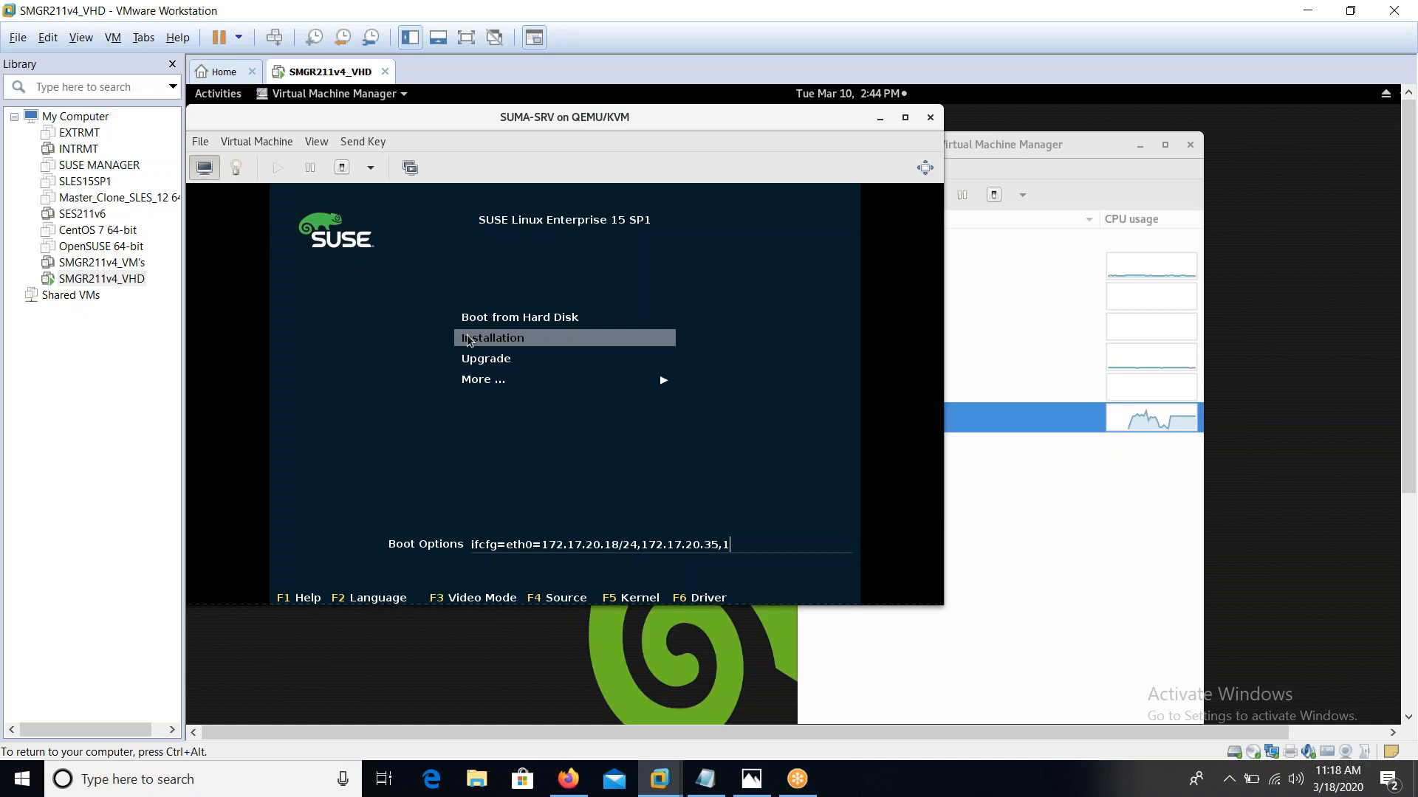
text(17.20.35)
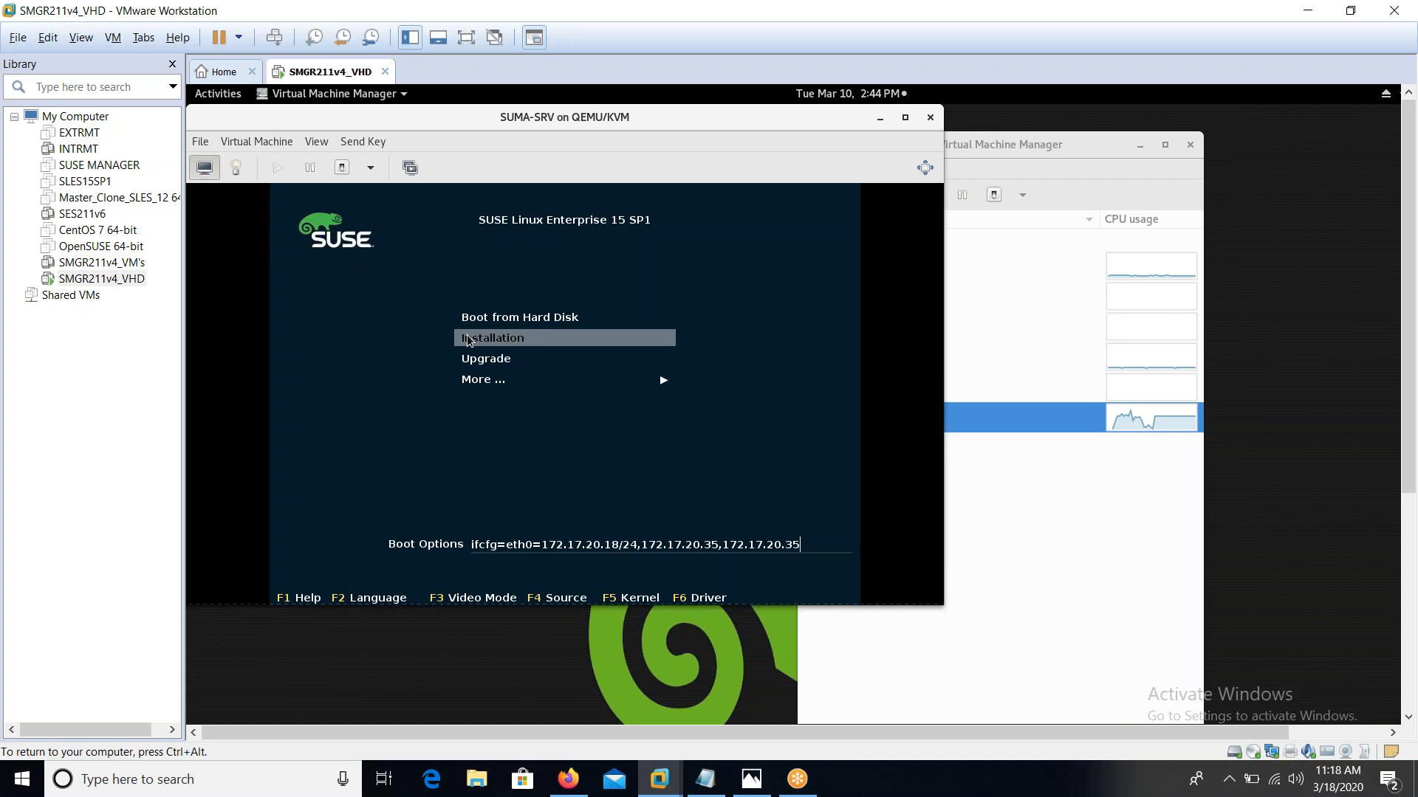
text(,example.com)
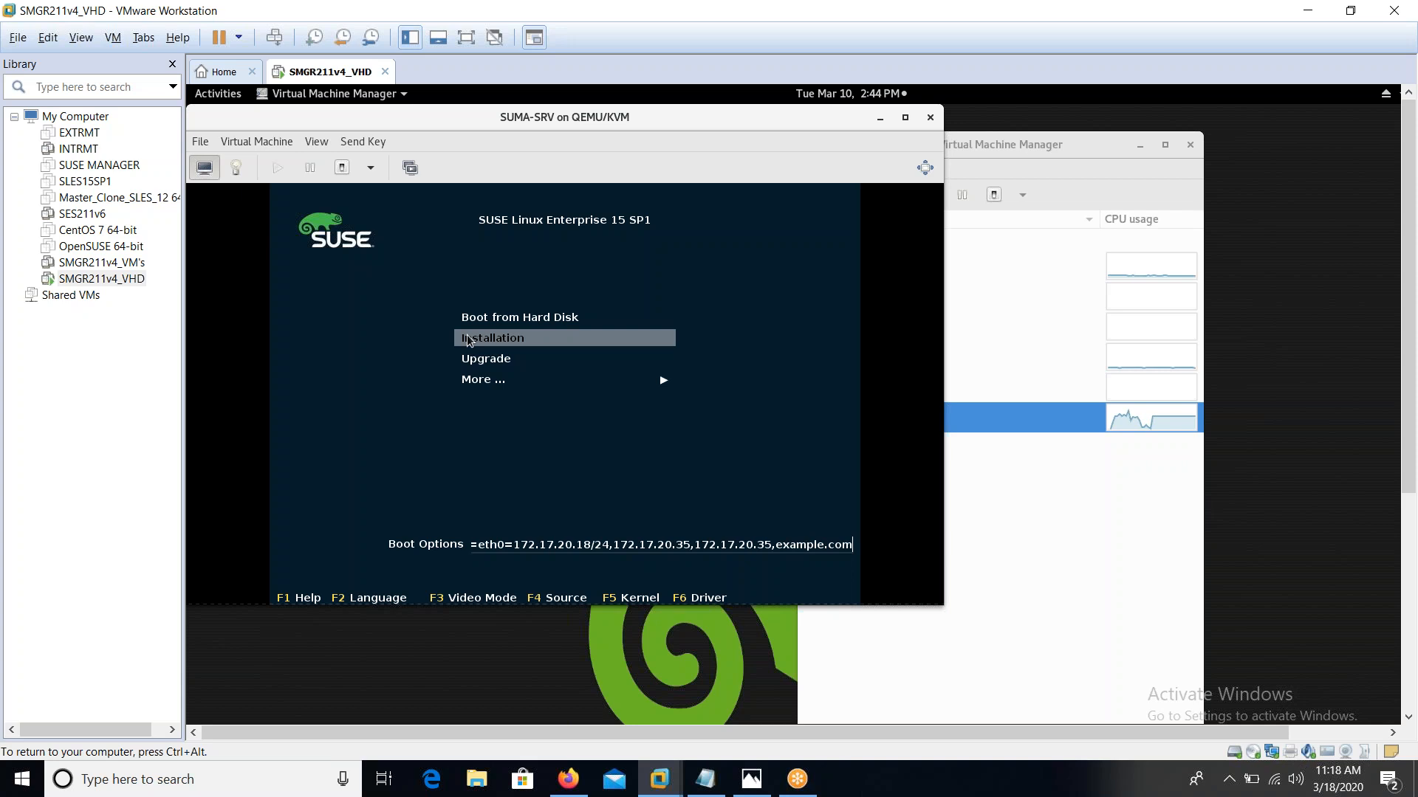
text( hostn)
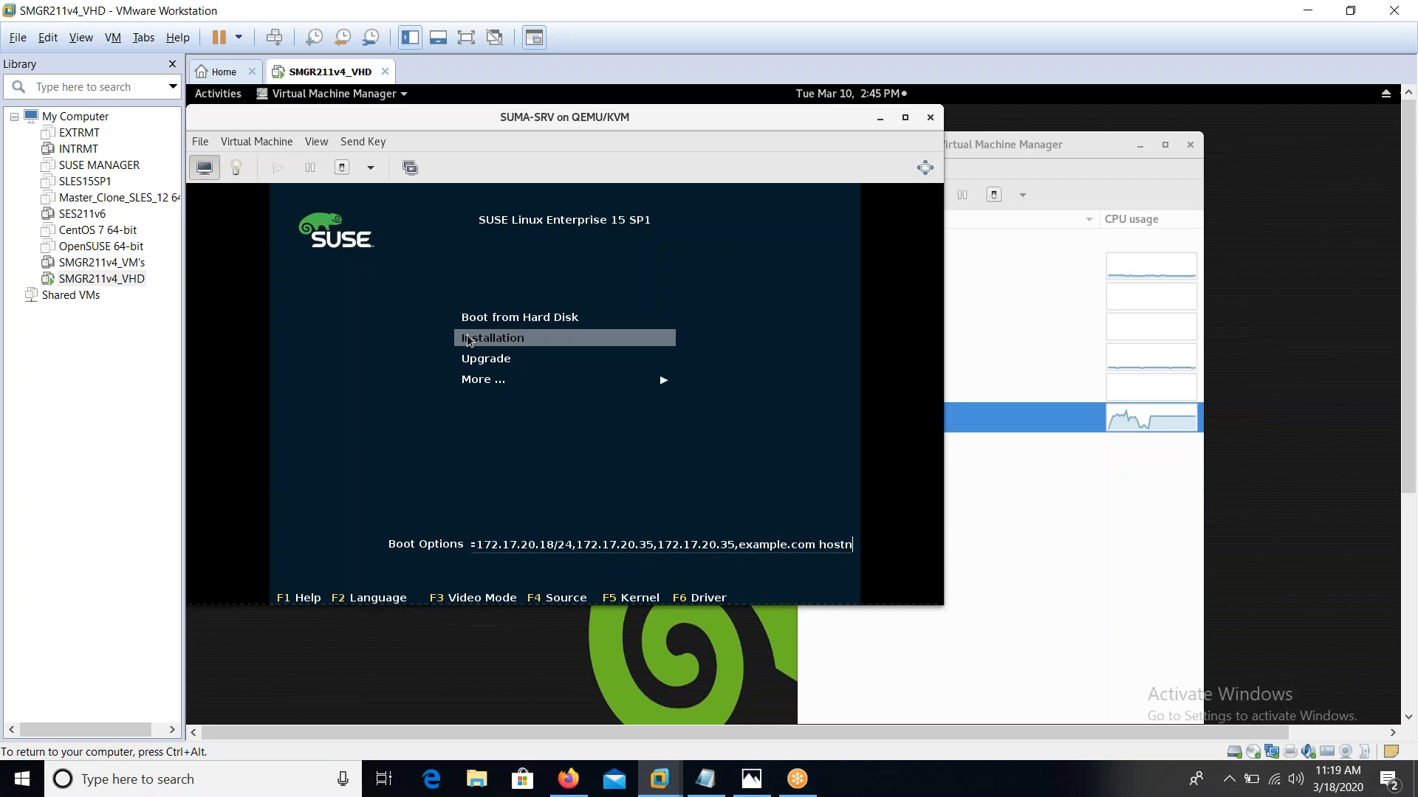
text(ame=su)
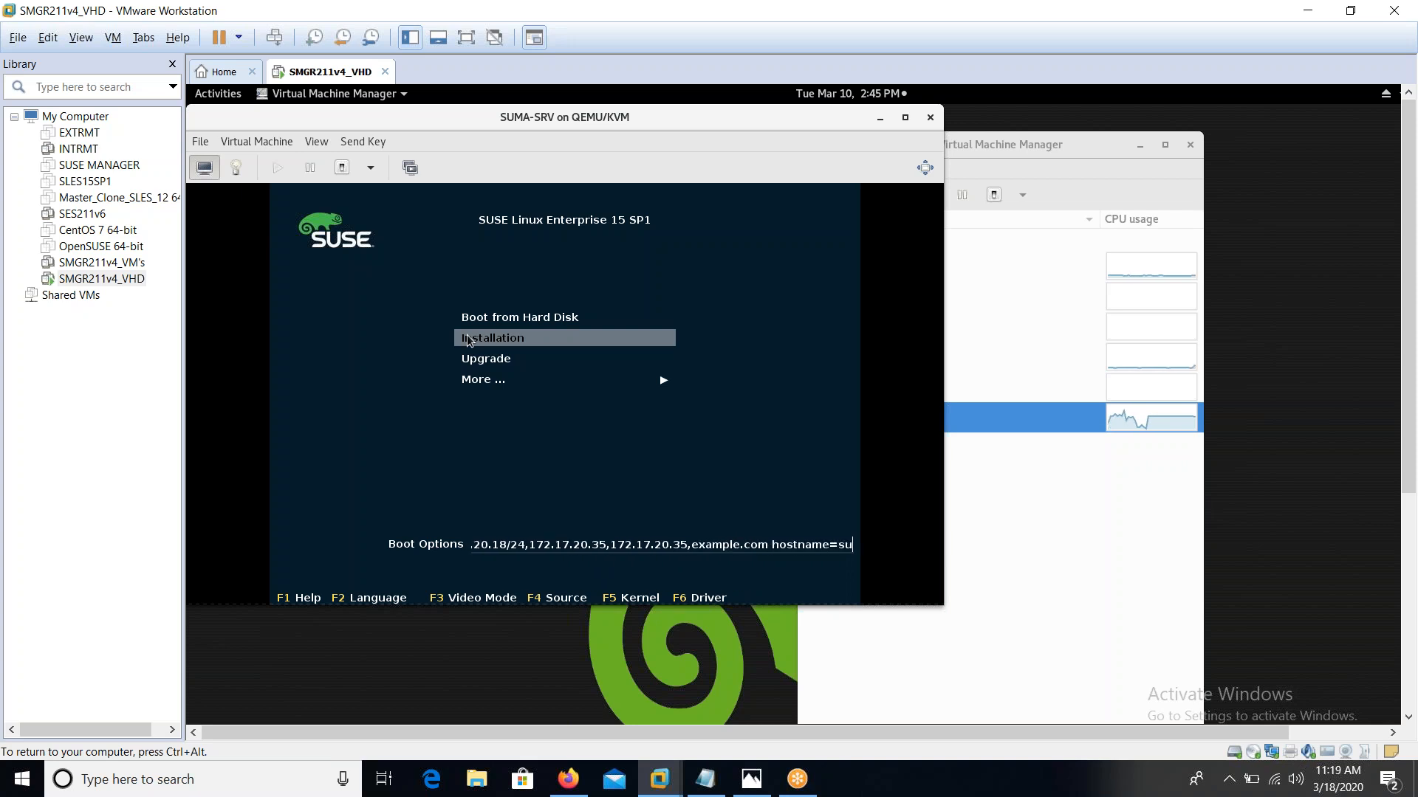
text(ma-srv.example.com)
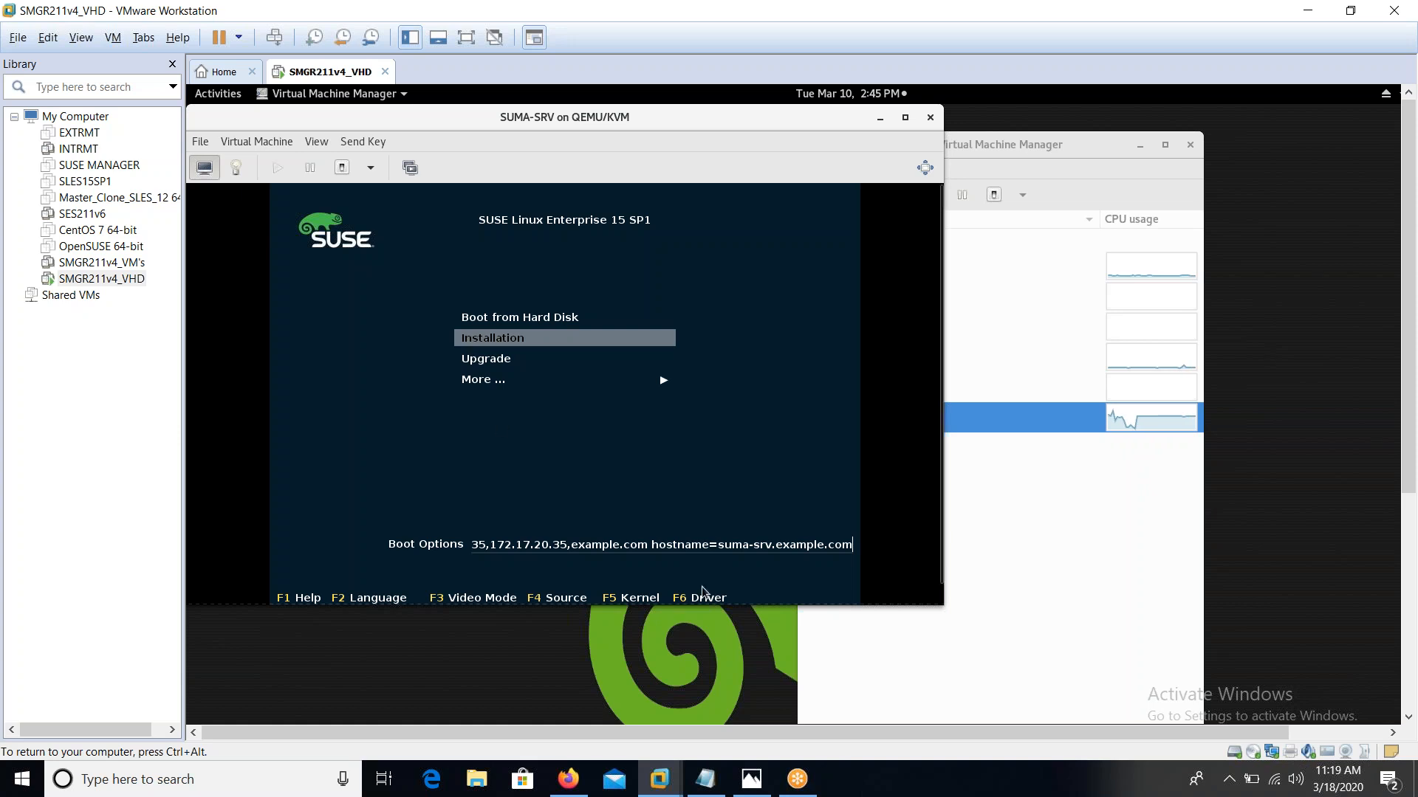
Enlarge the guest viewer window and boot Installation with the custom network options
drag(948, 618, 1043, 704)
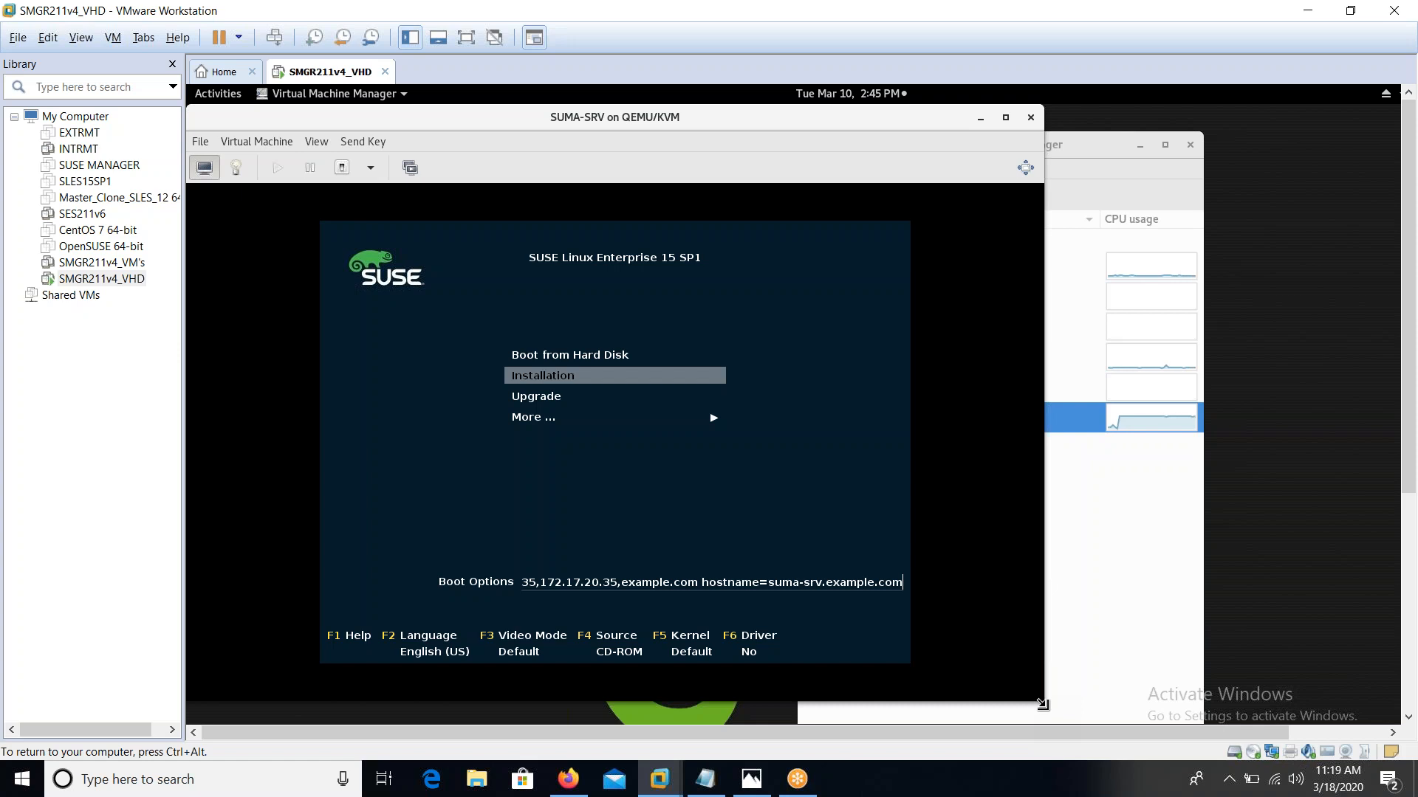
key(Return)
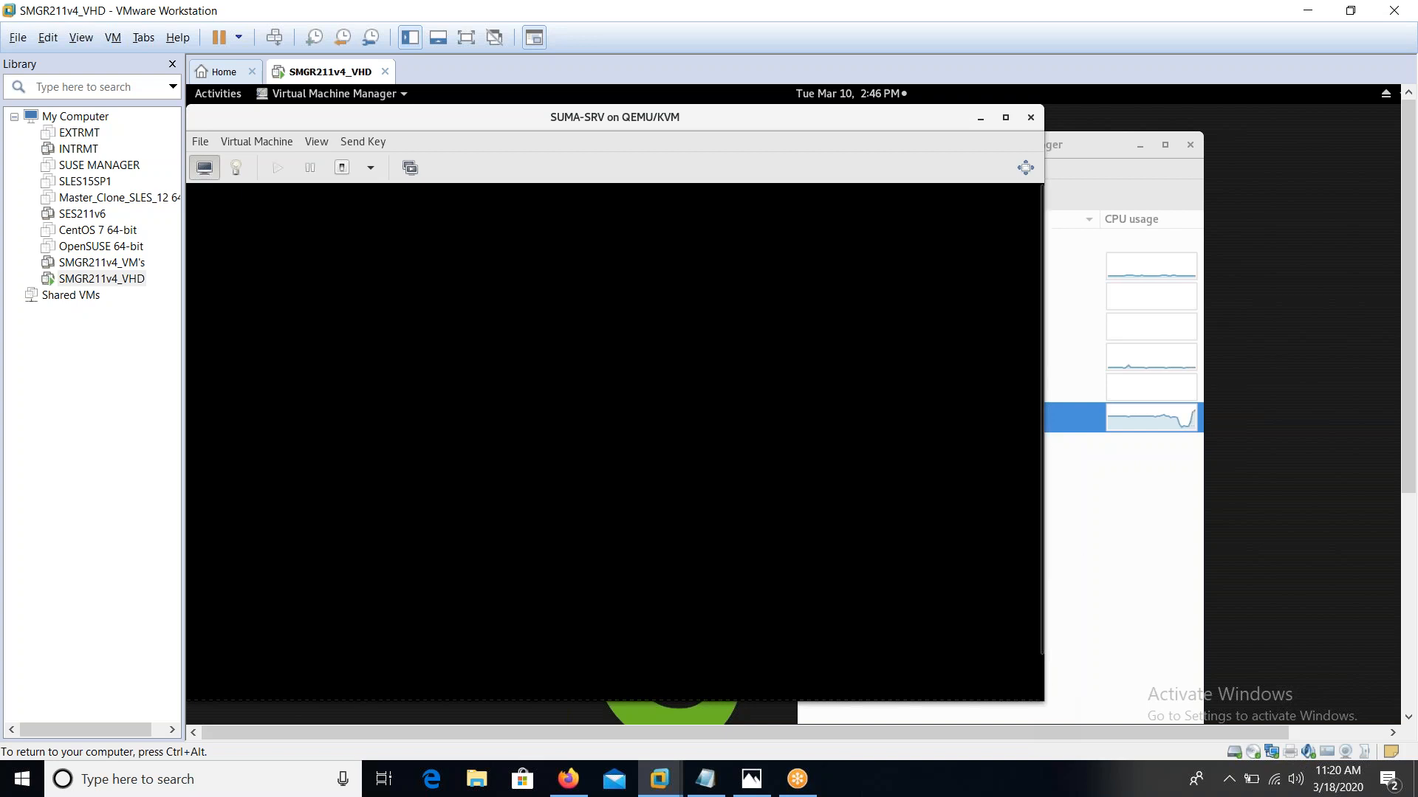
In full-screen view, select SUSE Manager Server 4.0 as the product and continue to the license
click(466, 39)
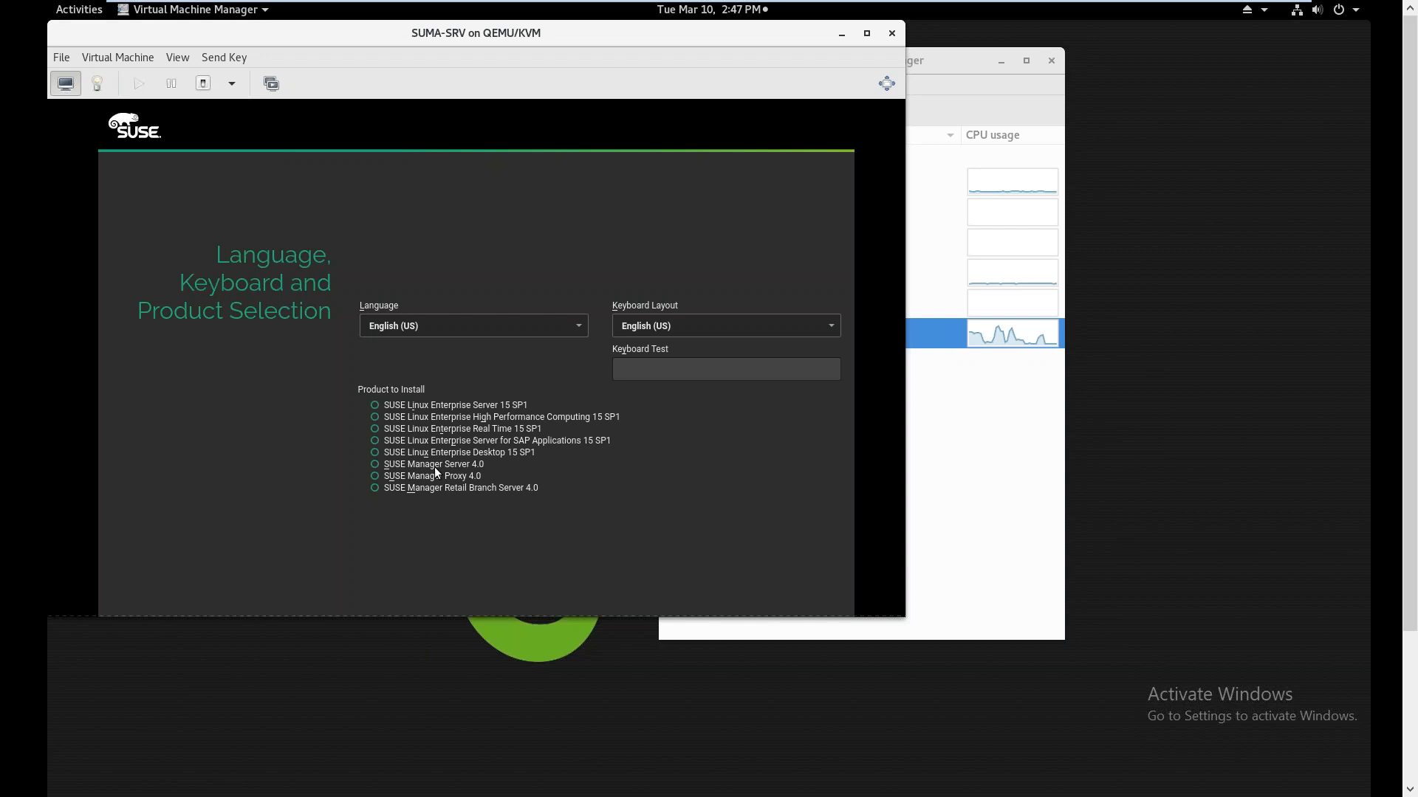
click(375, 468)
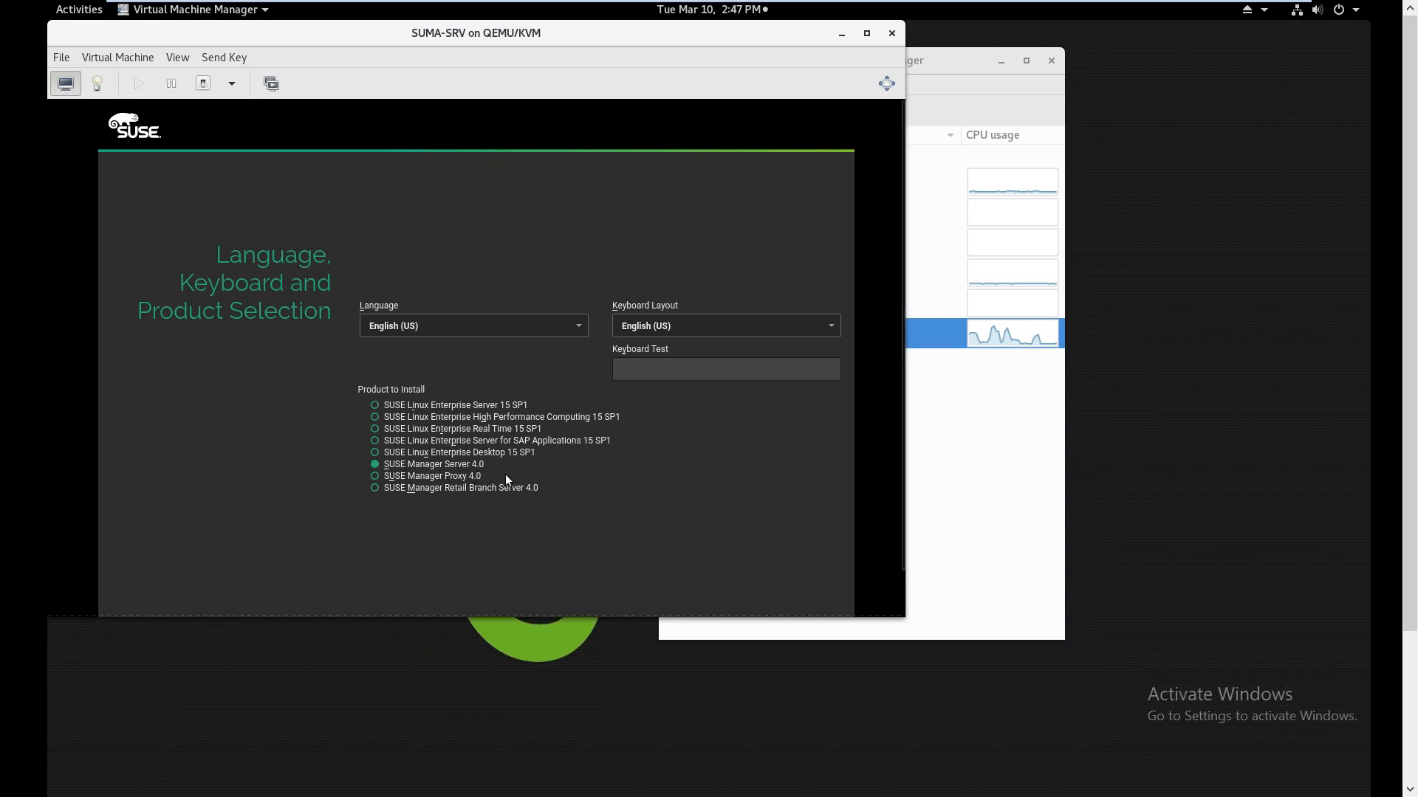
drag(903, 615, 1047, 795)
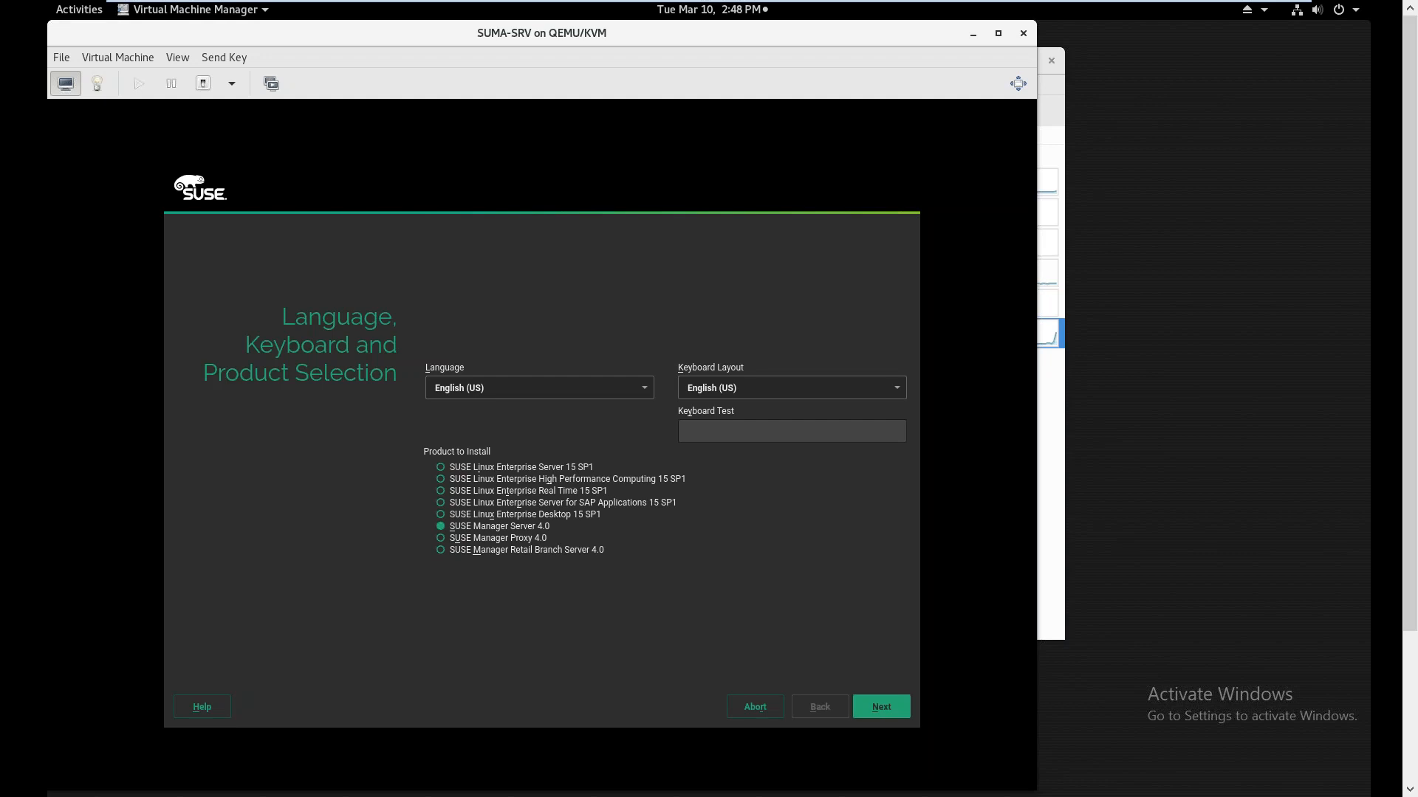
key(alt+n)
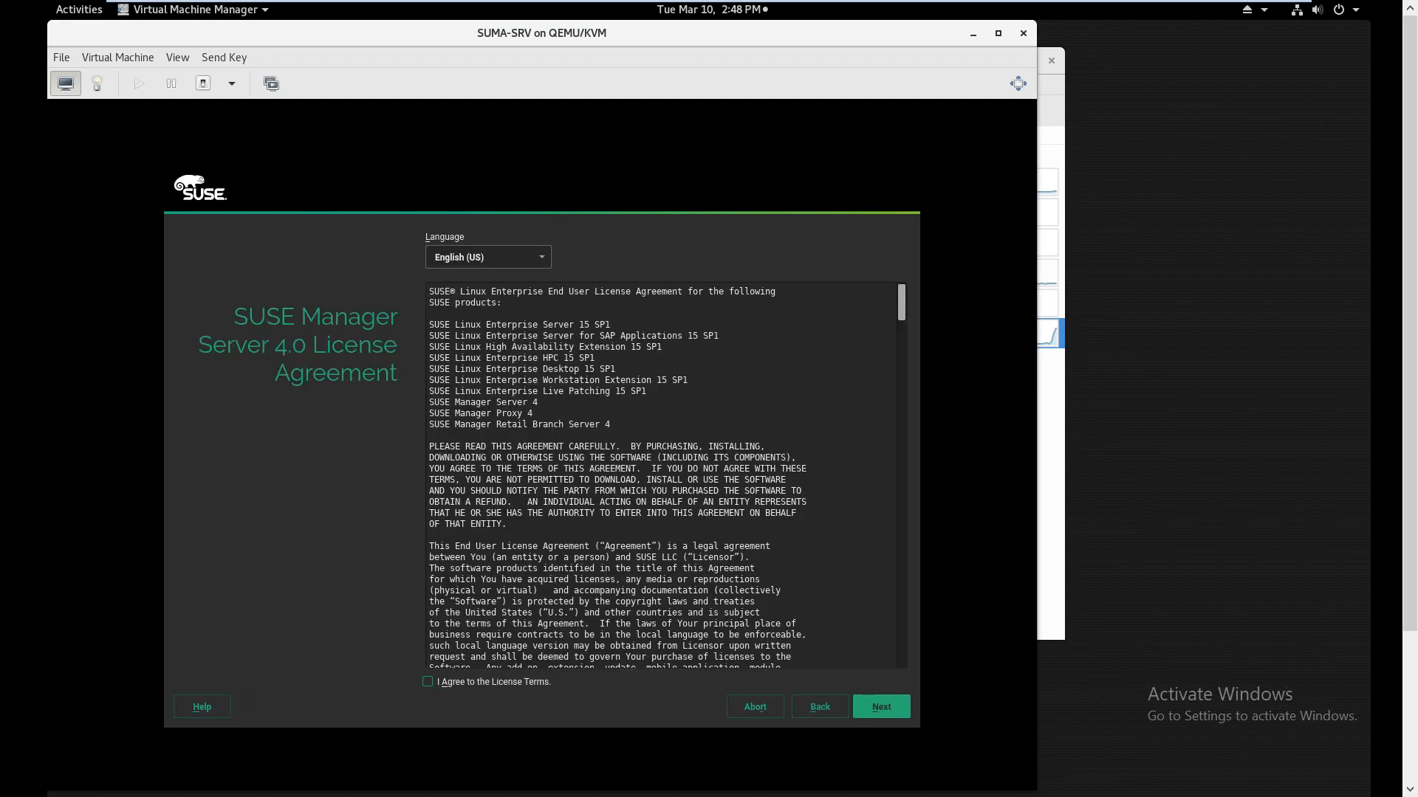
Tick 'I Agree to the License Terms' for SUSE Manager Server 4.0 and proceed to Registration
click(429, 682)
click(881, 707)
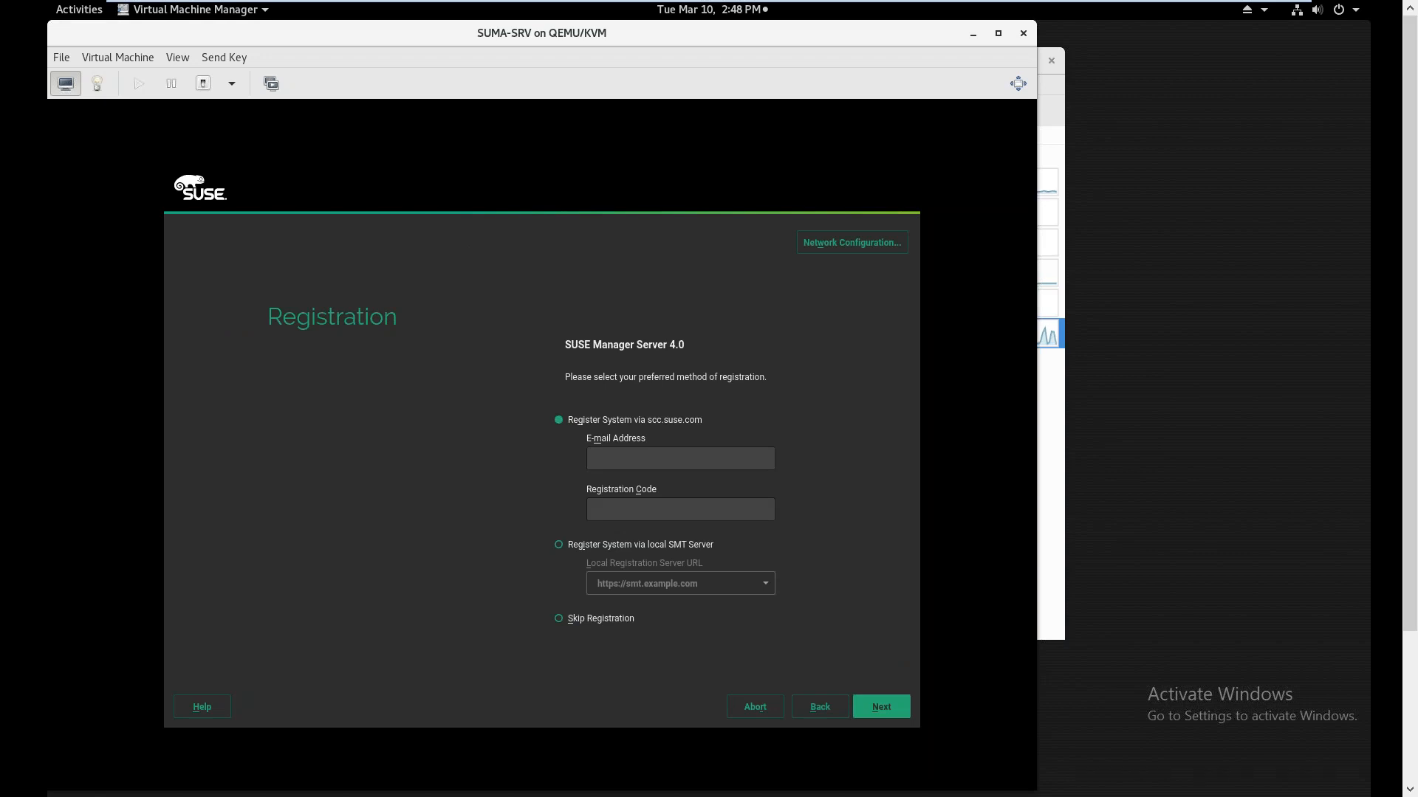
Review the hostname/DNS and routing default gateway settings, then save the network configuration
click(852, 244)
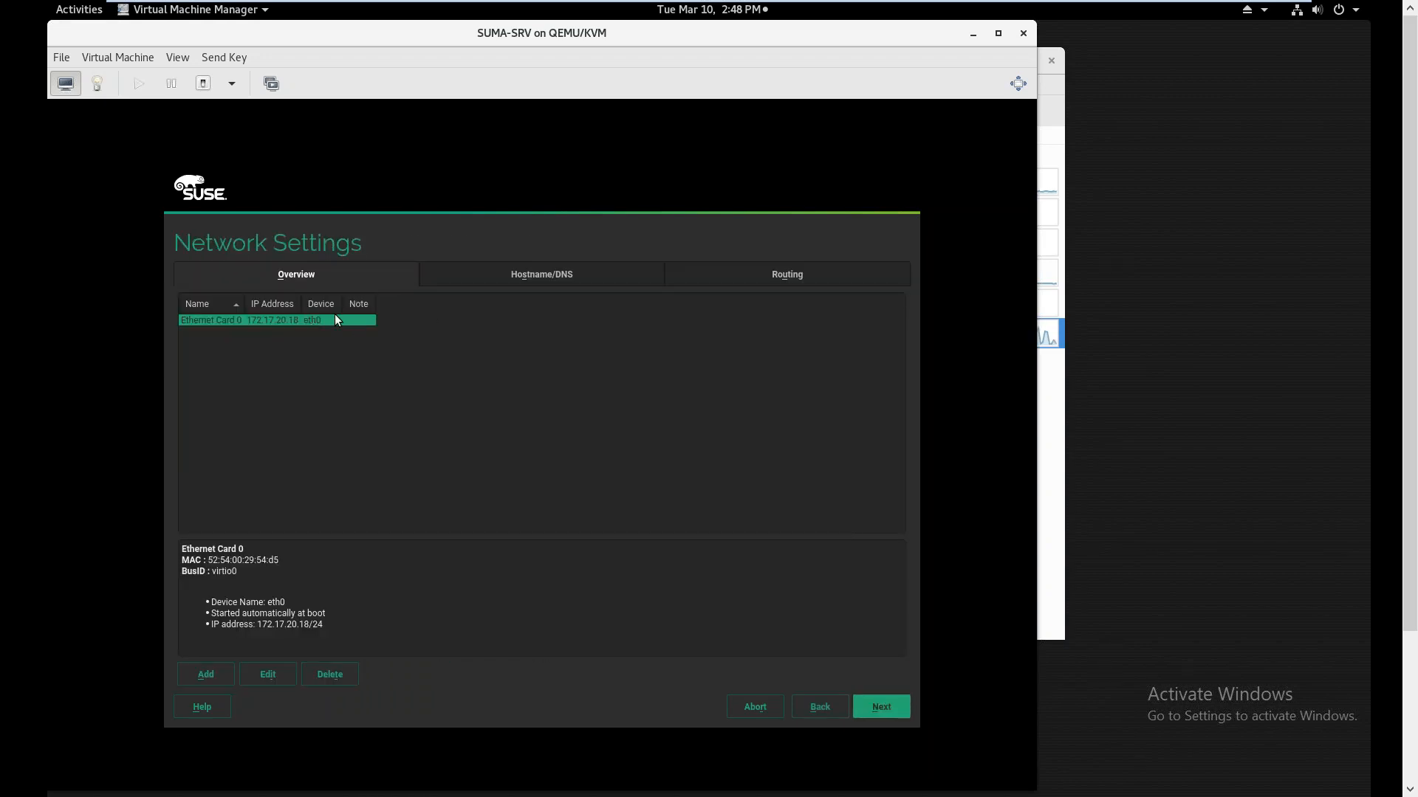
click(543, 271)
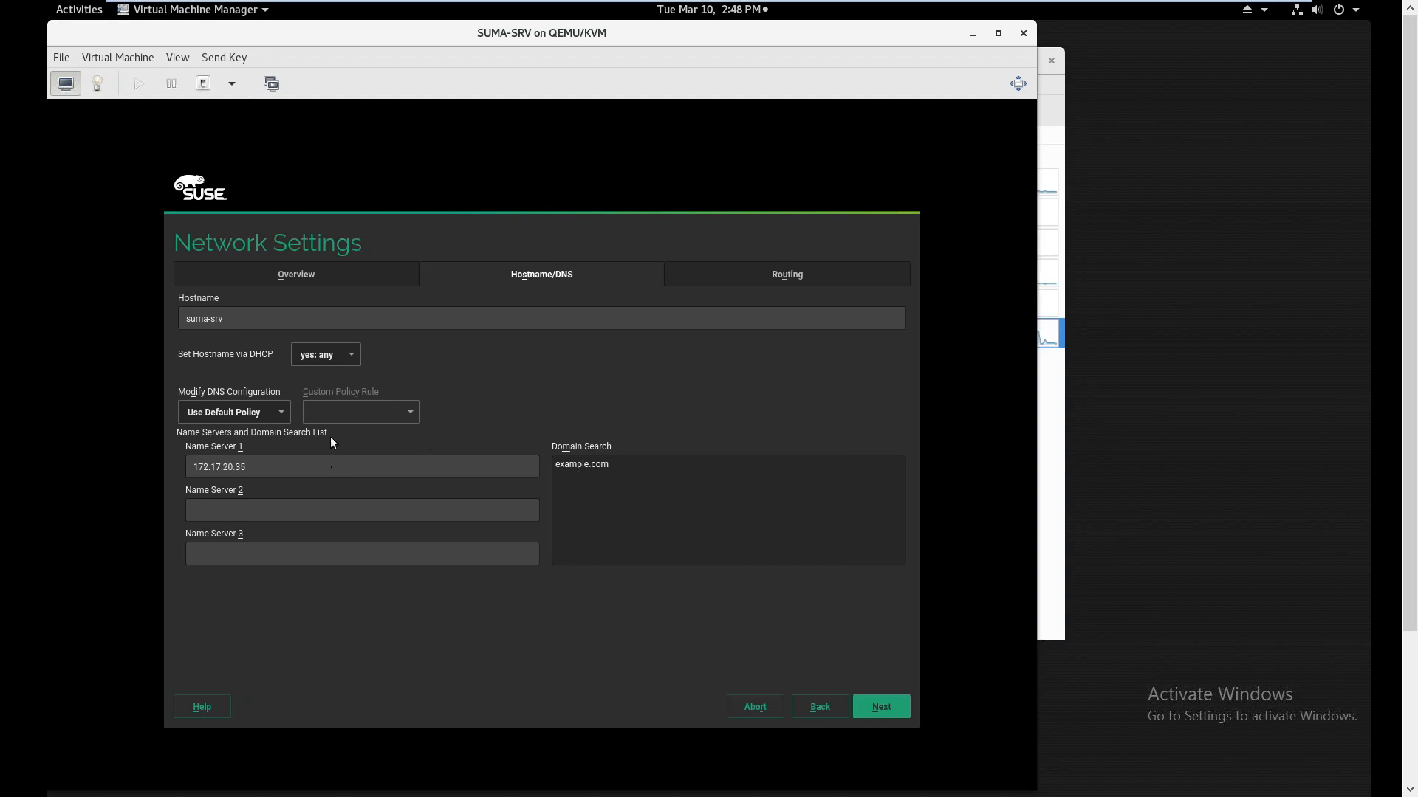
click(768, 275)
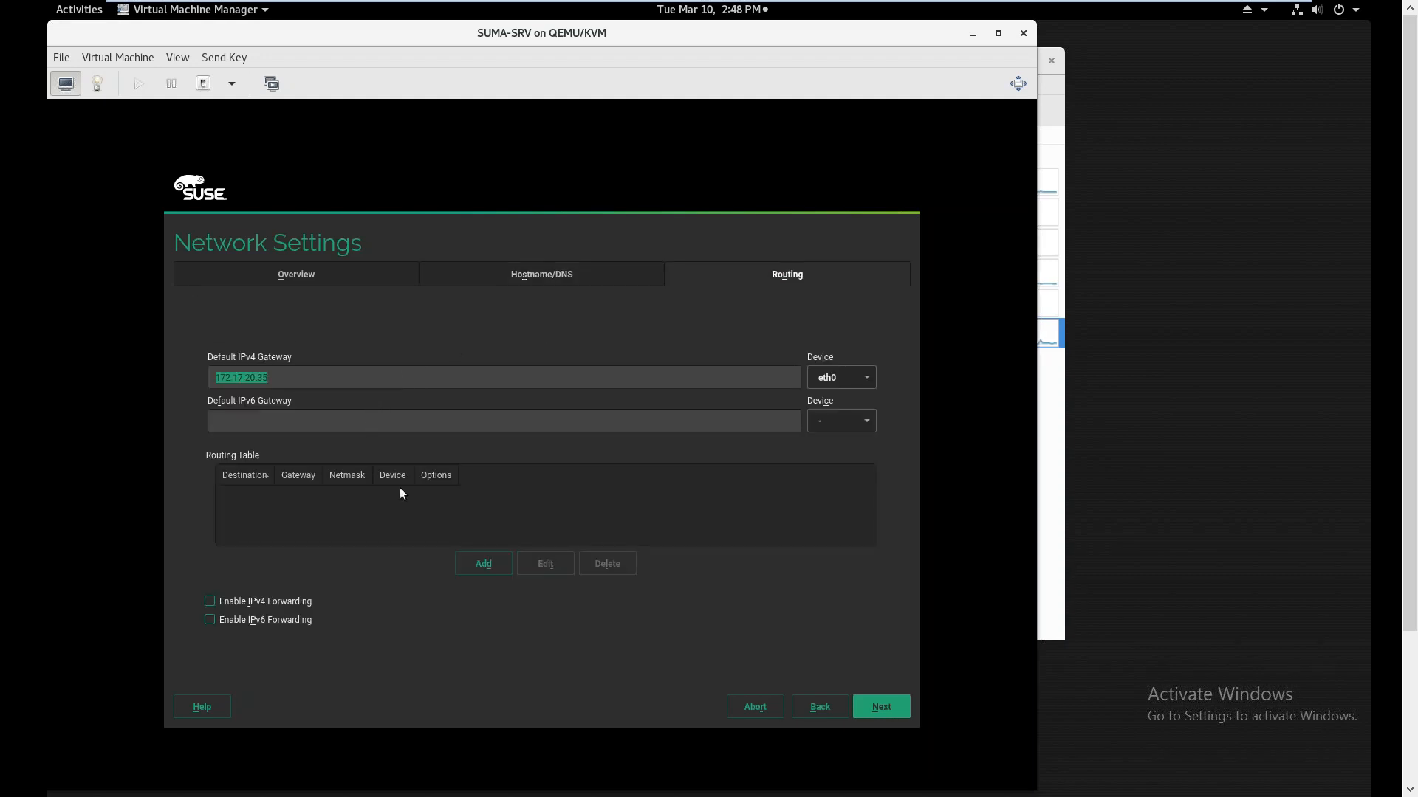
click(873, 711)
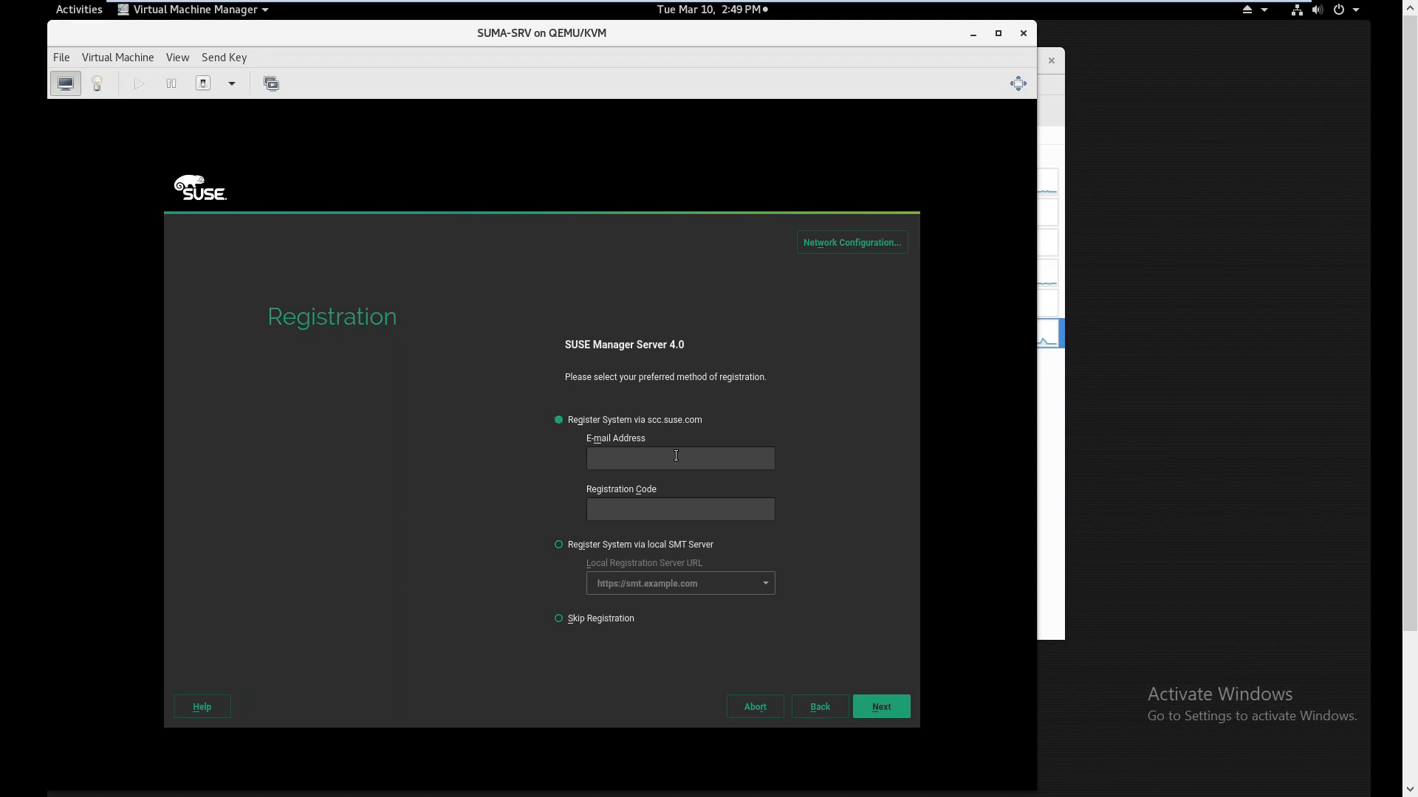
Enter an e-mail address in the registration e-mail field, then clear it again
drag(675, 456, 512, 450)
key(BackSpace)
click(559, 546)
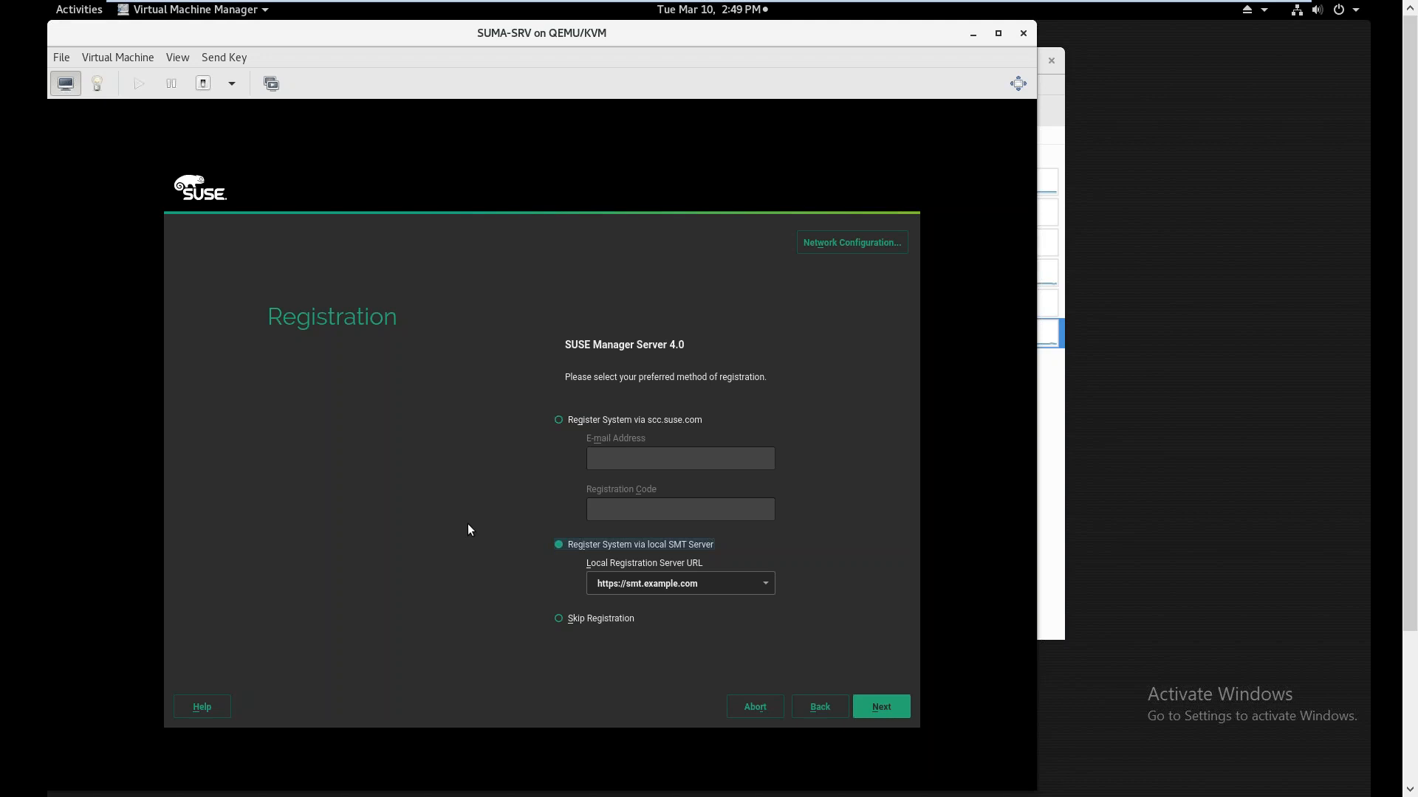
double_click(714, 584)
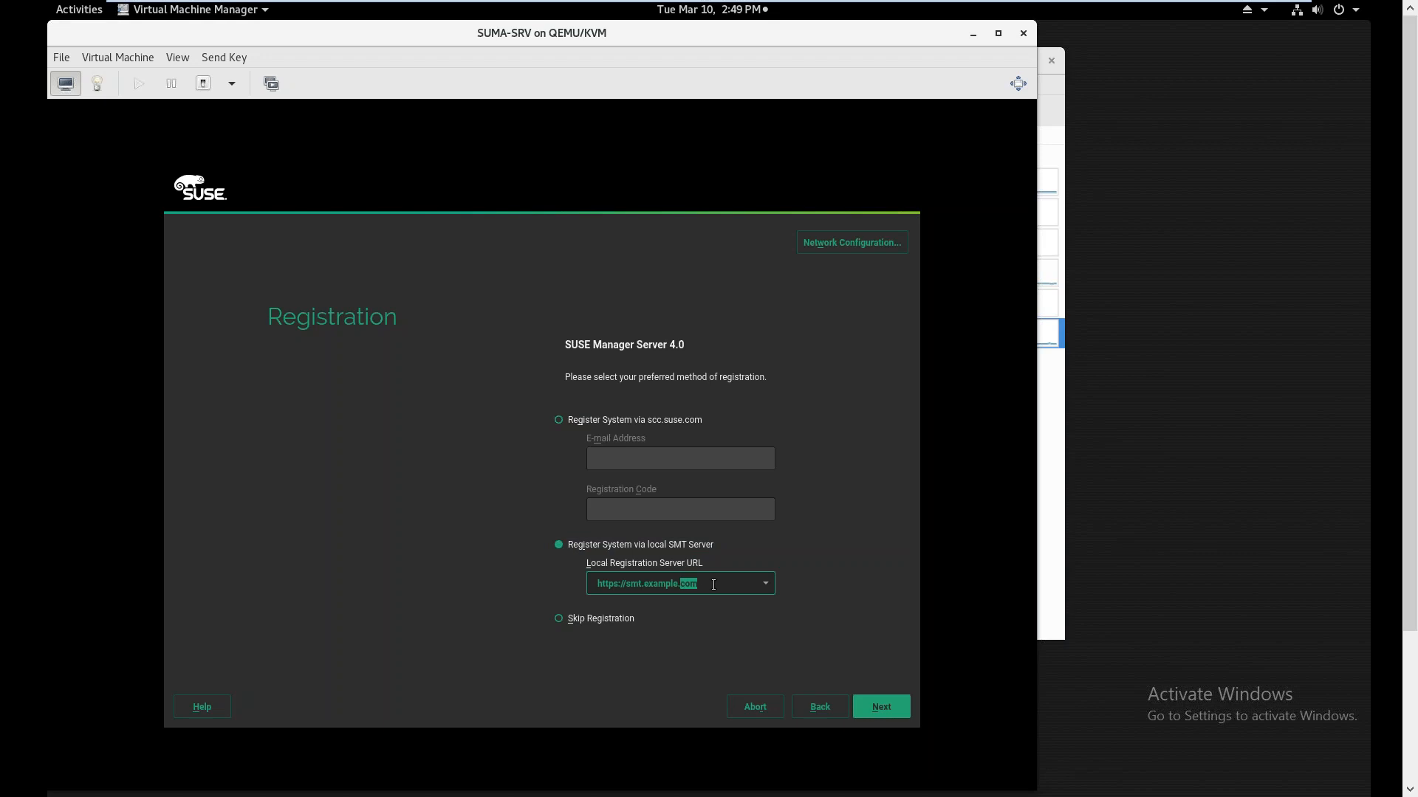
key(BackSpace)
key(BackSpace)
key(BackSpace)
key(BackSpace)
key(BackSpace)
key(BackSpace)
key(BackSpace)
key(BackSpace)
key(BackSpace)
key(BackSpace)
key(BackSpace)
key(BackSpace)
key(BackSpace)
key(BackSpace)
key(BackSpace)
key(BackSpace)
key(BackSpace)
key(BackSpace)
key(BackSpace)
key(BackSpace)
key(BackSpace)
text(https://ex-services.example.com)
click(1051, 518)
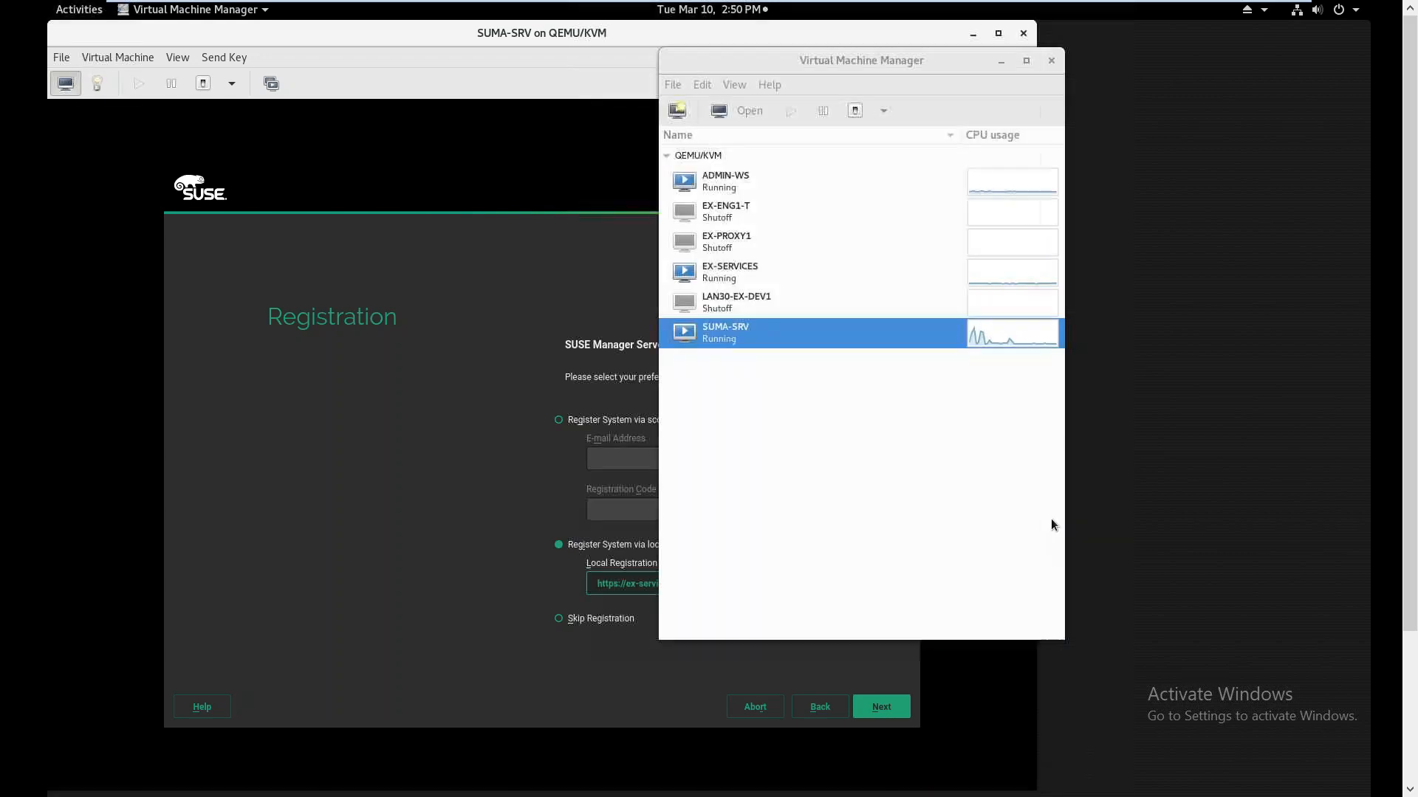
Open console windows for the EX-SERVICES and then the ADMIN-WS virtual machines
click(737, 269)
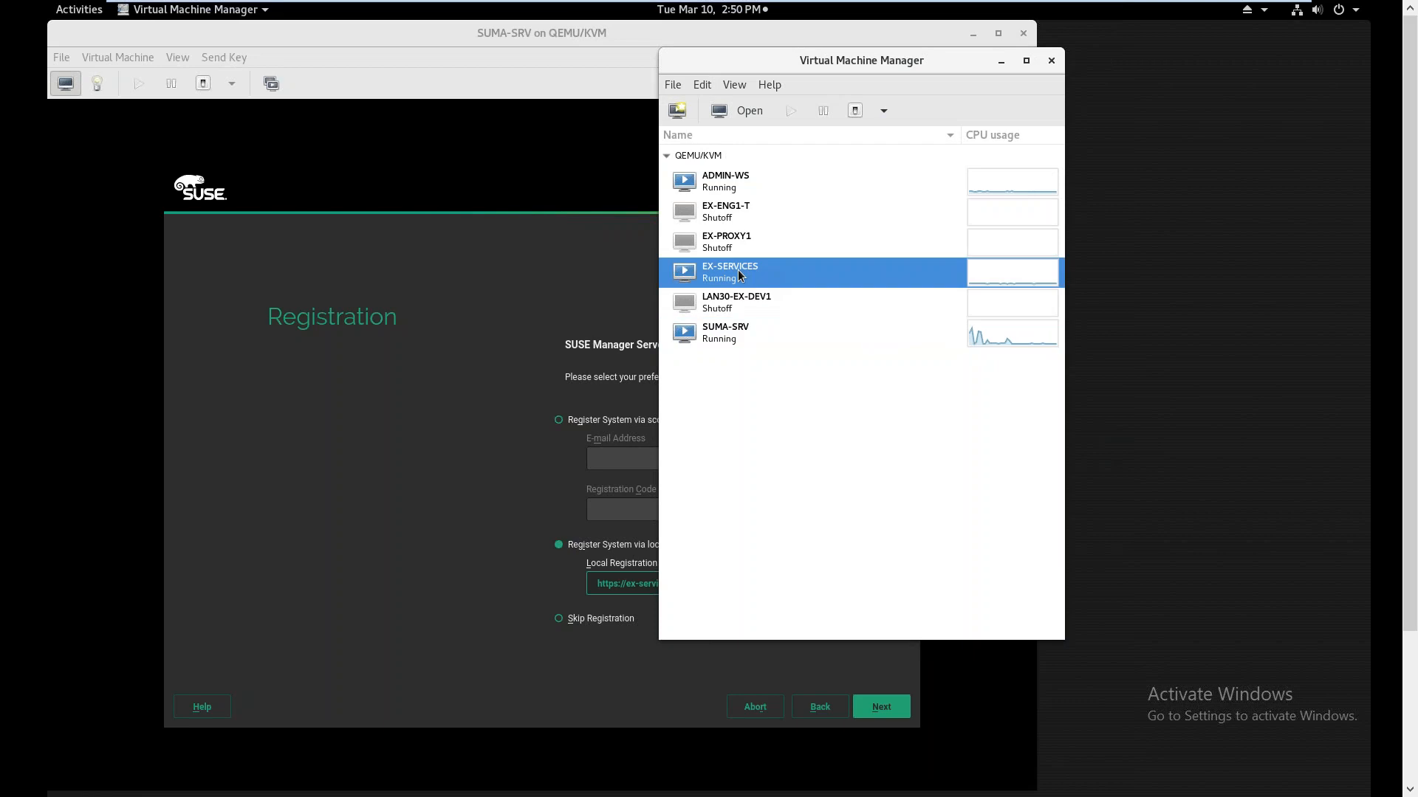
click(742, 116)
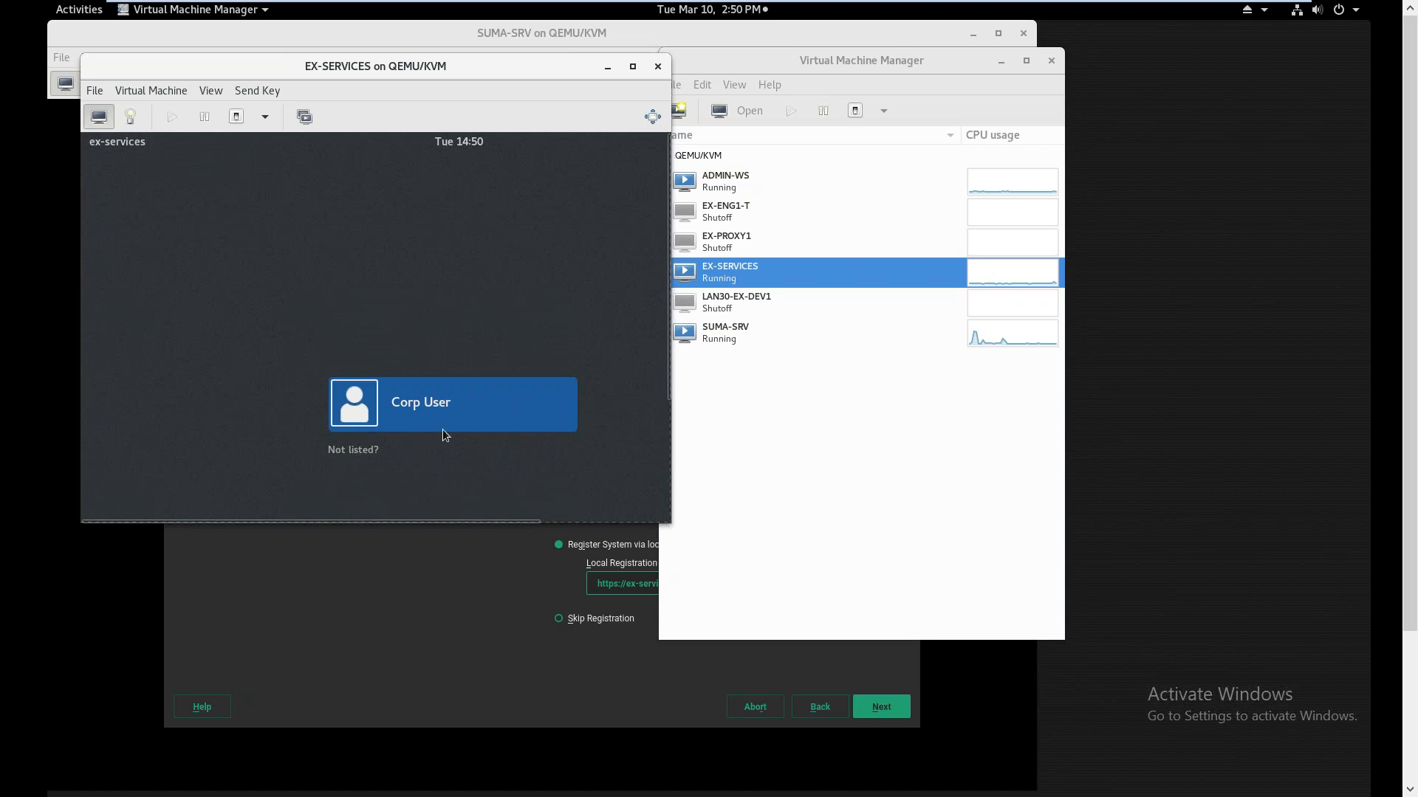
click(711, 176)
click(749, 111)
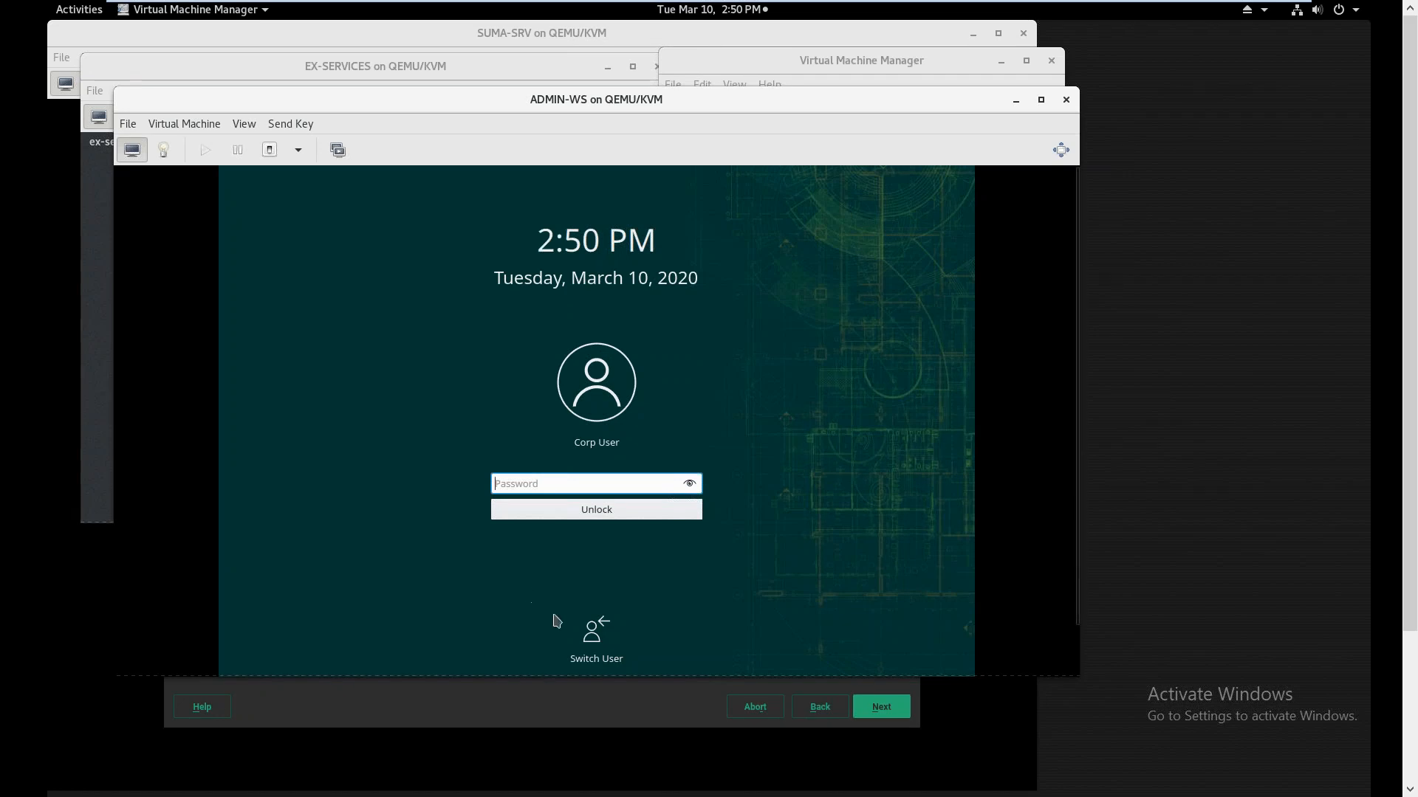
Start a new user session on ADMIN-WS and log in with the account password
click(594, 631)
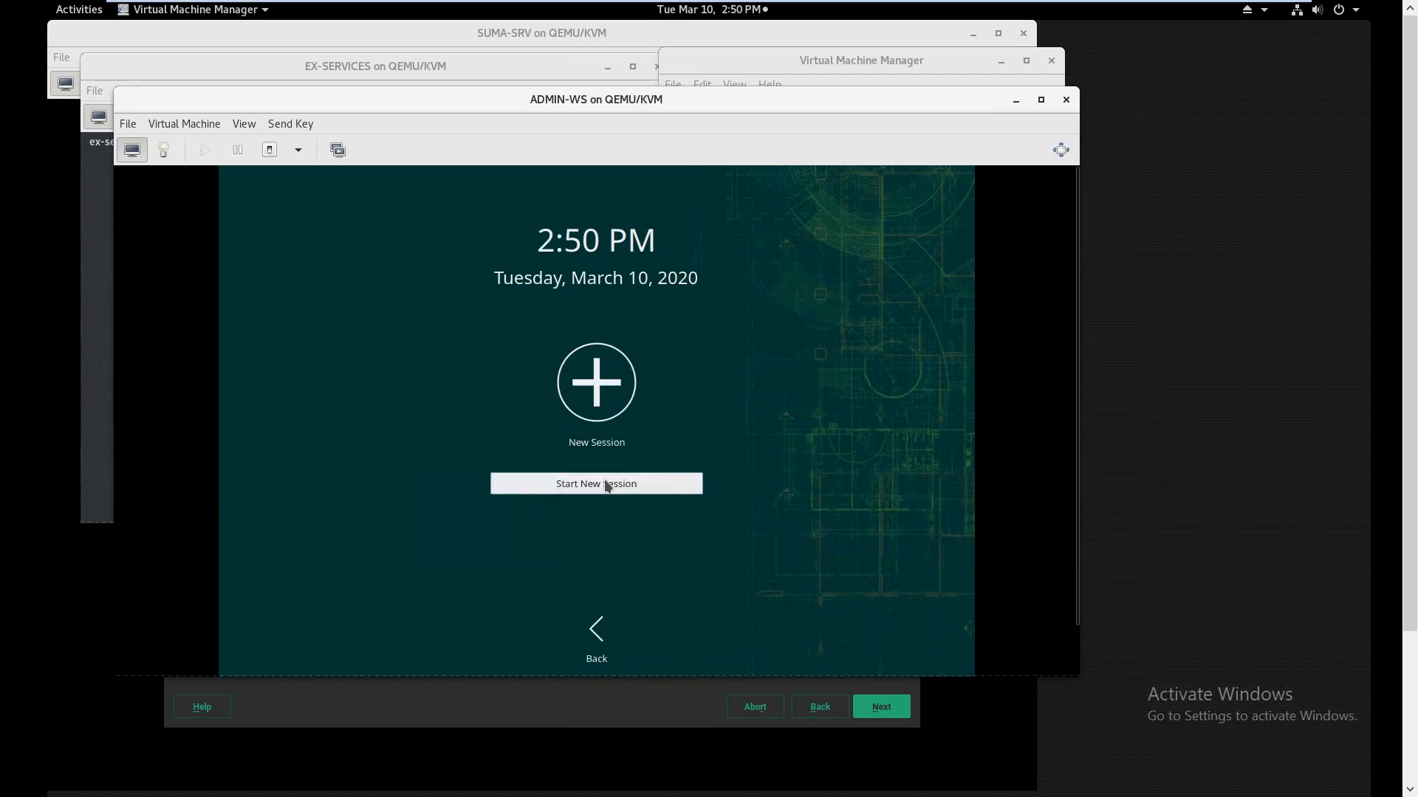
click(606, 482)
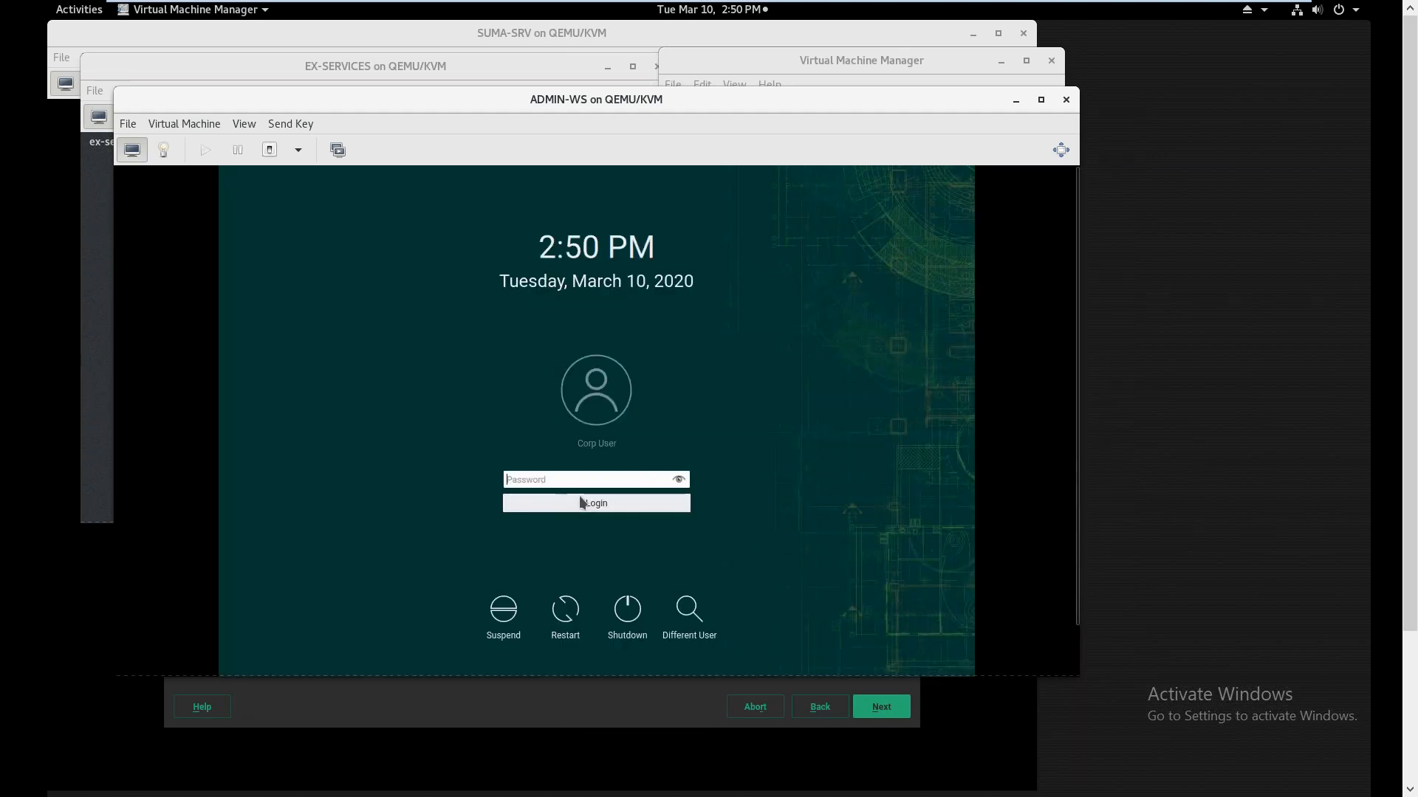
click(569, 479)
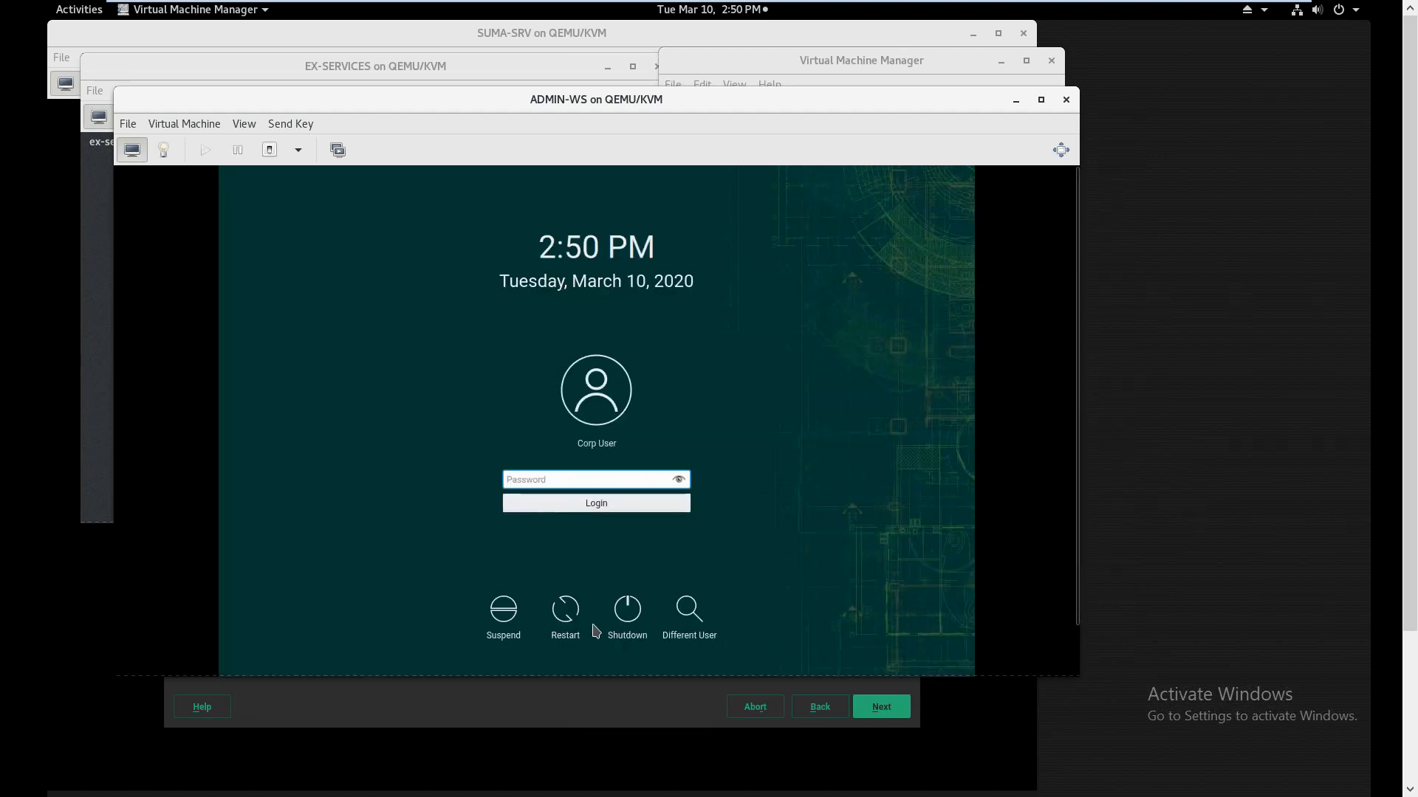
text(******)
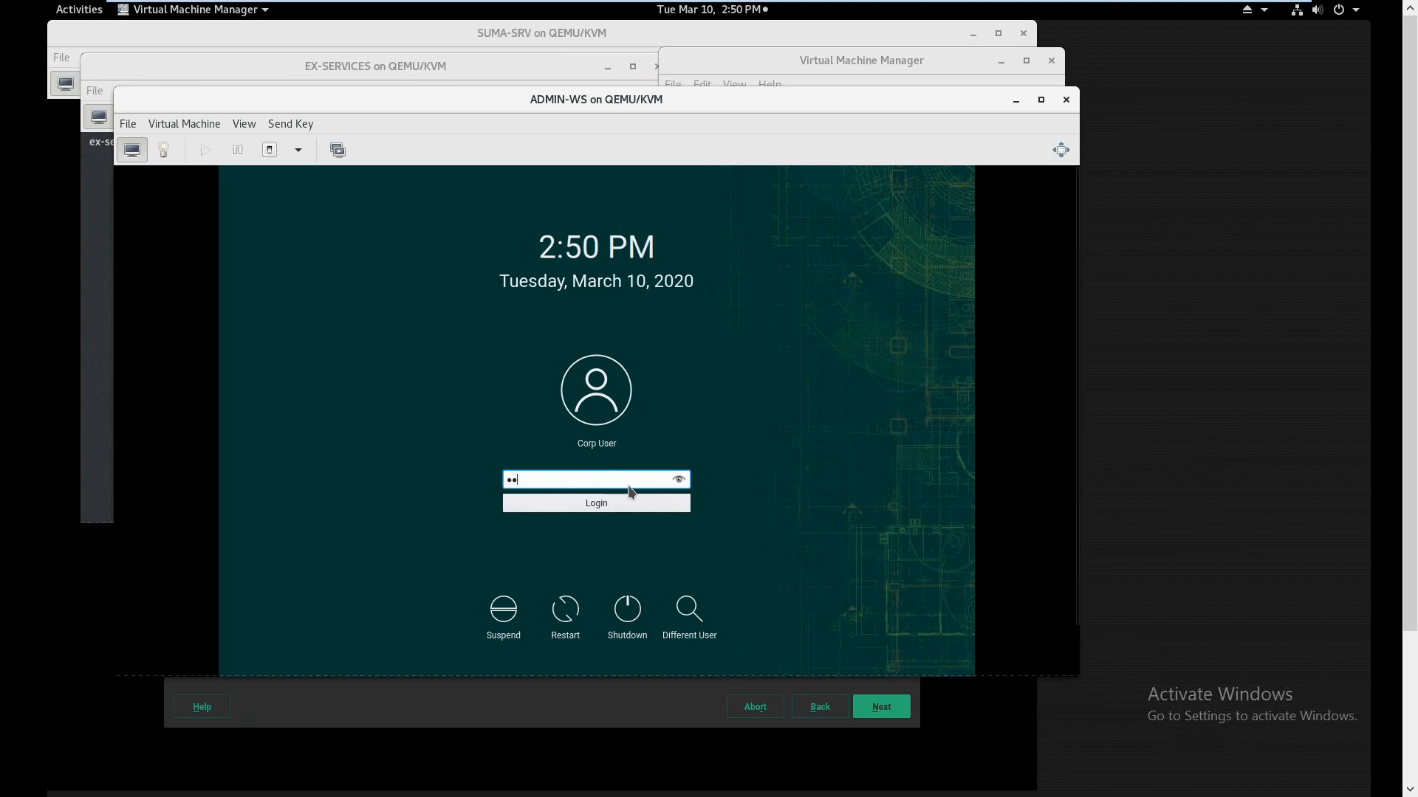
key(Return)
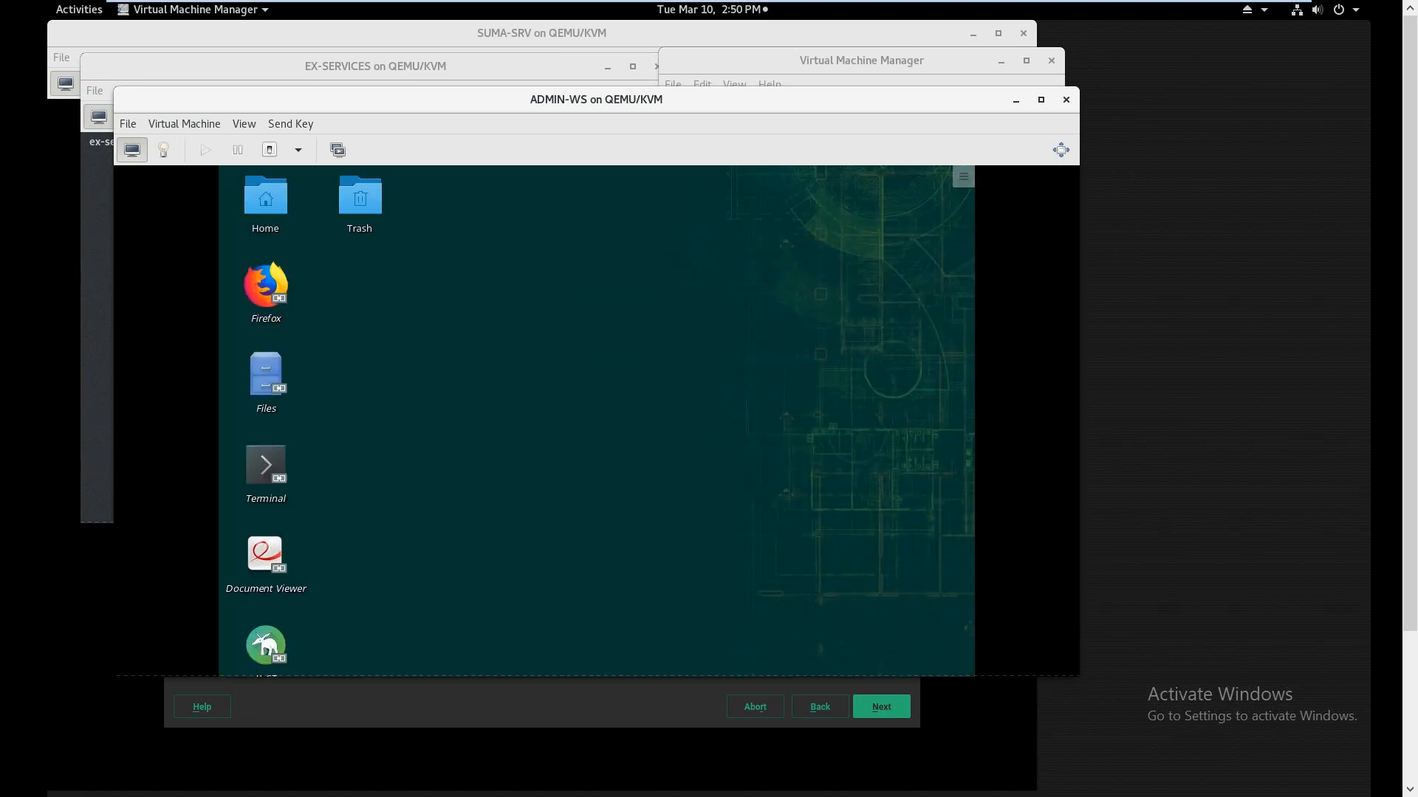
Open a Terminal and run nslookup ex-services.example.com to confirm it resolves to 172.17.20.35
key(super)
text(termi)
key(Return)
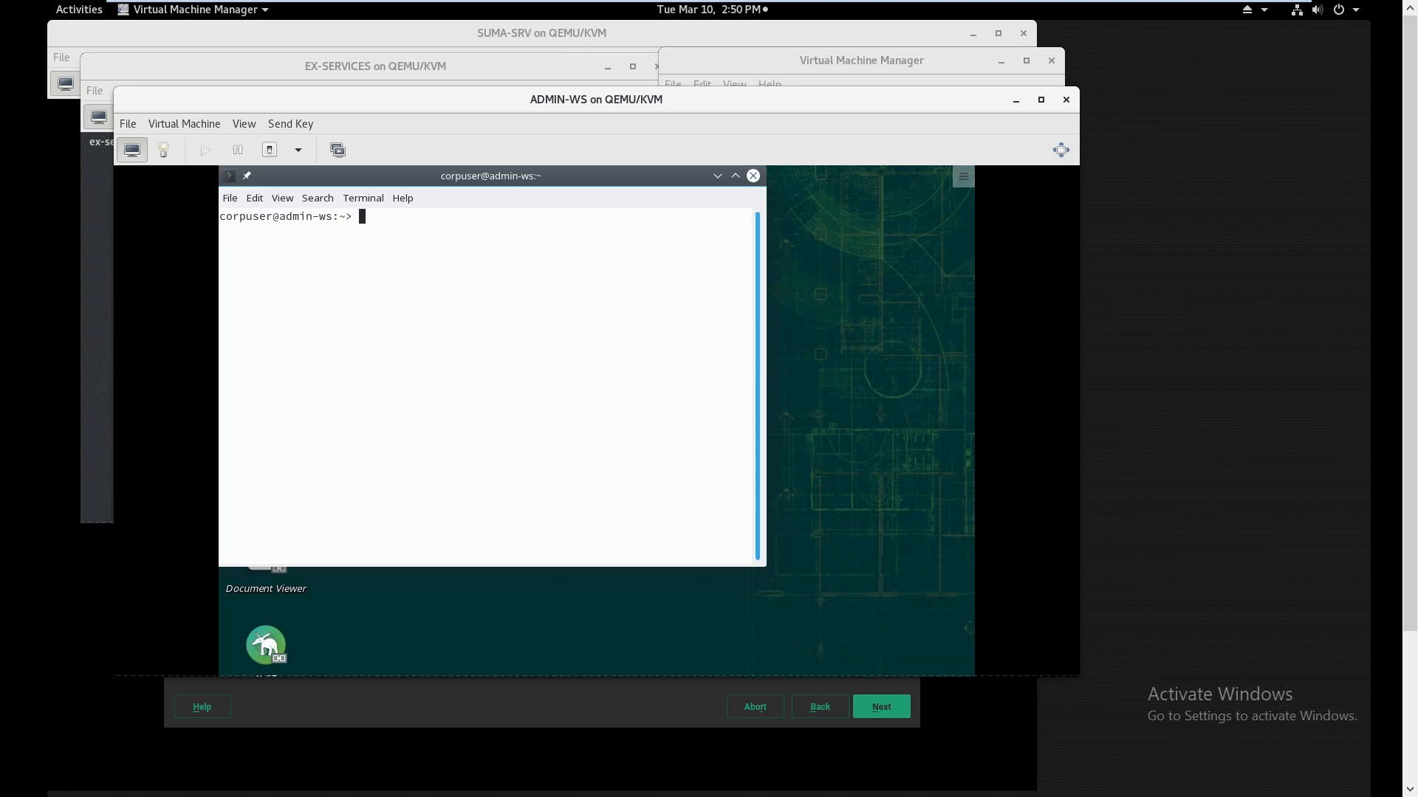
text(nslookup )
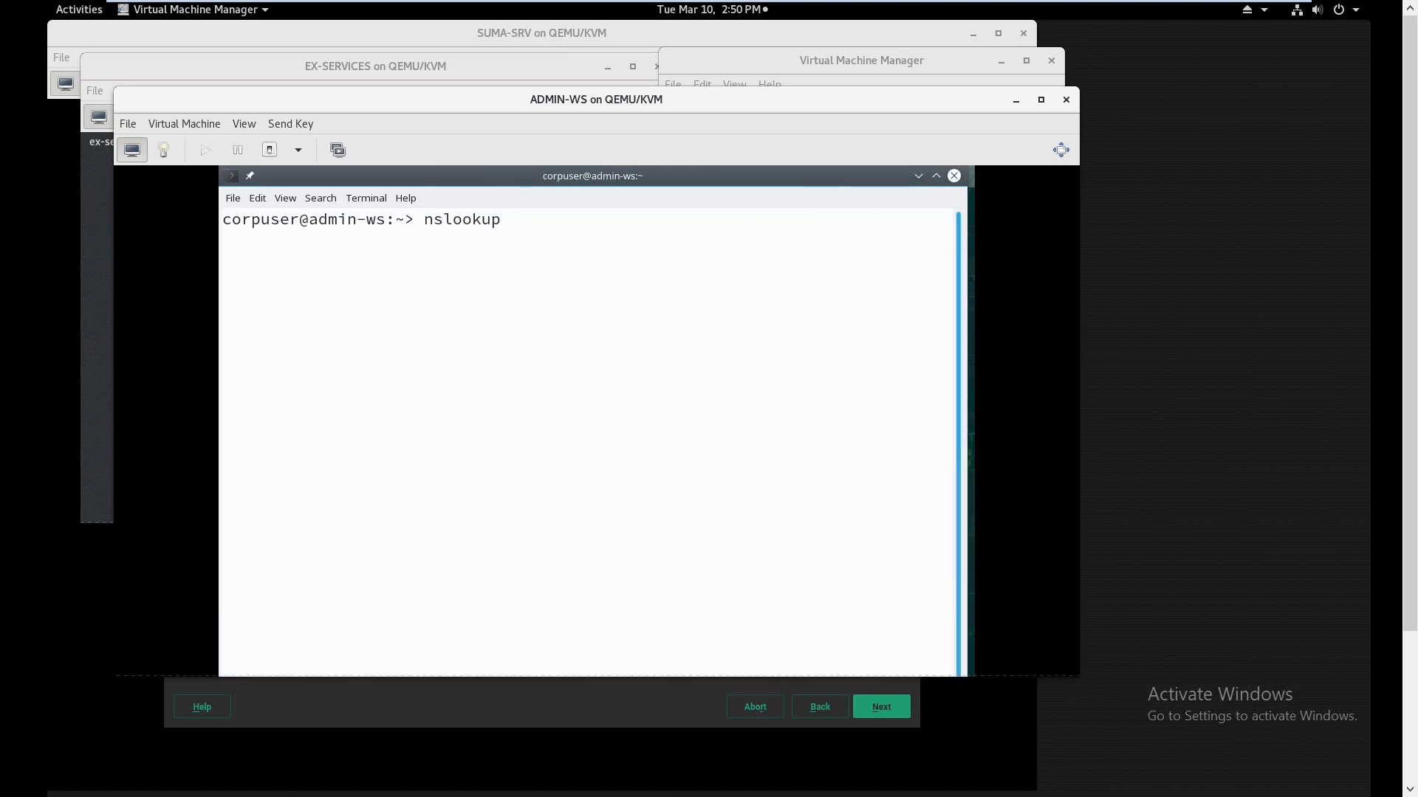
text(ex-services.exam)
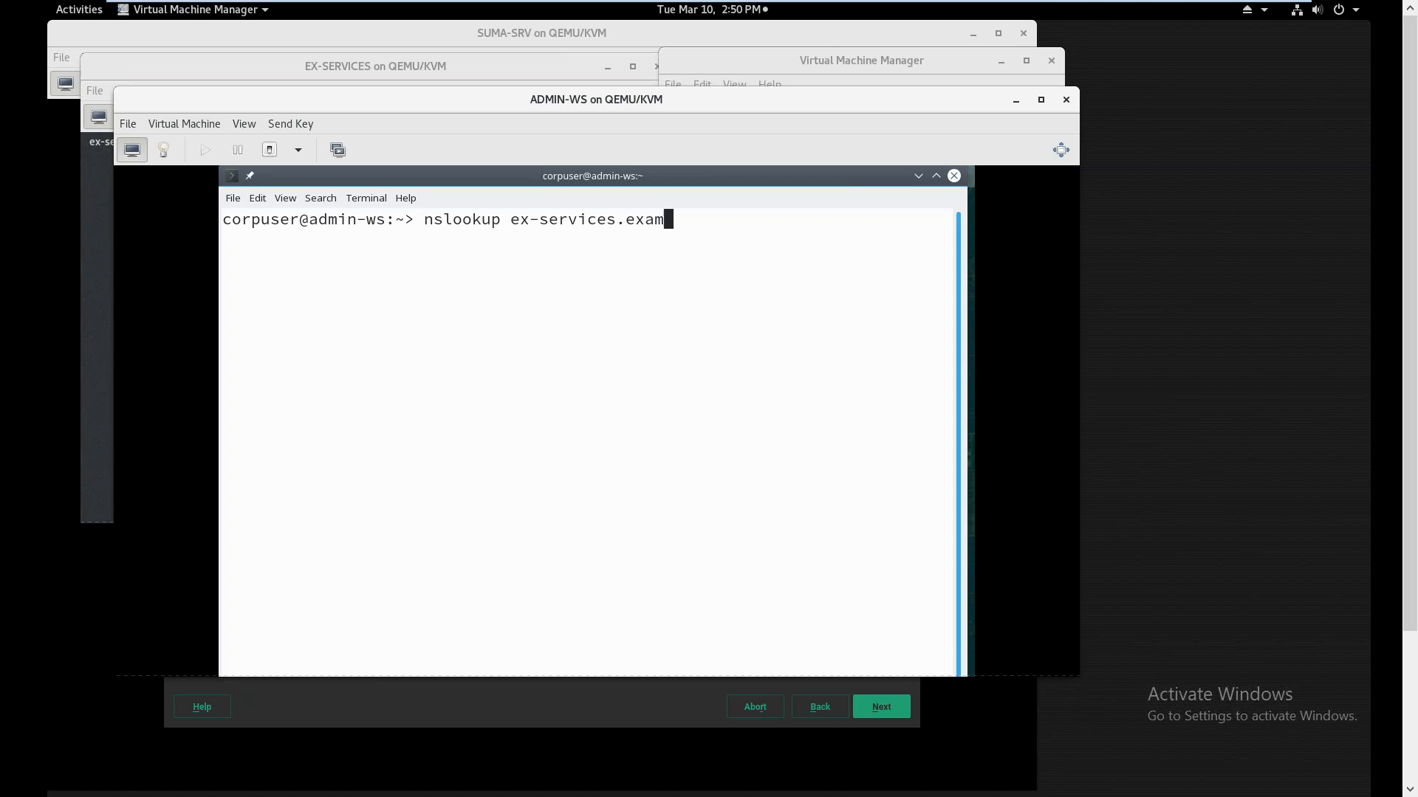
text(ple.com)
key(Return)
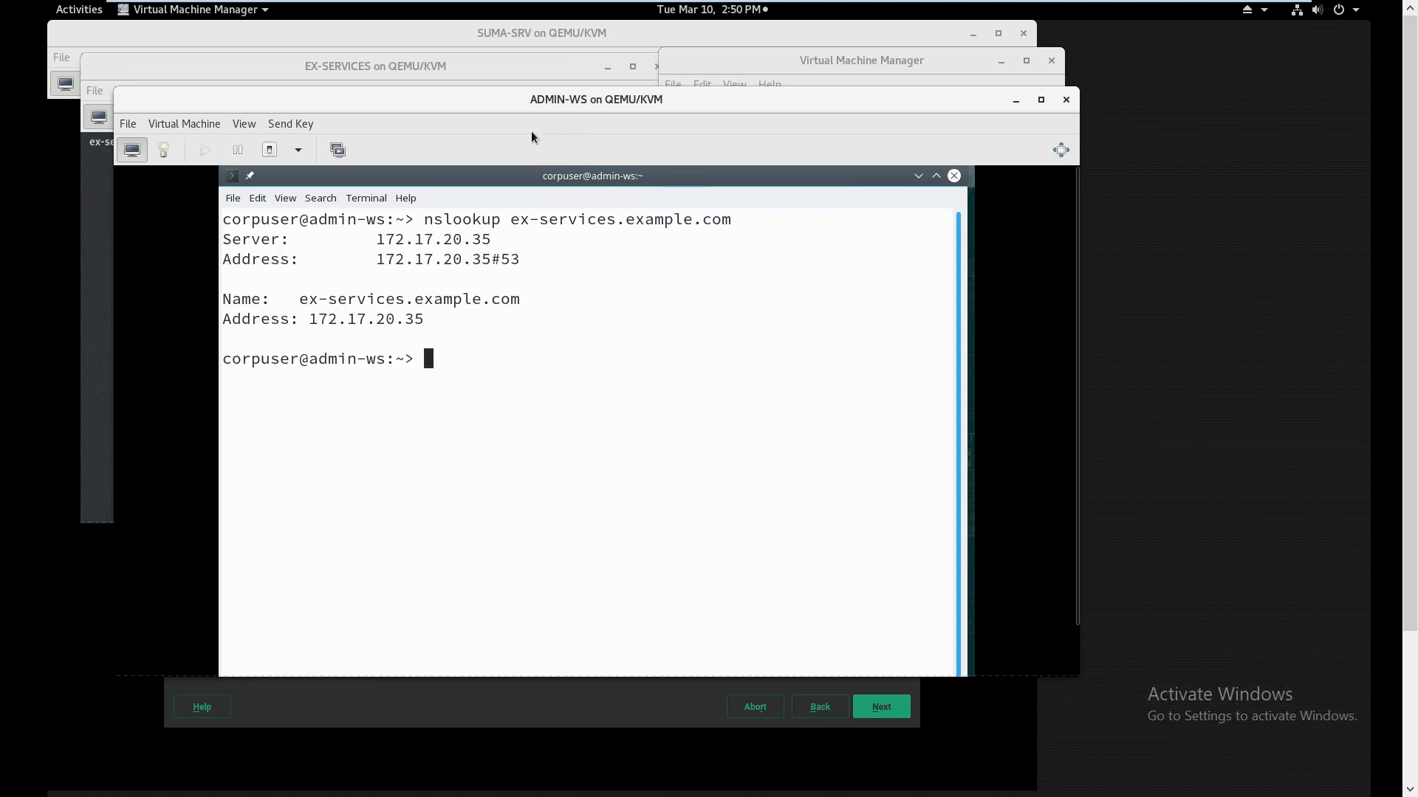
Move the ADMIN-WS console aside and close the EX-SERVICES console
drag(514, 112, 995, 207)
click(473, 212)
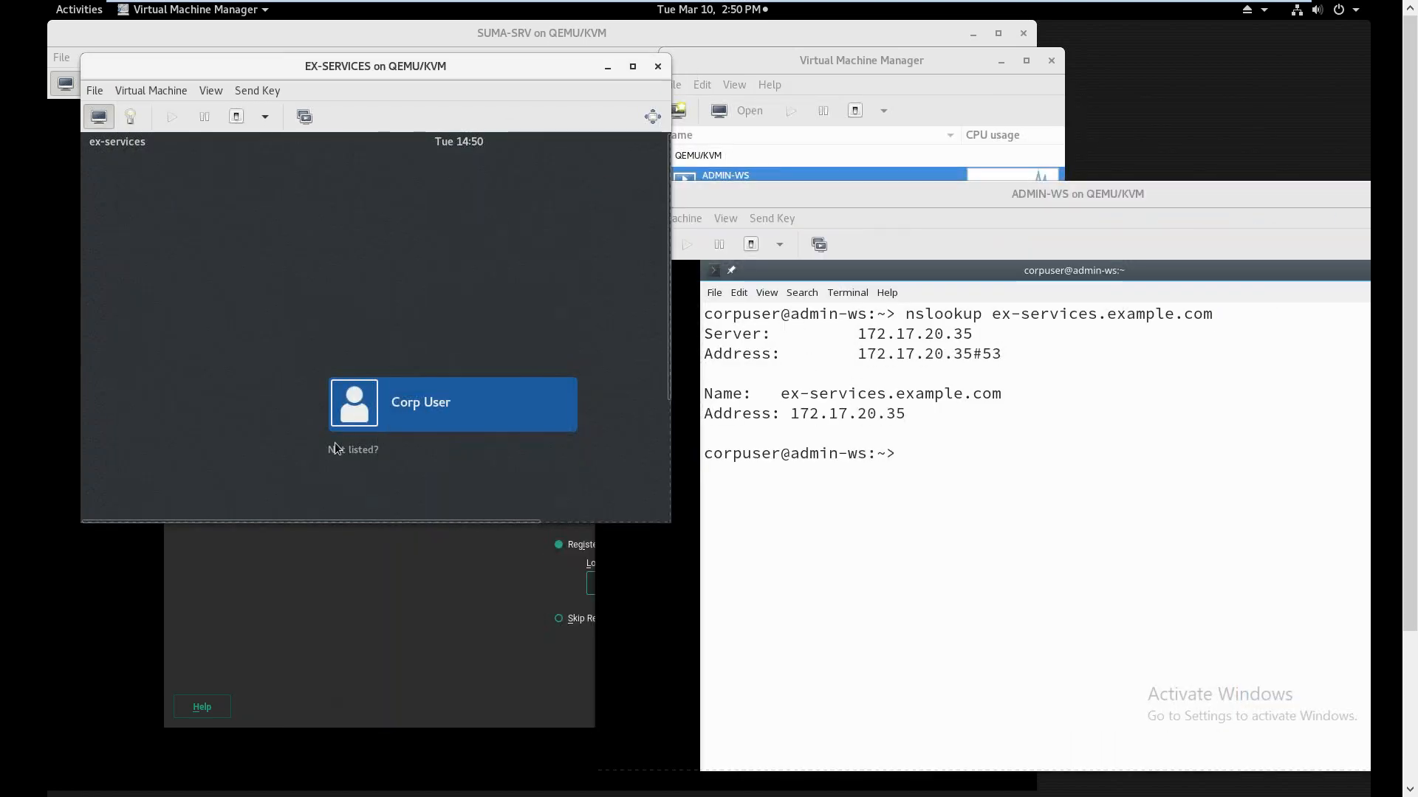
click(658, 66)
Submit the local SMT registration in SUMA-SRV and trust and import the self-signed certificate
click(453, 49)
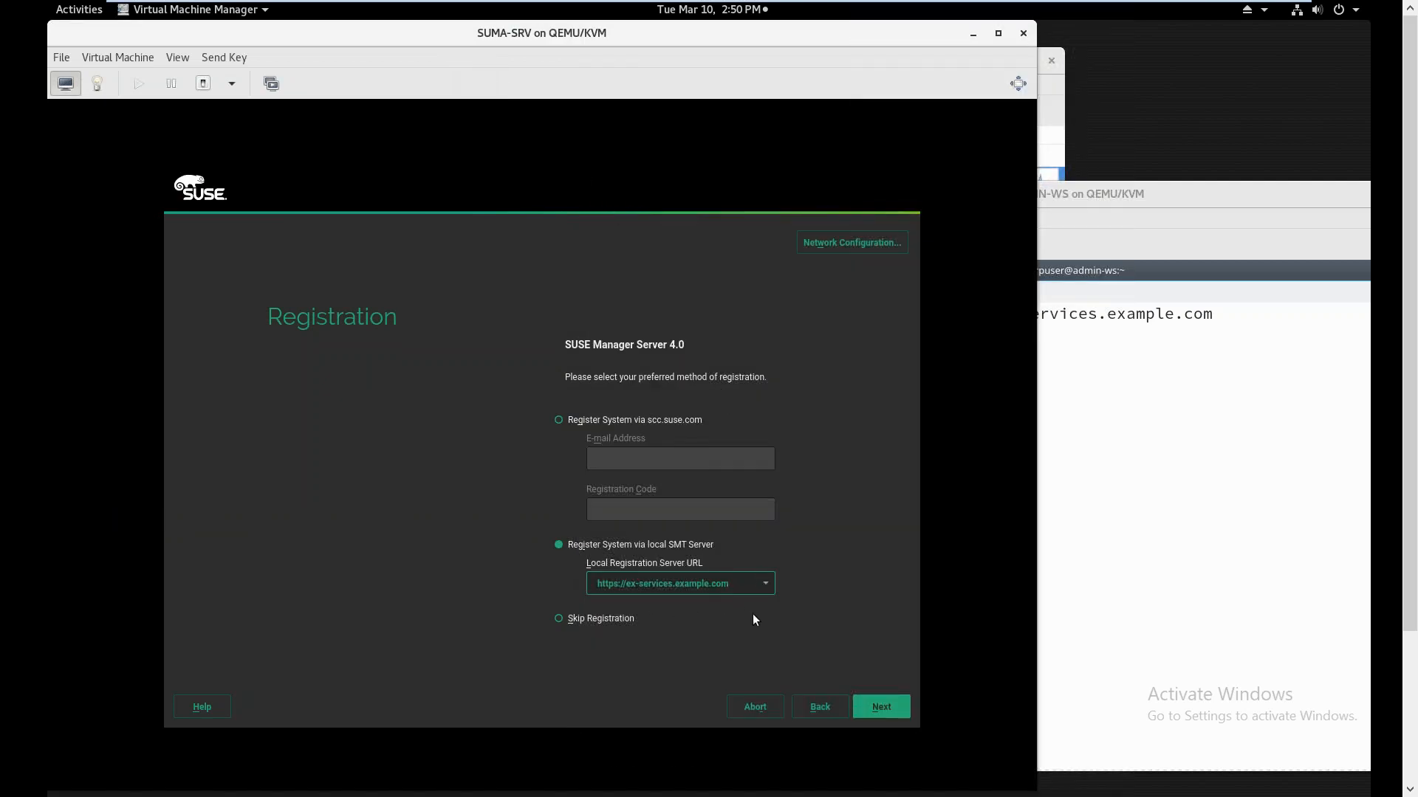
click(867, 703)
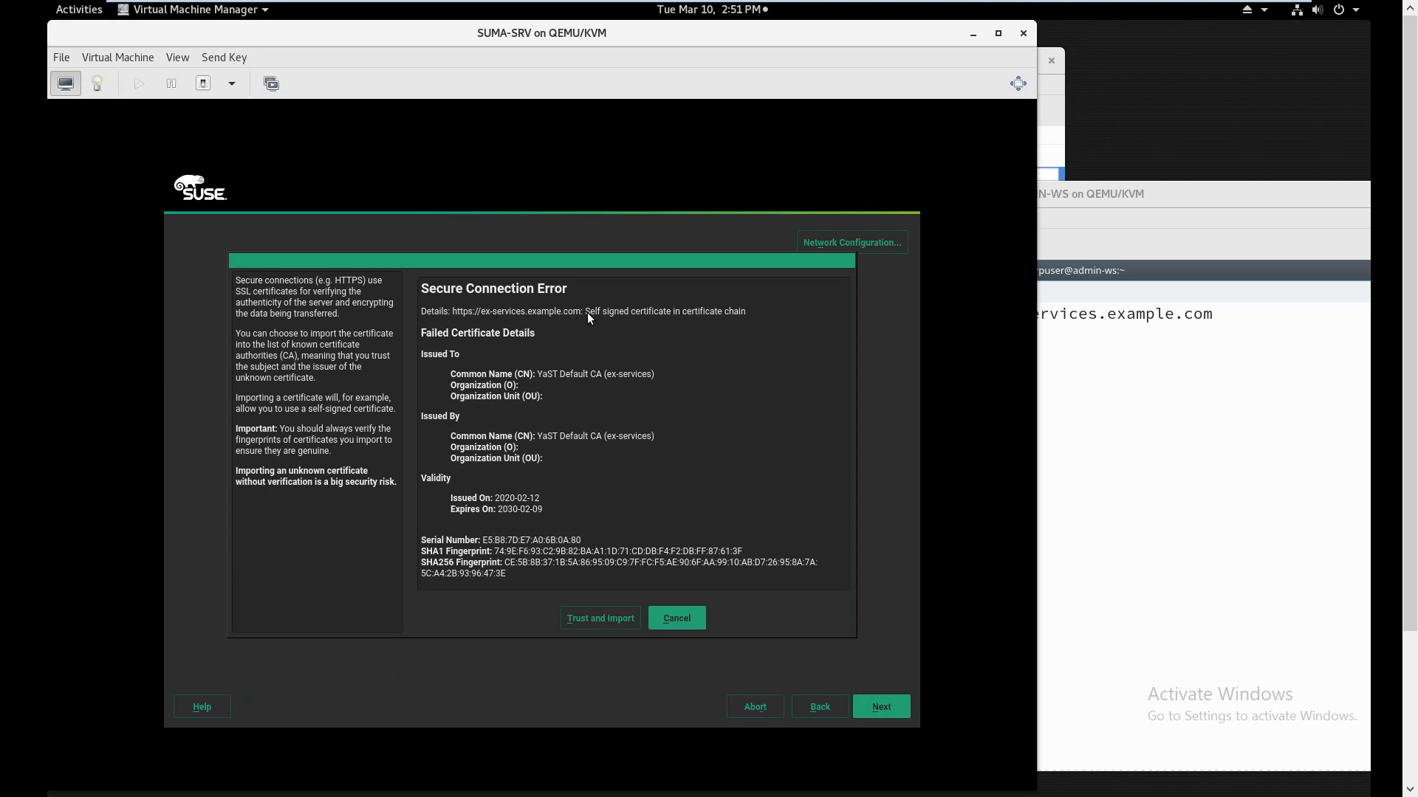
click(570, 619)
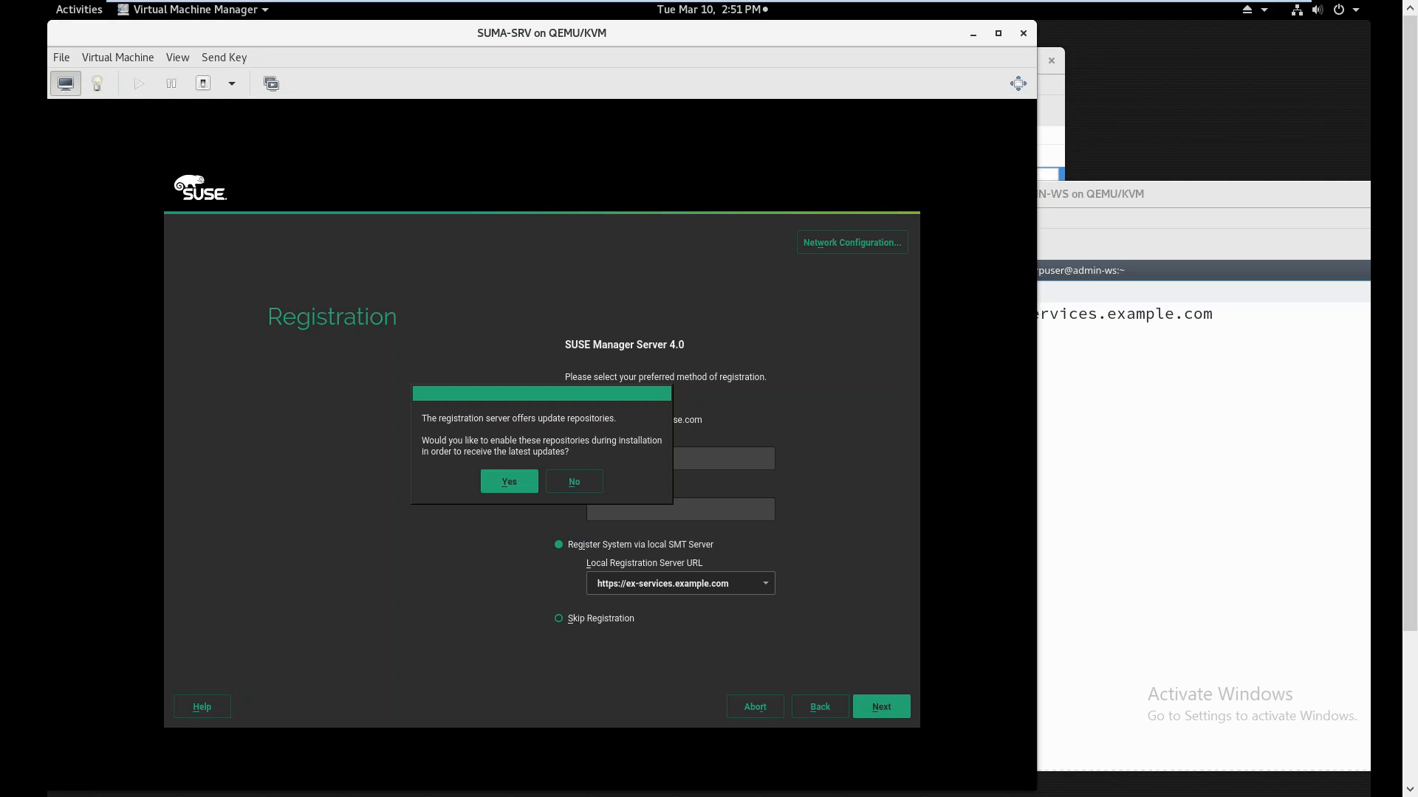
Enable the update repositories, add the Desktop Applications Module, and register the selected extensions
click(501, 482)
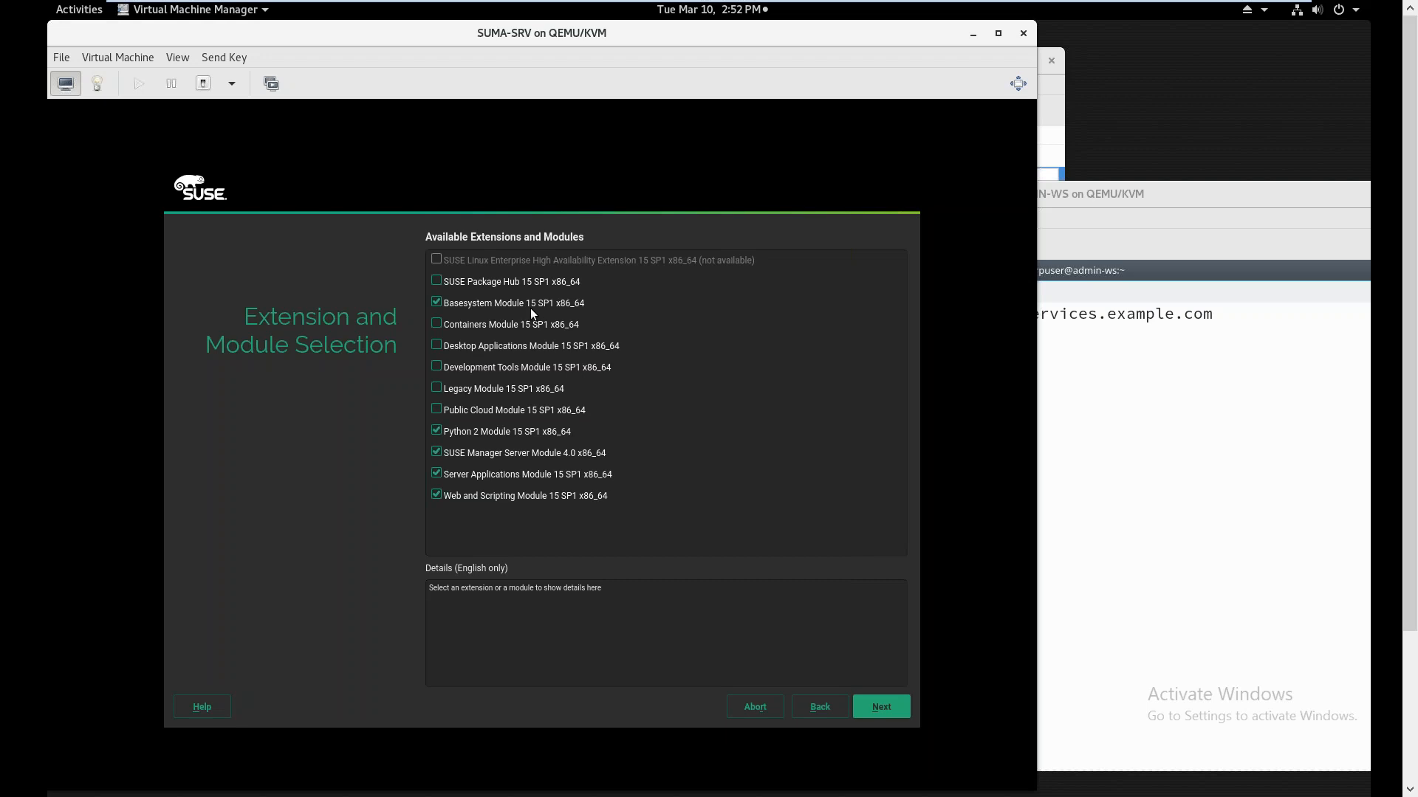
click(492, 350)
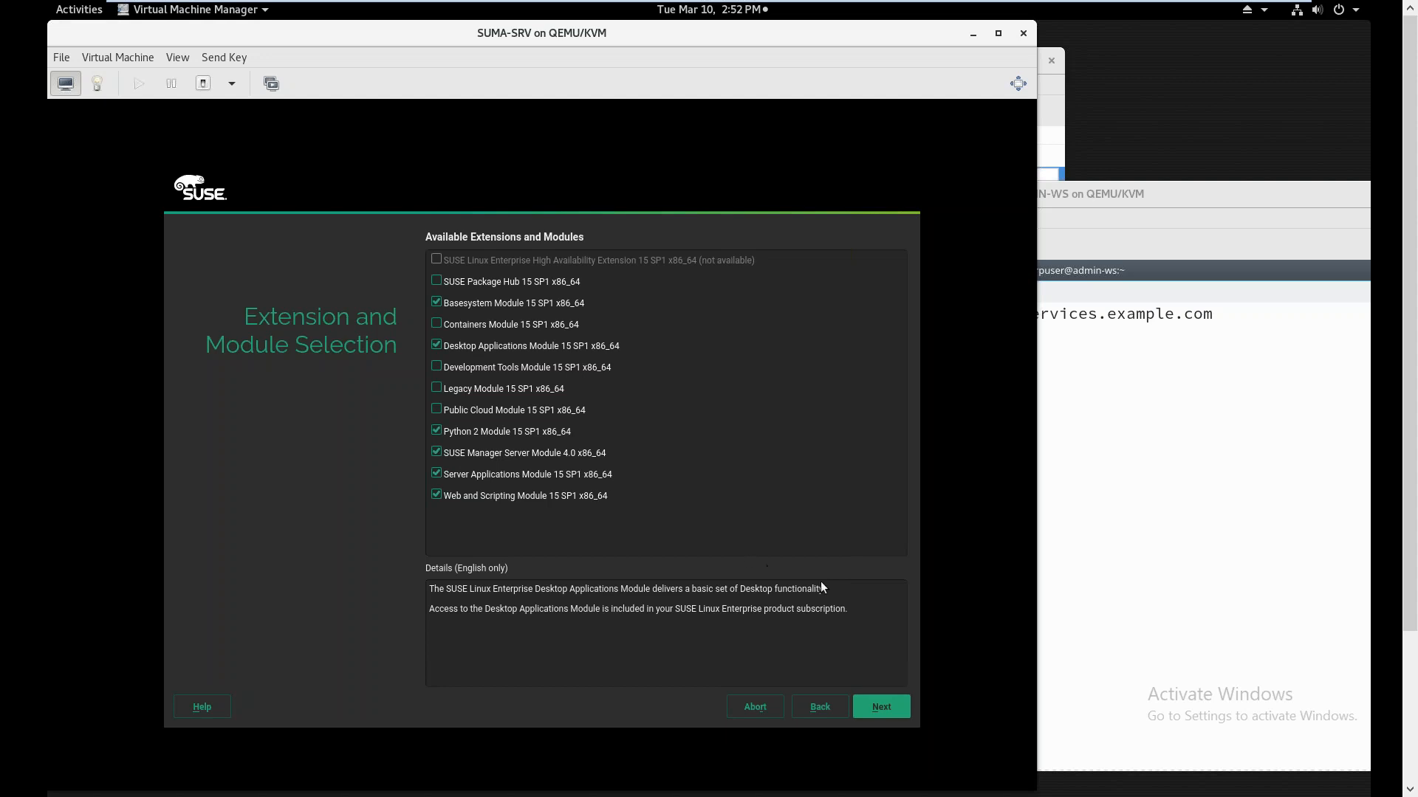
click(870, 710)
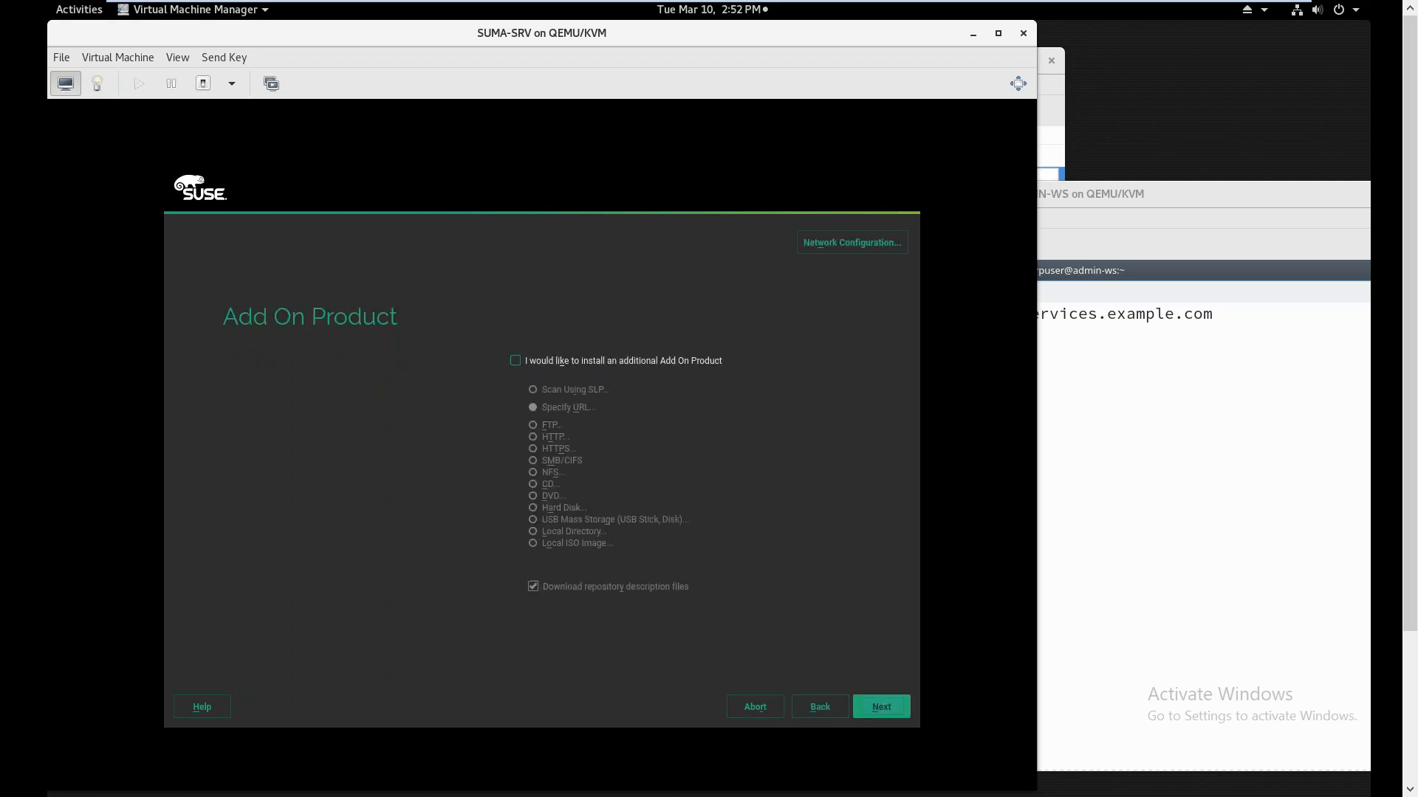
Skip add-on products and keep the SUSE Manager Server system role
key(Return)
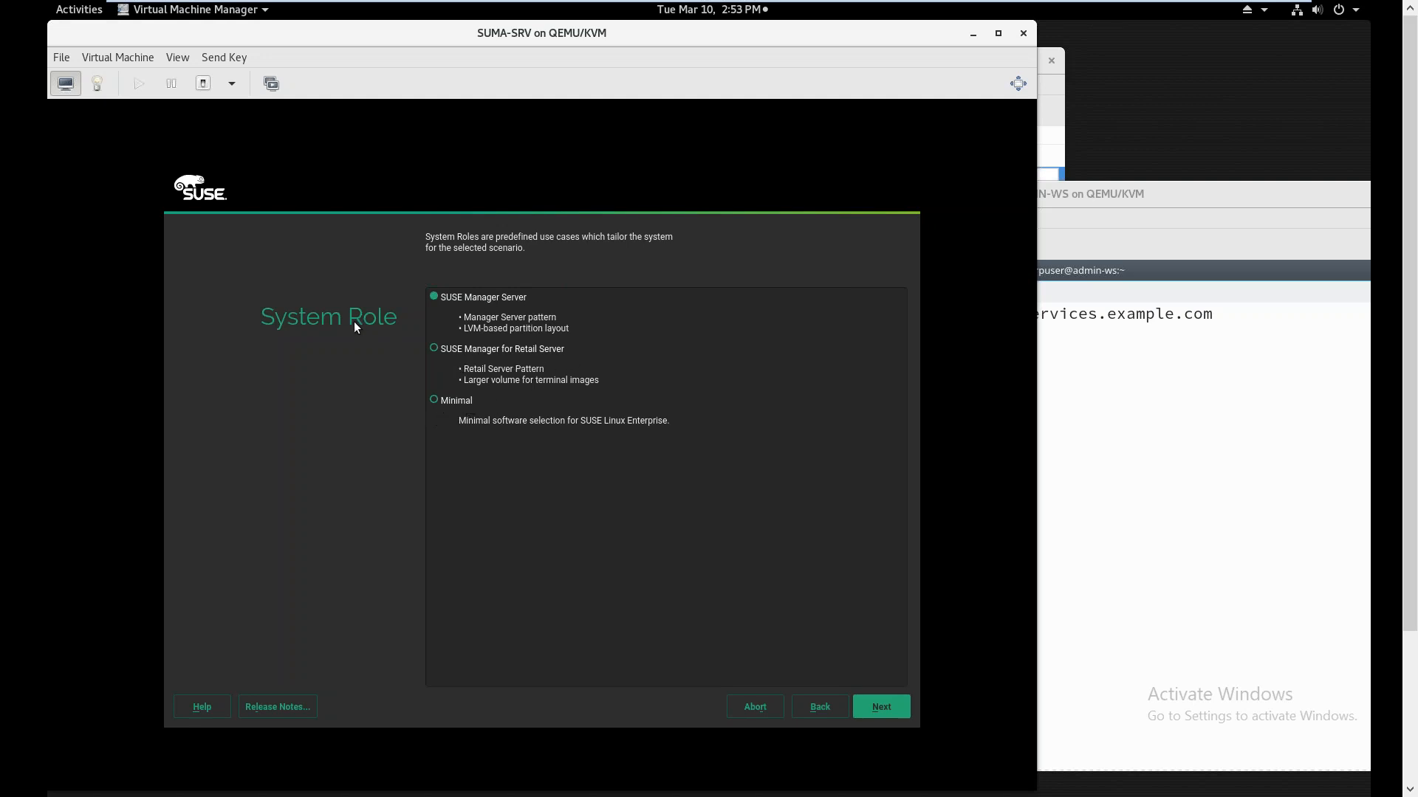
click(866, 706)
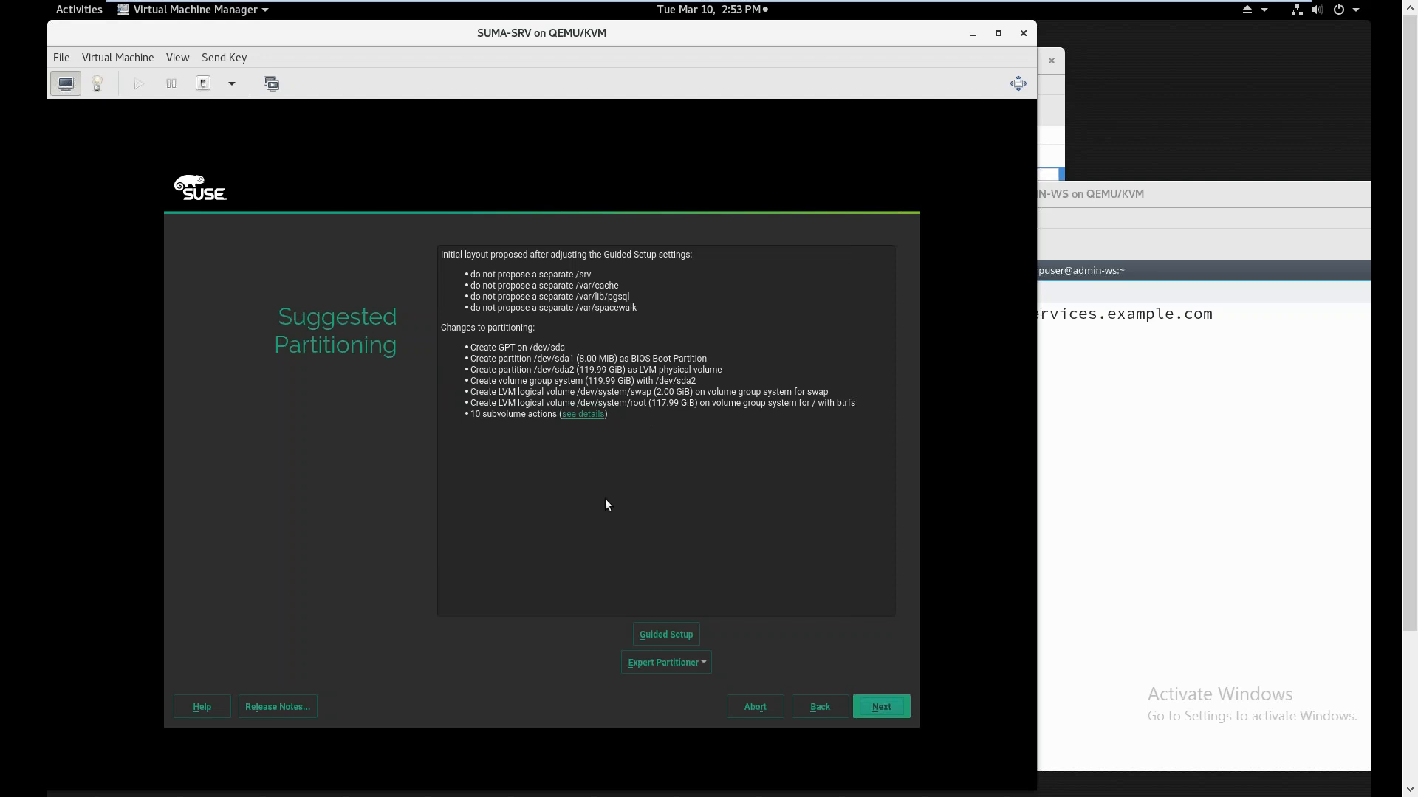
Start the Expert Partitioner from the current proposal, inspect disks sda–sdd, and show sda's partitions
click(707, 667)
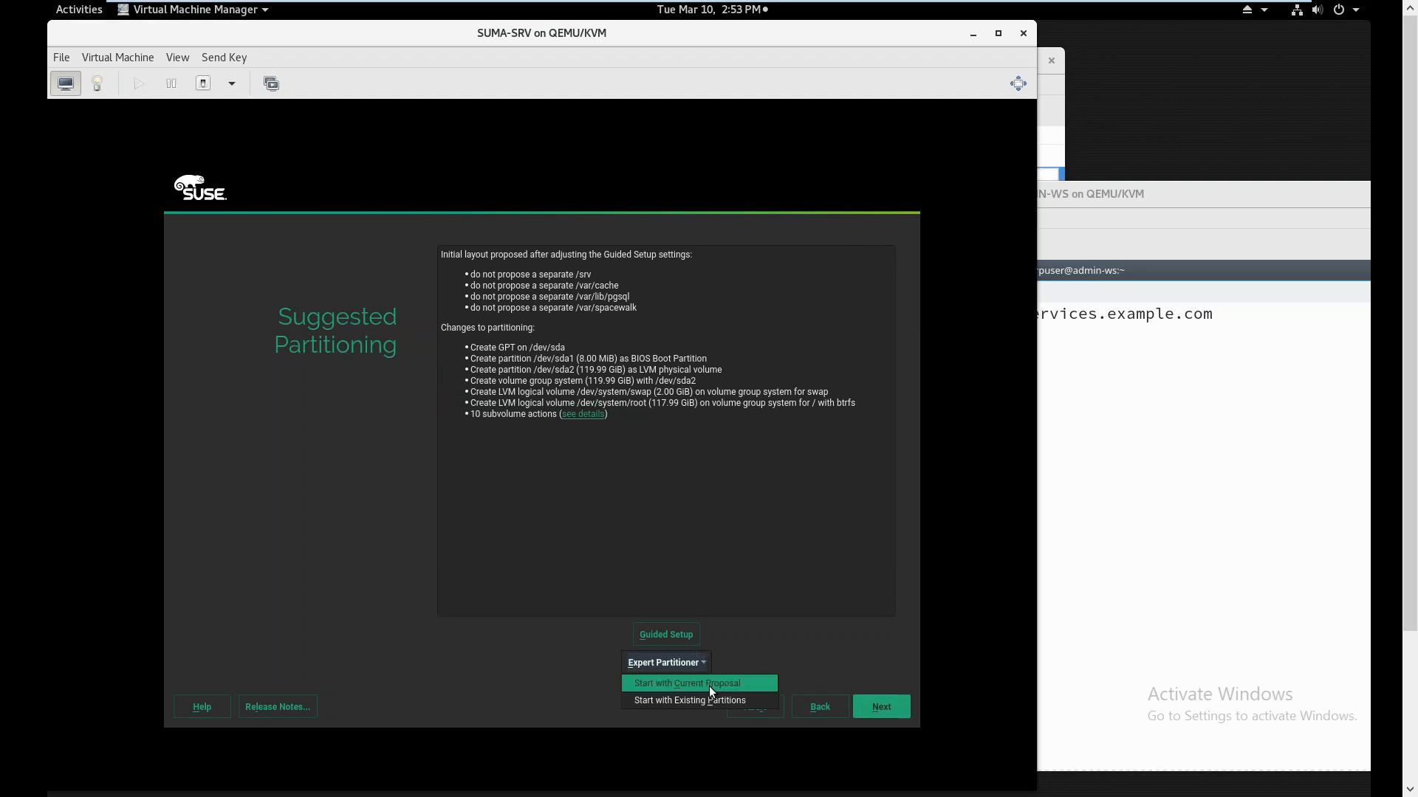
click(709, 686)
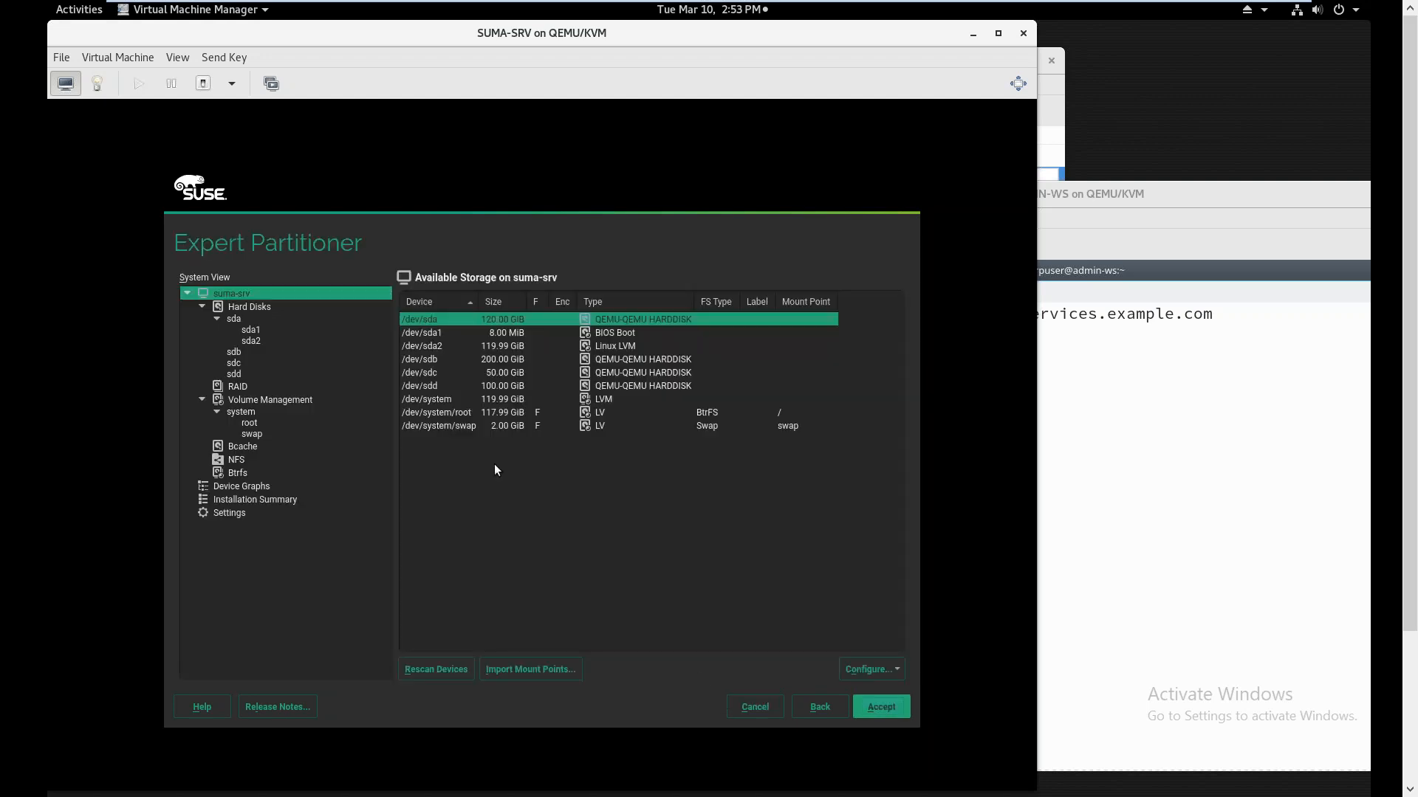
click(233, 318)
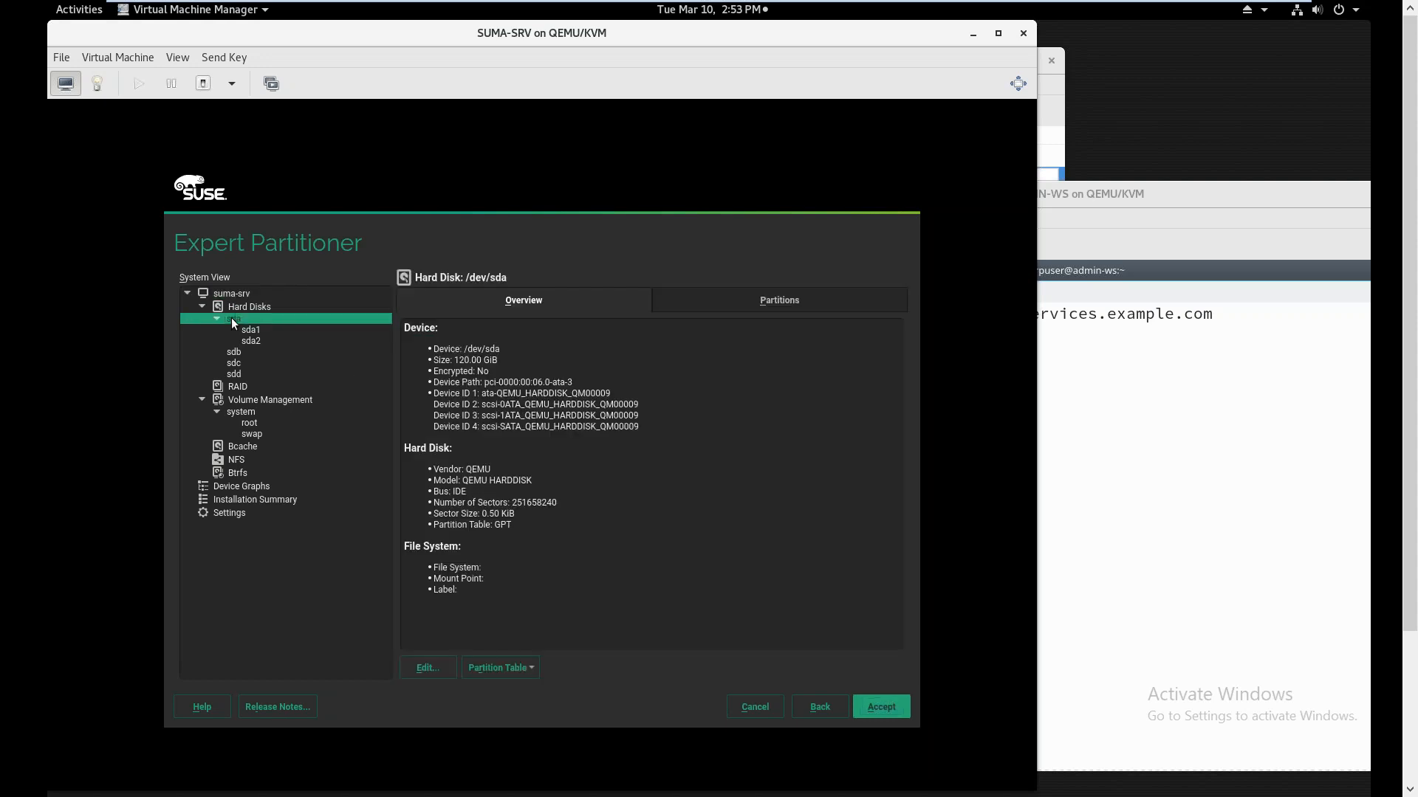
click(246, 331)
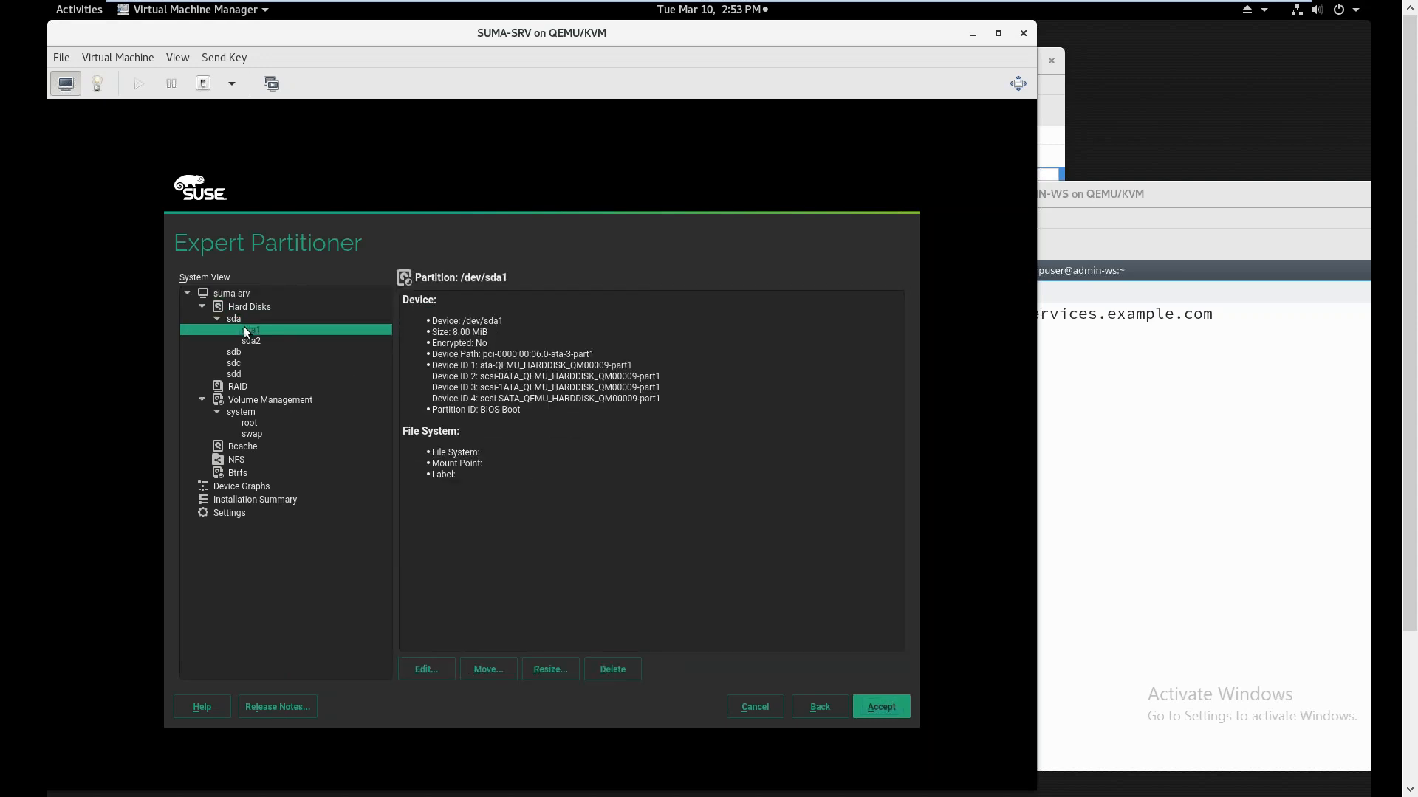
click(234, 352)
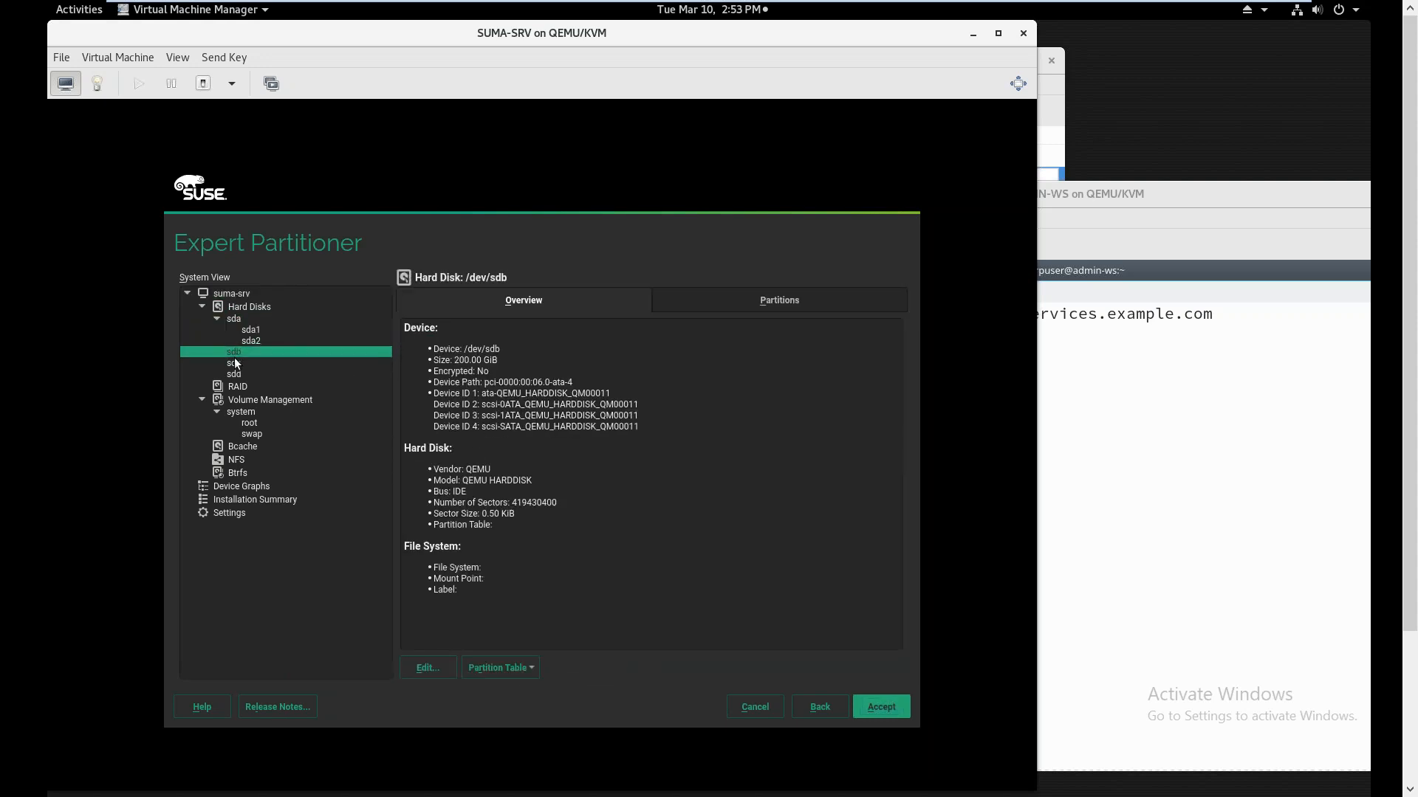
click(235, 364)
click(234, 373)
click(233, 319)
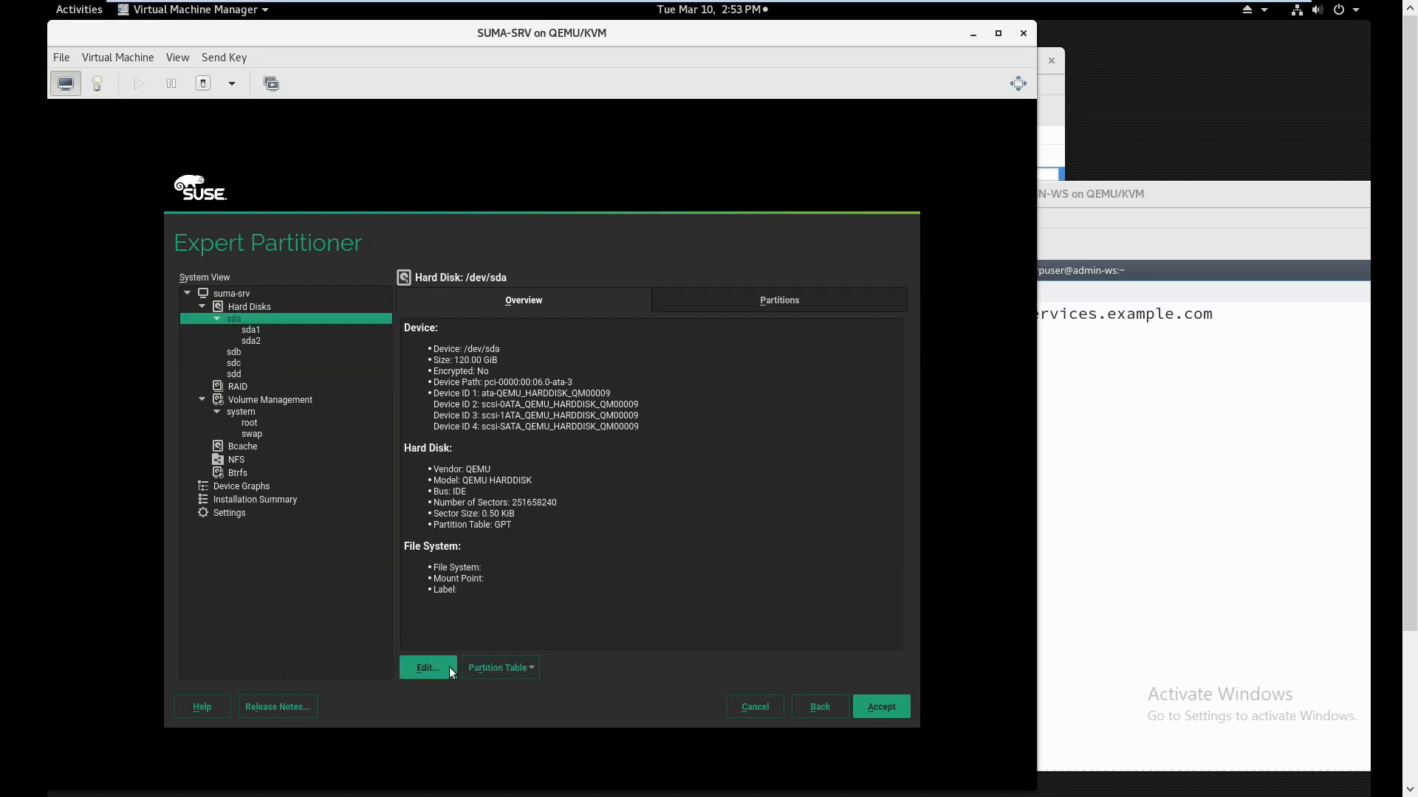
click(773, 302)
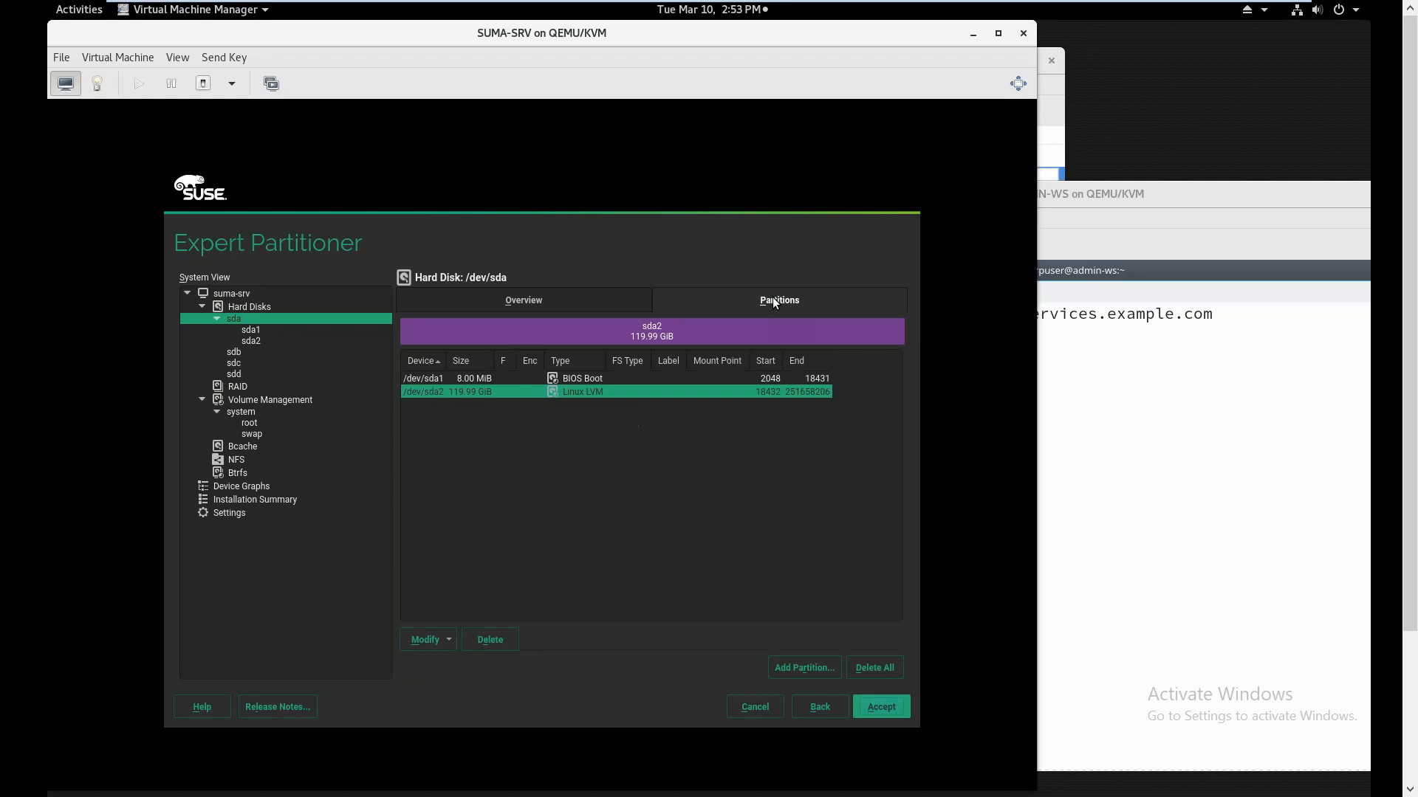
Delete the sda2 Linux LVM partition and the sda1 BIOS Boot partition, confirming each
click(487, 639)
click(530, 532)
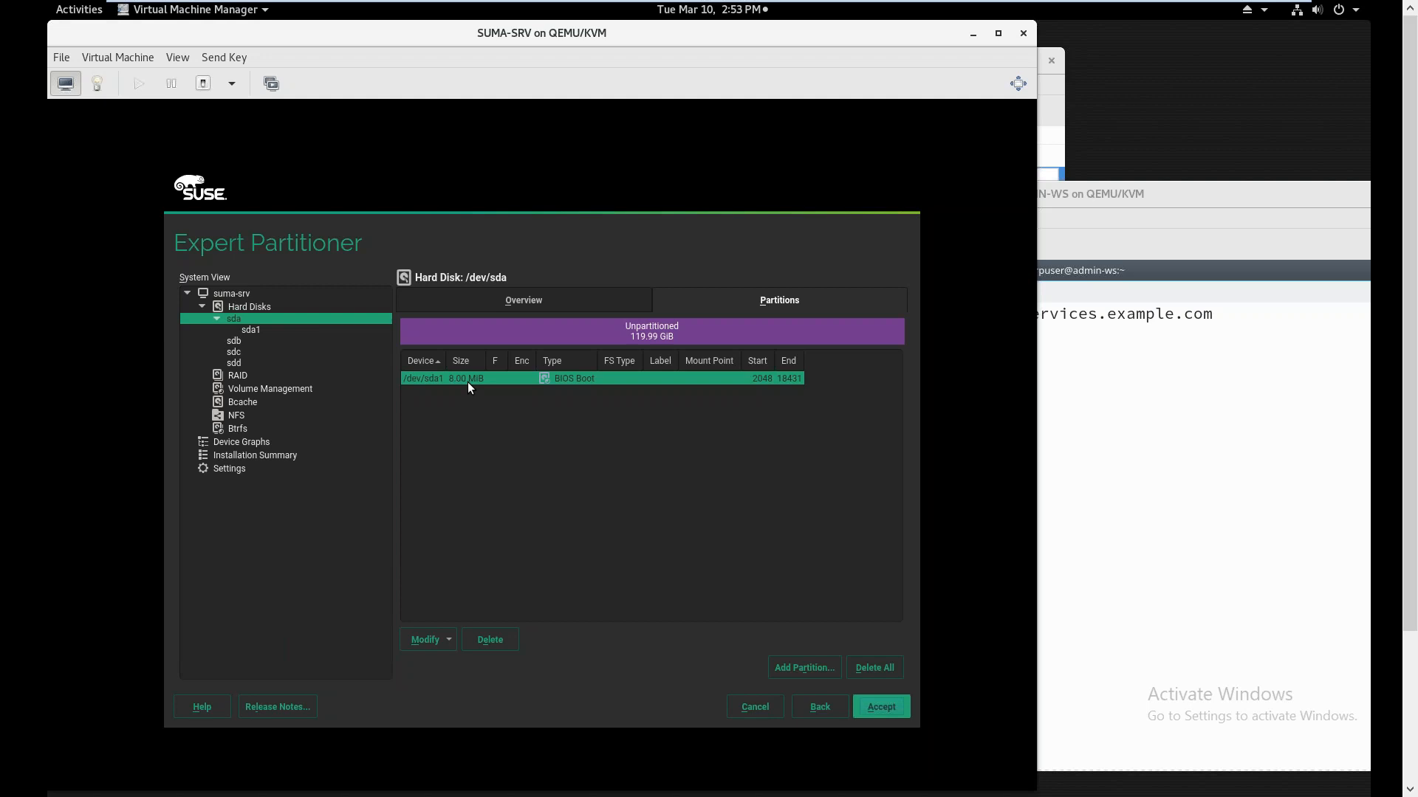
click(493, 639)
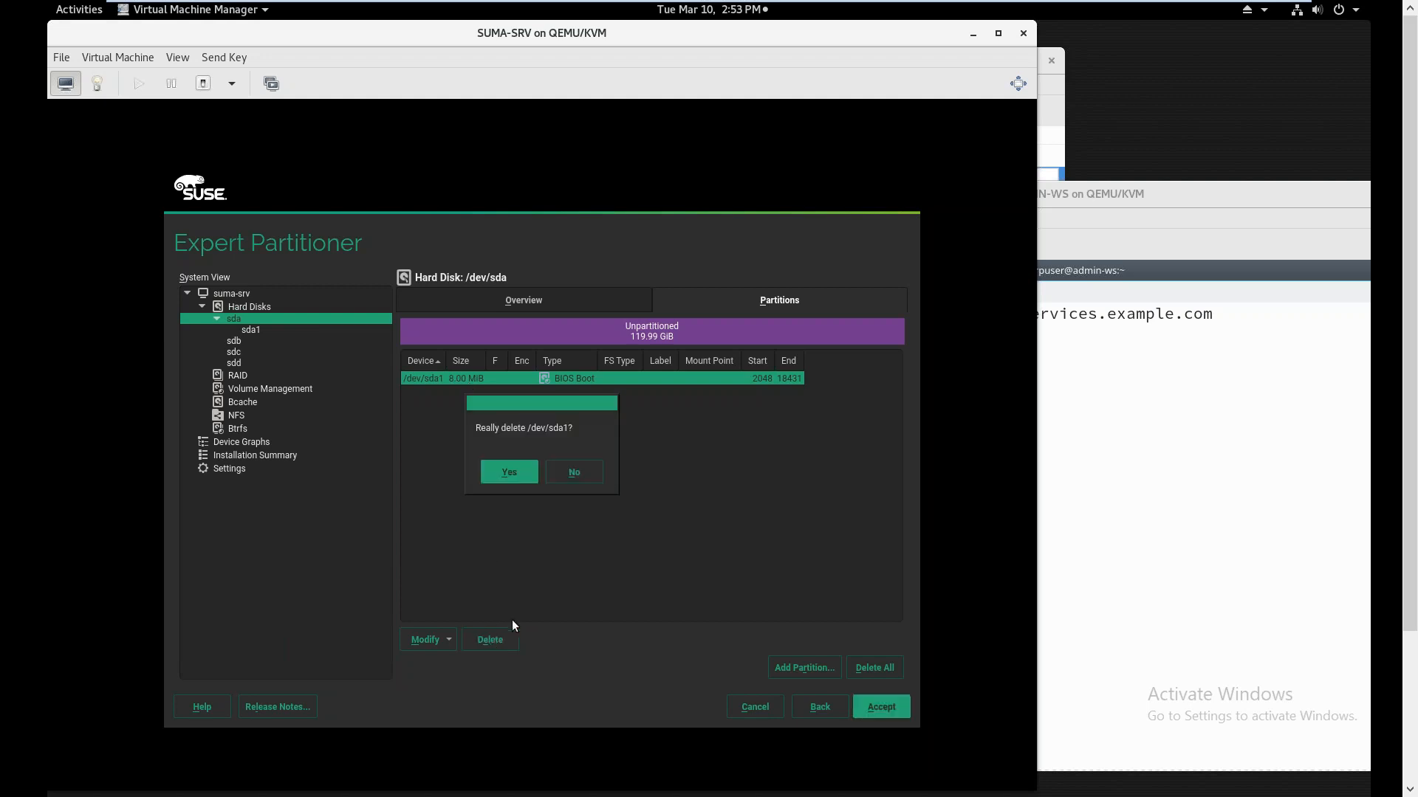
click(517, 474)
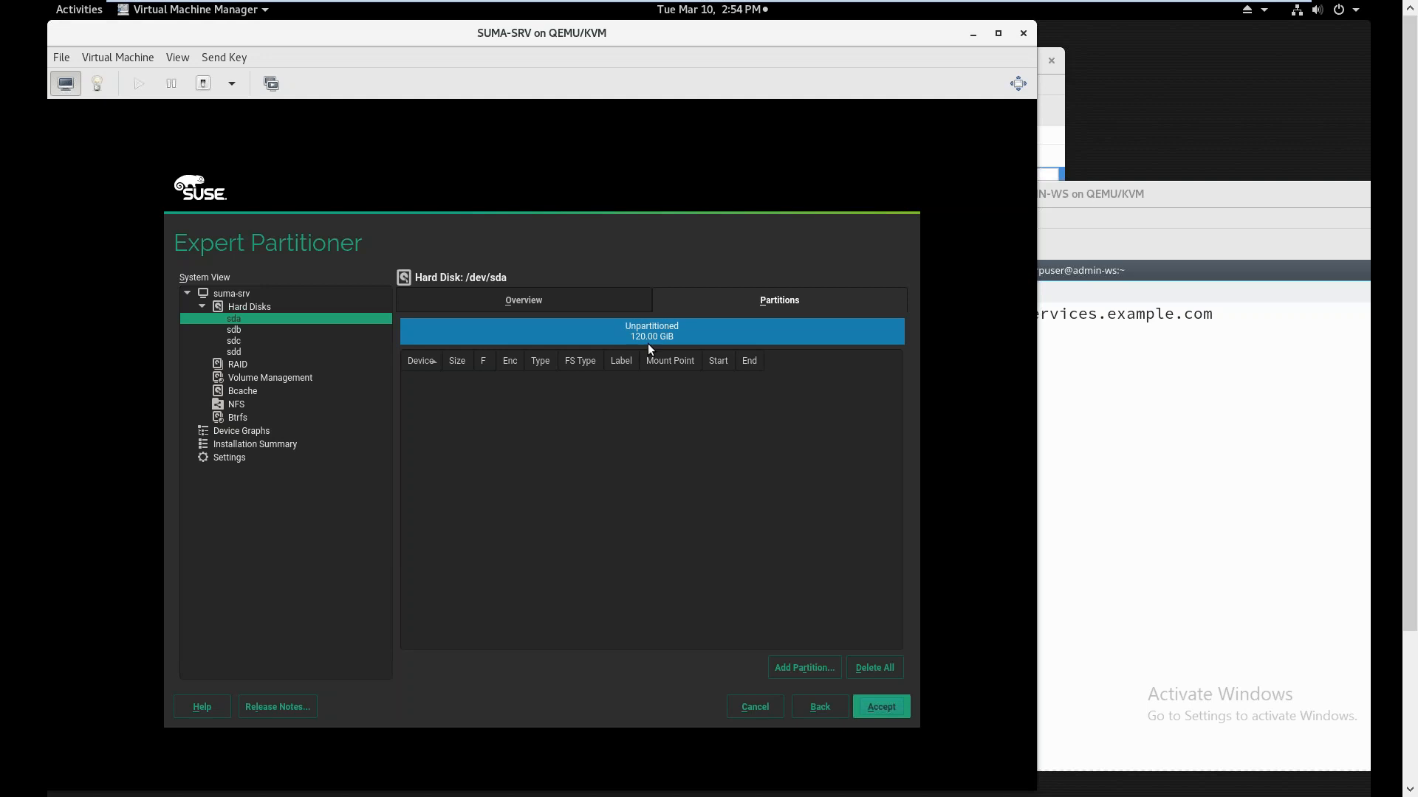
Add a 100 GiB Operating System partition on sda, formatted Btrfs and mounted at /
click(819, 668)
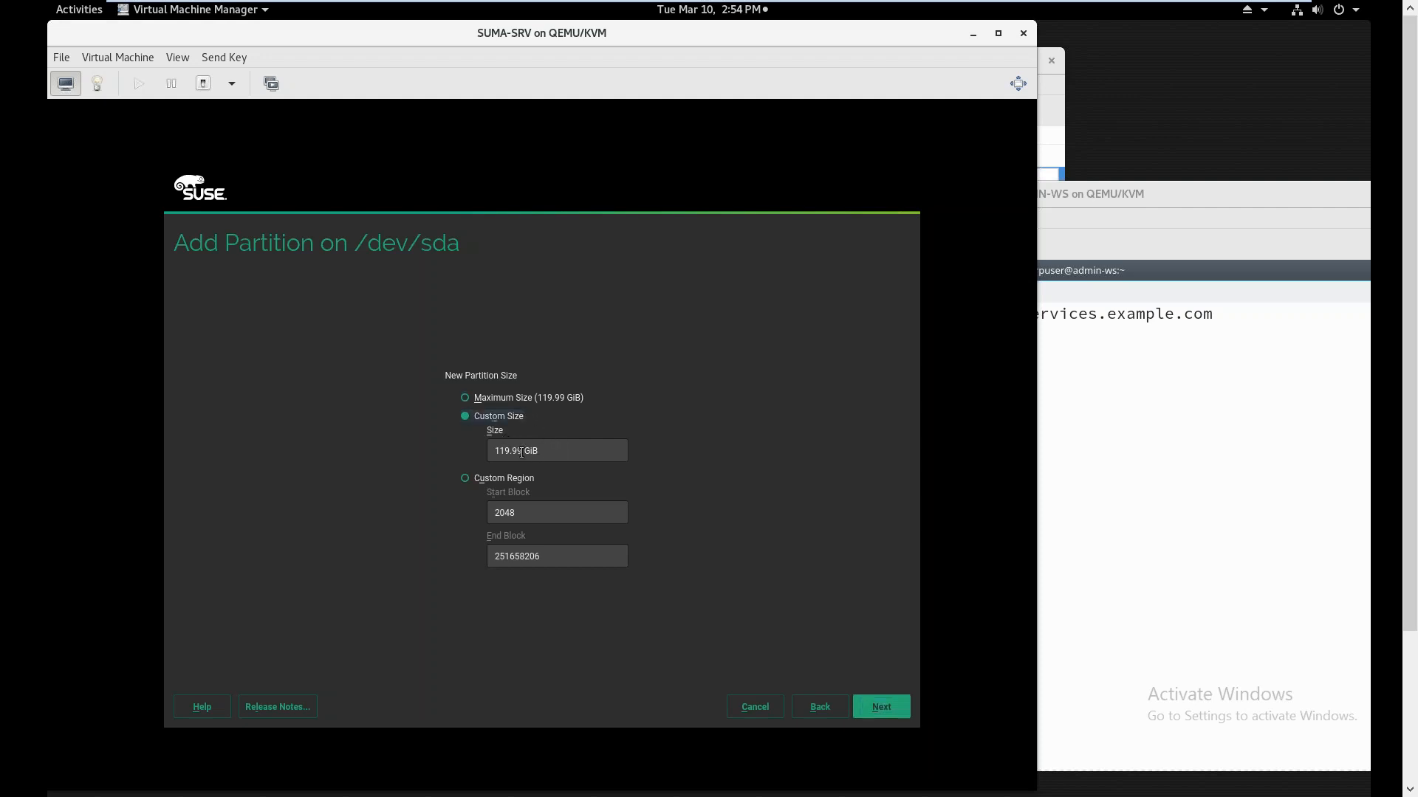
double_click(521, 452)
text(100)
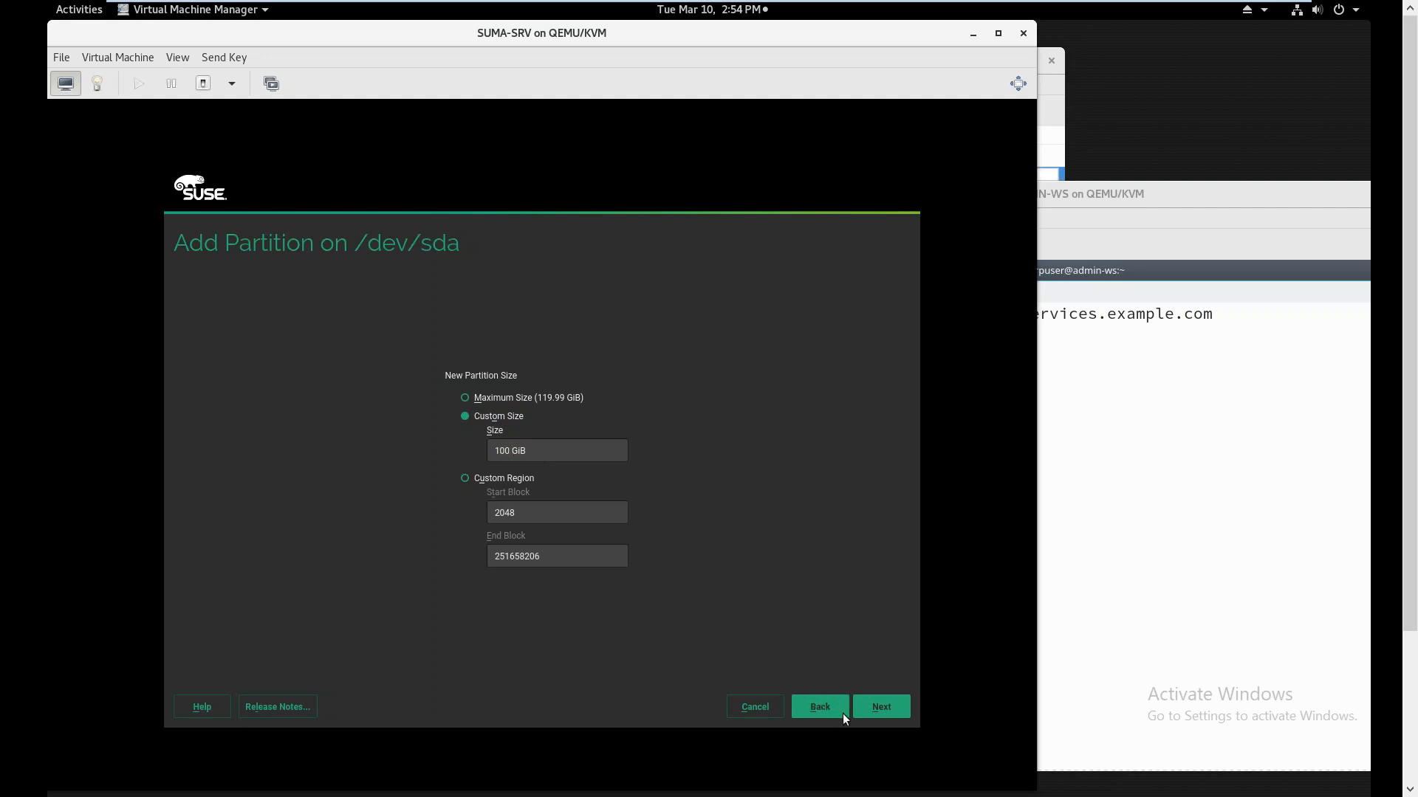
click(869, 709)
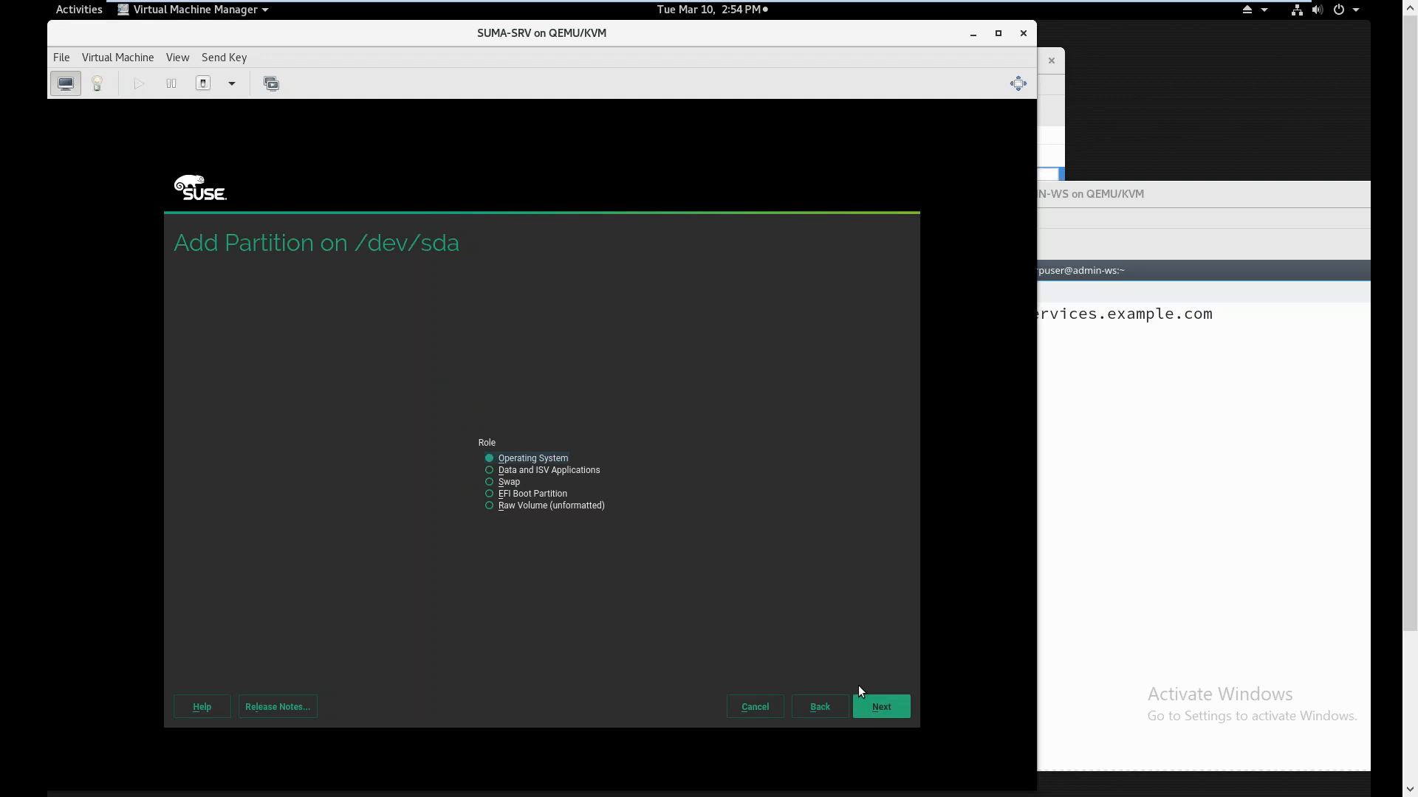
click(873, 710)
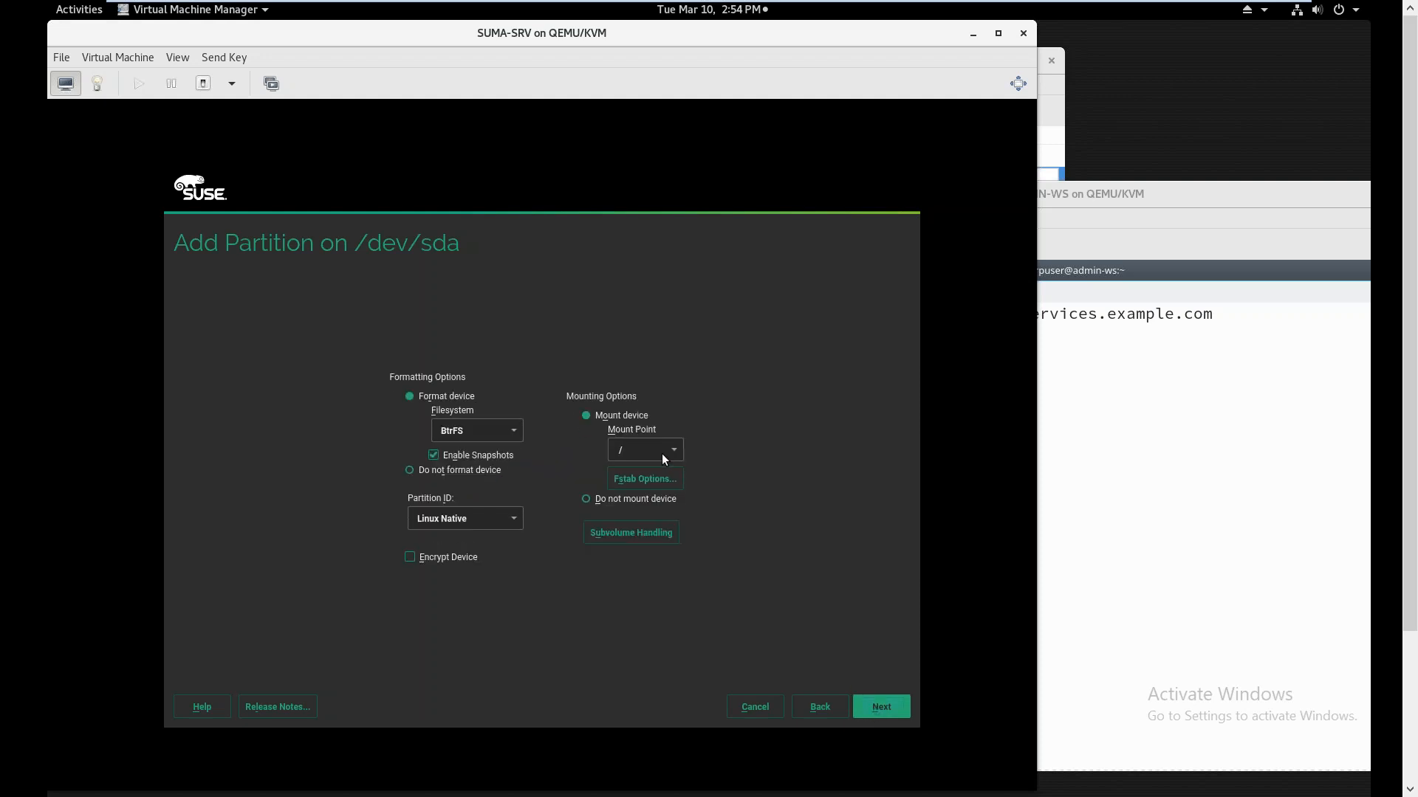
click(866, 703)
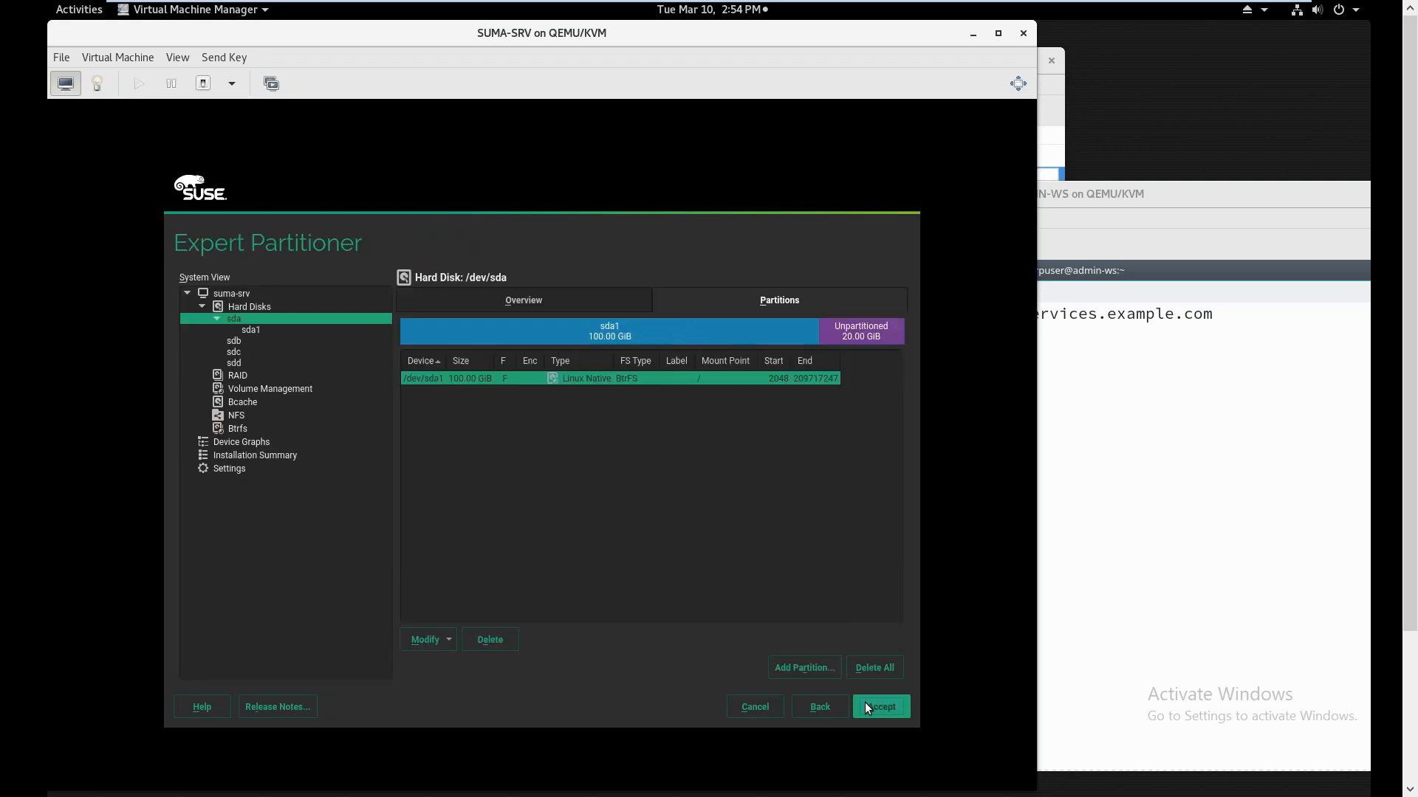
Add a 3 GiB custom-size partition on sda with the Swap role
click(816, 665)
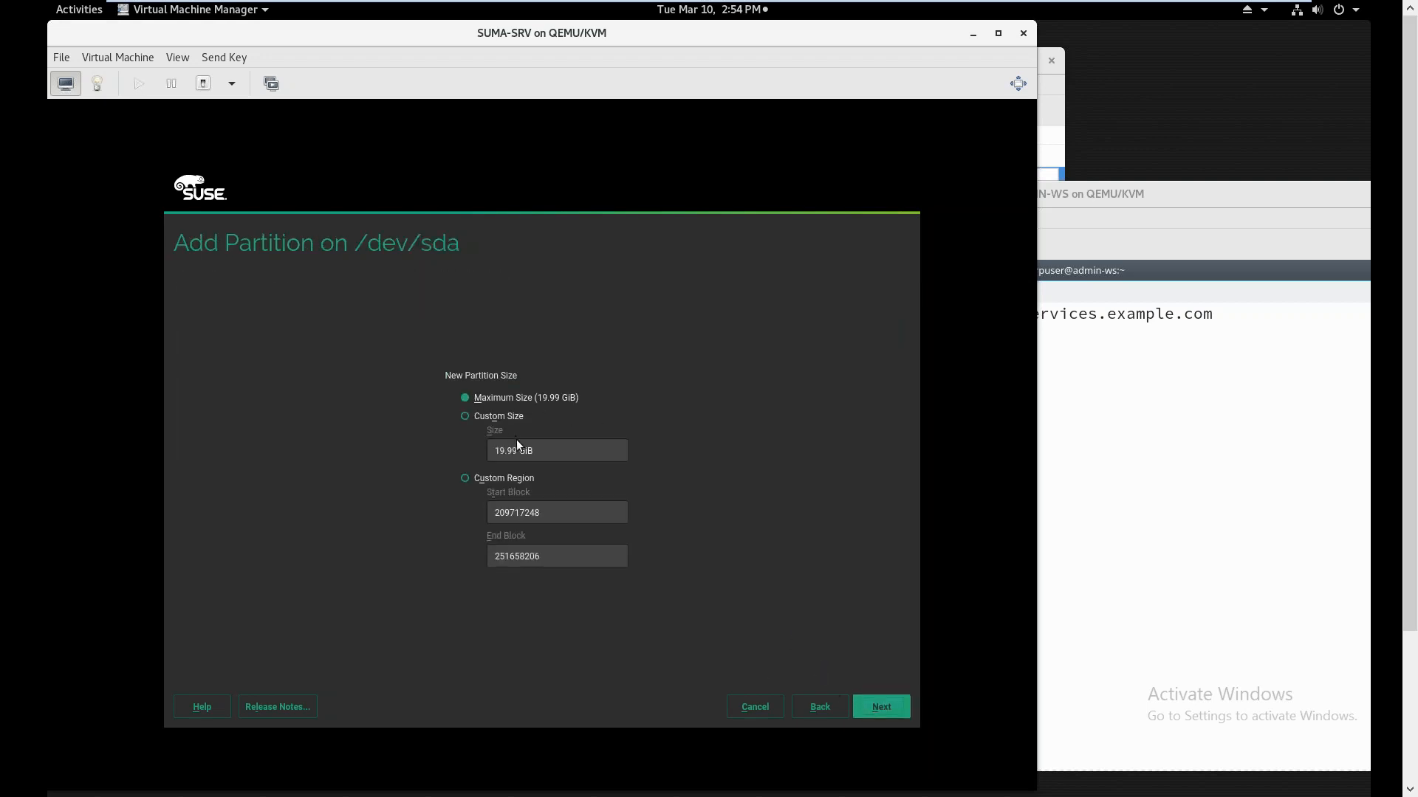
click(506, 418)
drag(519, 450, 508, 451)
key(shift+Home)
key(BackSpace)
text(3)
click(886, 707)
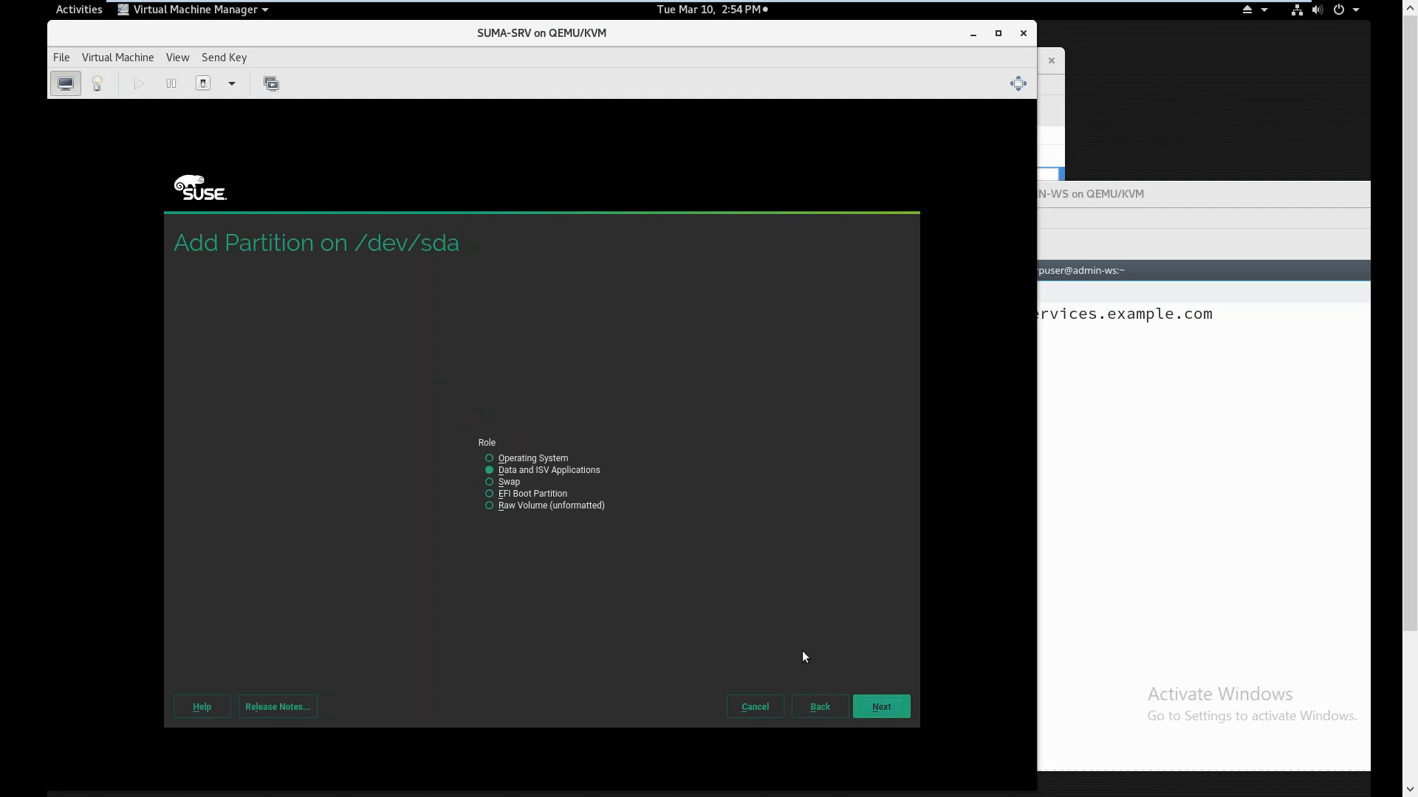
click(516, 484)
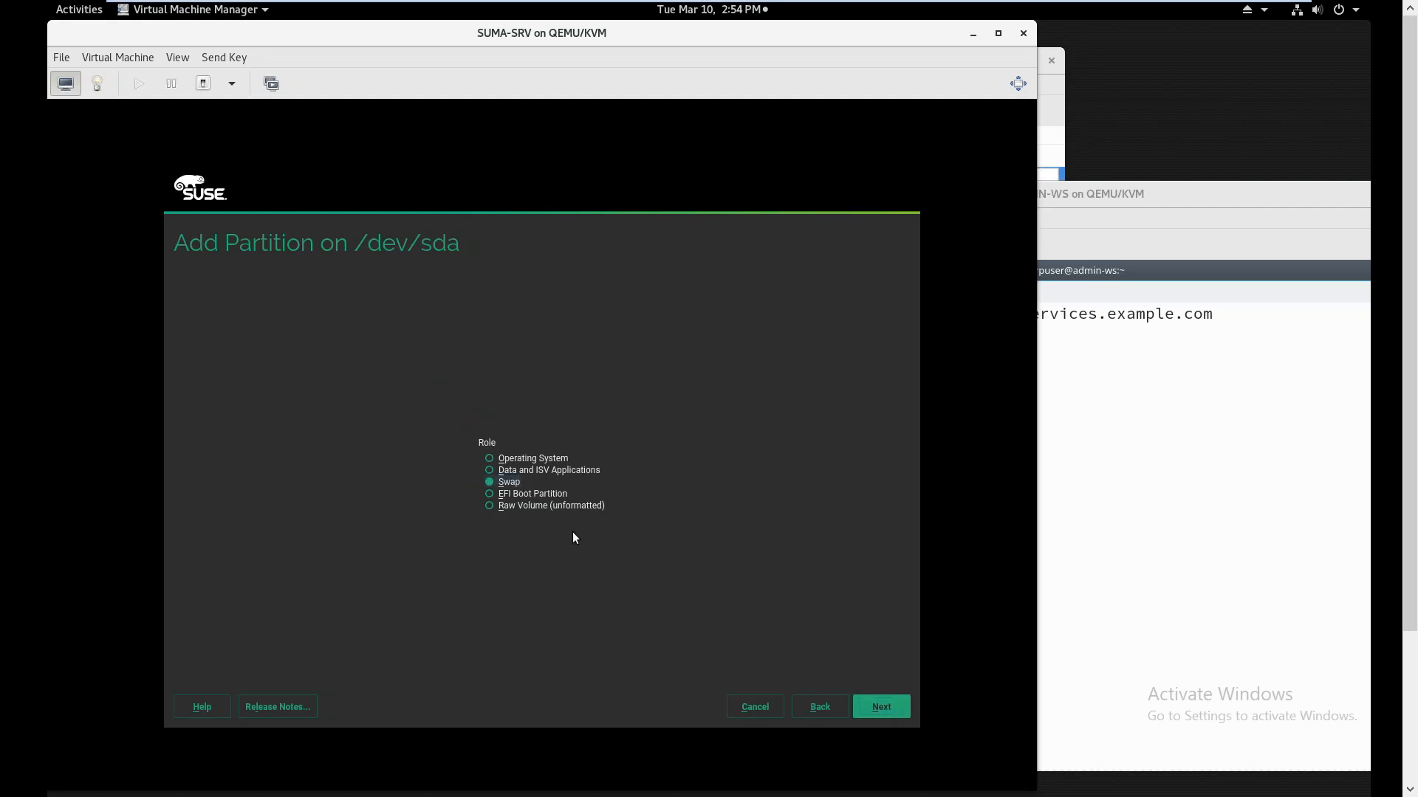
click(874, 715)
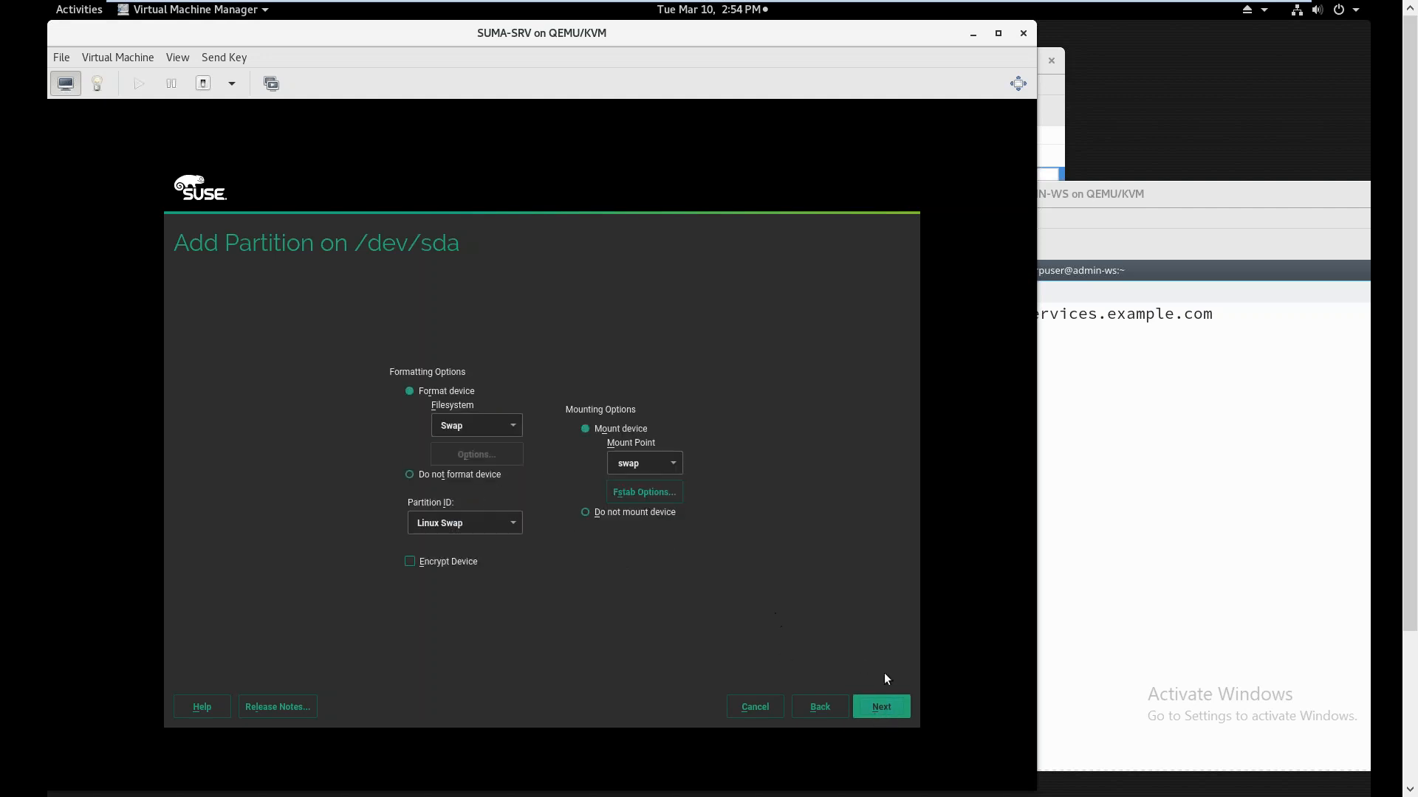
click(895, 707)
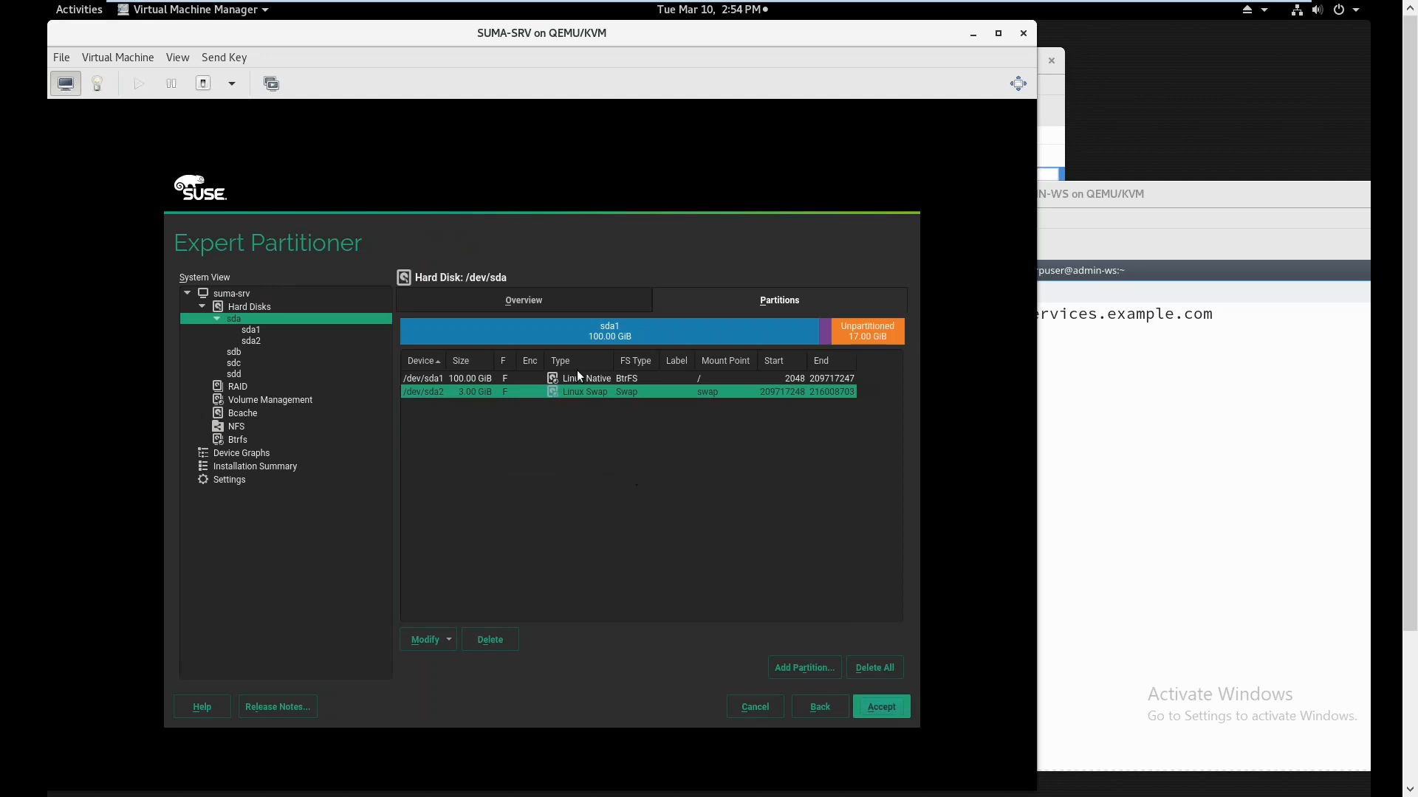
View the overviews of disks sdb and sdc in the System View, ending on sdb
click(234, 351)
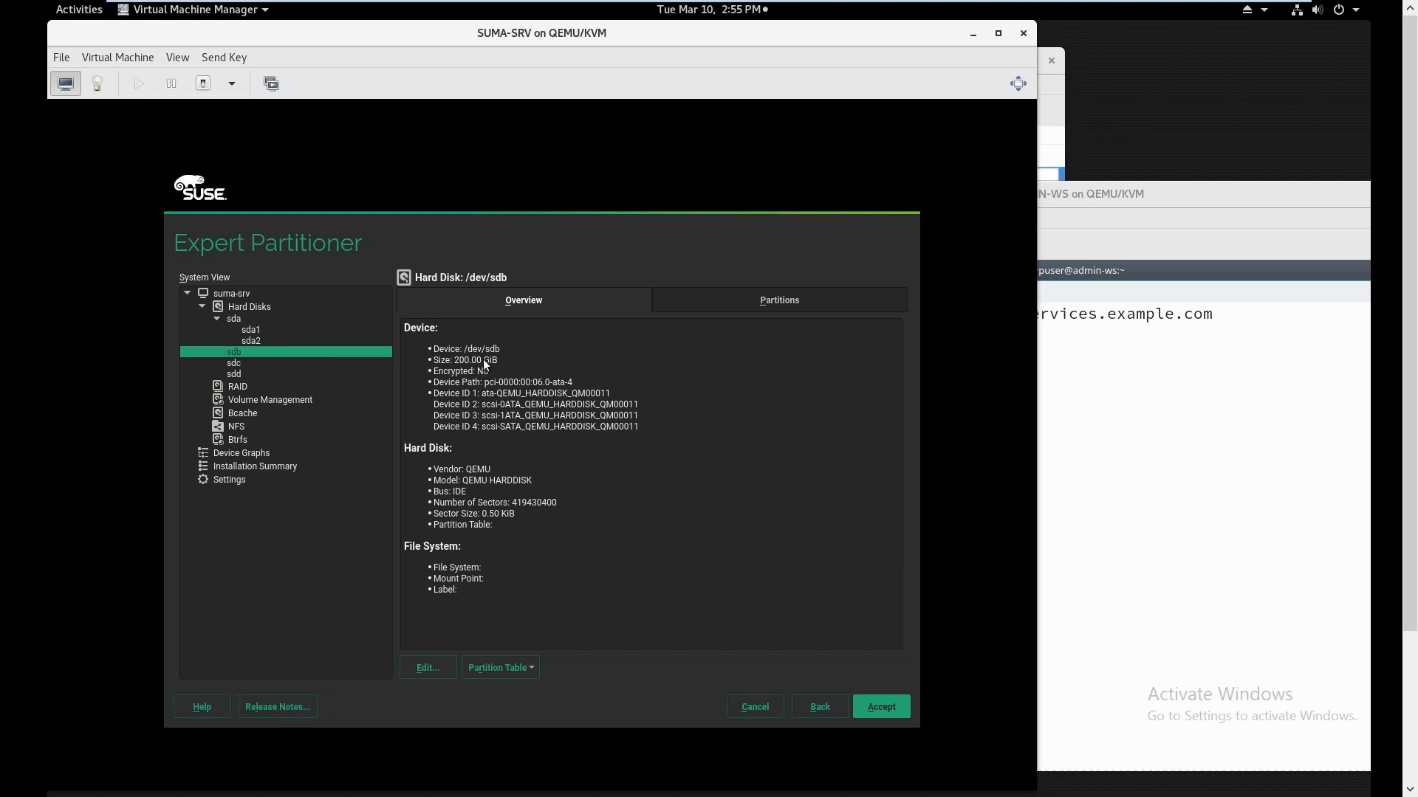
click(251, 363)
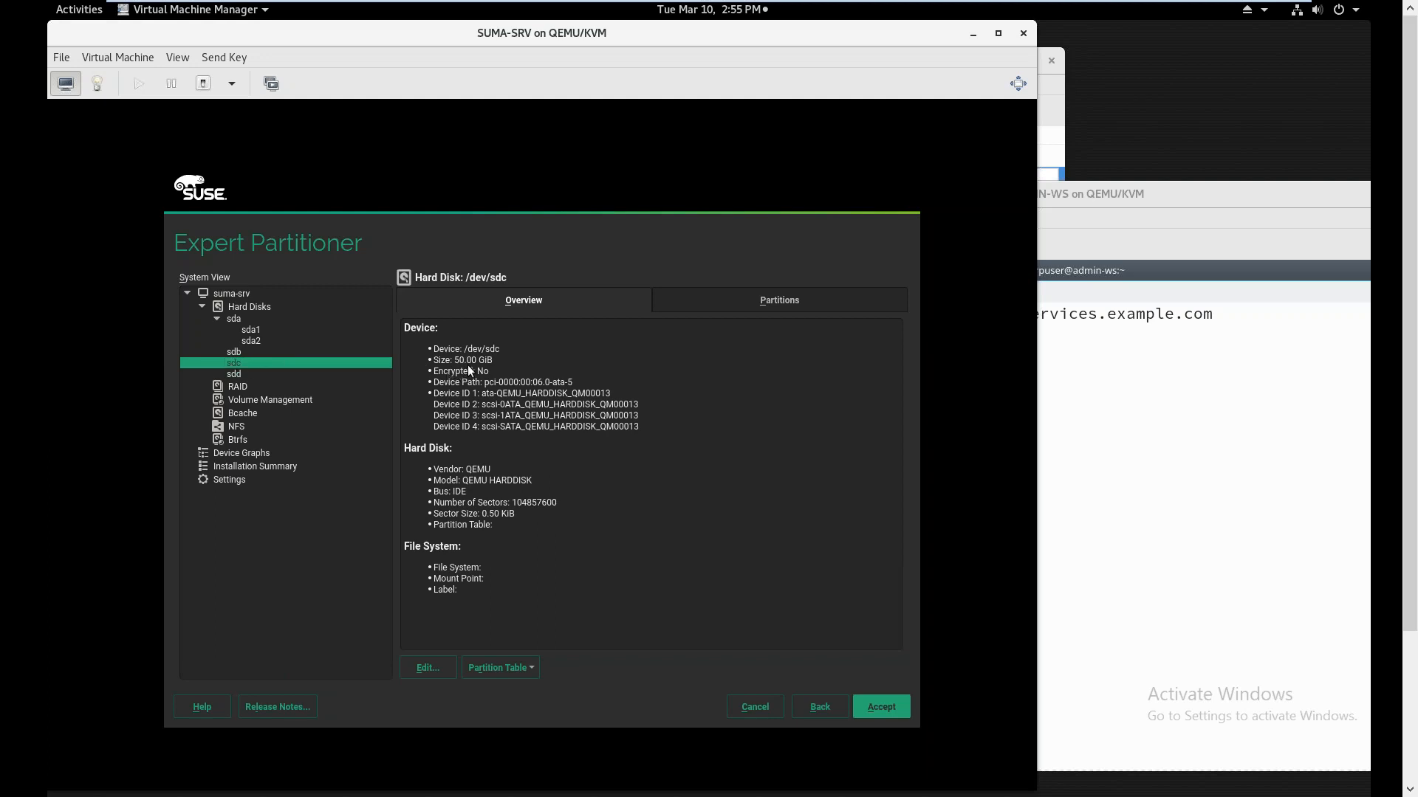
click(242, 351)
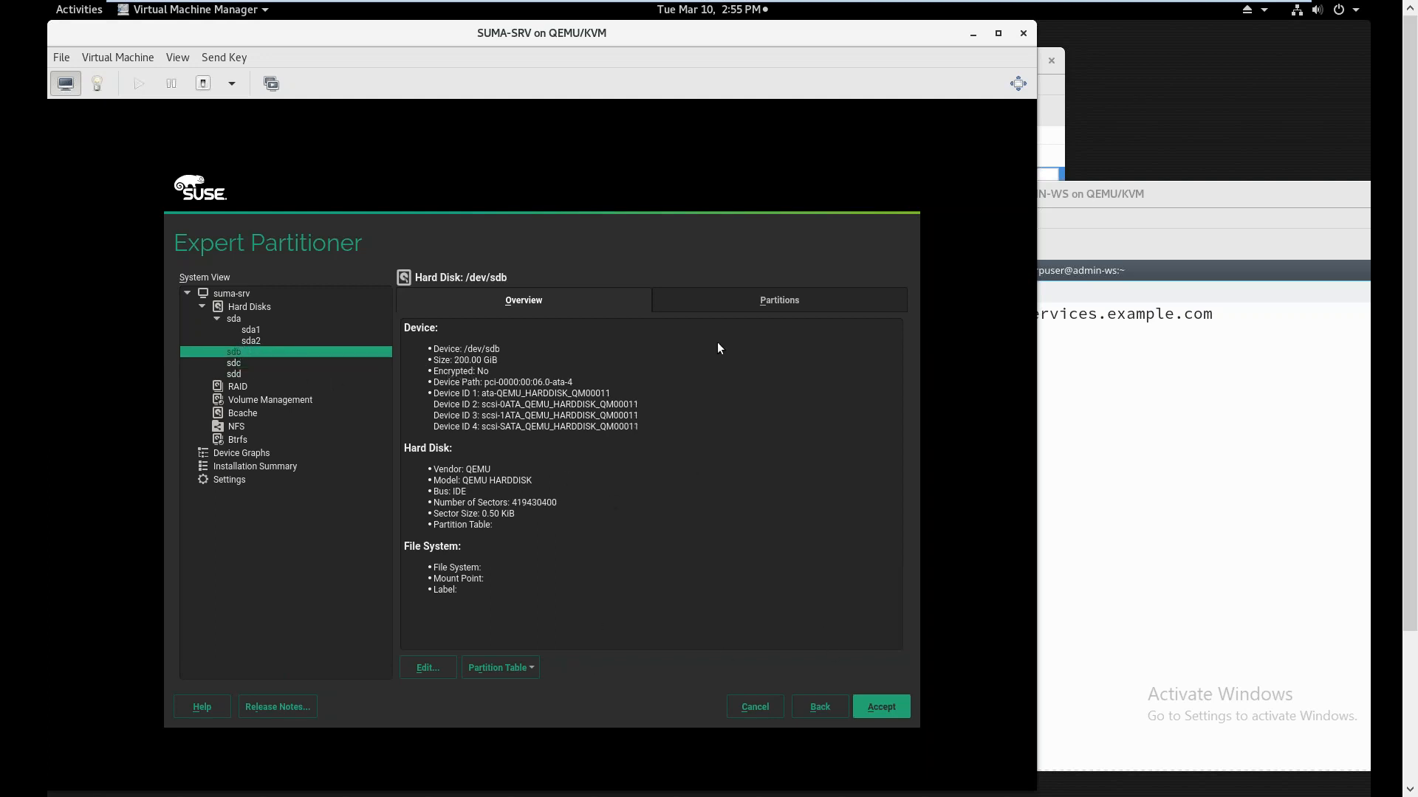
Add a maximum-size Data and ISV Applications XFS partition on /dev/sdb, defaulting to /home
click(742, 299)
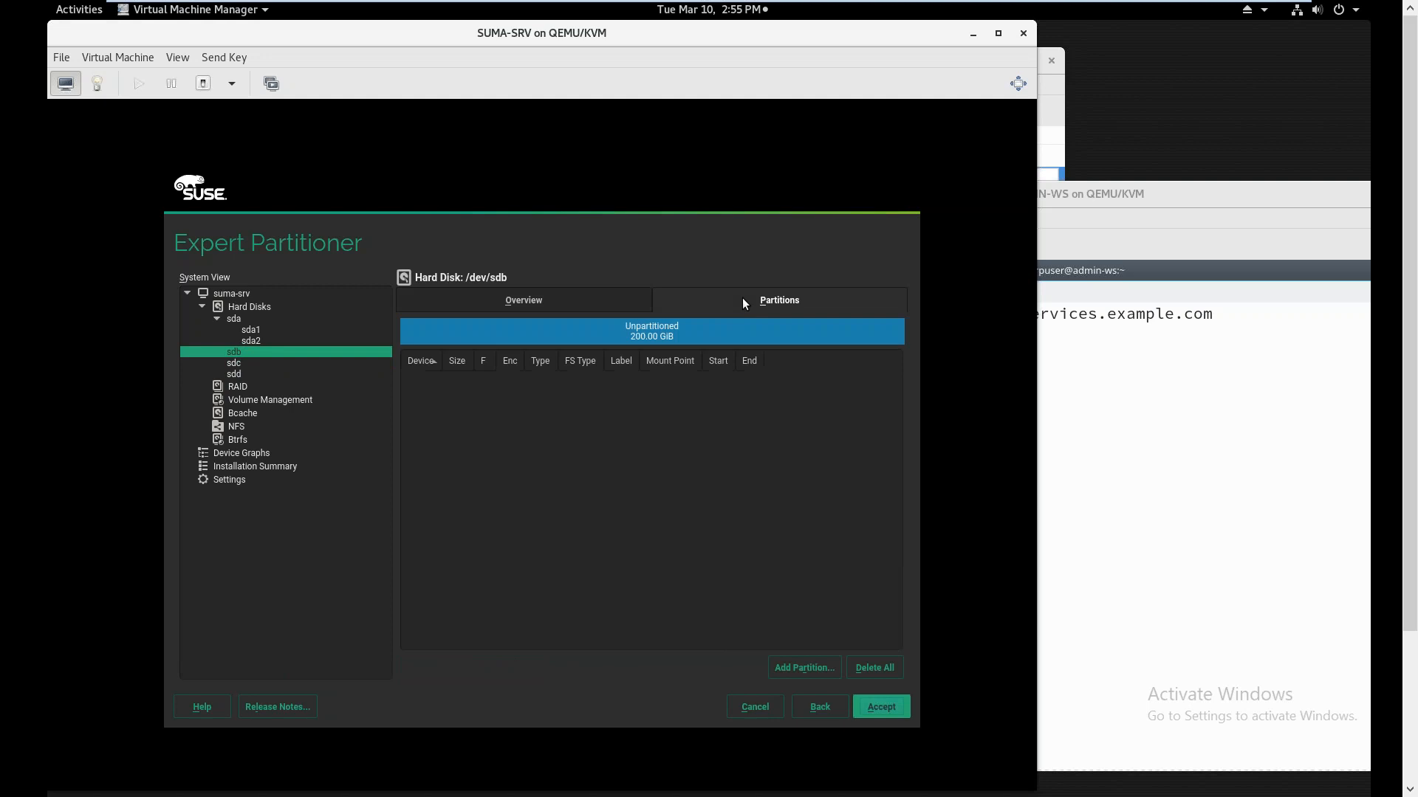
click(819, 669)
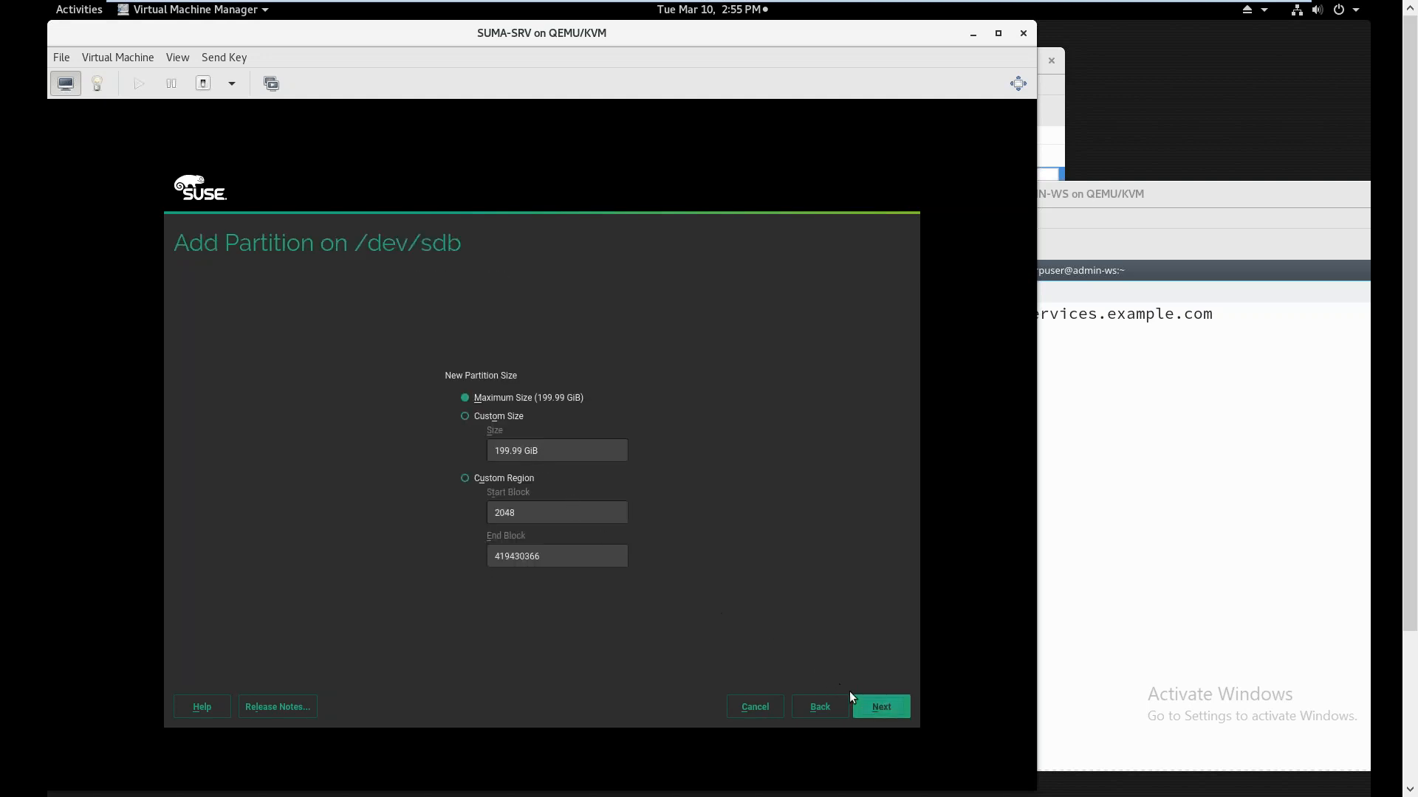
click(865, 706)
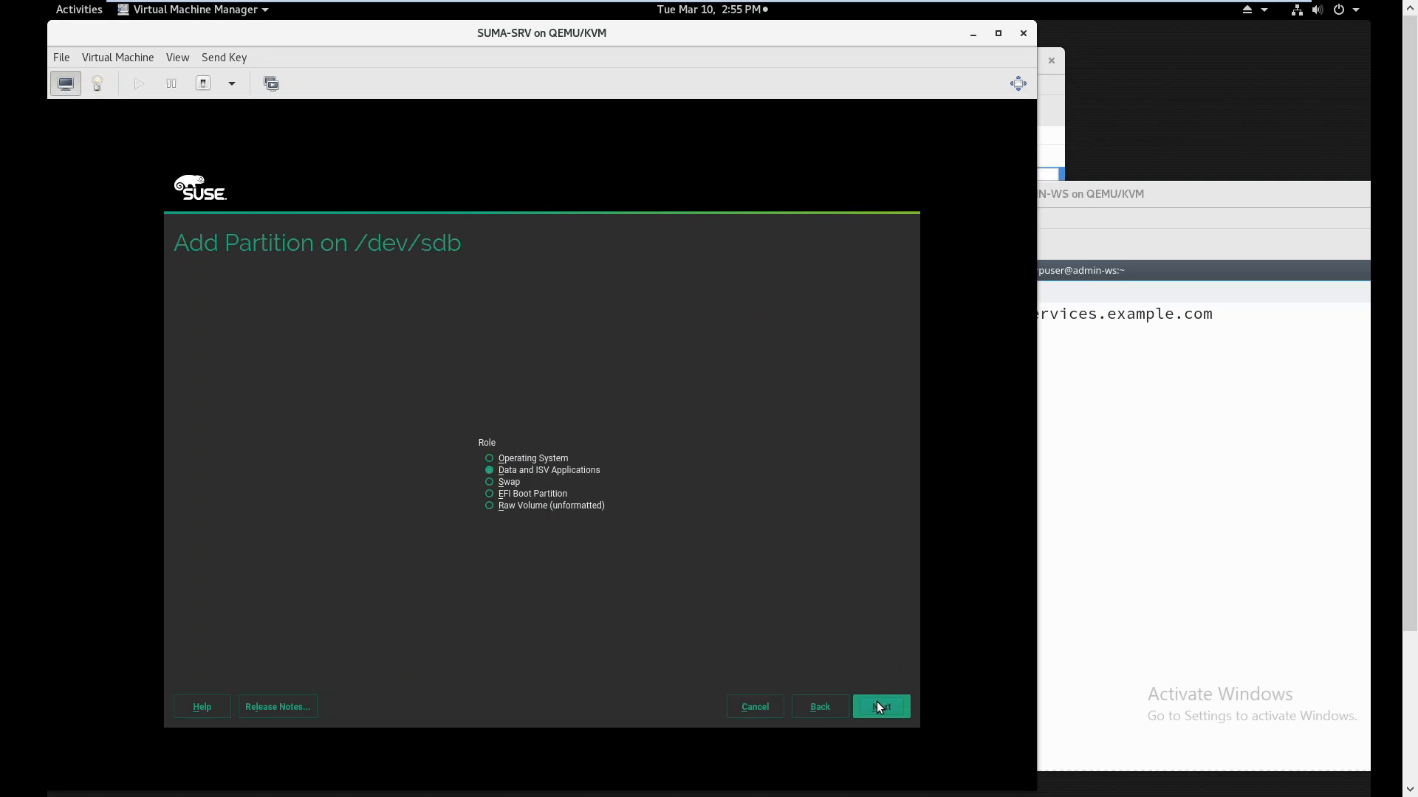
click(878, 707)
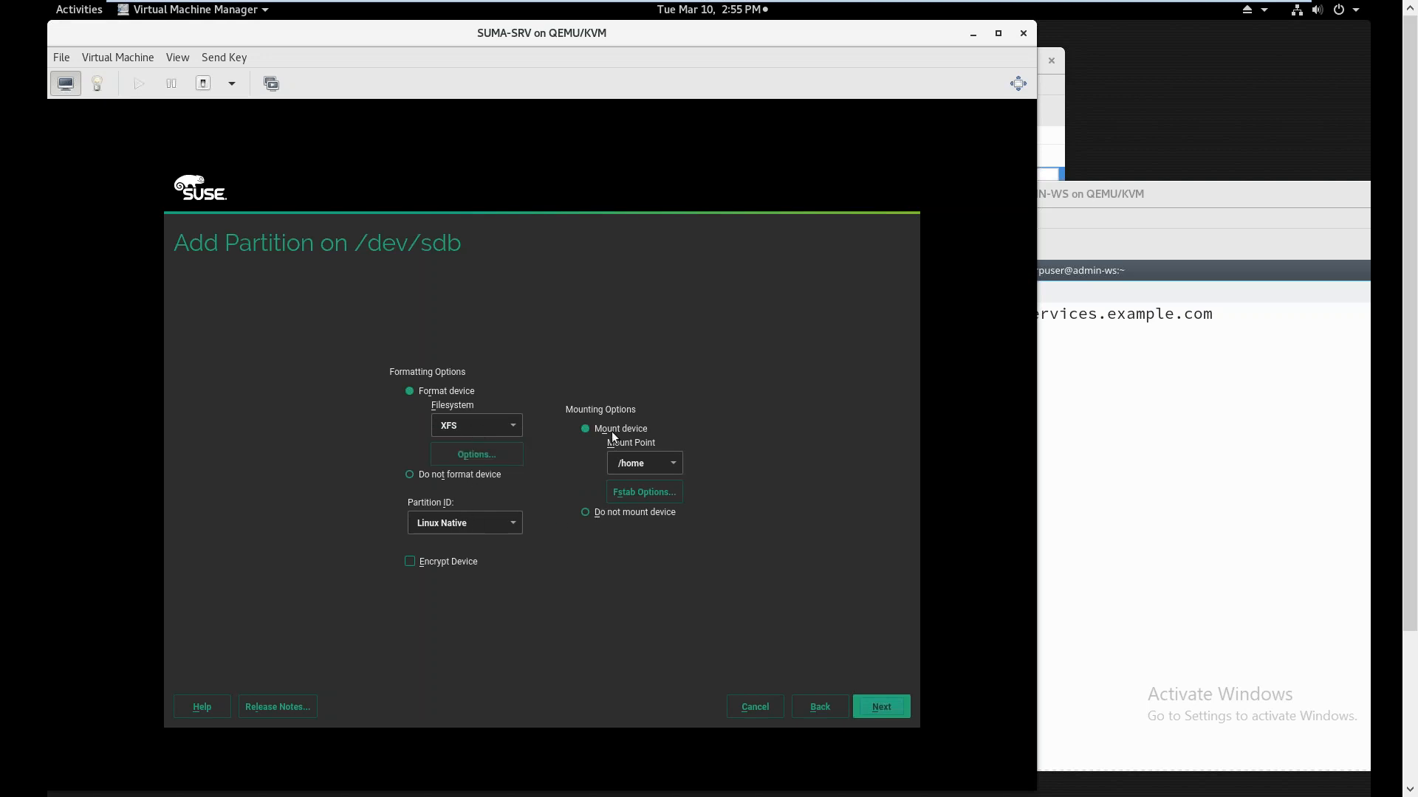
click(673, 463)
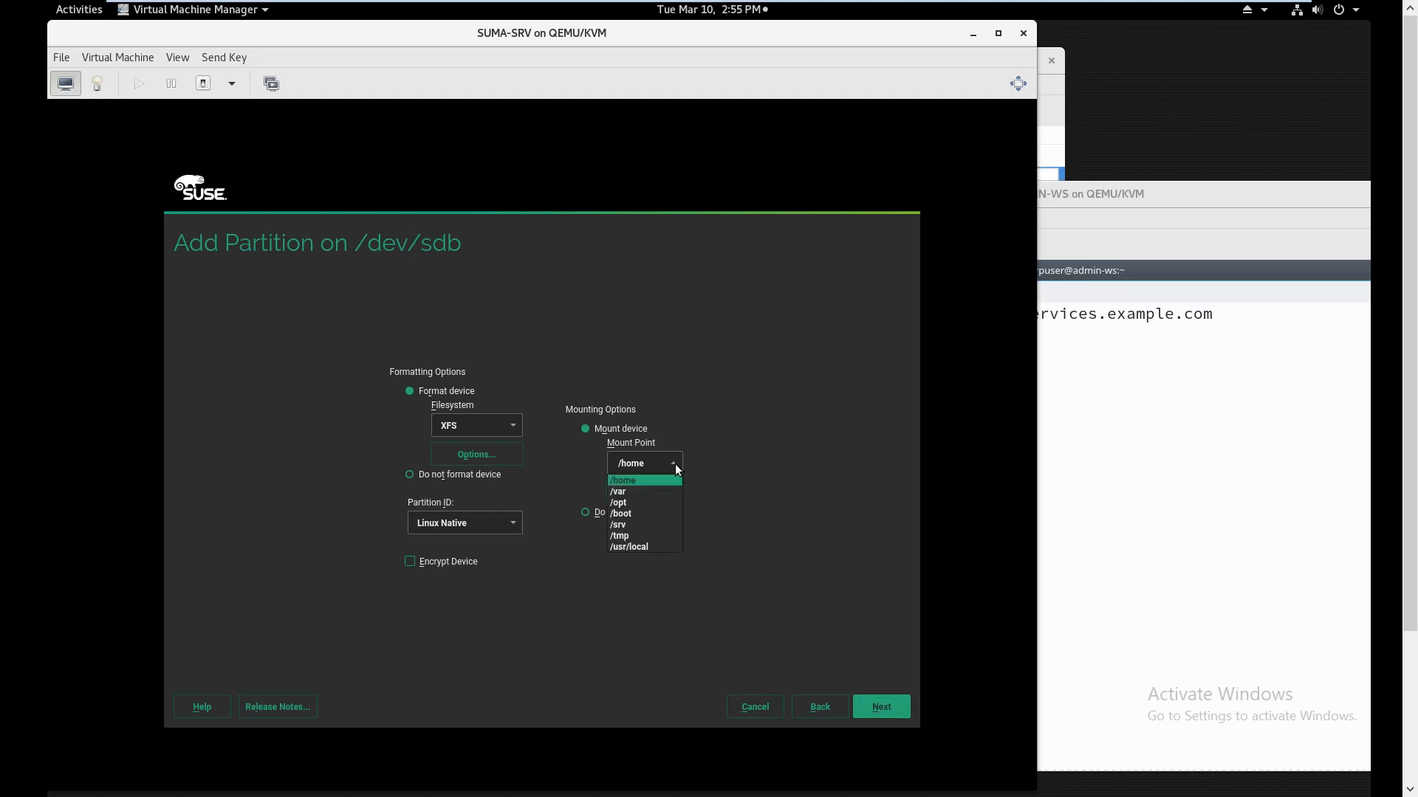
click(694, 419)
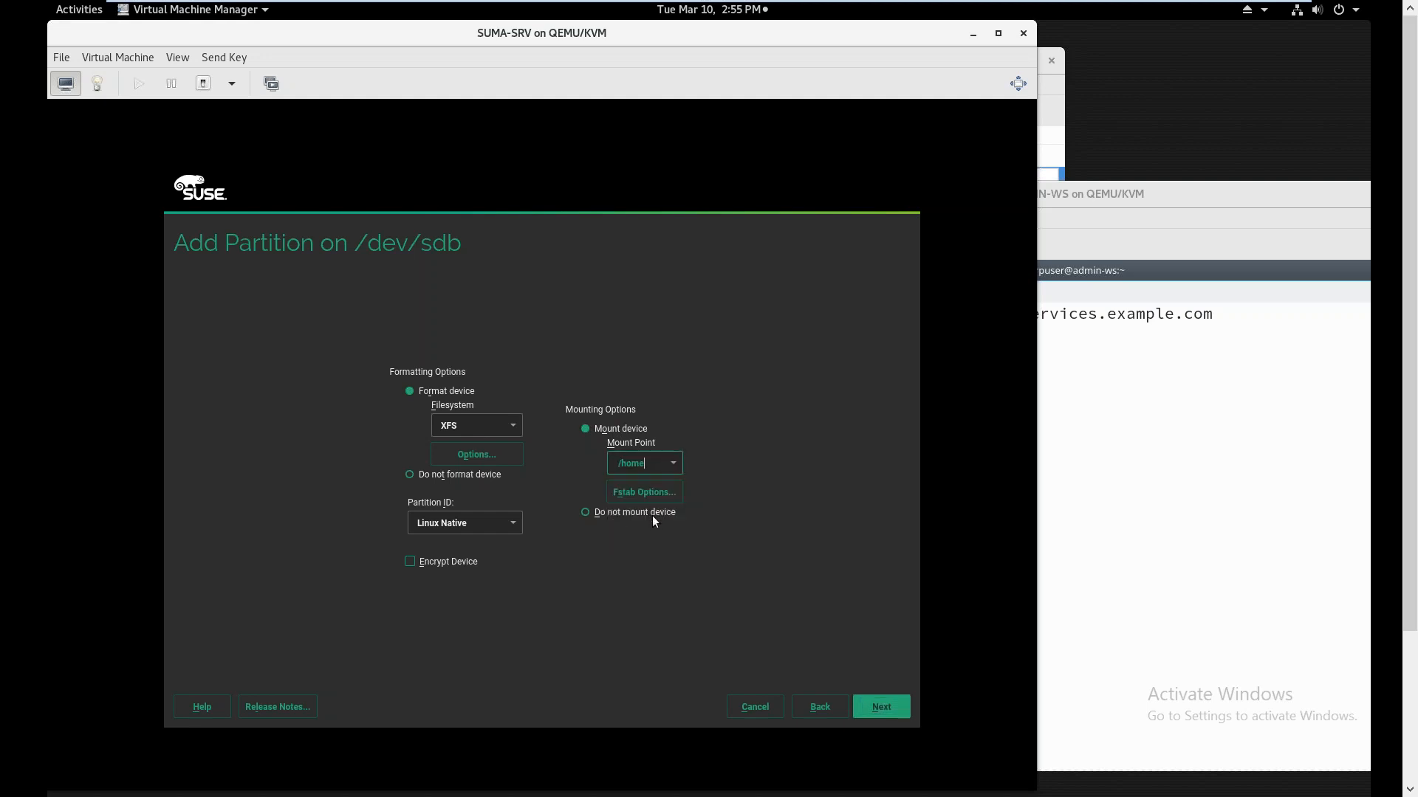
Review the fstab mount options without changes and toggle the VM's full-screen view
click(661, 493)
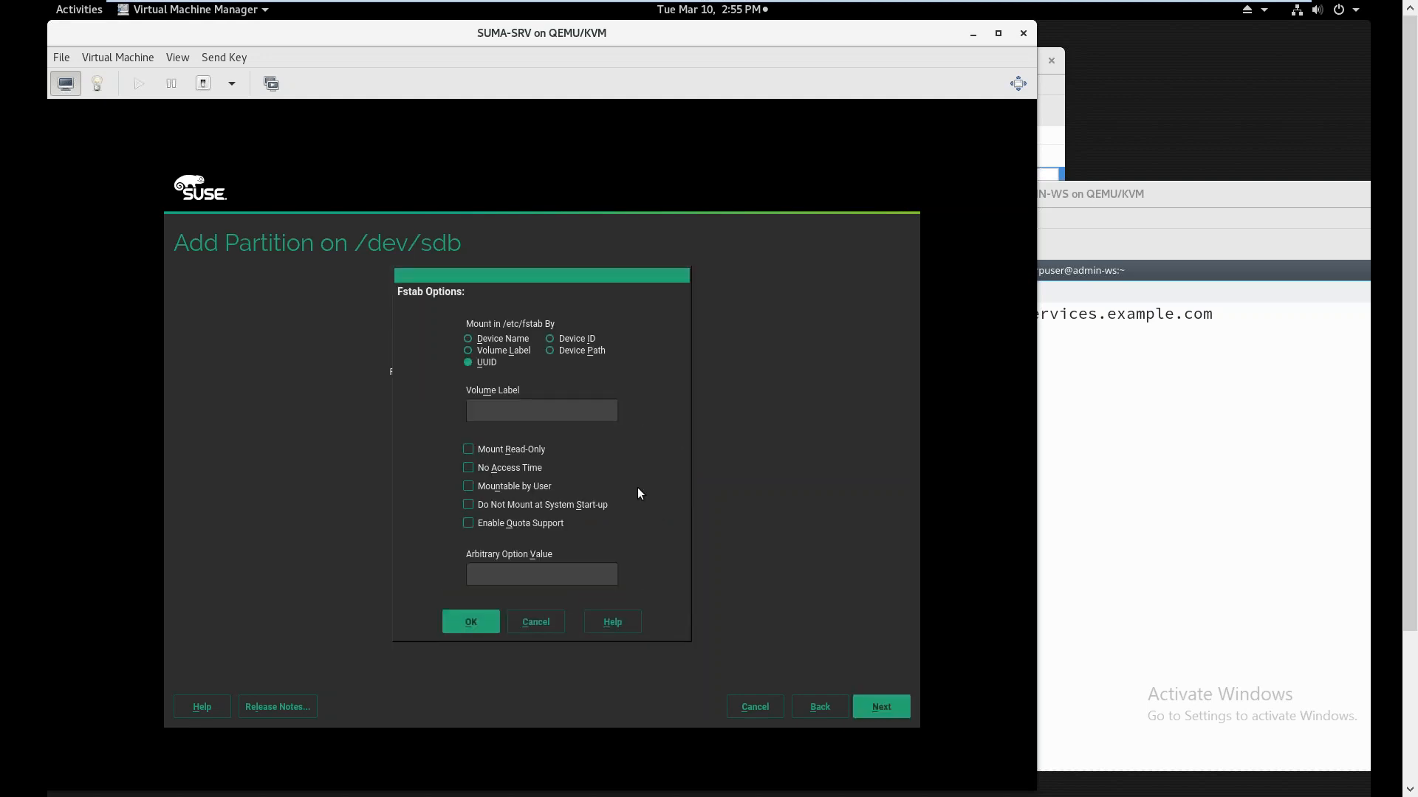
click(533, 623)
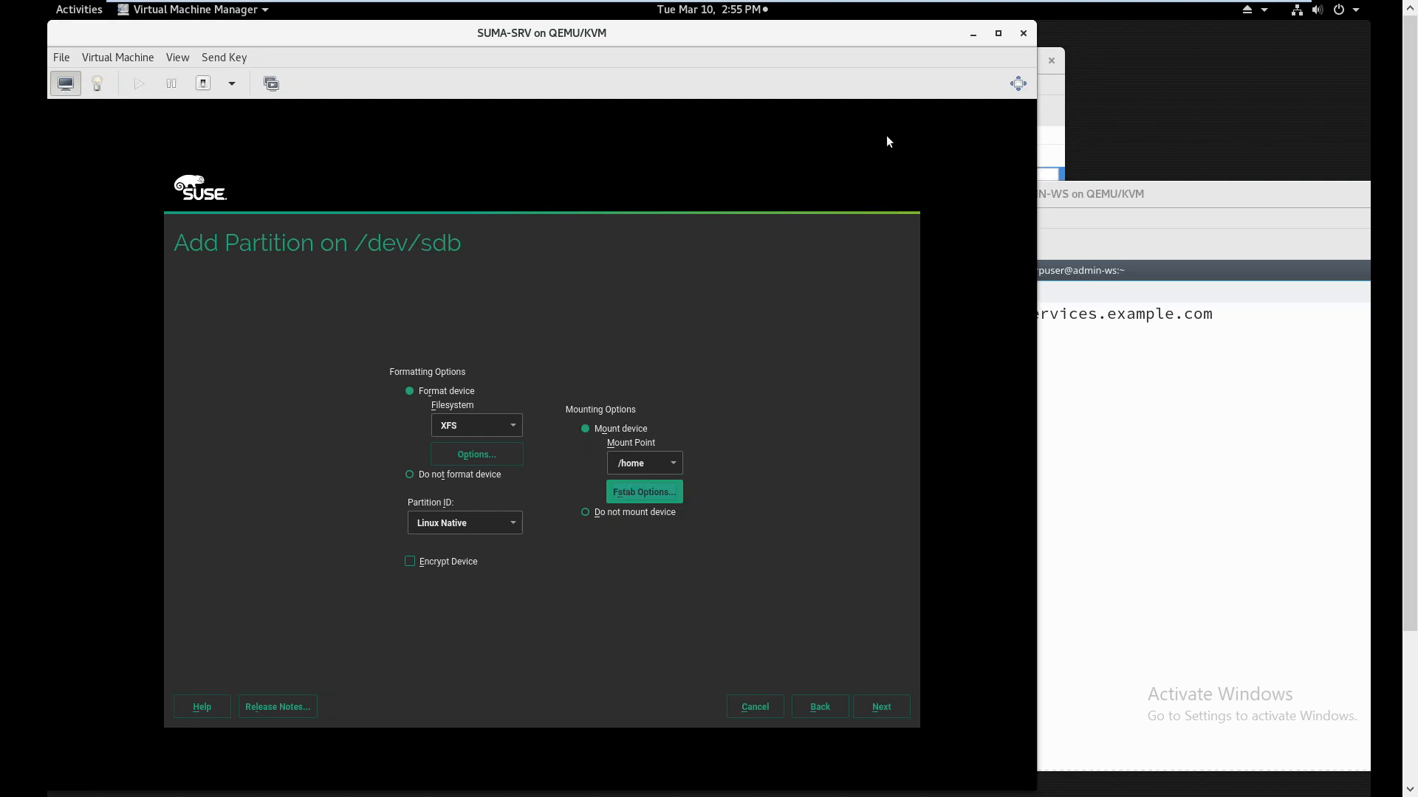
click(1265, 24)
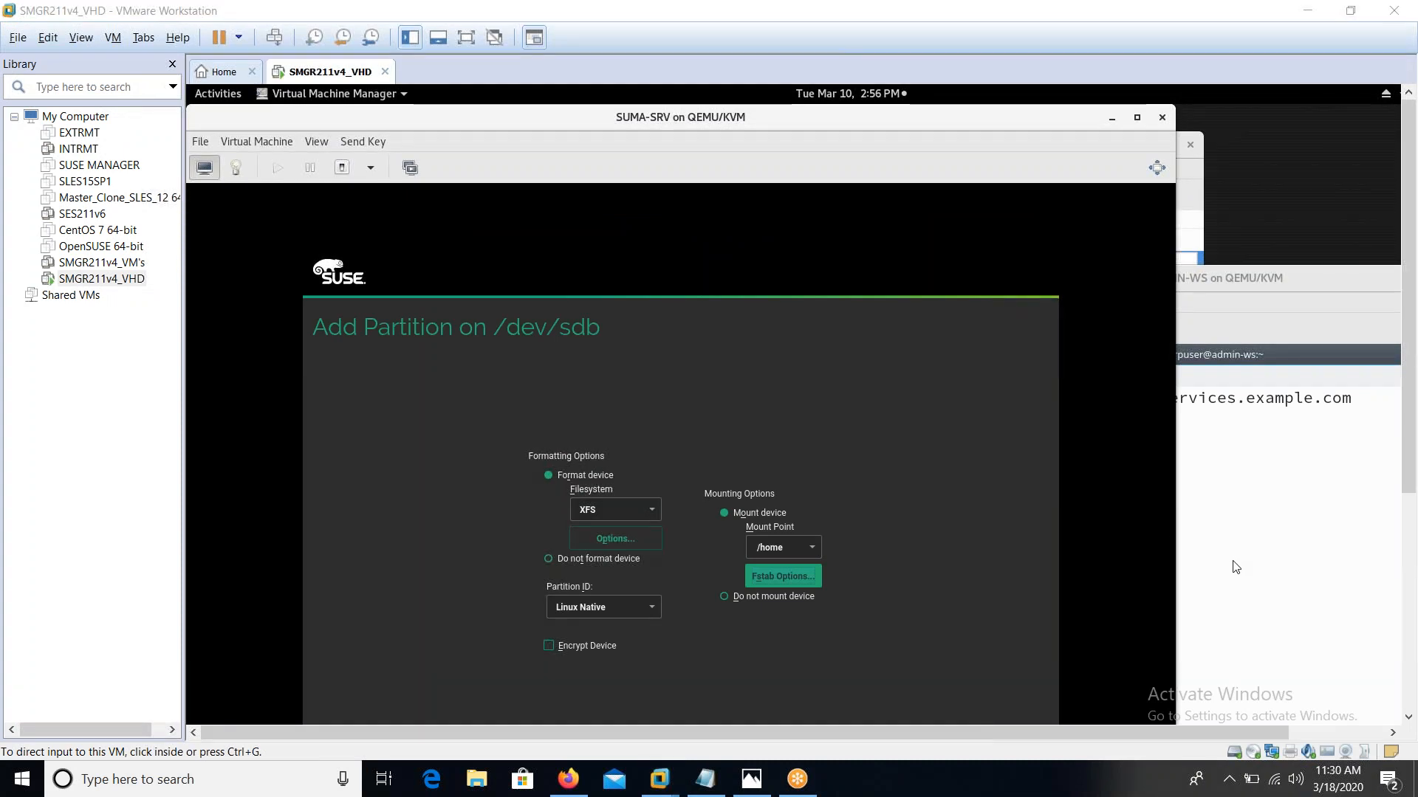
click(466, 37)
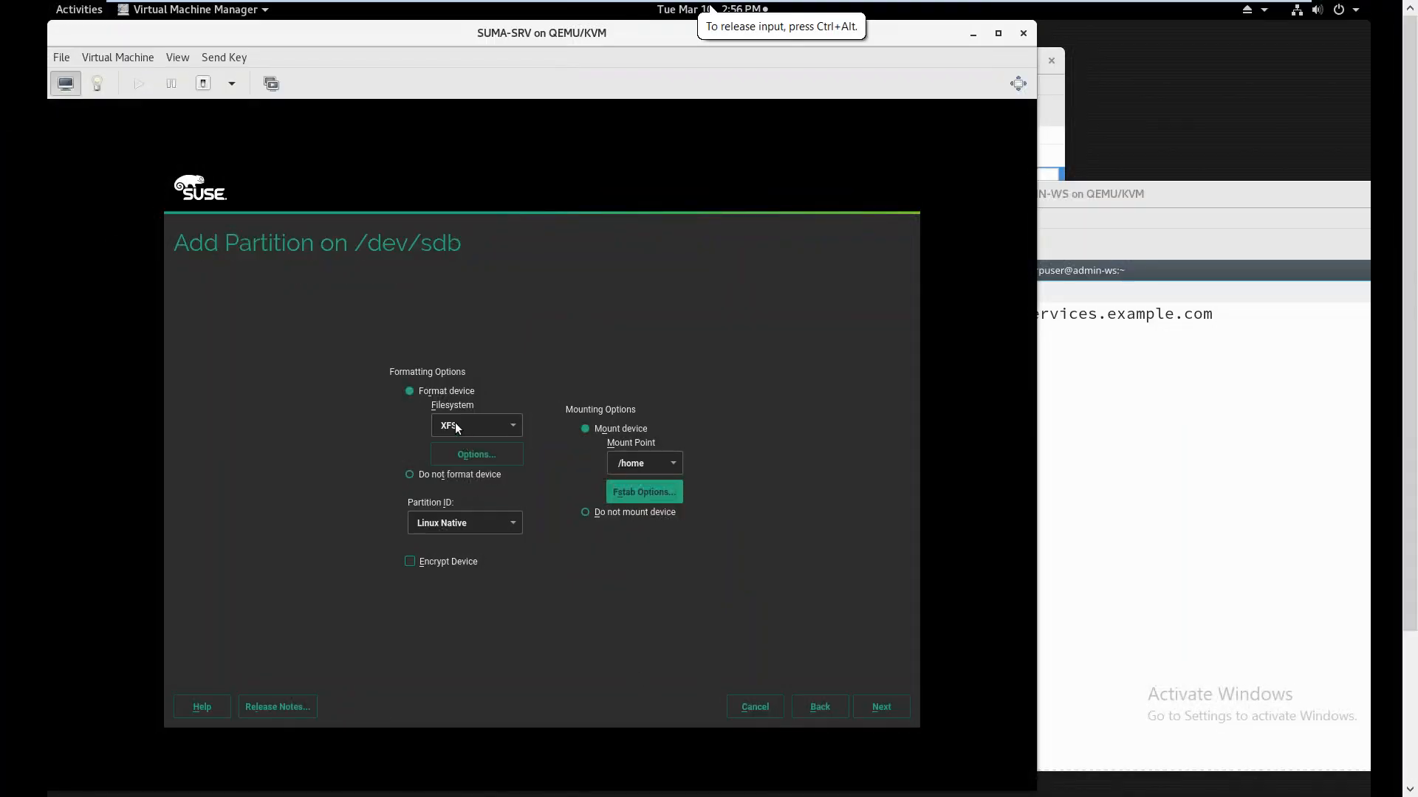
Change the mount point to /var/spacewalk, creating the 200 GiB XFS partition sdb1
click(656, 464)
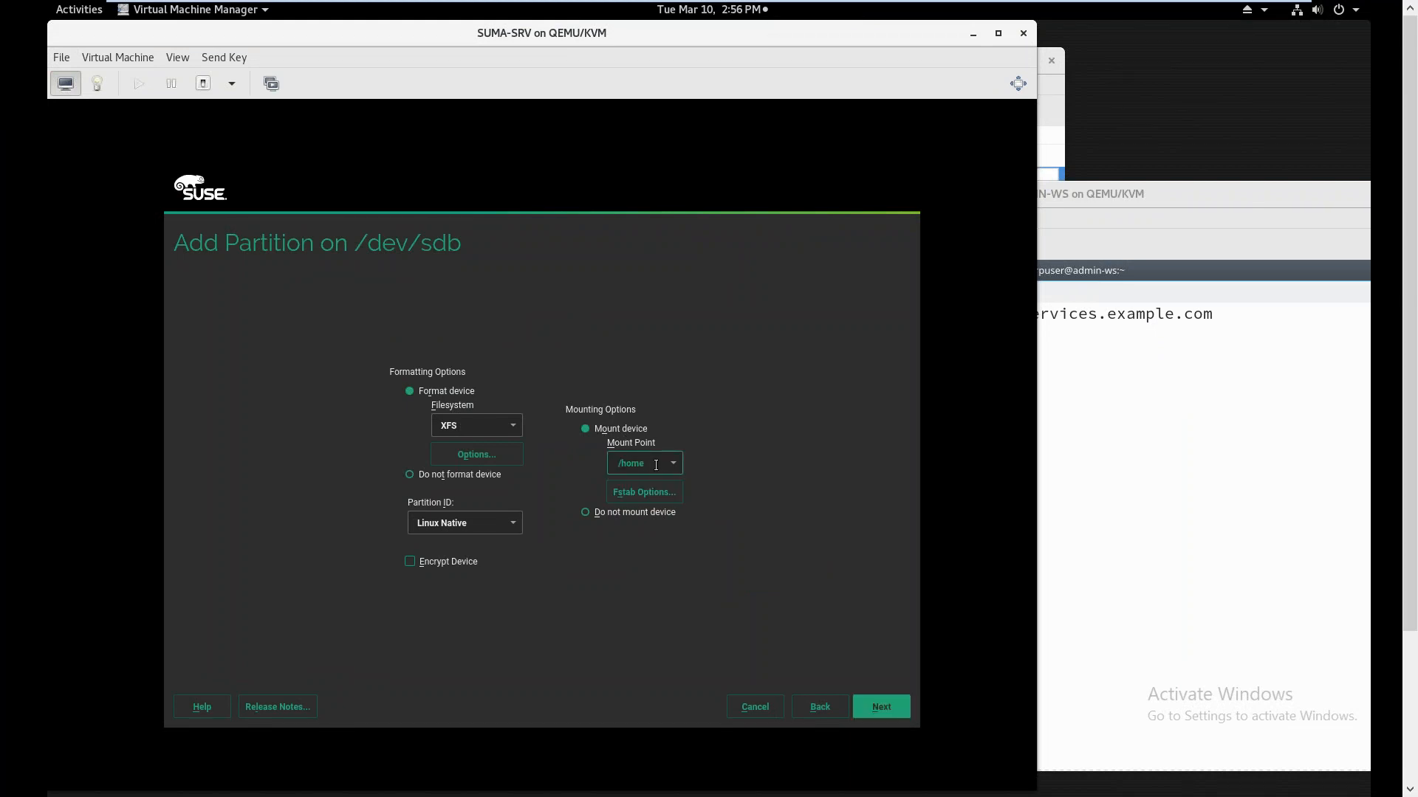
key(BackSpace)
key(BackSpace)
key(BackSpace)
text(var)
text(/spacewalk)
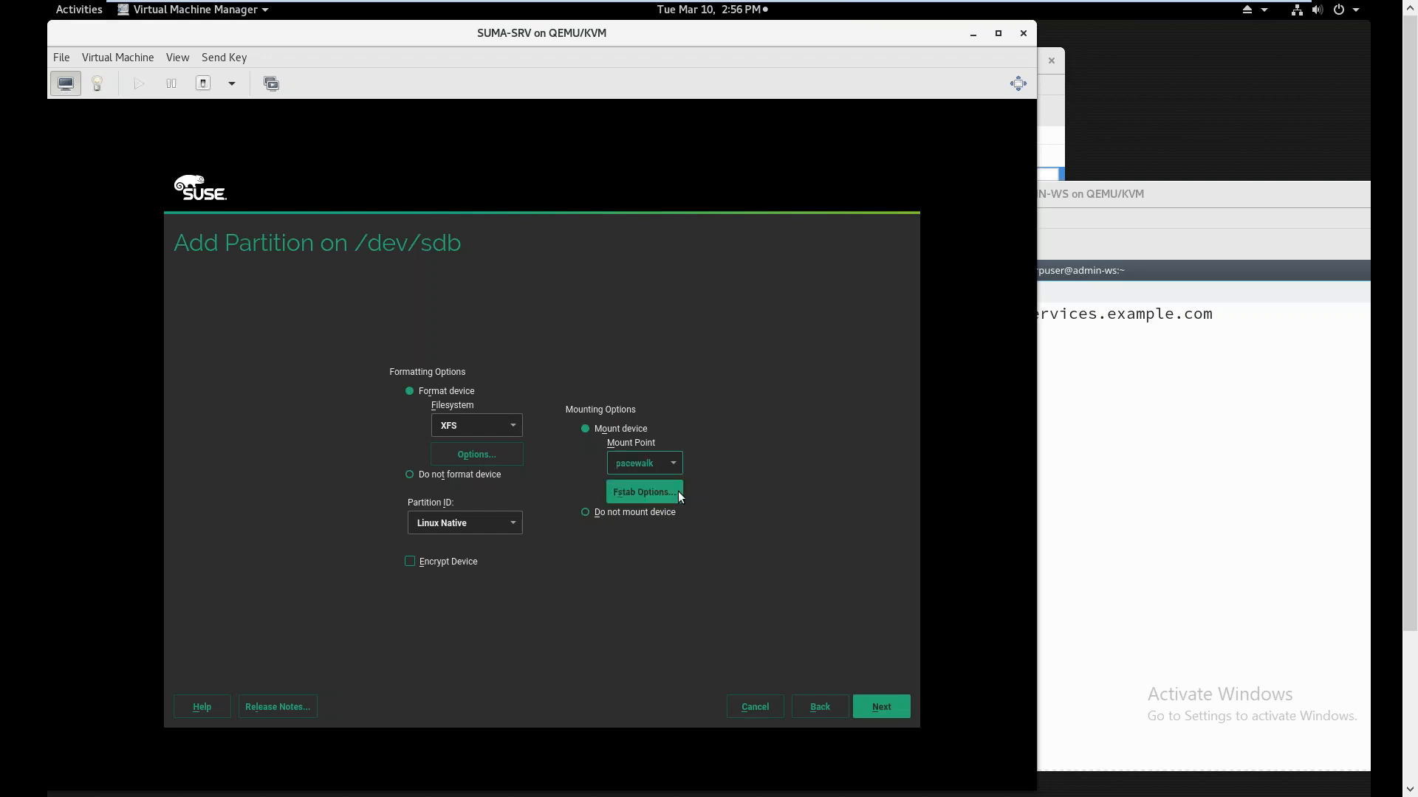
click(875, 710)
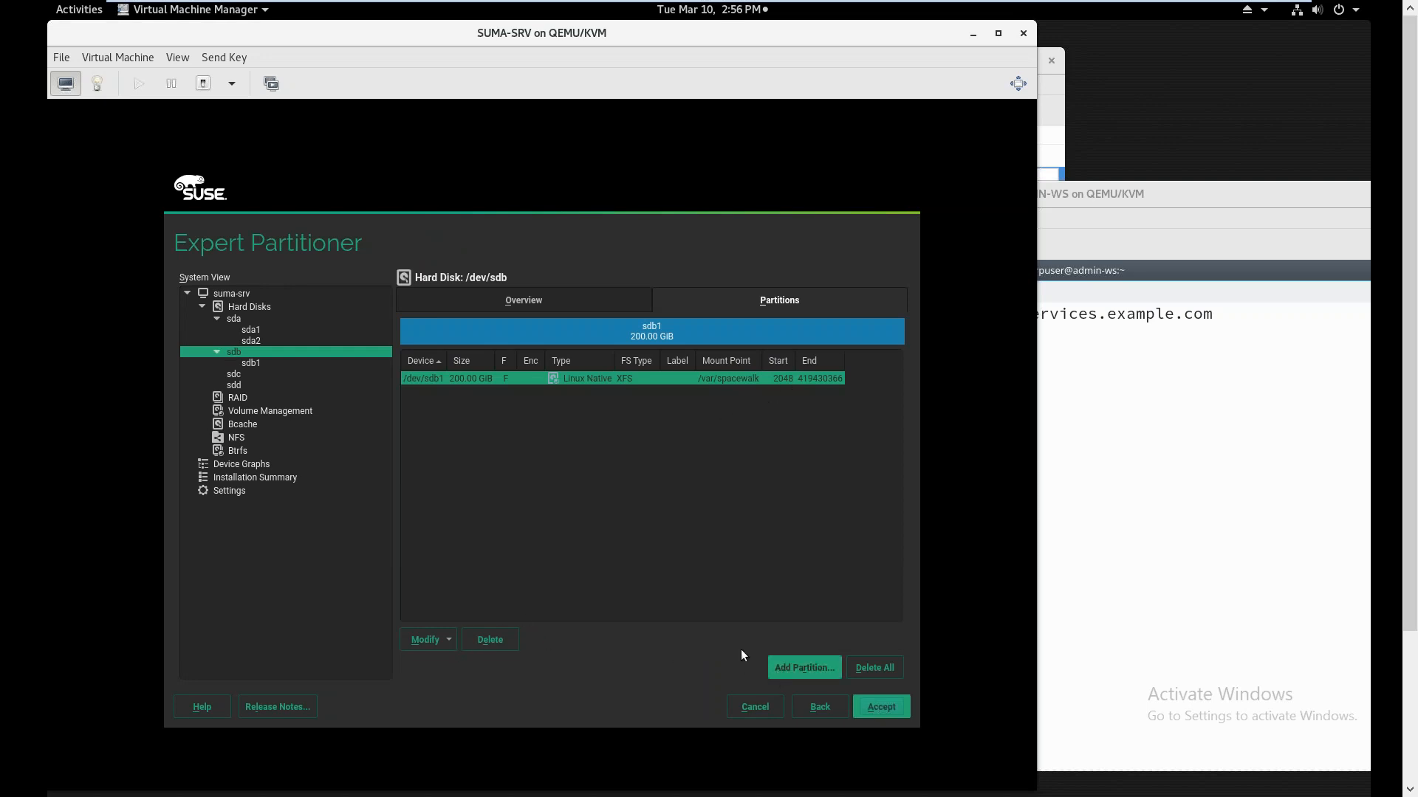
click(238, 374)
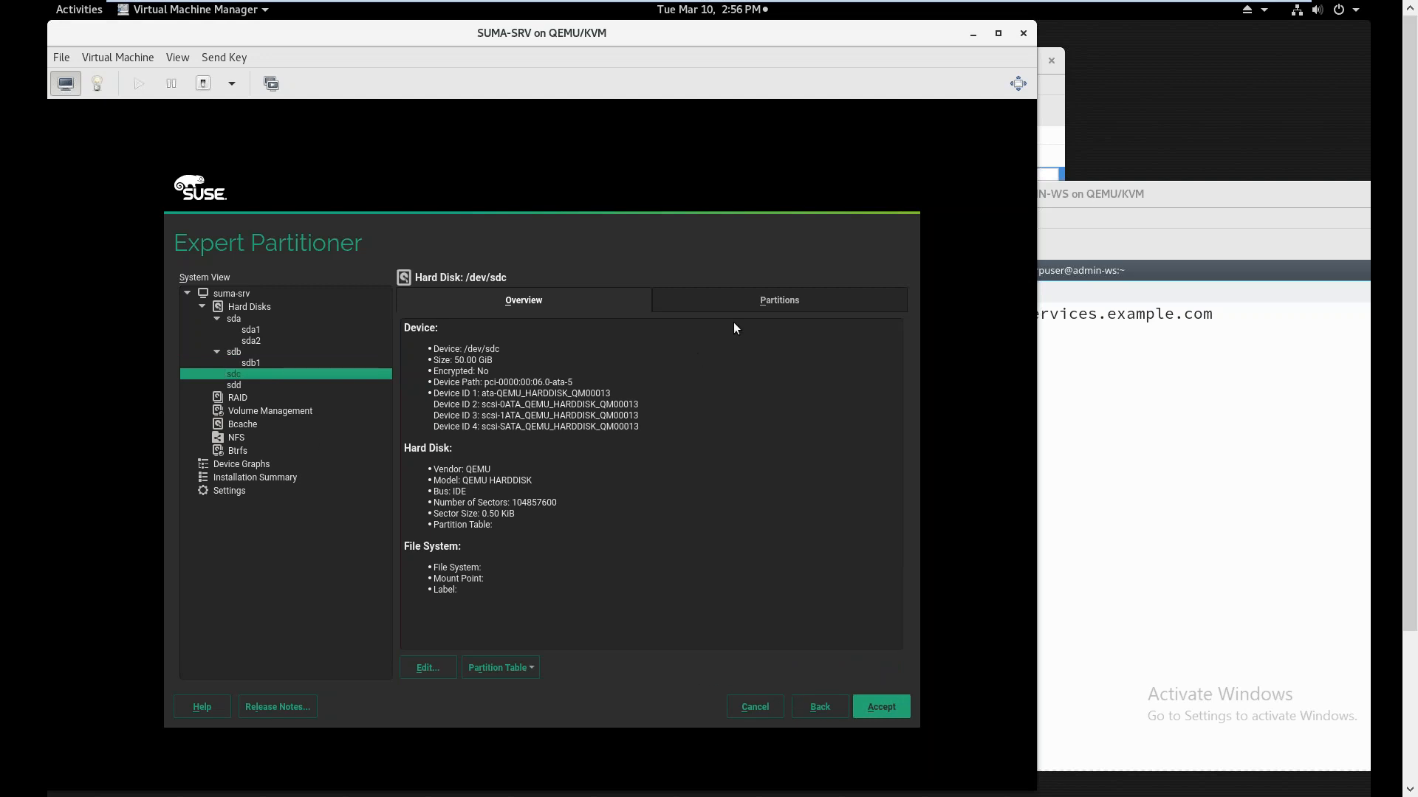
Add a maximum-size 50 GiB XFS Data partition sdc1 on sdc mounted at /var/lib/pgsql
click(751, 307)
click(797, 668)
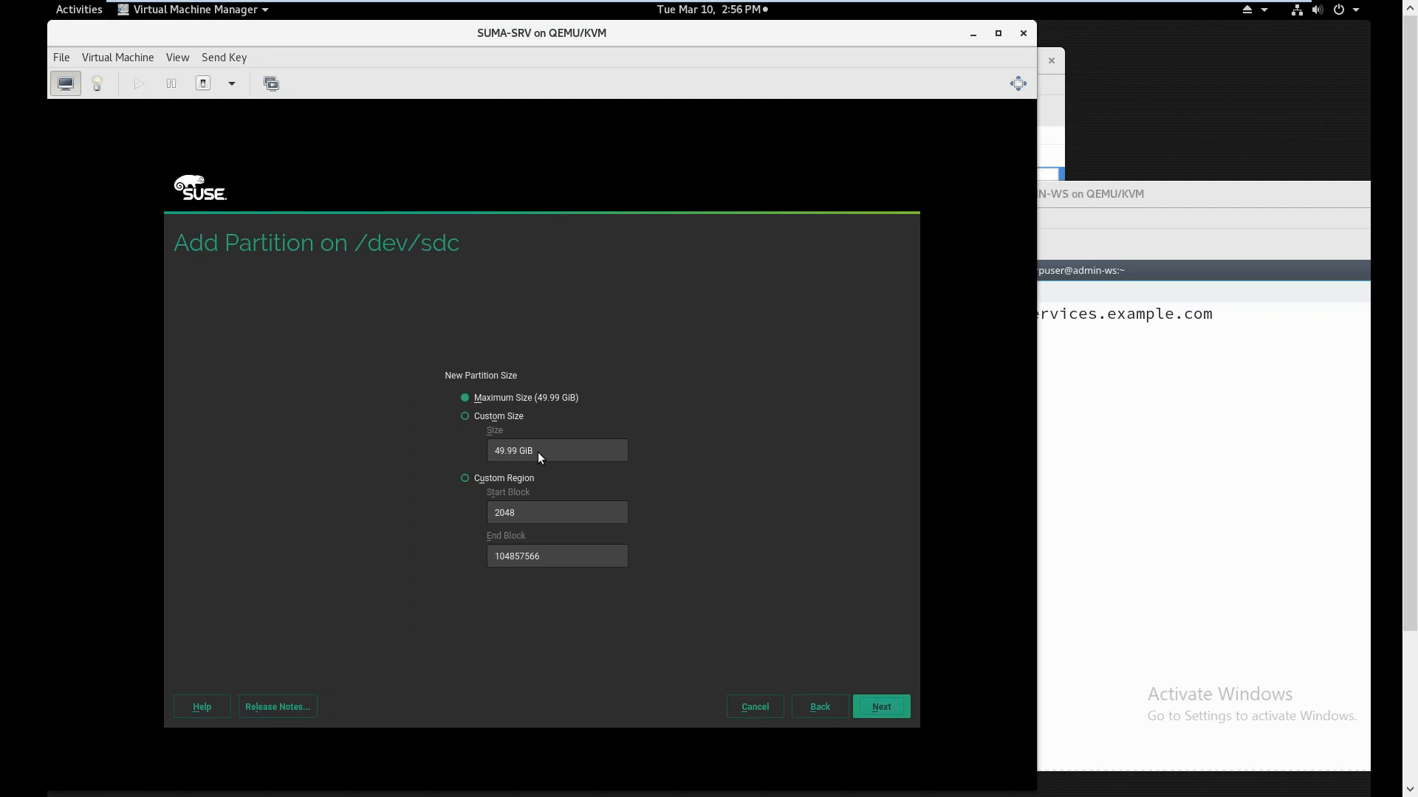
click(878, 713)
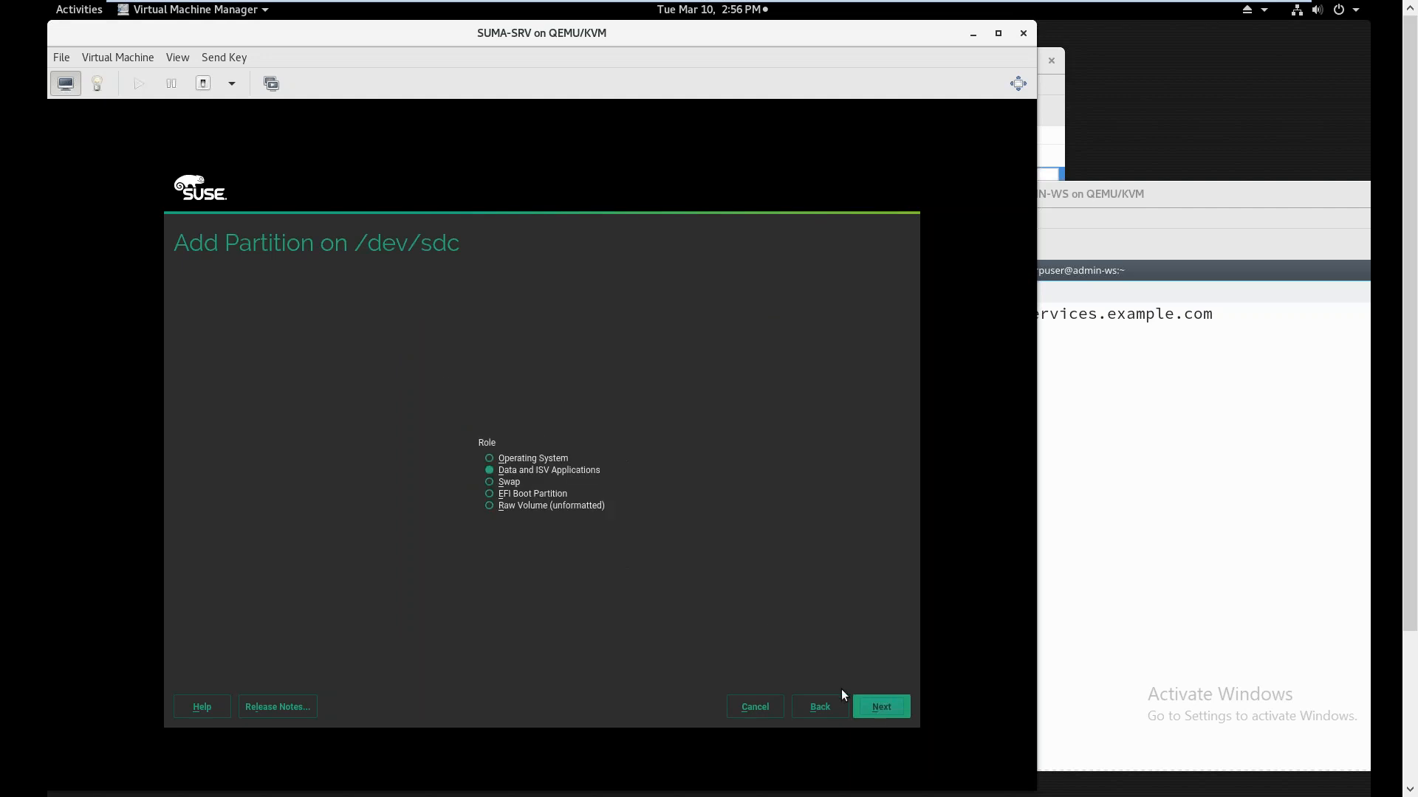
click(878, 701)
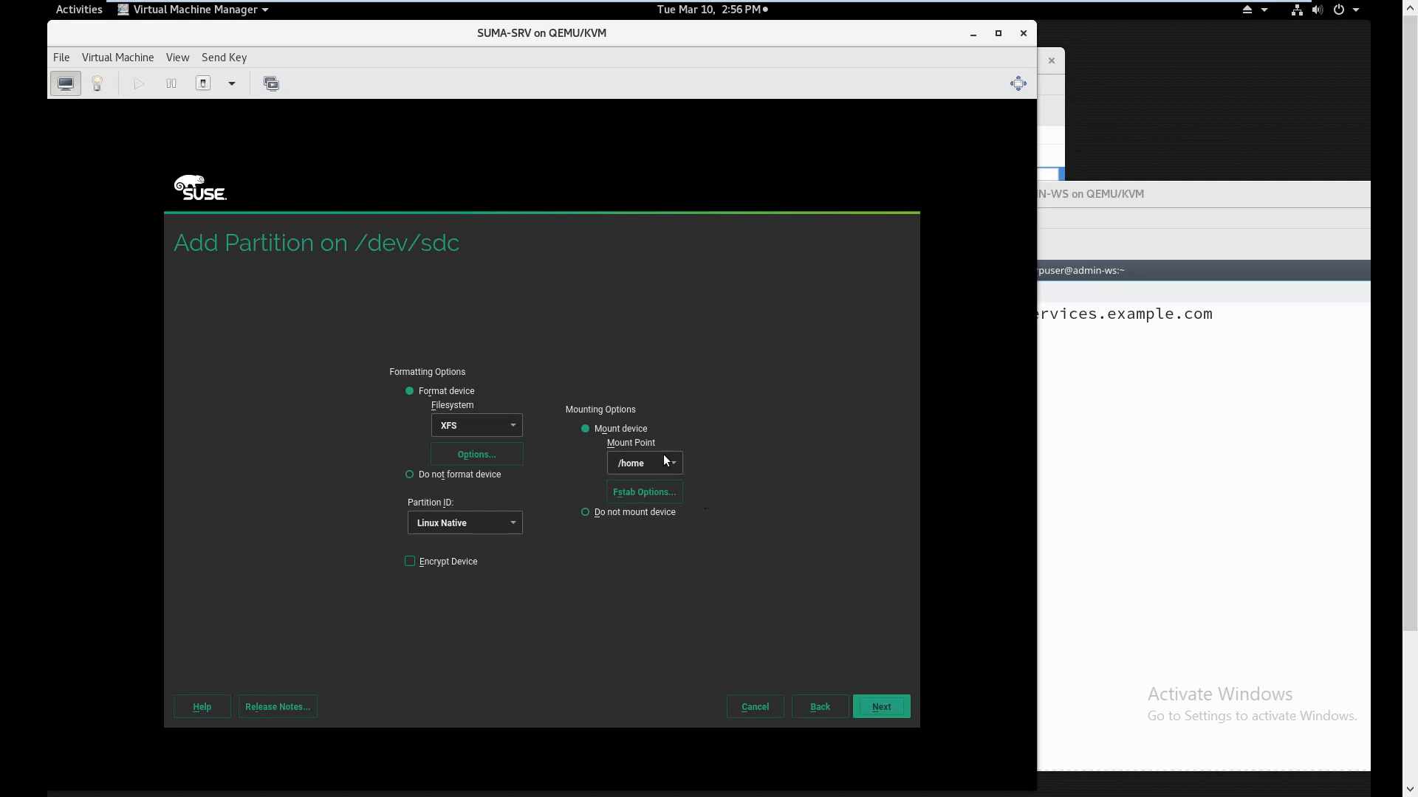
click(648, 462)
key(BackSpace)
key(BackSpace)
key(BackSpace)
key(BackSpace)
text(var/lib/)
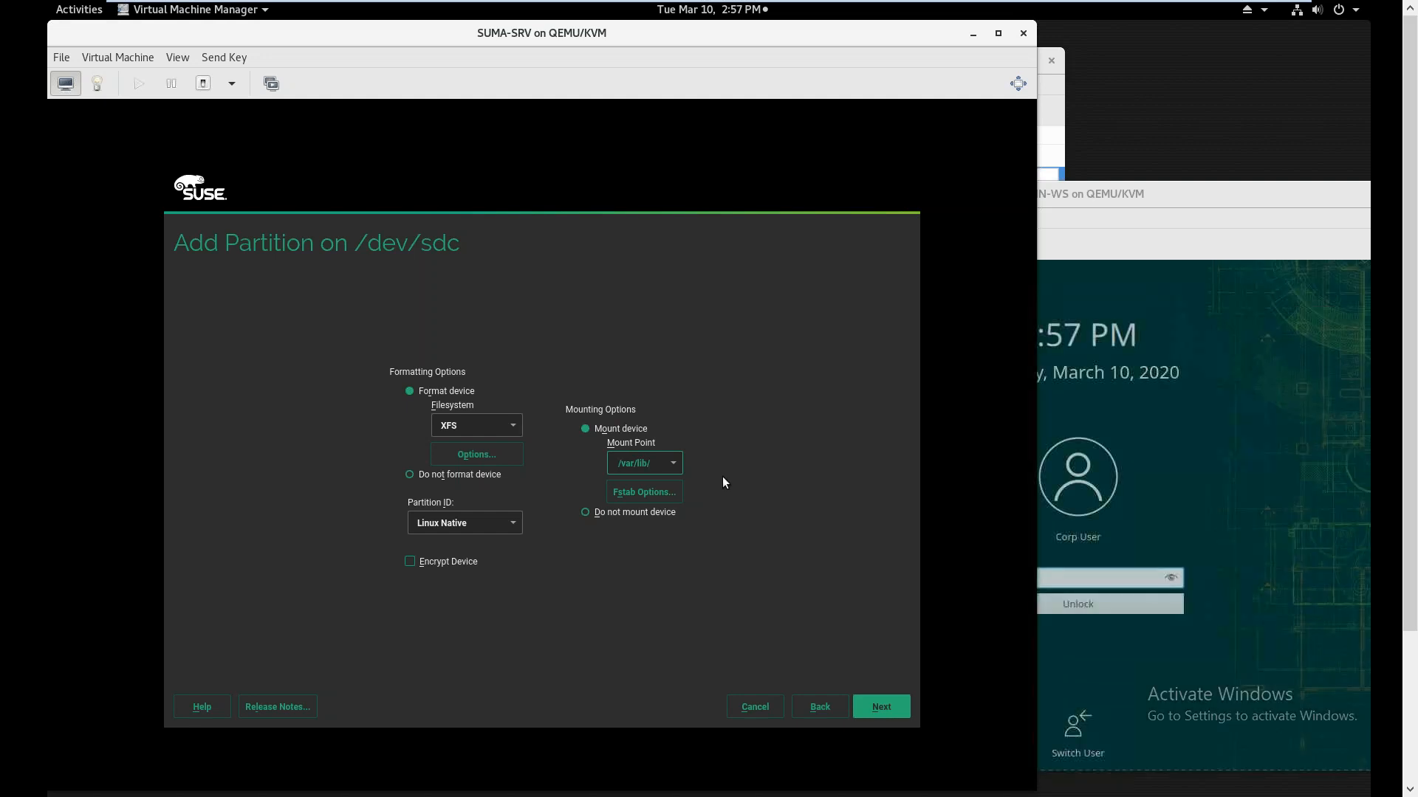
text(pgsql)
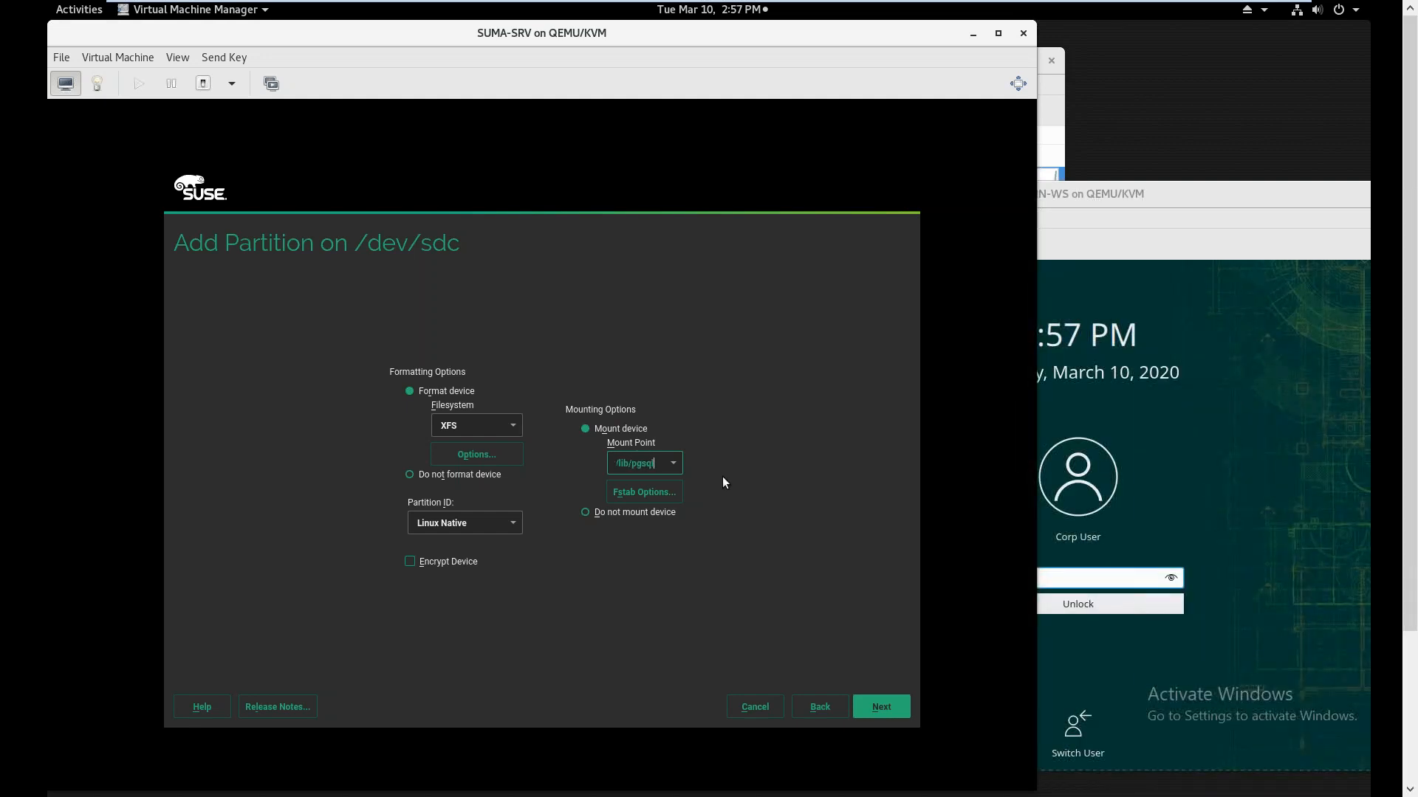
click(873, 706)
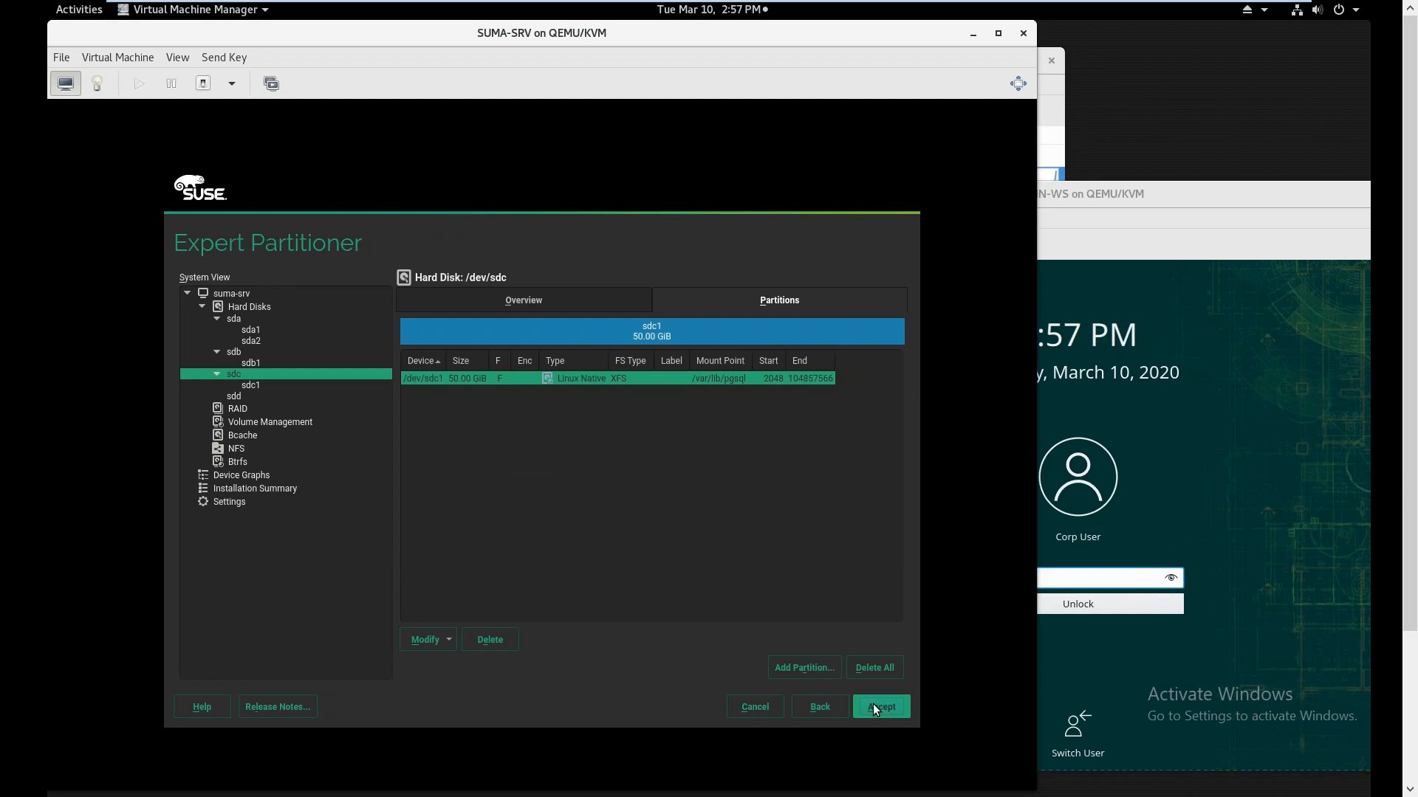
Accept the layout despite the boot warning and review the summary: sda1 root, sda2 swap, sdb1, sdc1
click(873, 706)
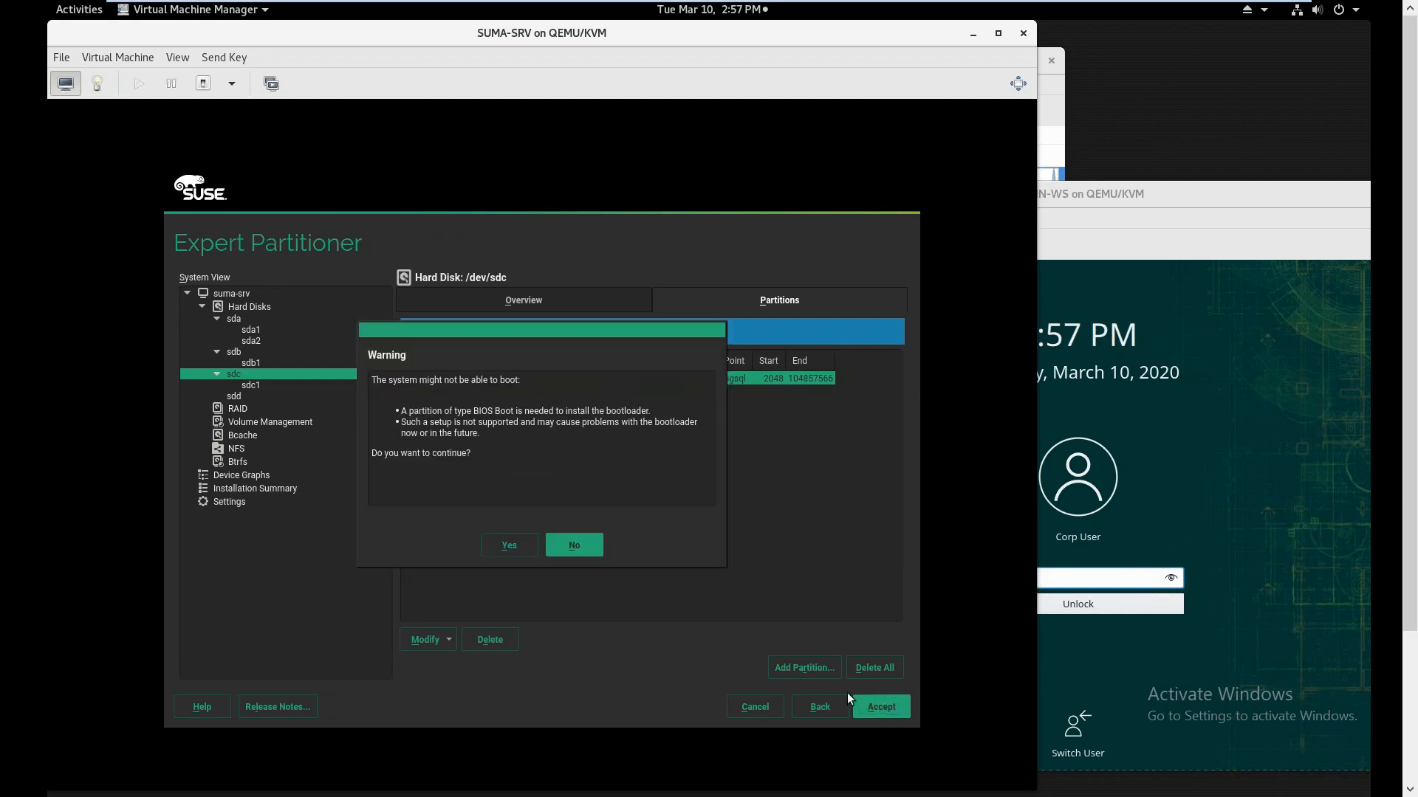
click(508, 547)
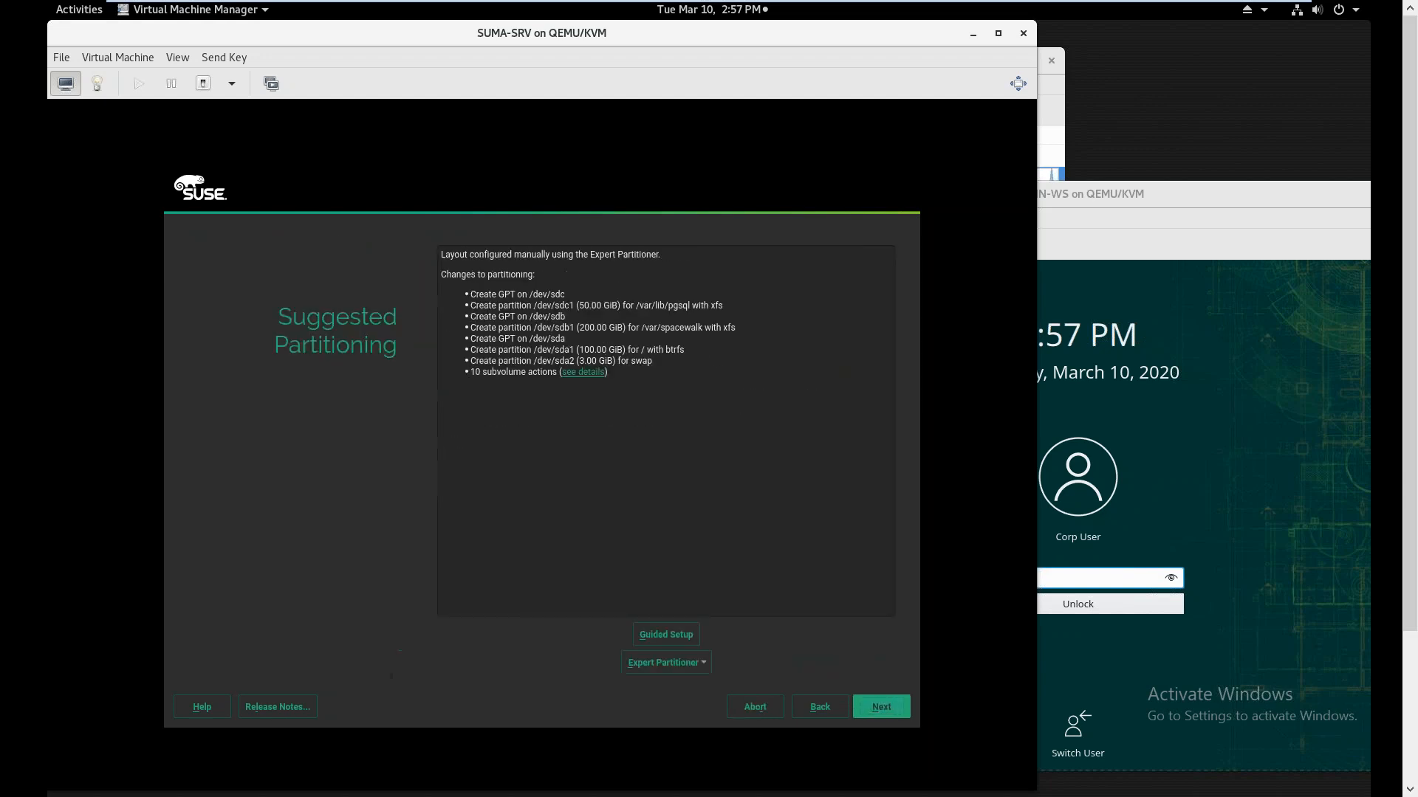
click(871, 708)
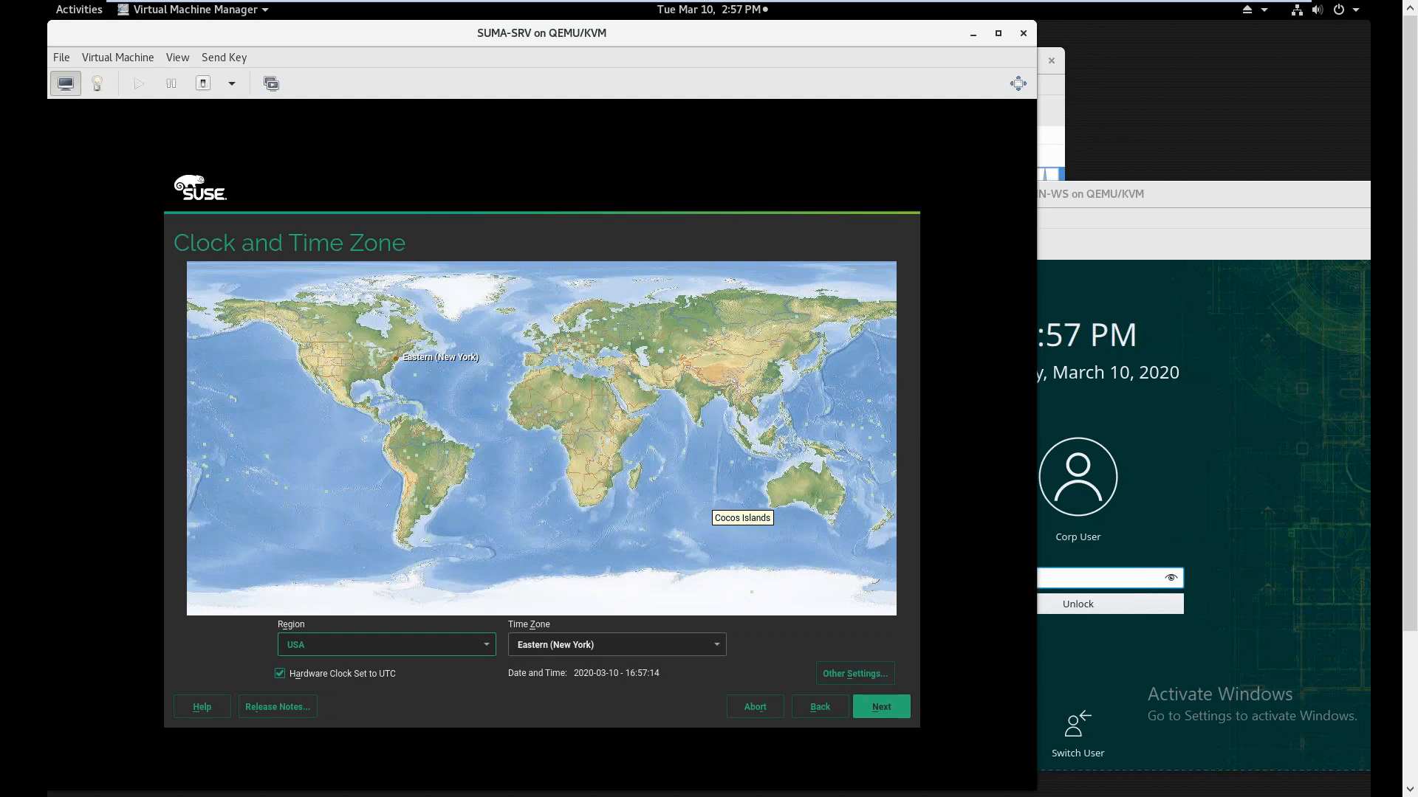
click(819, 707)
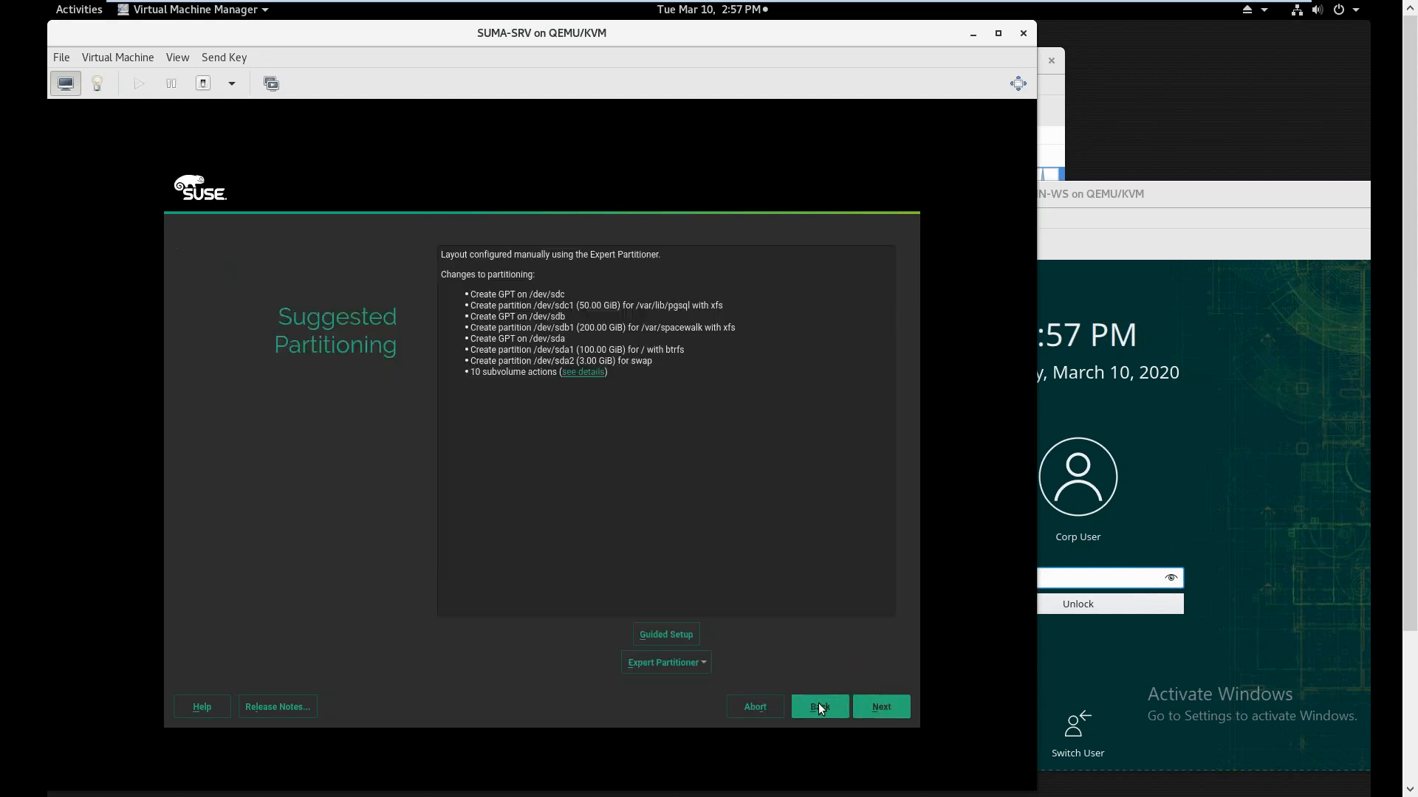
click(819, 705)
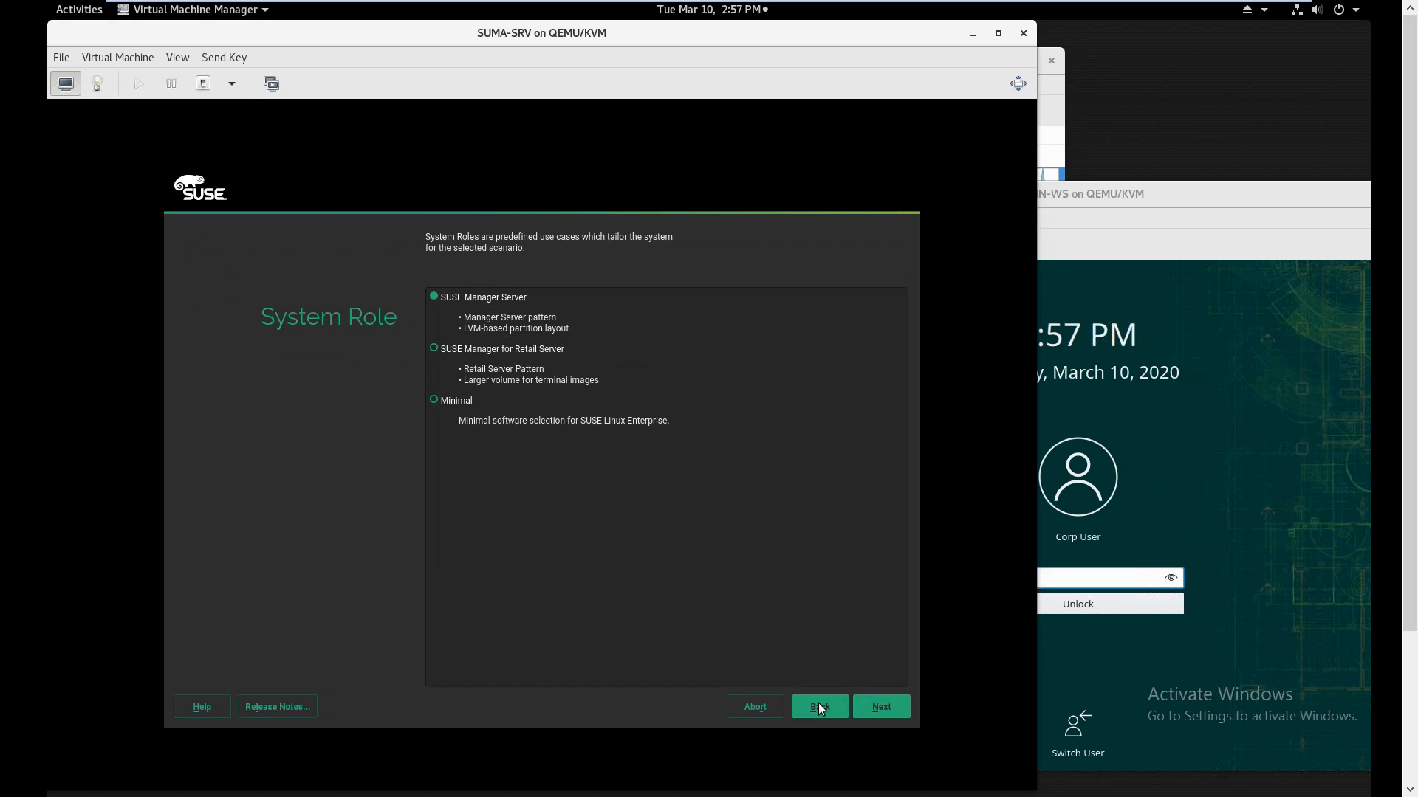
click(881, 707)
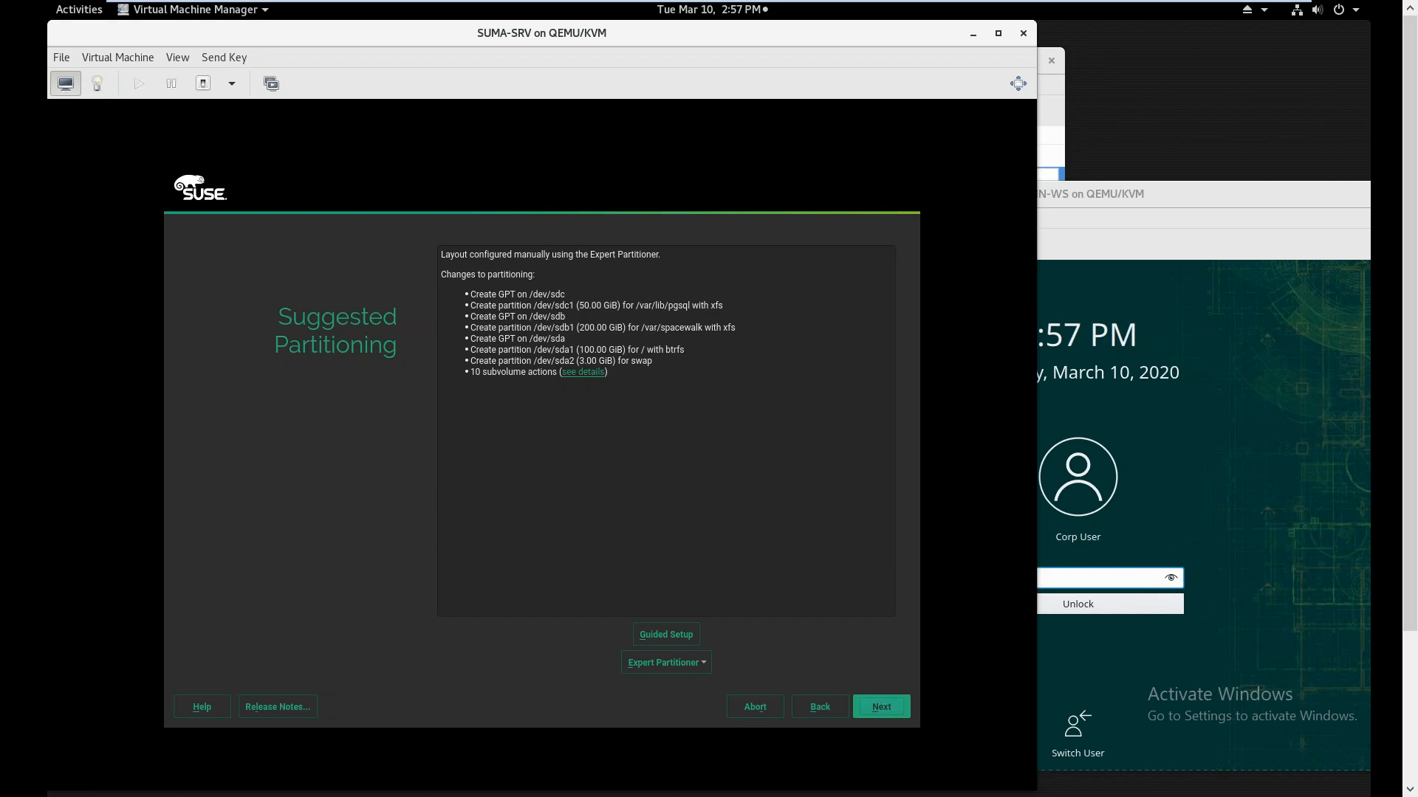
click(688, 663)
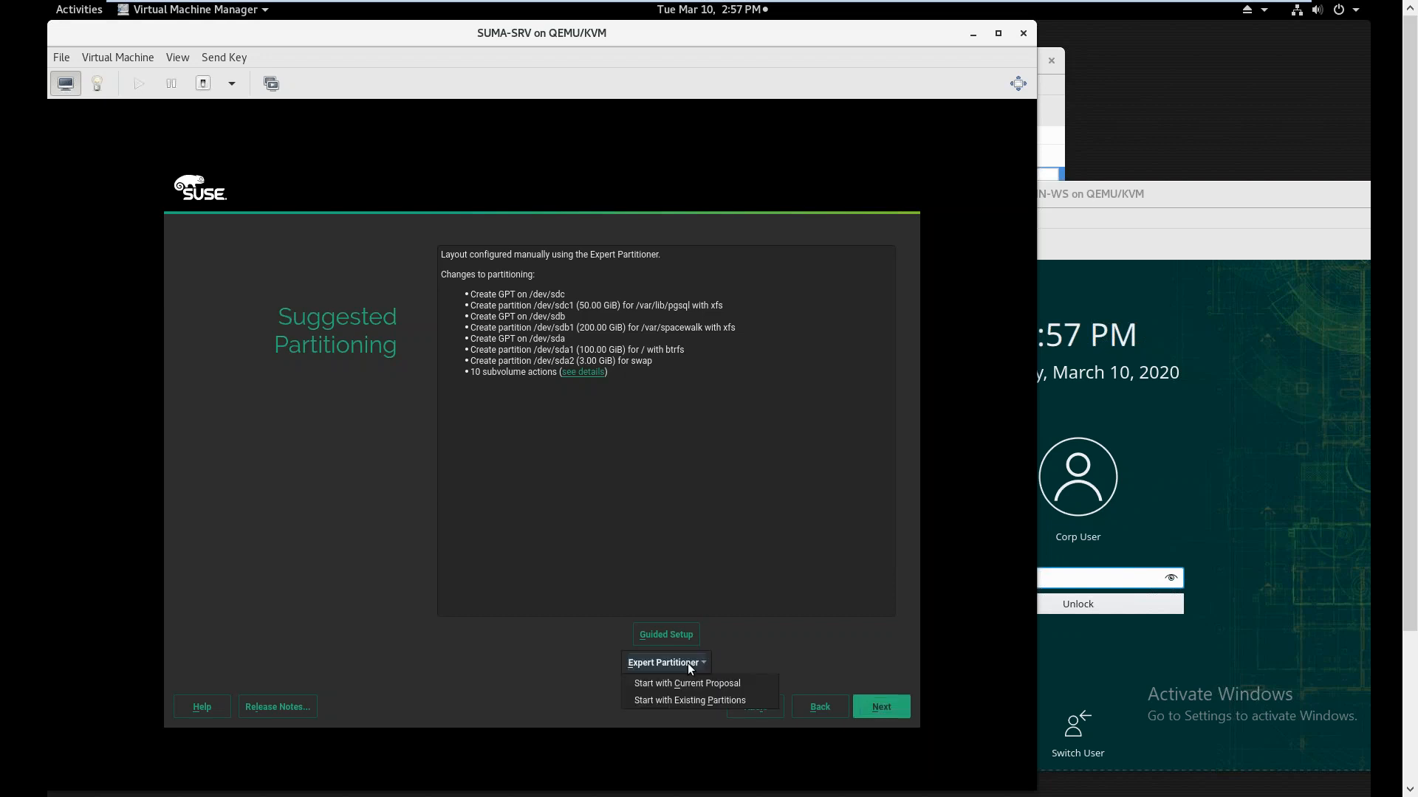
Restart the Expert Partitioner from the current proposal and begin a new partition on the 100 GiB sdd
click(686, 683)
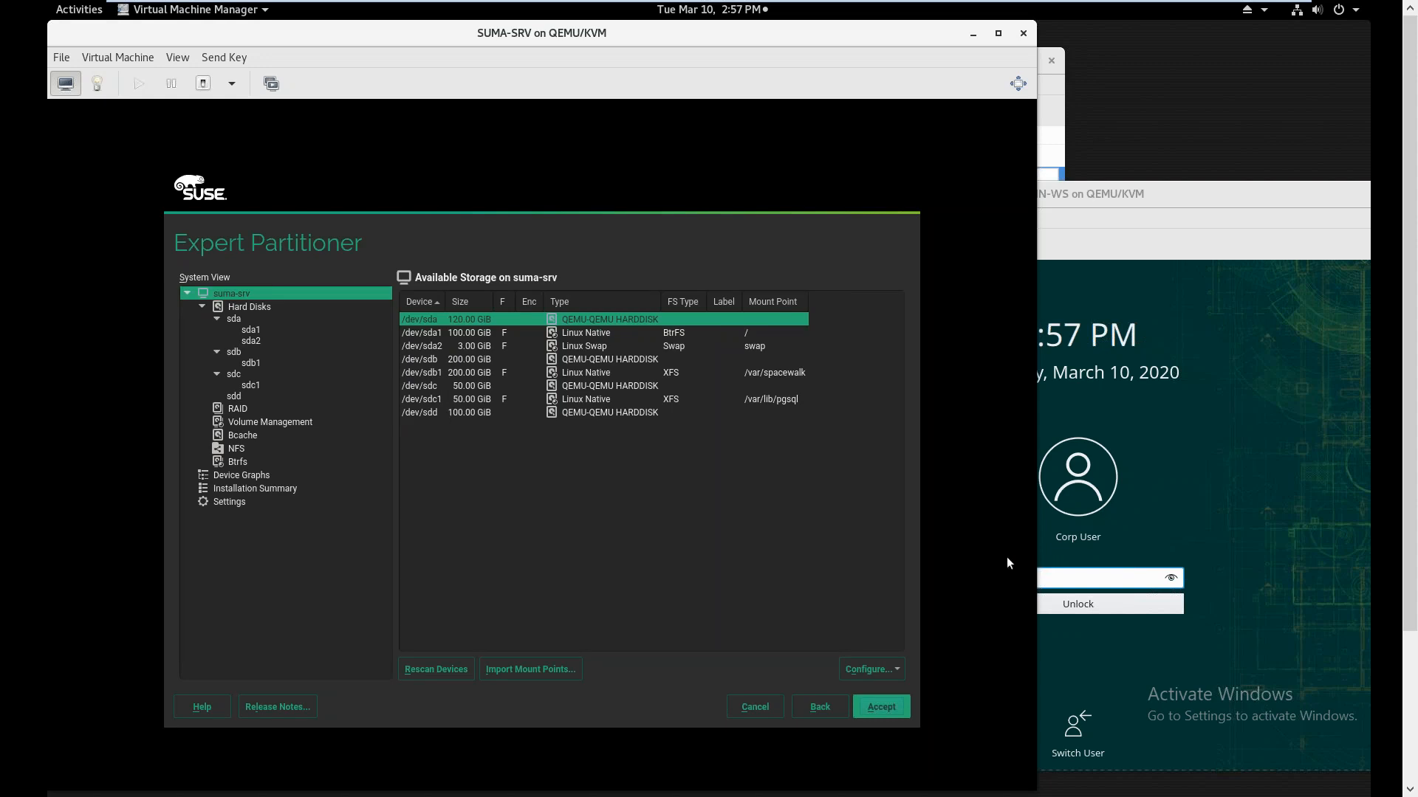
click(233, 398)
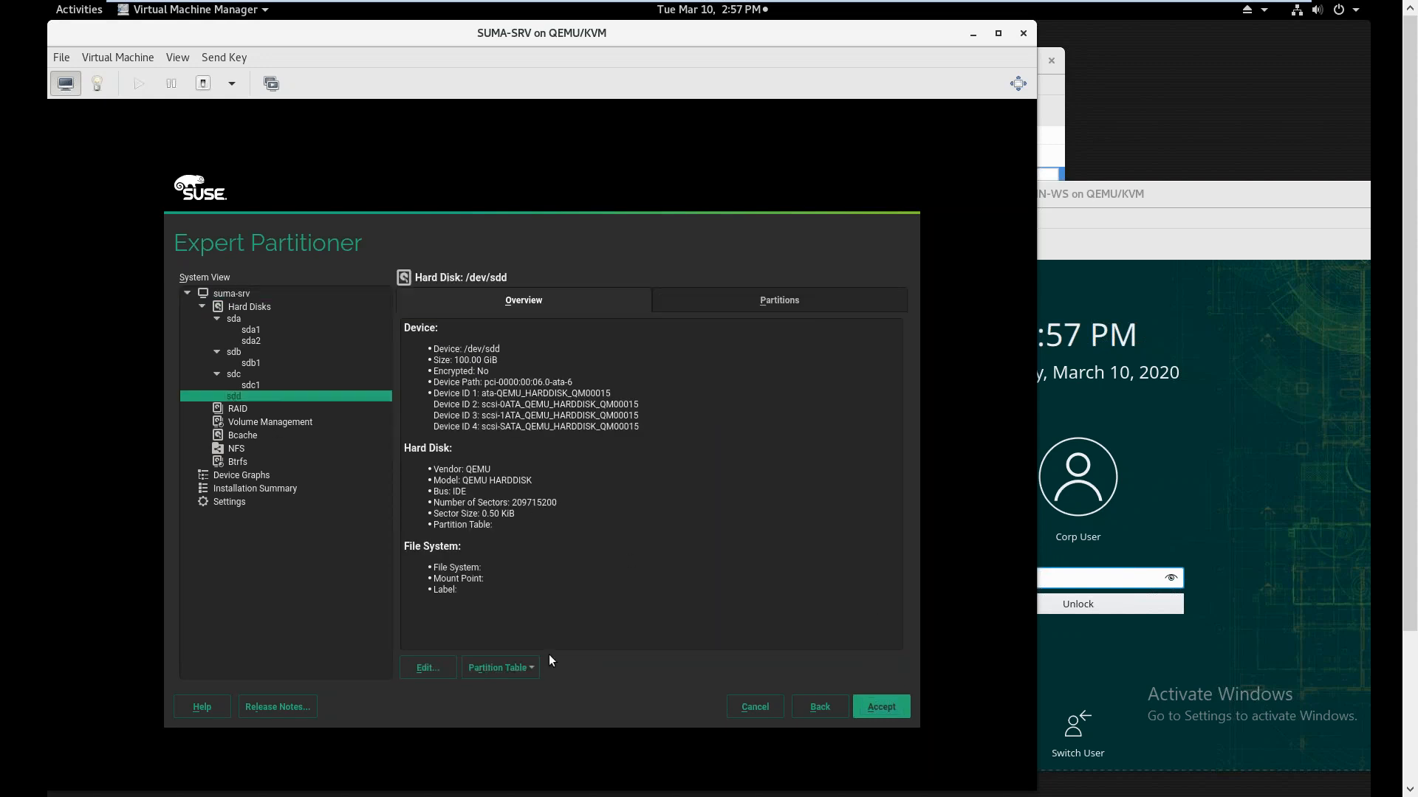
click(768, 299)
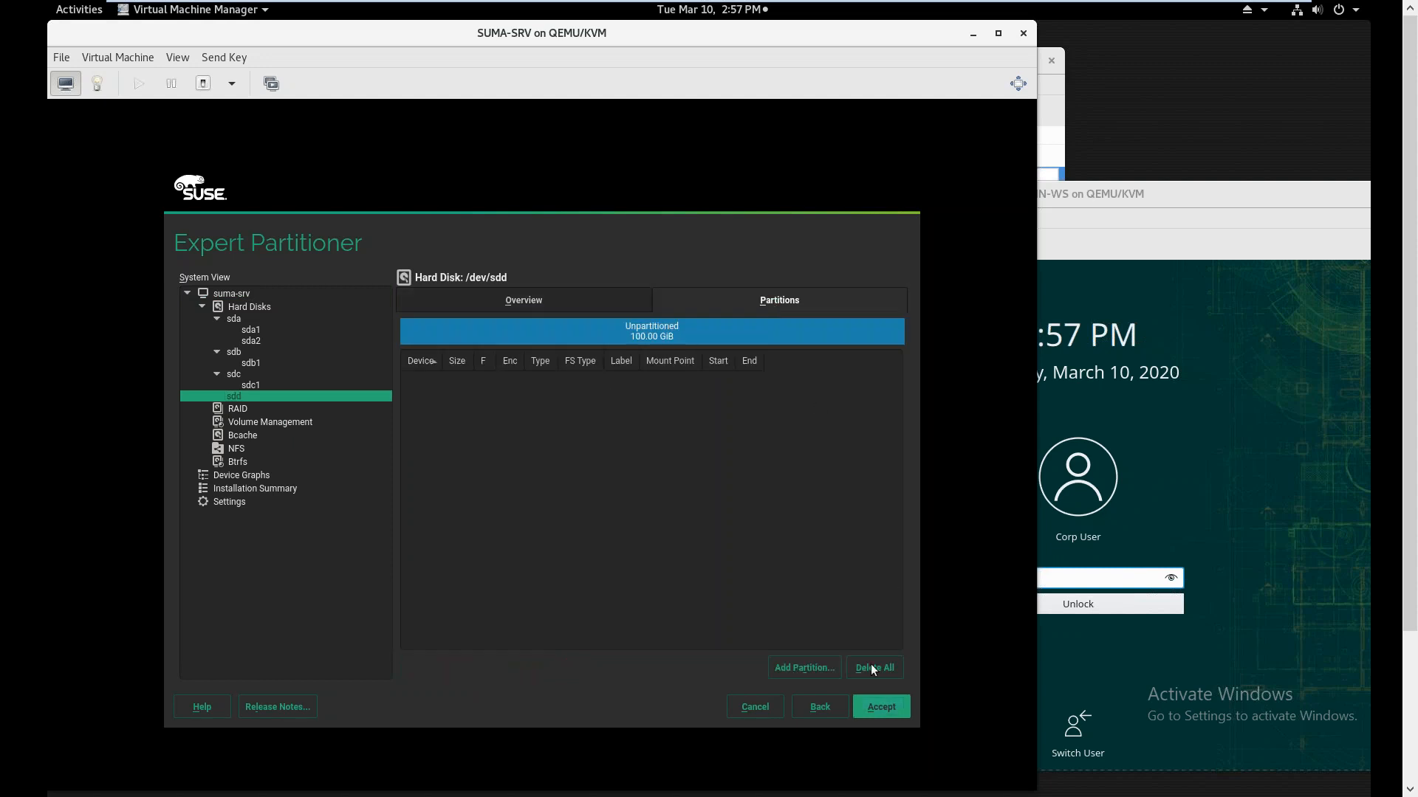
click(806, 668)
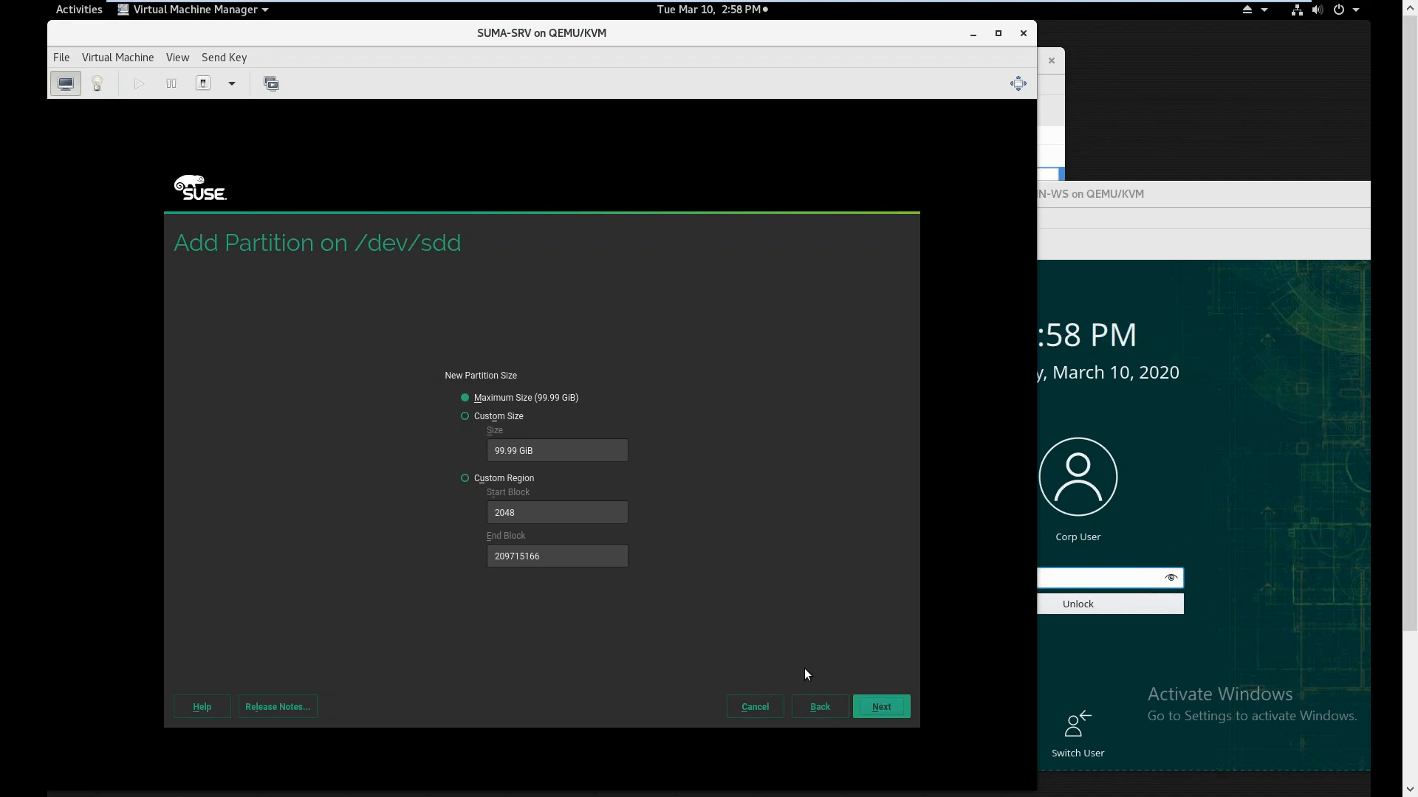
Add a maximum-size Data partition on sdd with mount point /srv/www/htdocs/pub
click(861, 701)
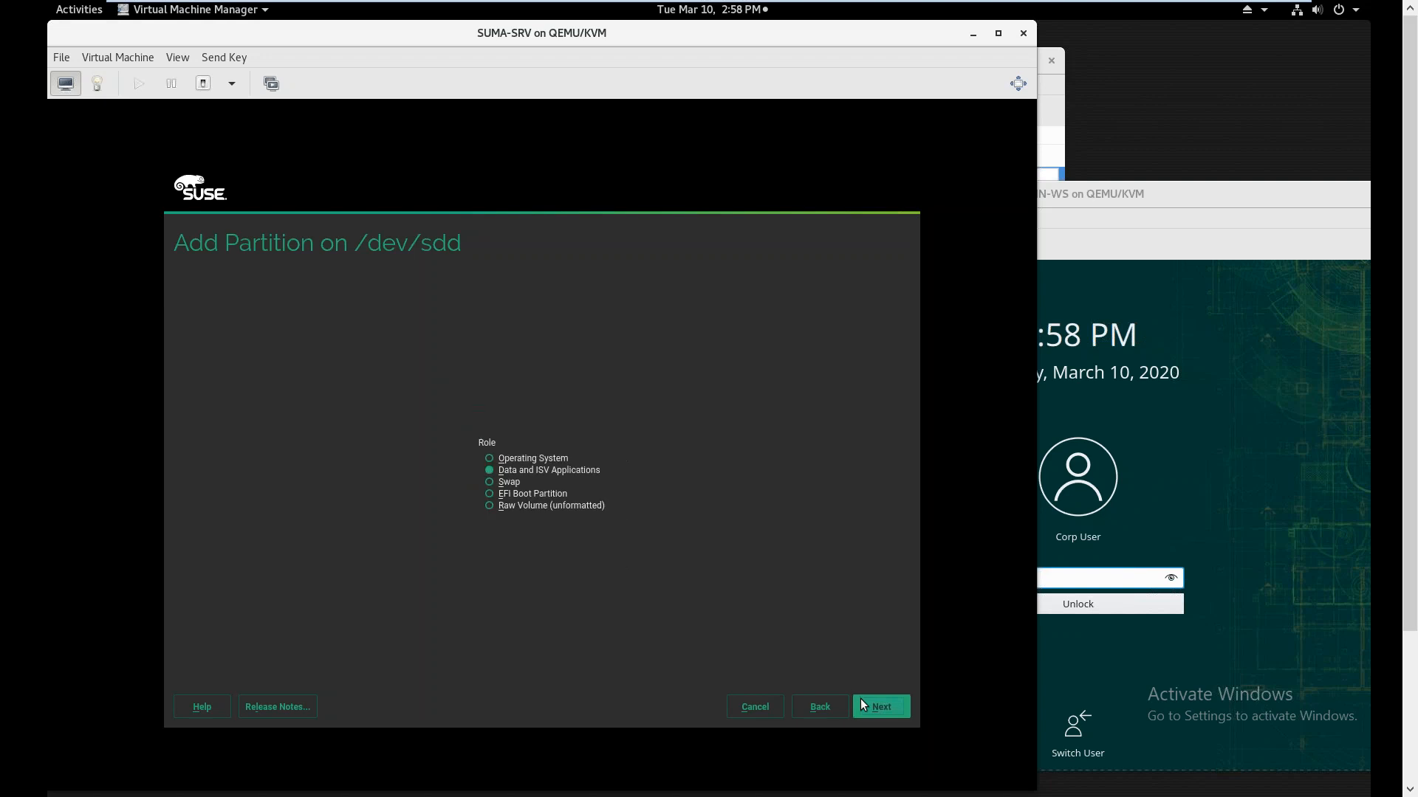
click(865, 705)
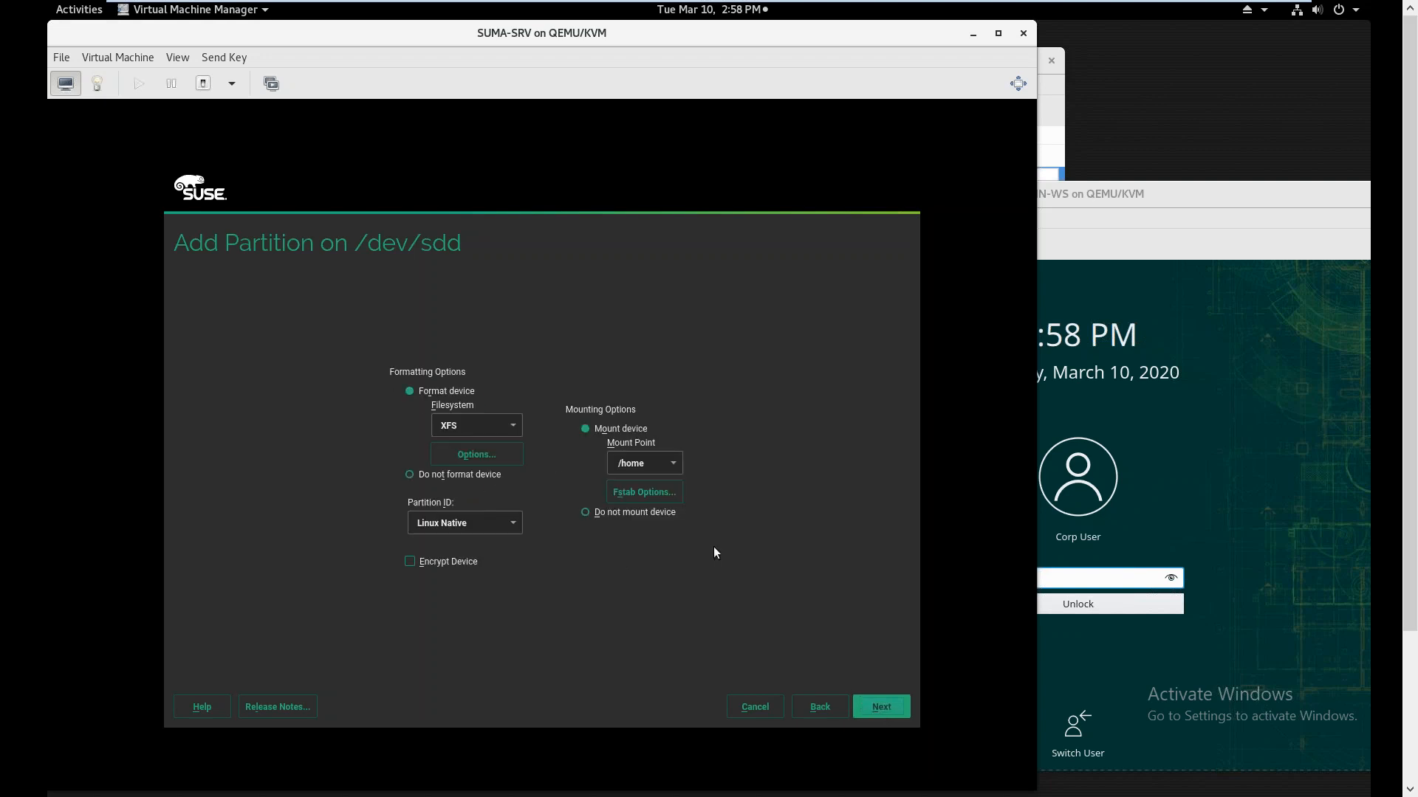
click(652, 467)
key(BackSpace)
key(BackSpace)
key(BackSpace)
key(BackSpace)
key(BackSpace)
text(/var/)
key(BackSpace)
key(BackSpace)
key(BackSpace)
text(srv/www/htcos)
key(BackSpace)
key(BackSpace)
key(BackSpace)
text(docs/pu)
Finish the partition and accept the layout despite the boot warning
click(870, 708)
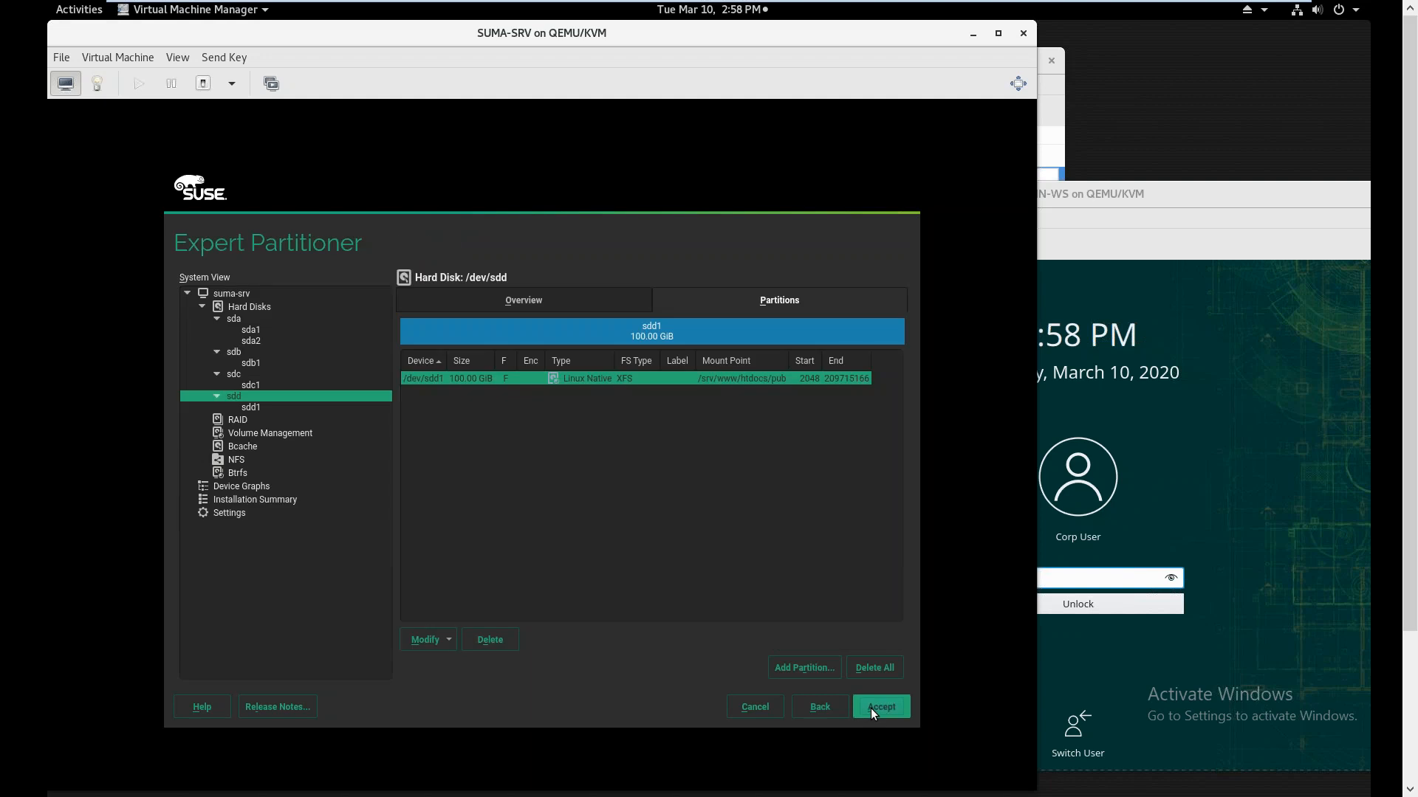
click(870, 707)
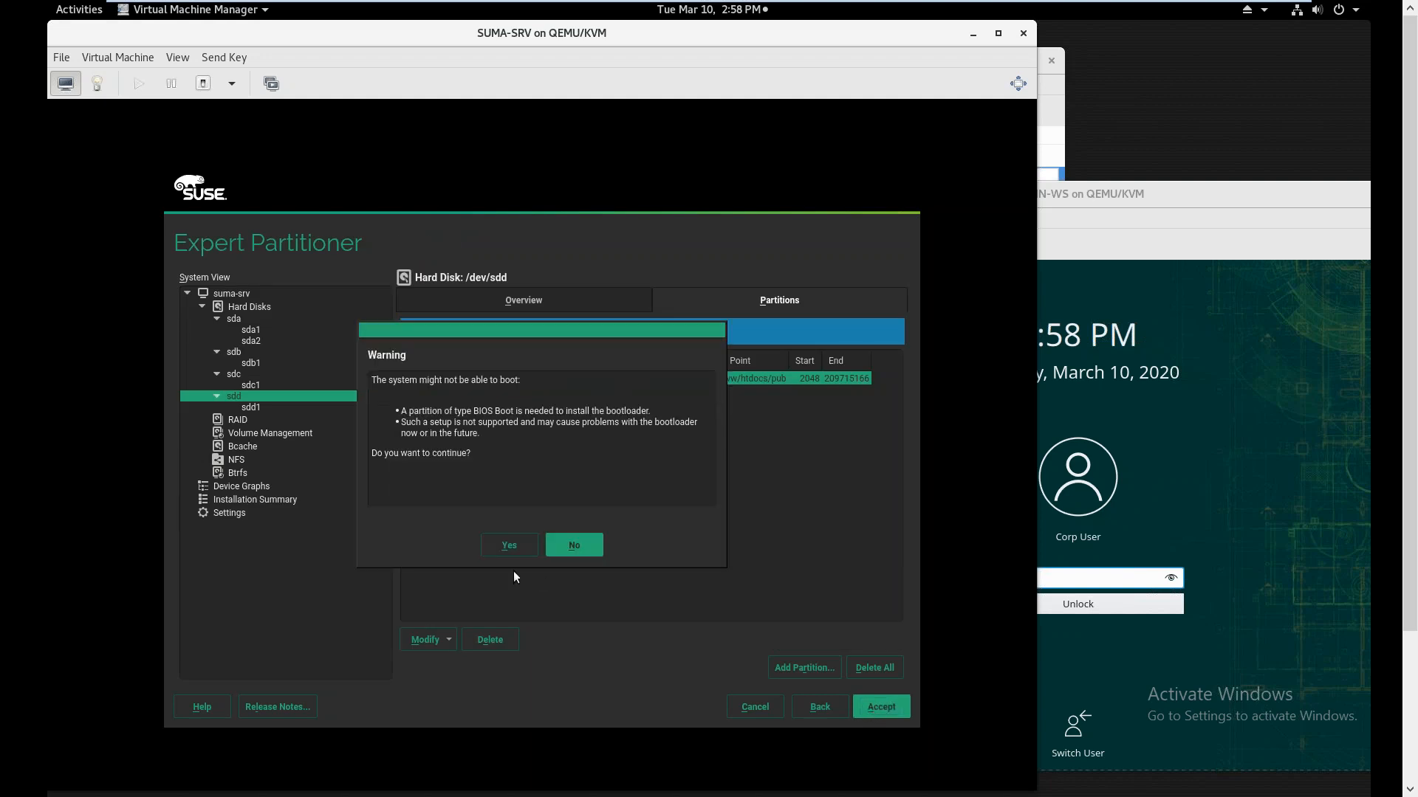
click(508, 545)
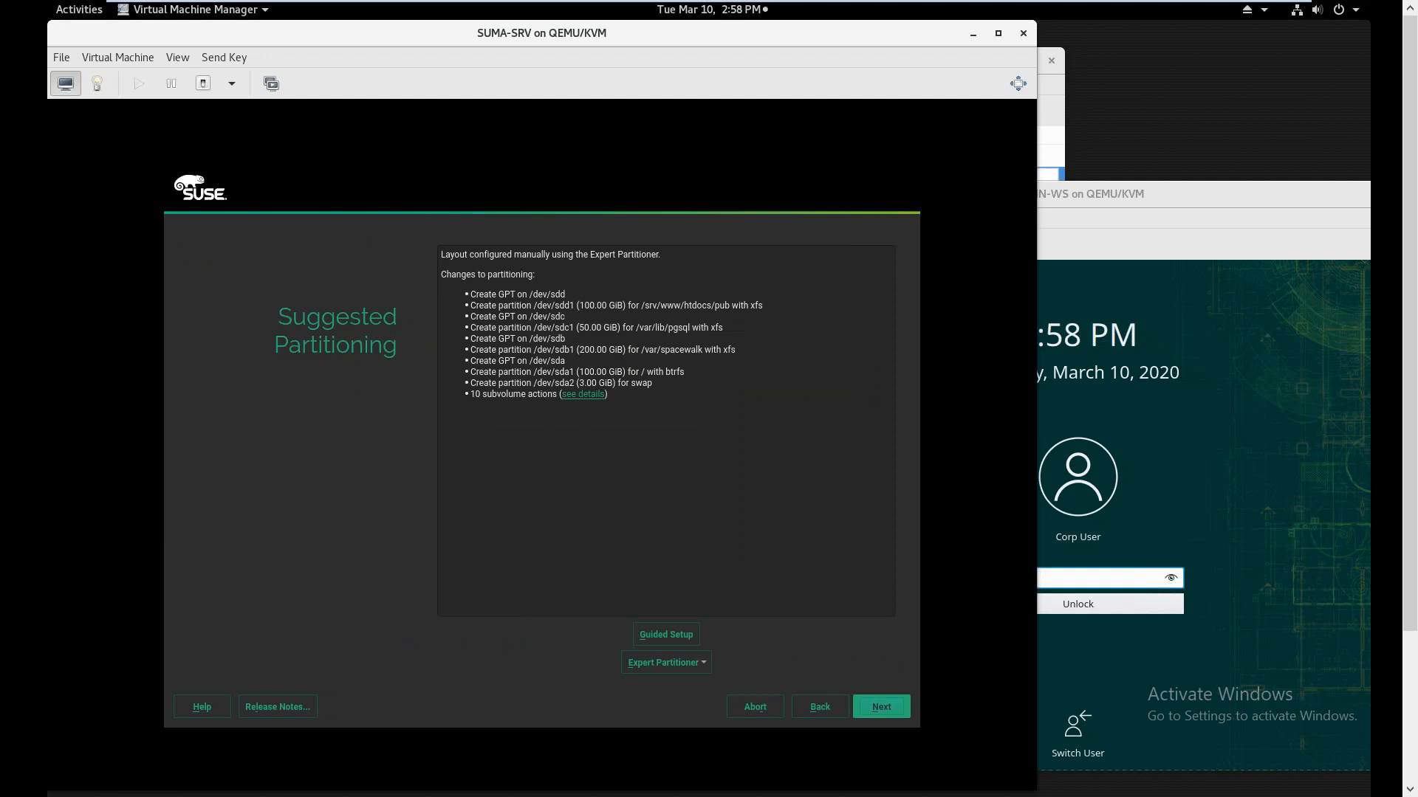
Continue past the partitioning summary, move the ADMIN-WS window aside, and exit VMware full-screen mode
click(878, 709)
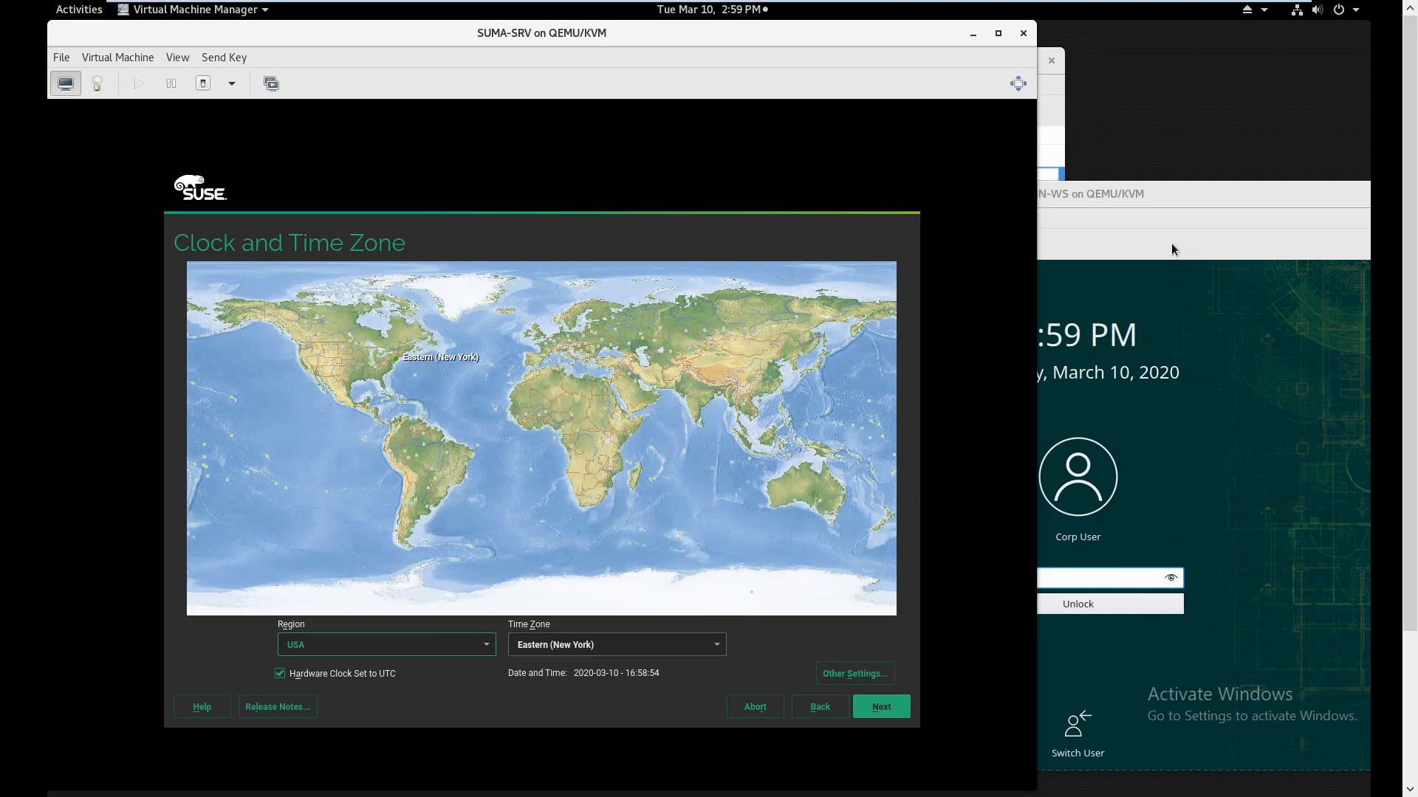
drag(1146, 203, 988, 71)
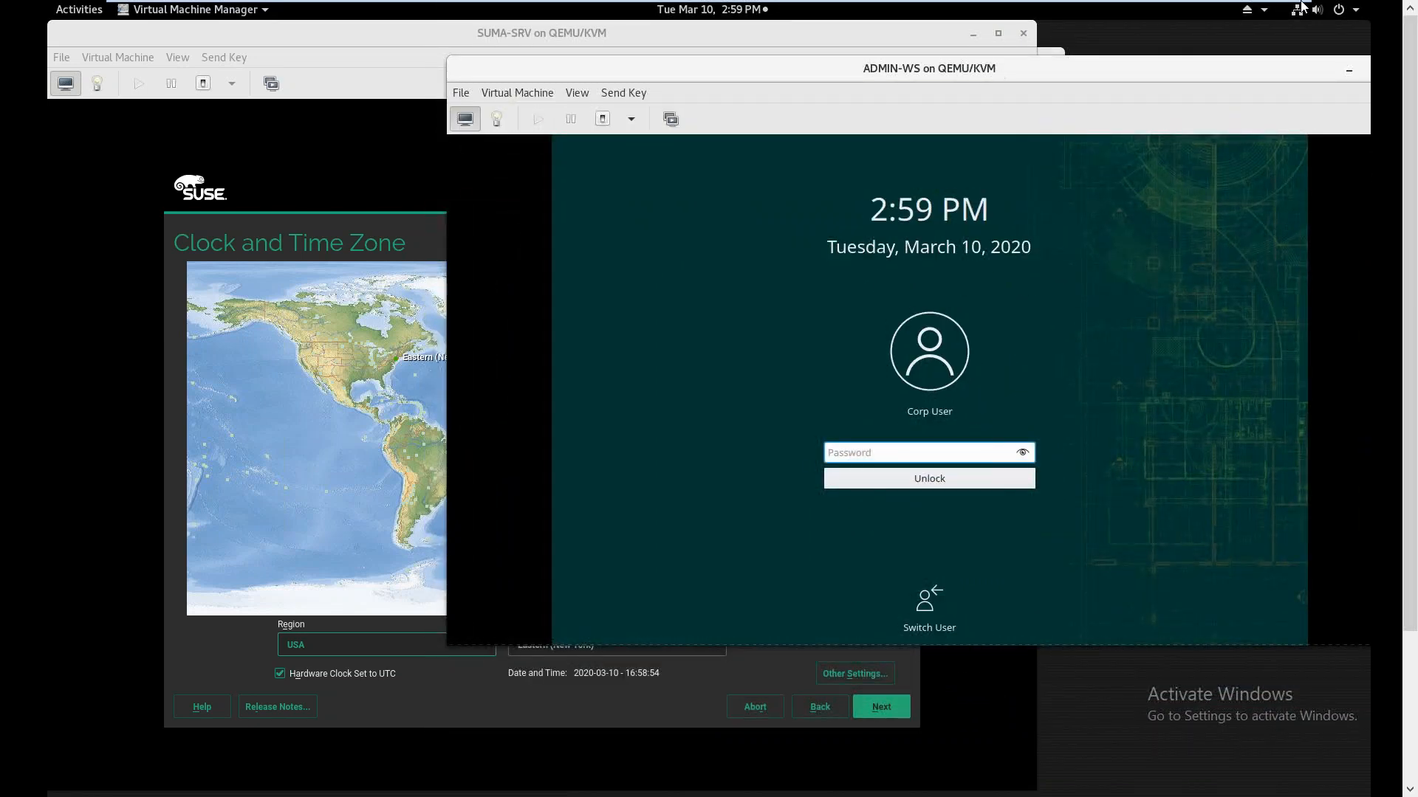
click(1266, 14)
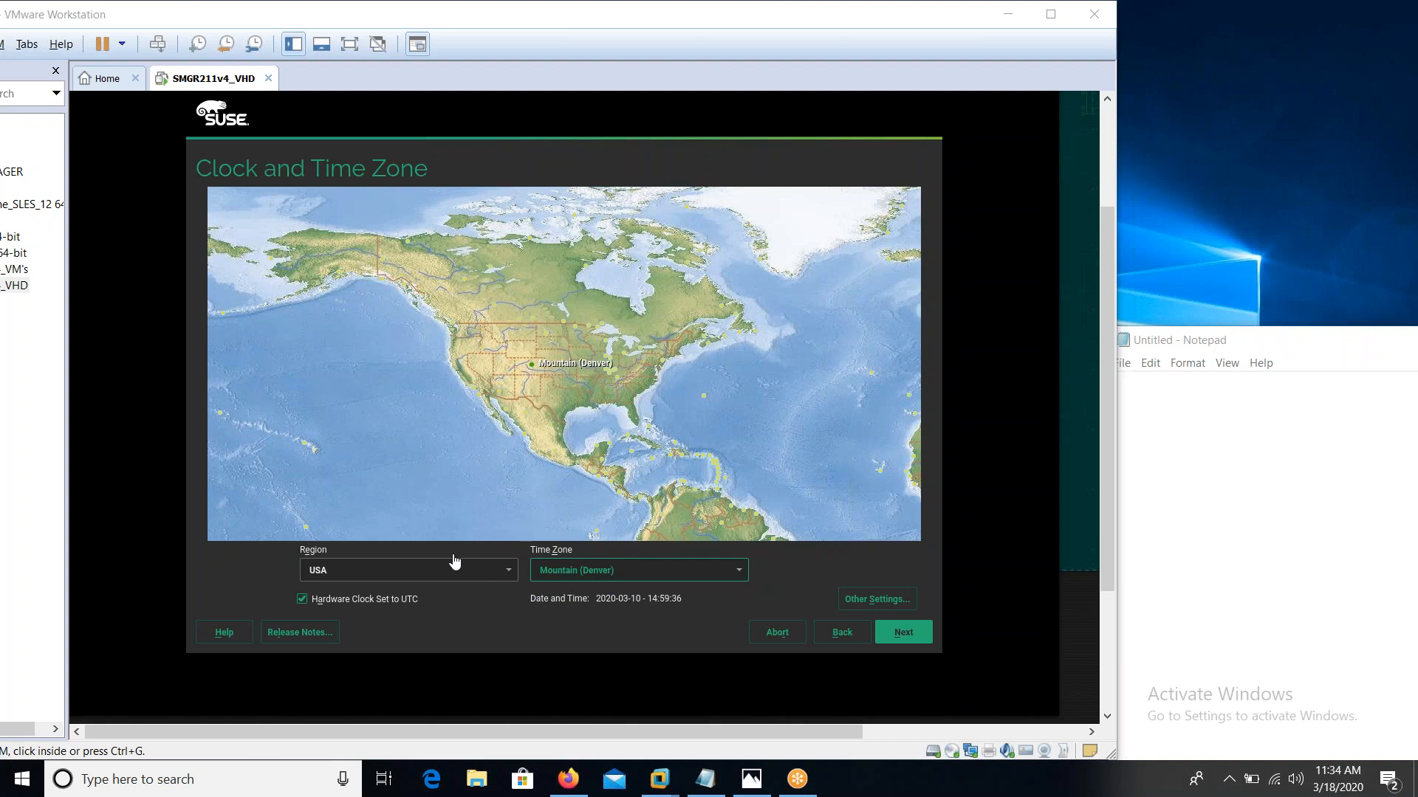
Keep the Mountain (Denver) time zone and create a local user with a password, accepting the weak-password warning
click(911, 605)
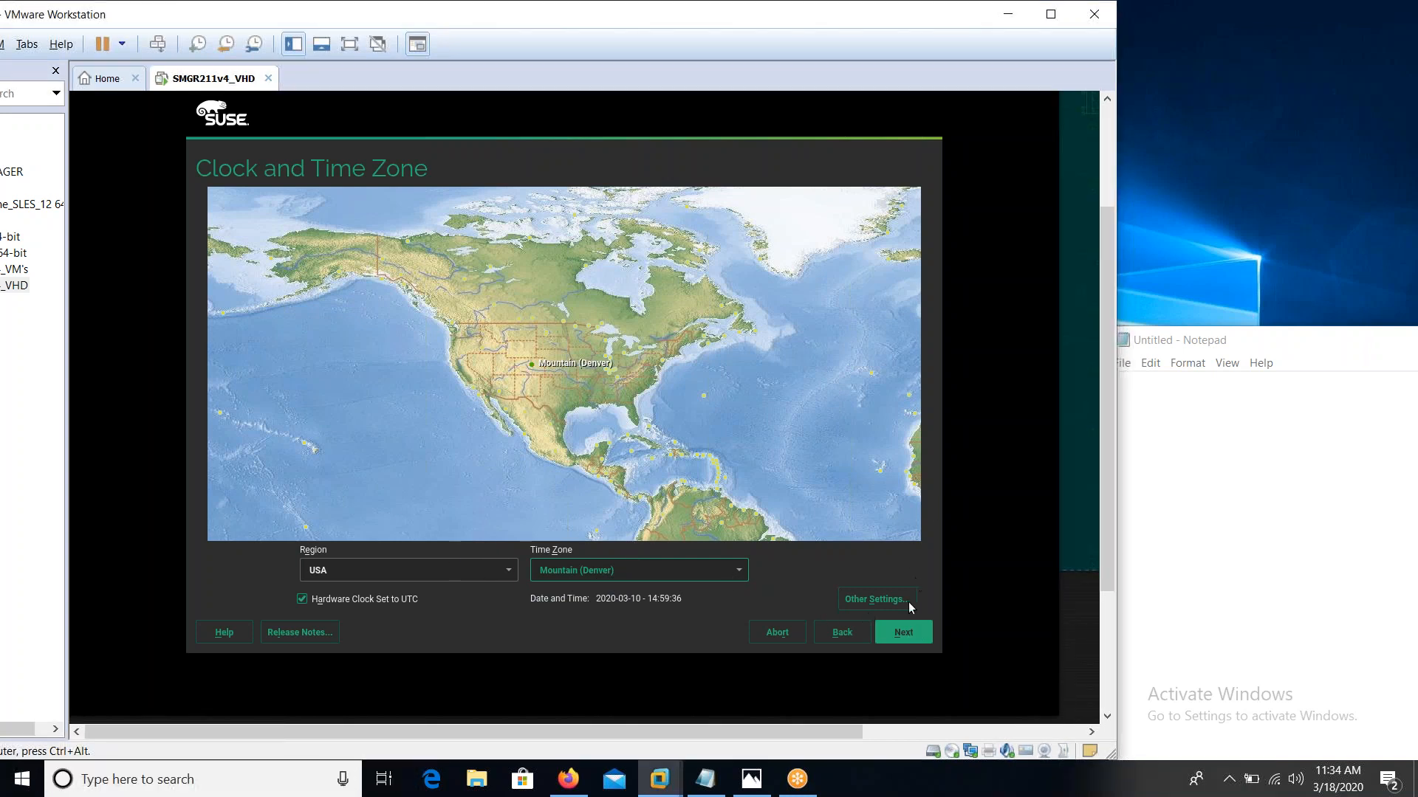
click(901, 635)
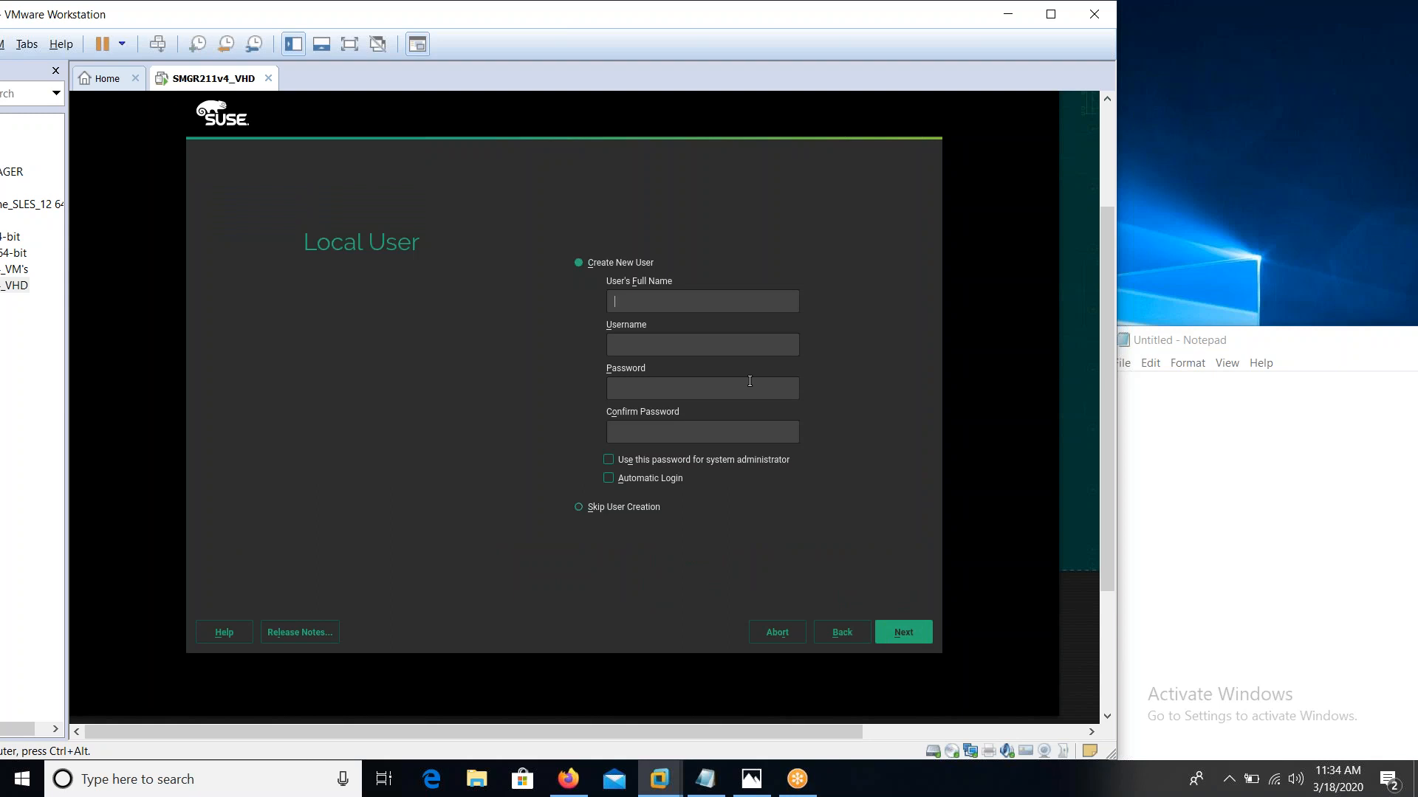
text(Coprp User)
key(Tab)
key(Tab)
text(*****)
key(Tab)
text(*****)
click(900, 635)
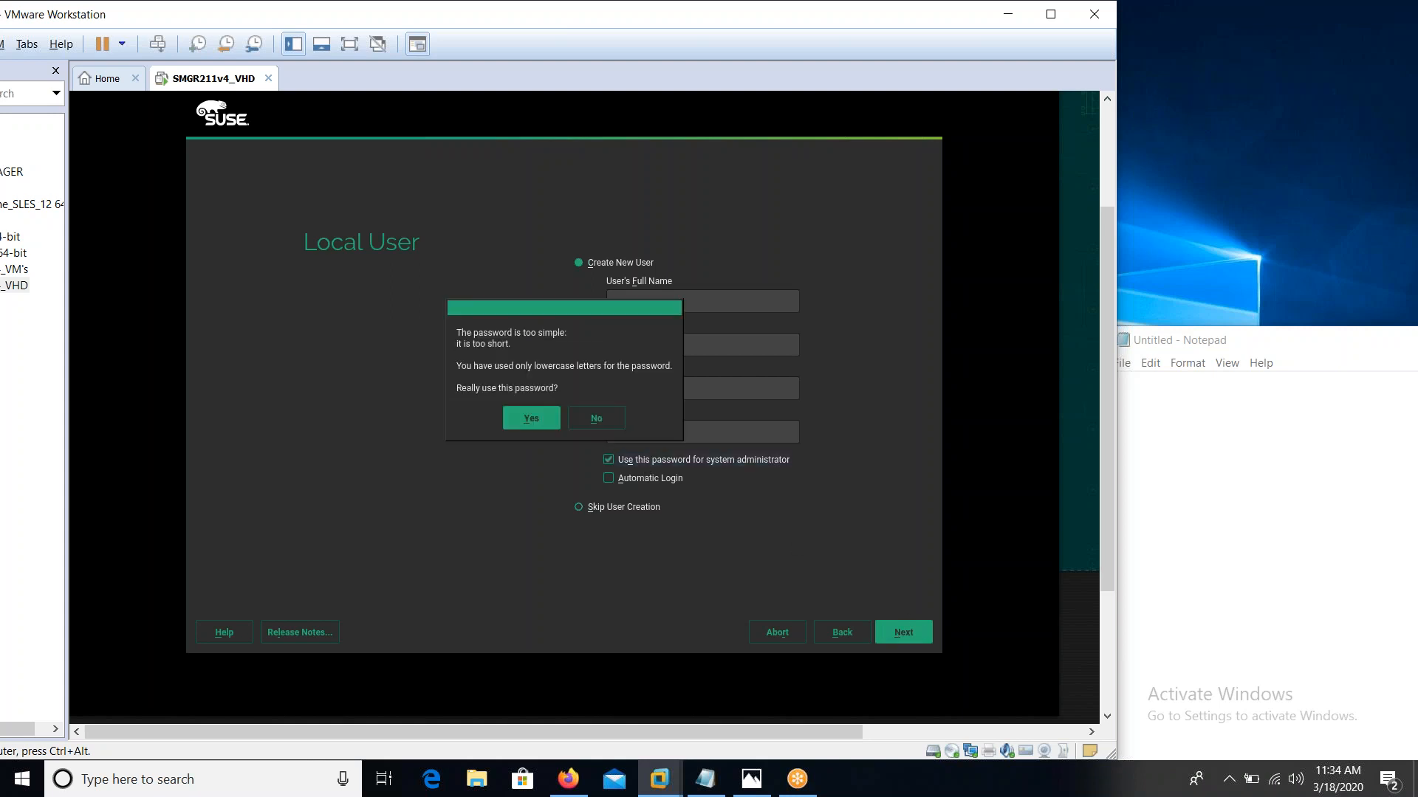
click(539, 418)
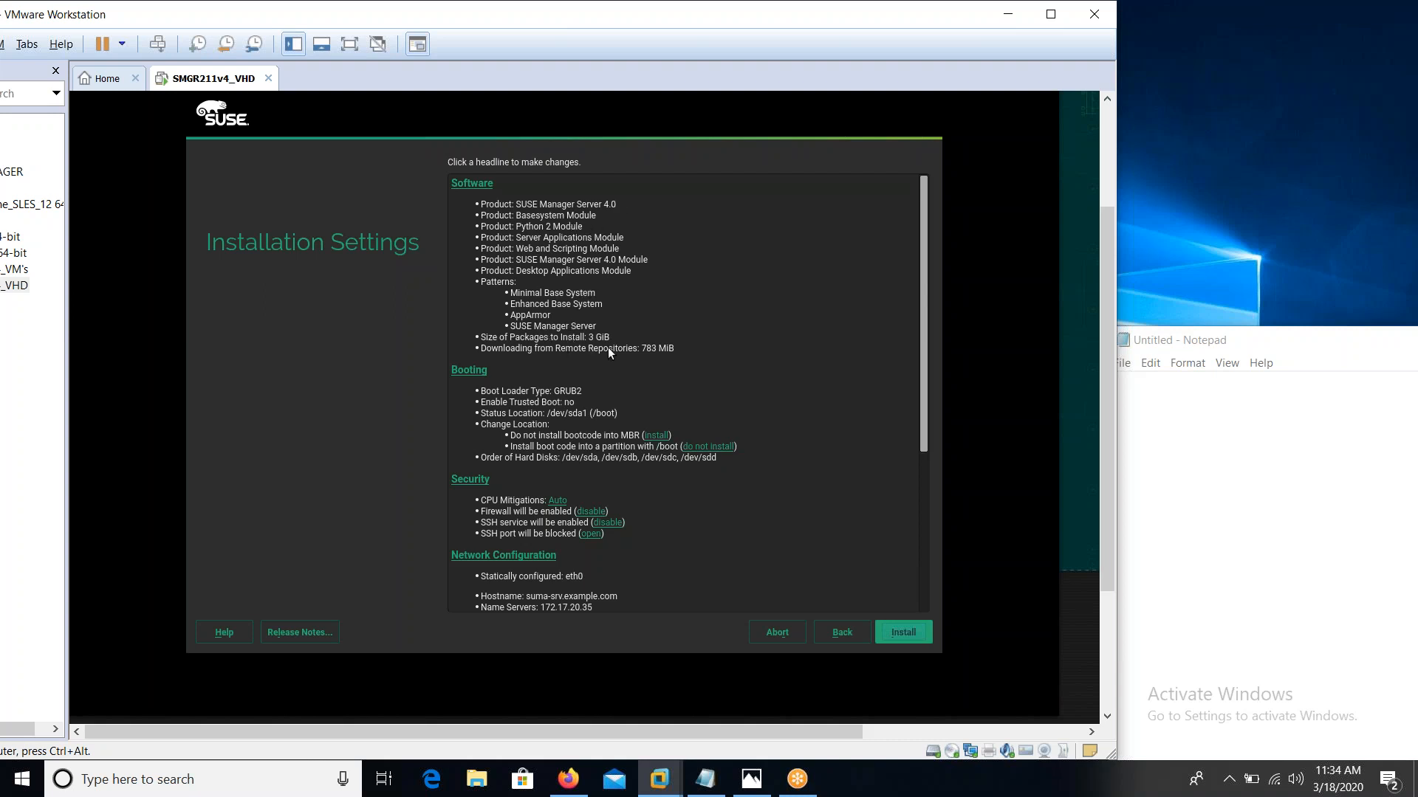
Open the SSH port in Installation Settings and confirm Install
drag(922, 386, 905, 476)
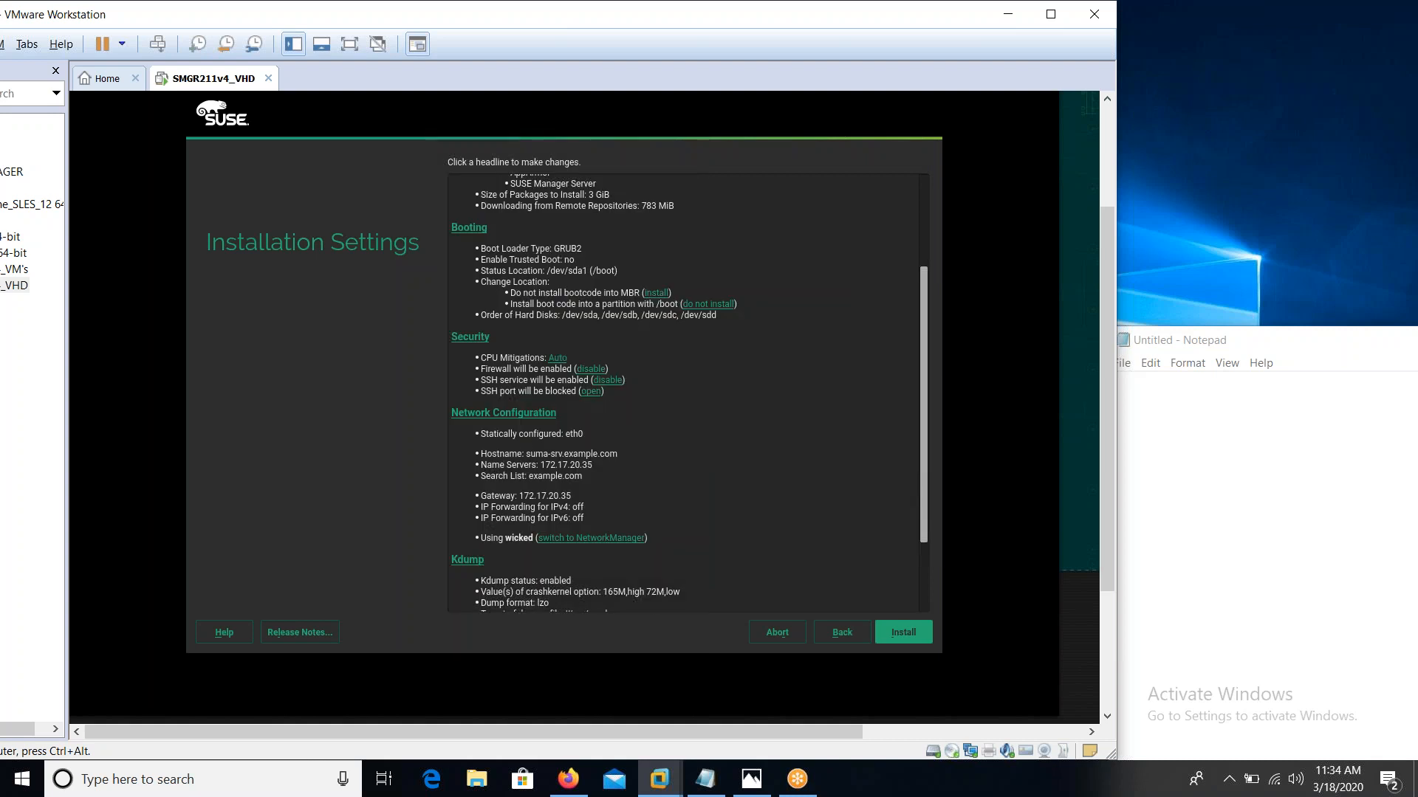
click(590, 392)
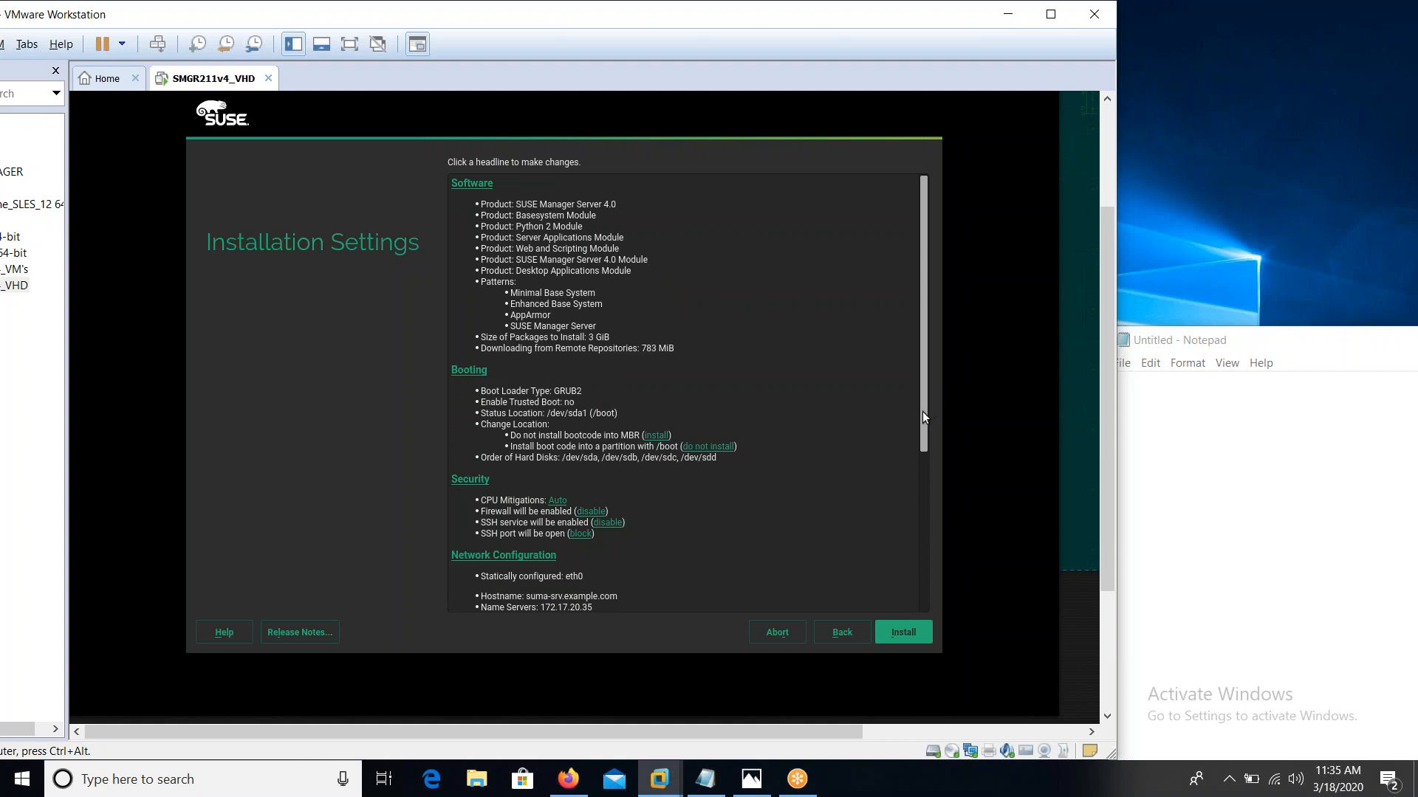
drag(919, 412, 913, 584)
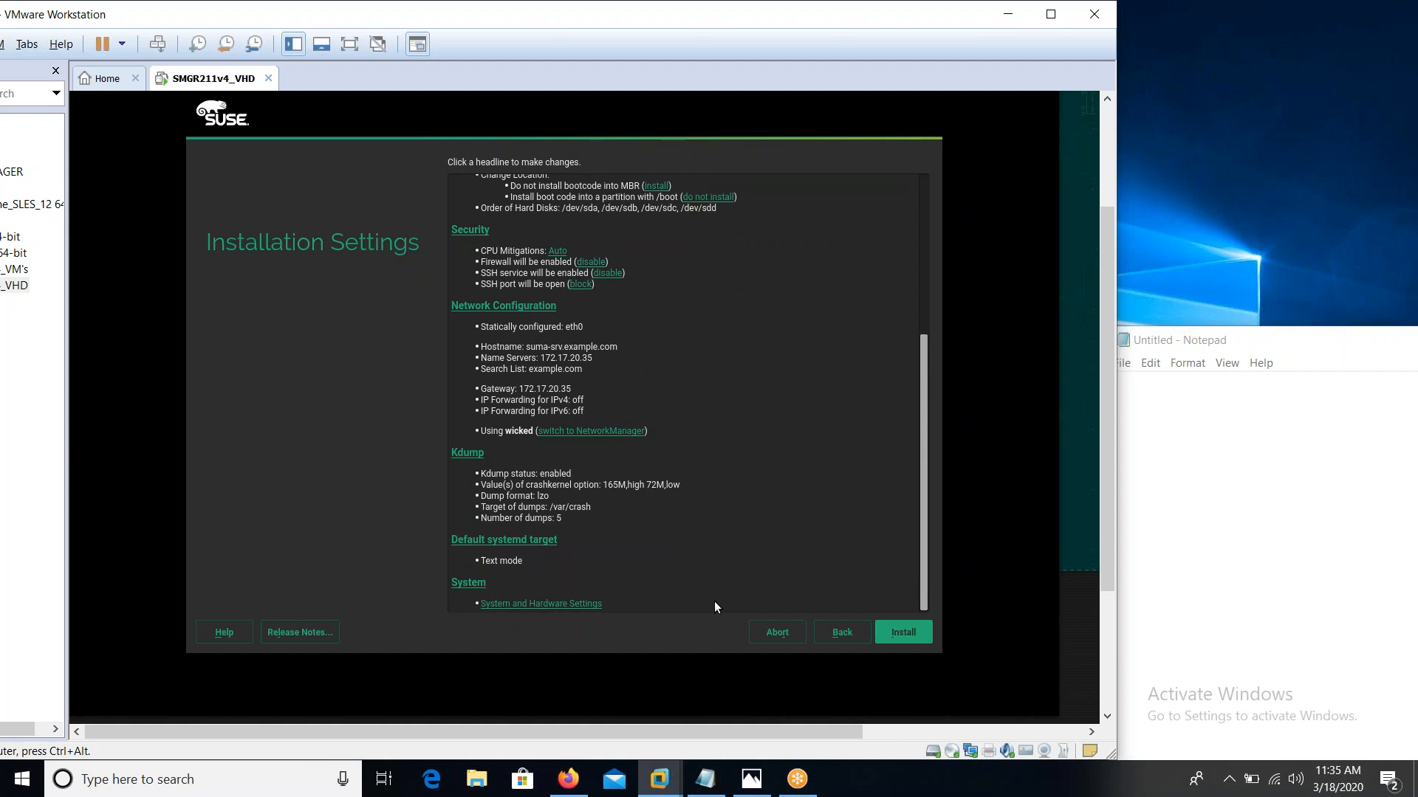
click(914, 633)
click(532, 508)
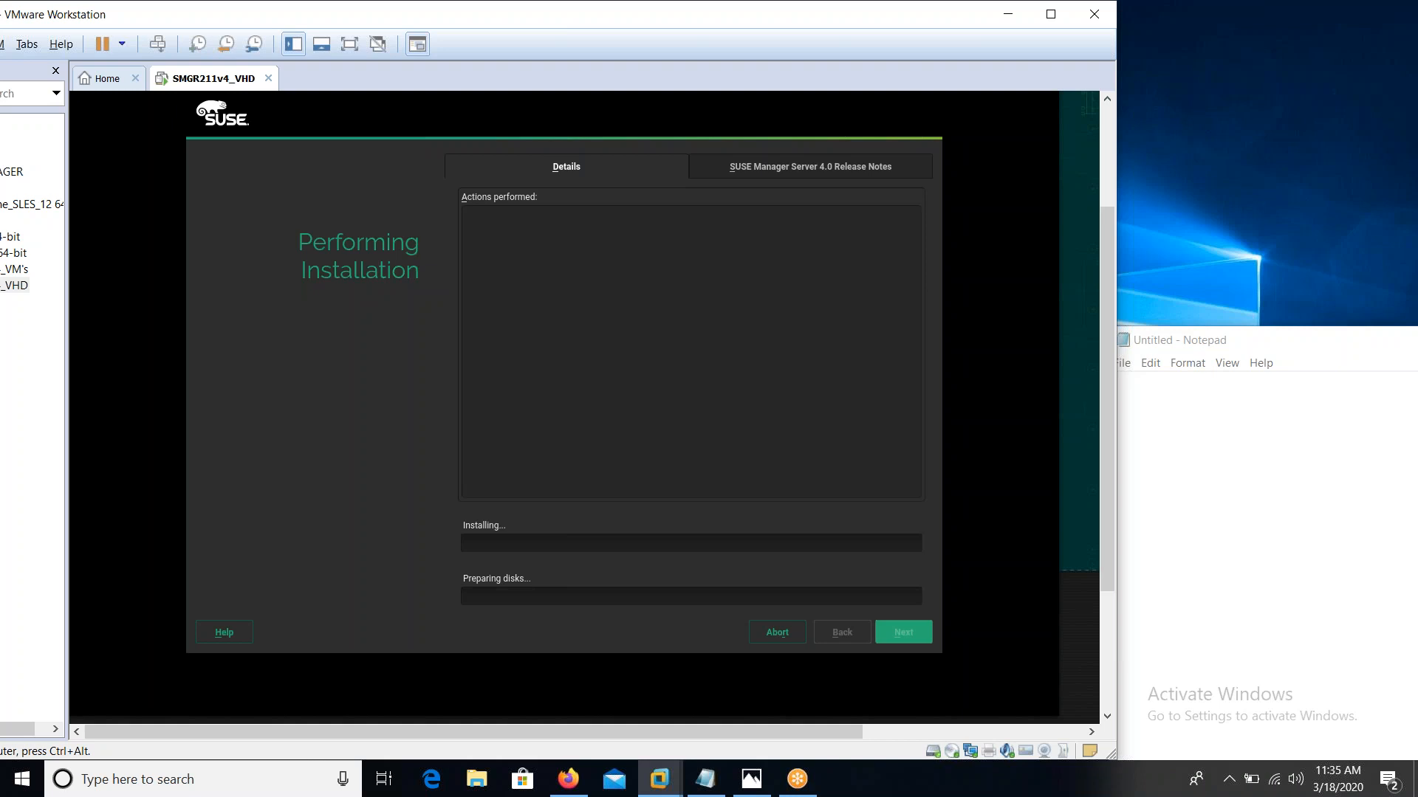
Release keyboard and mouse from the VM back to the host desktop
key(ctrl+alt)
click(1345, 54)
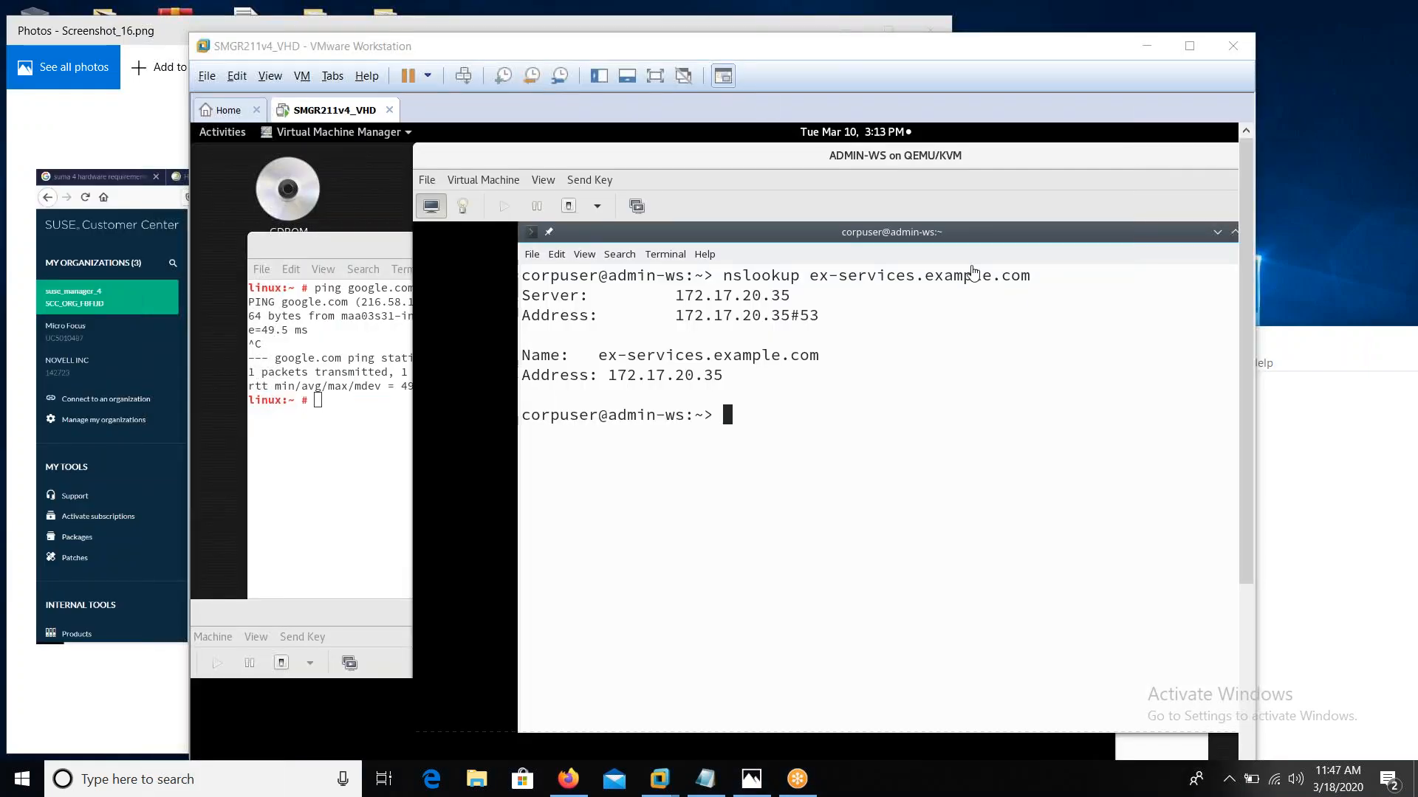
Go full screen and rerun the nslookup for ex-services.example.com in the ADMIN-WS terminal
click(654, 75)
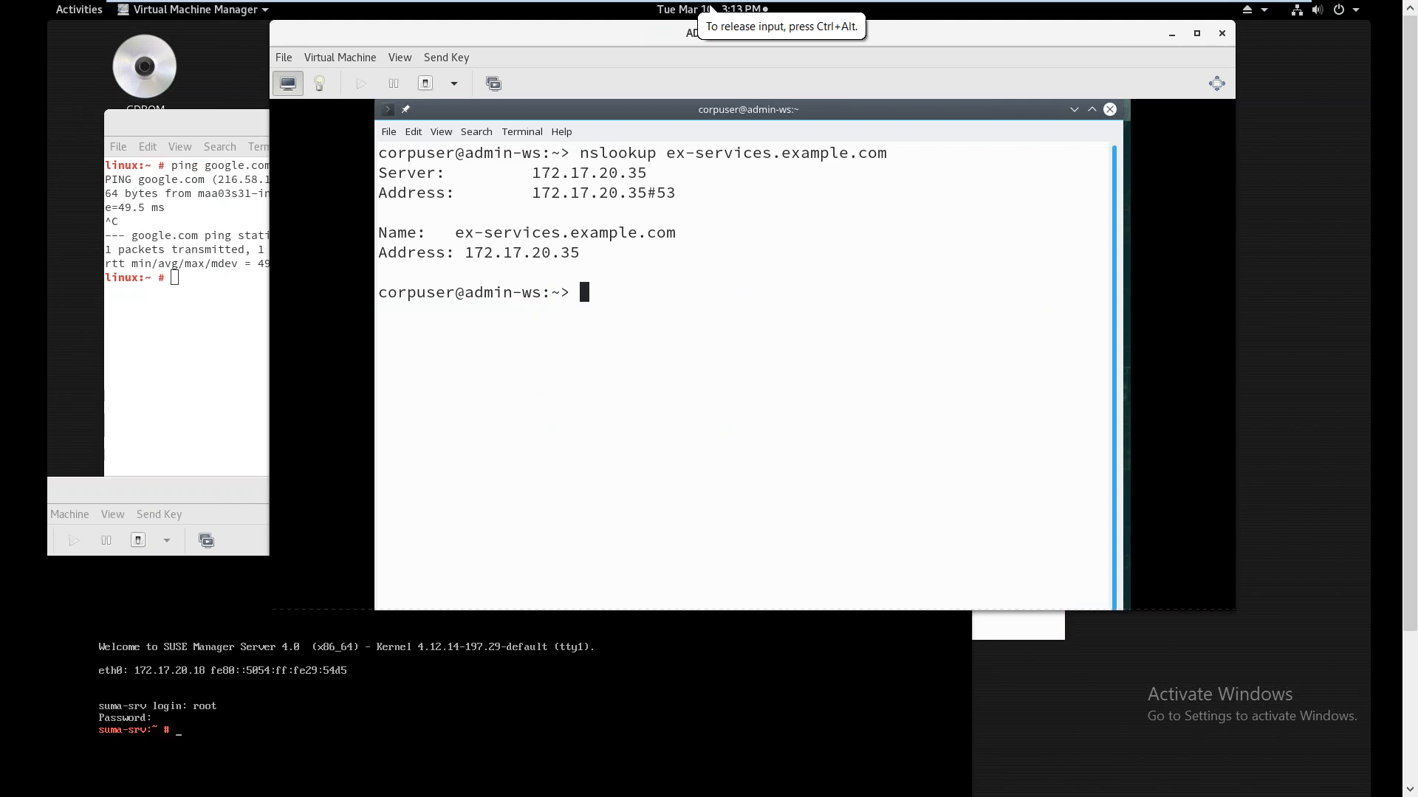
drag(142, 494, 180, 190)
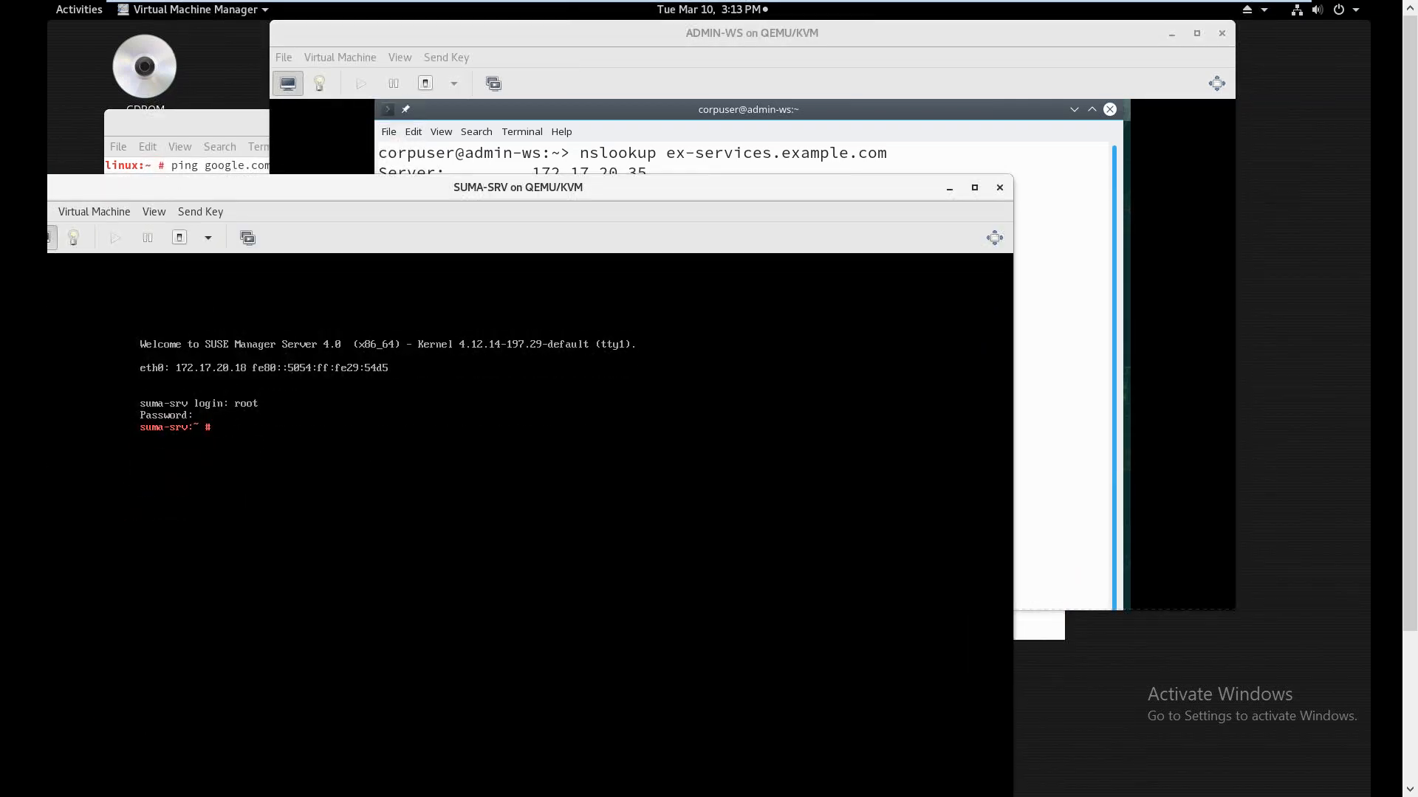
click(464, 156)
key(ctrl+l)
key(Up)
key(Return)
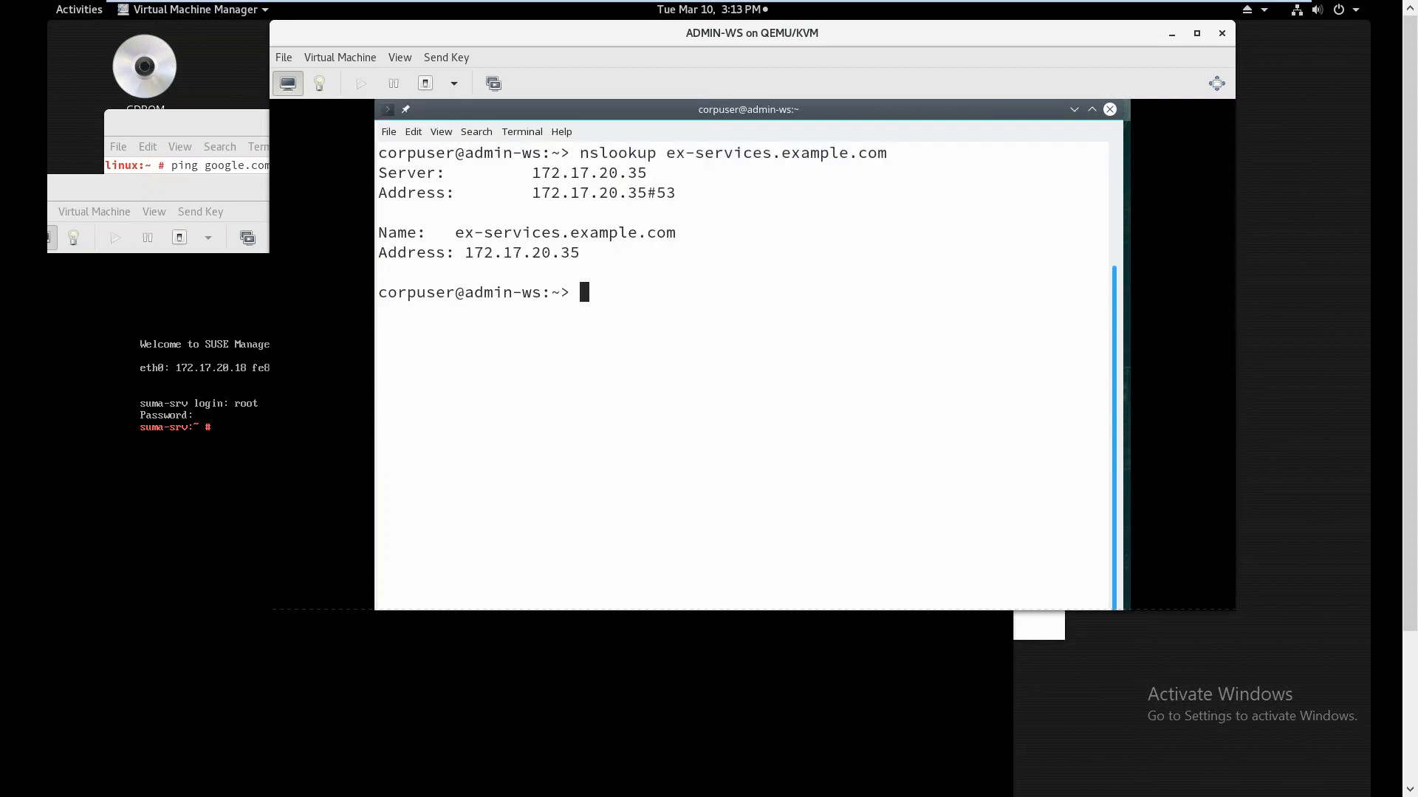
SSH to ex-services.example.com, accepting its host key, then log out
drag(160, 186, 276, 614)
click(570, 436)
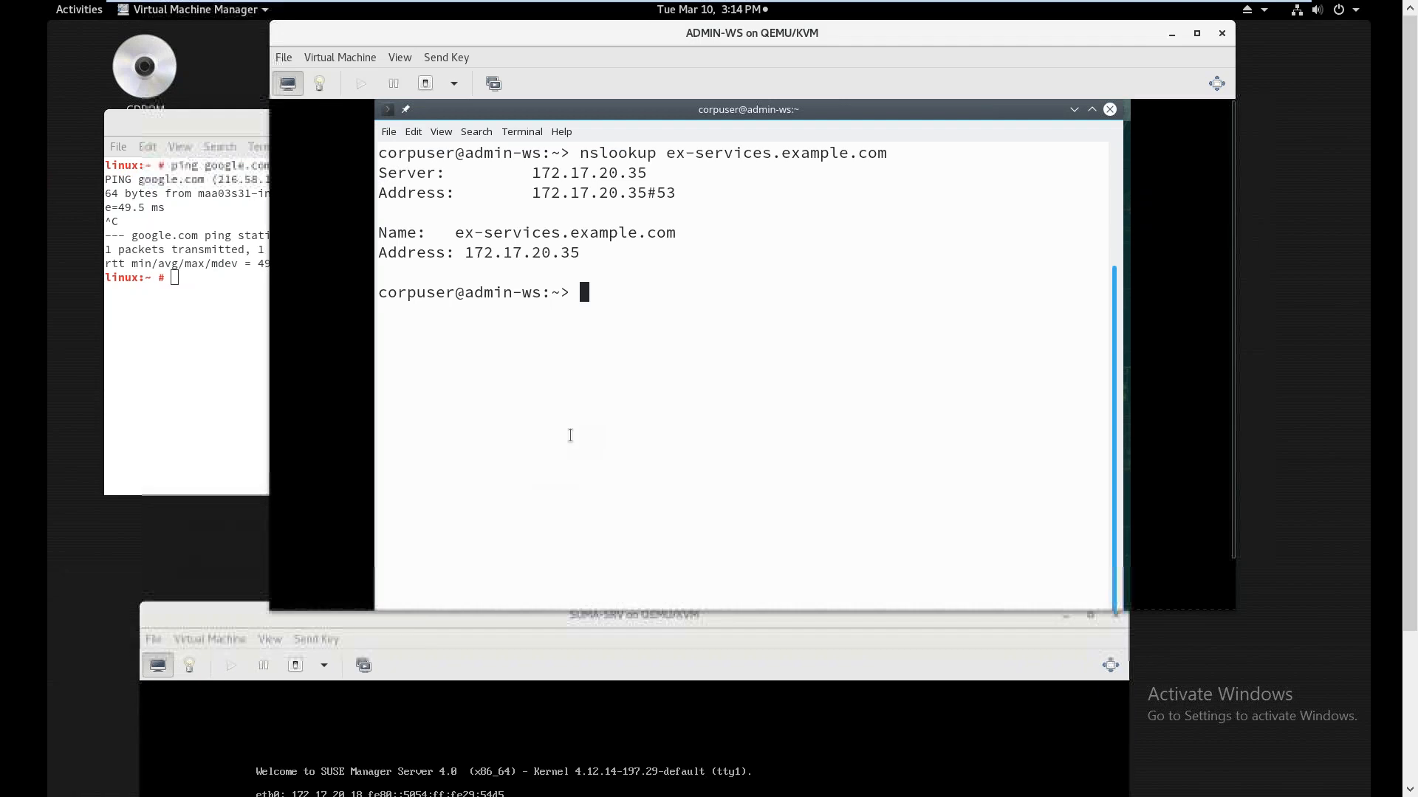
key(Up)
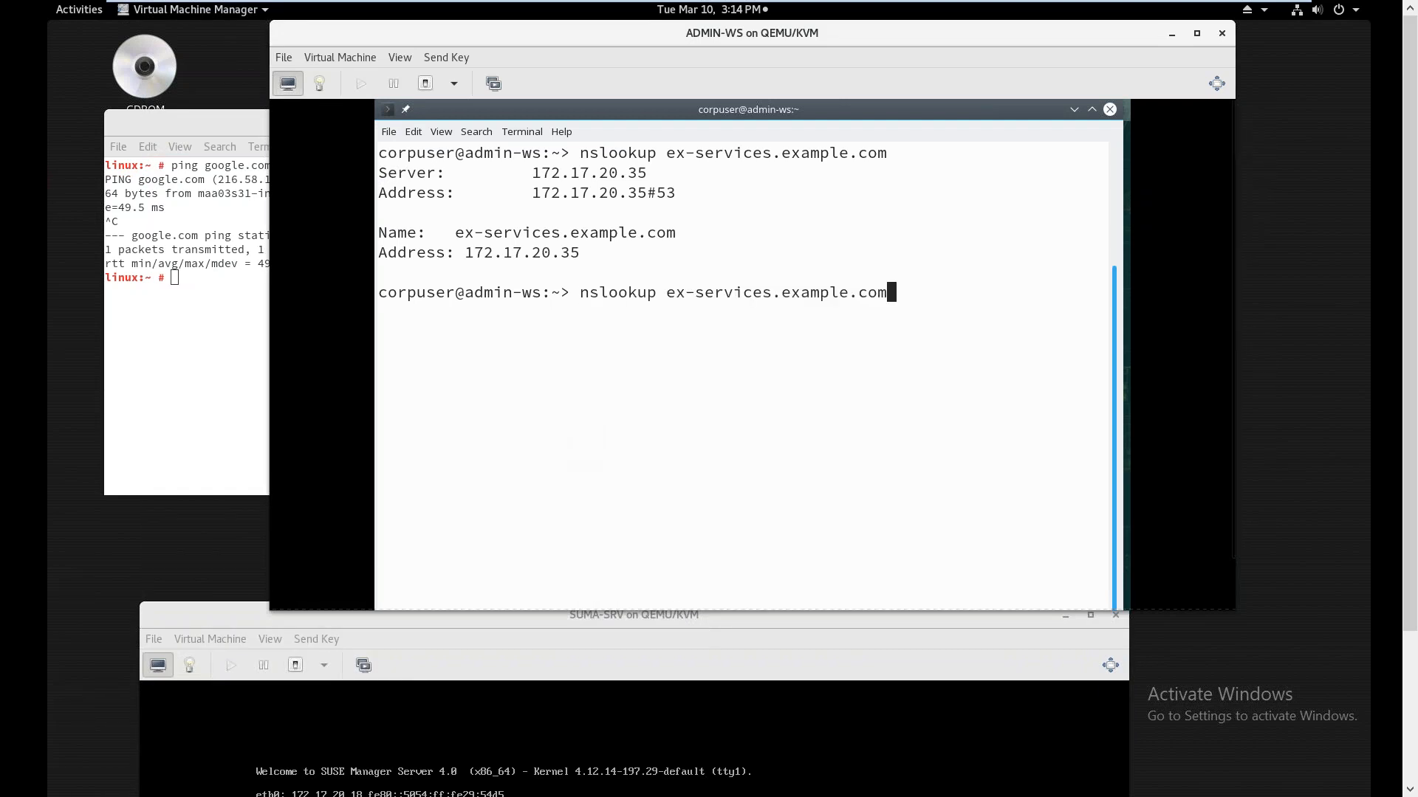
key(Left)
key(Left)
key(Left)
key(Left)
key(Left)
key(Left)
key(Left)
key(Left)
key(Left)
key(Left)
key(Left)
key(Left)
key(Left)
key(Left)
key(Left)
key(Left)
key(Left)
key(Left)
key(Left)
key(Left)
key(BackSpace)
key(BackSpace)
key(BackSpace)
key(BackSpace)
key(BackSpace)
key(BackSpace)
key(BackSpace)
key(BackSpace)
text(ssh)
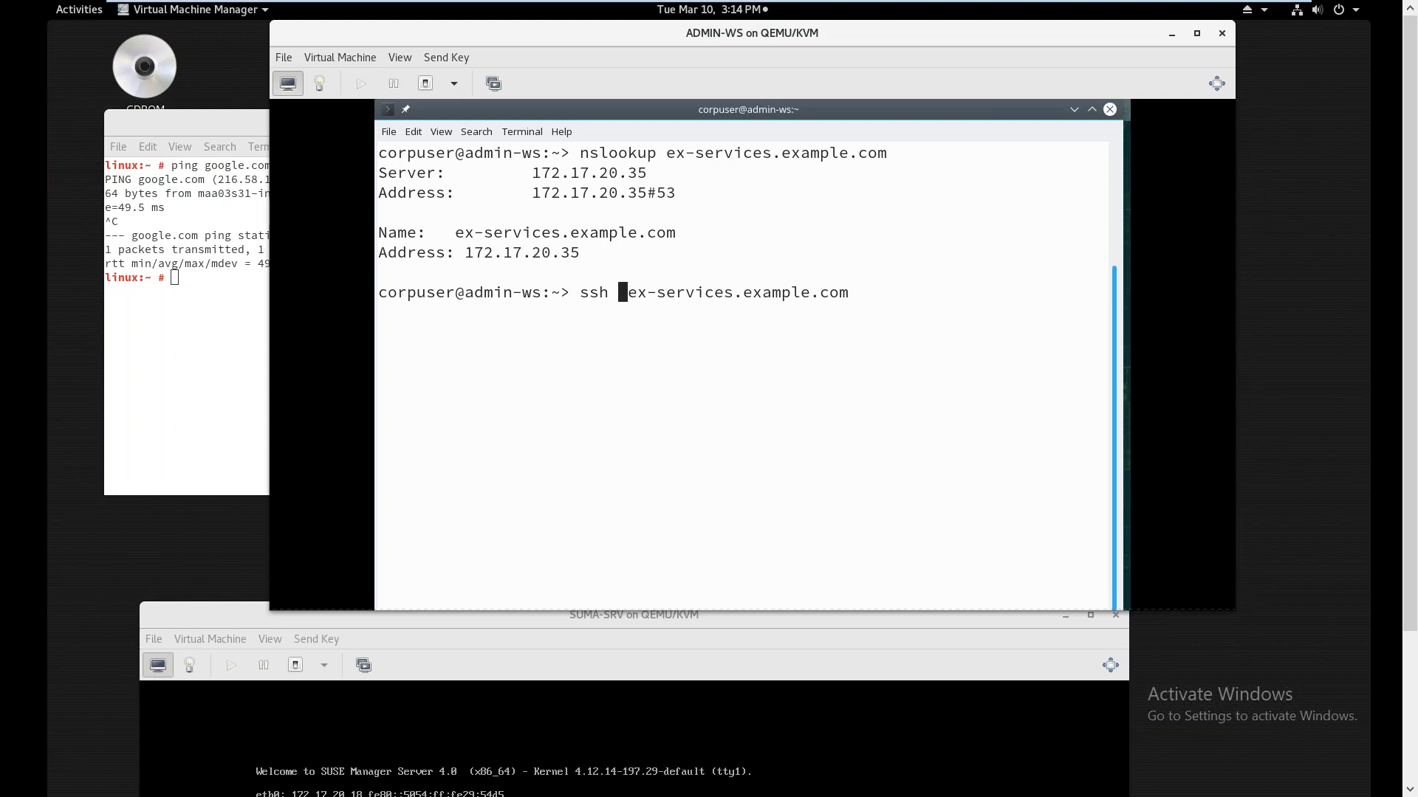
key(Return)
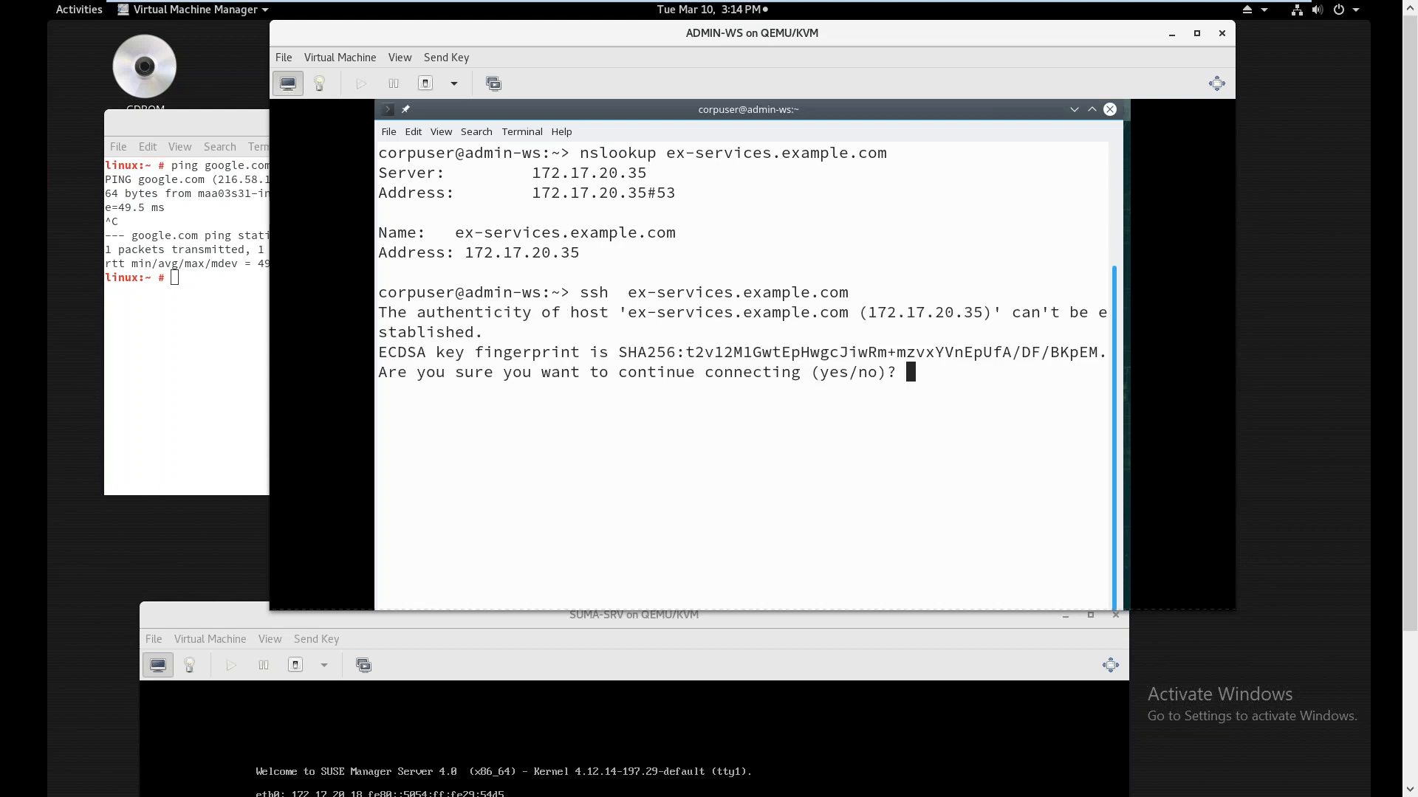
text(yes)
key(Return)
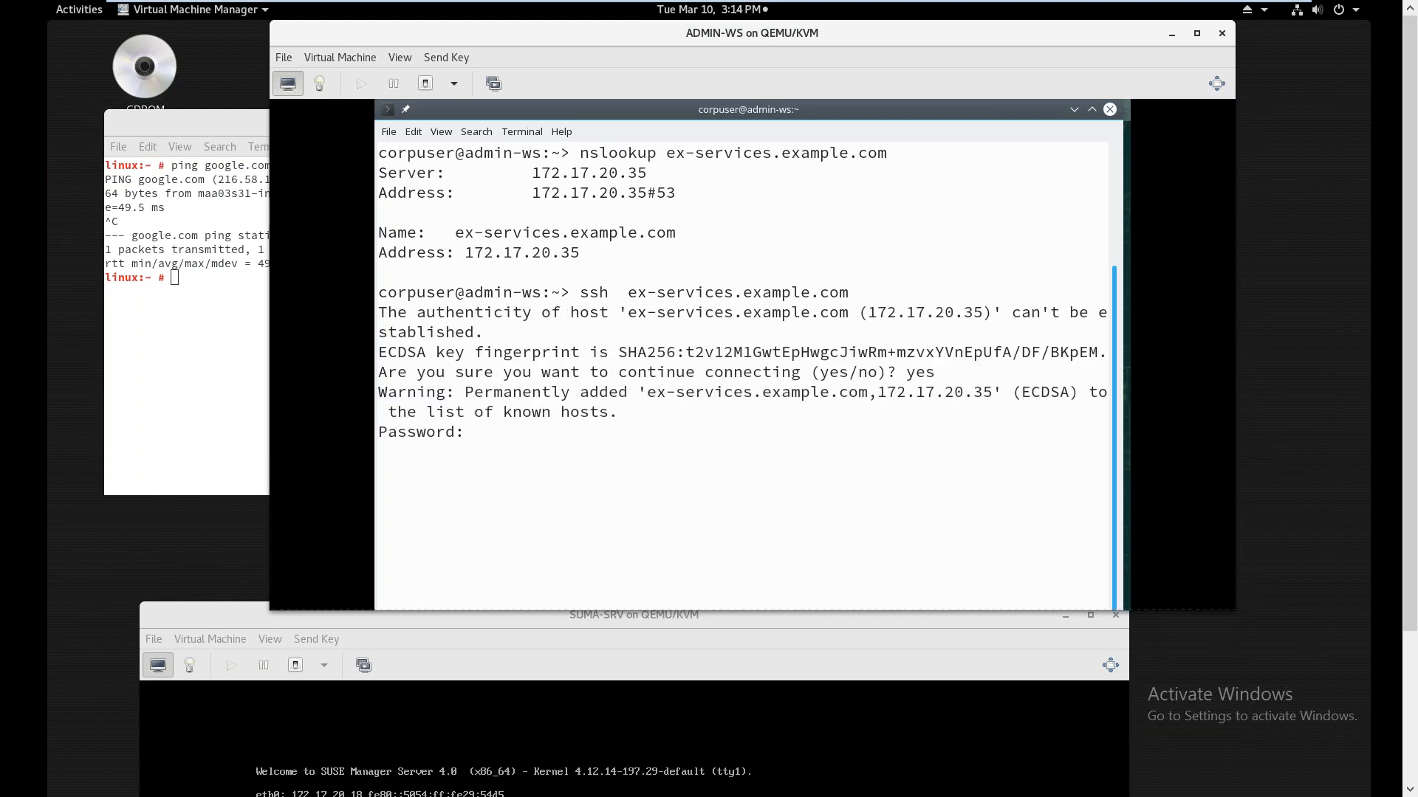
key(Return)
key(ctrl+l)
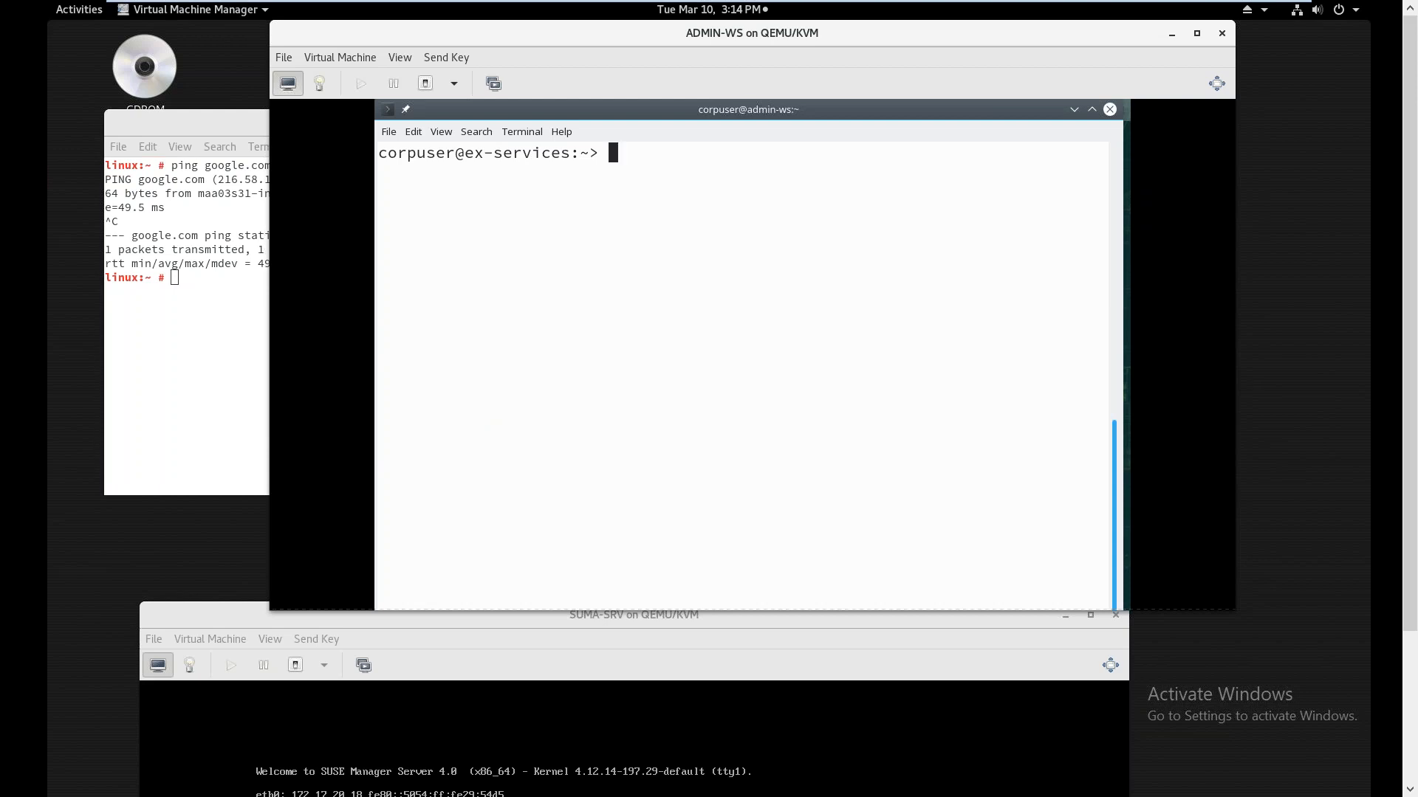
key(ctrl+d)
Try SSH to ex-services.example.com as root; both password attempts are refused
key(Up)
text(-)
text(l root)
key(Return)
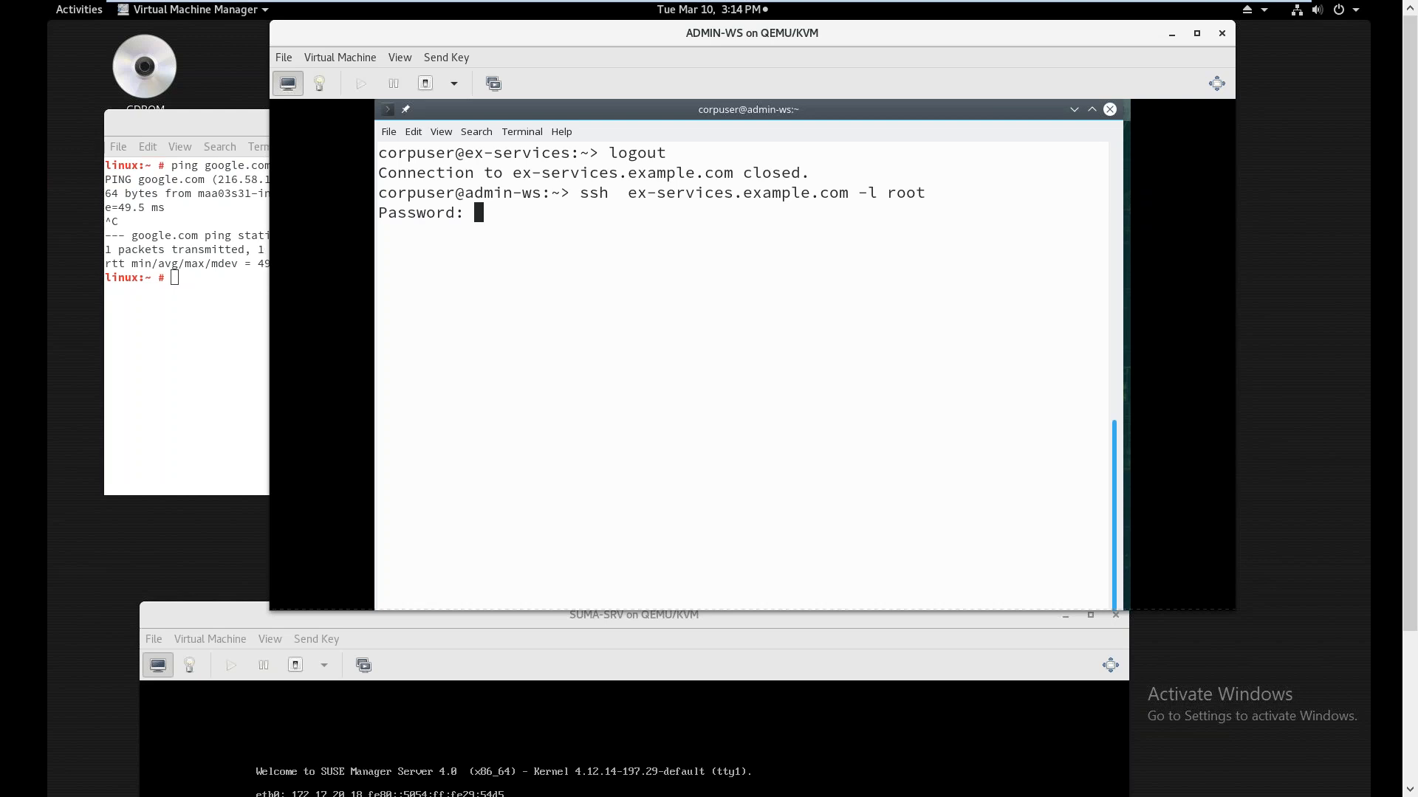
key(Return)
key(Return)
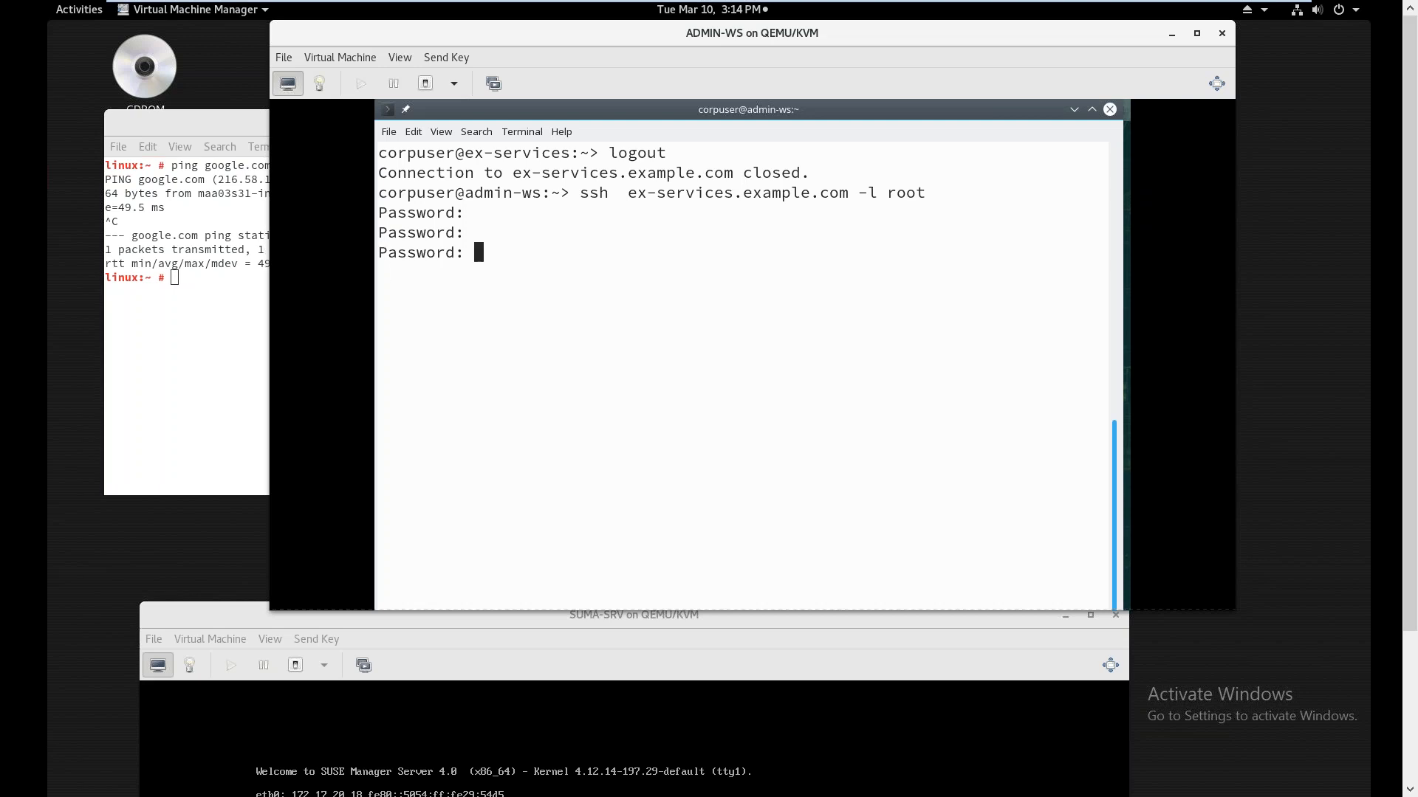
key(Return)
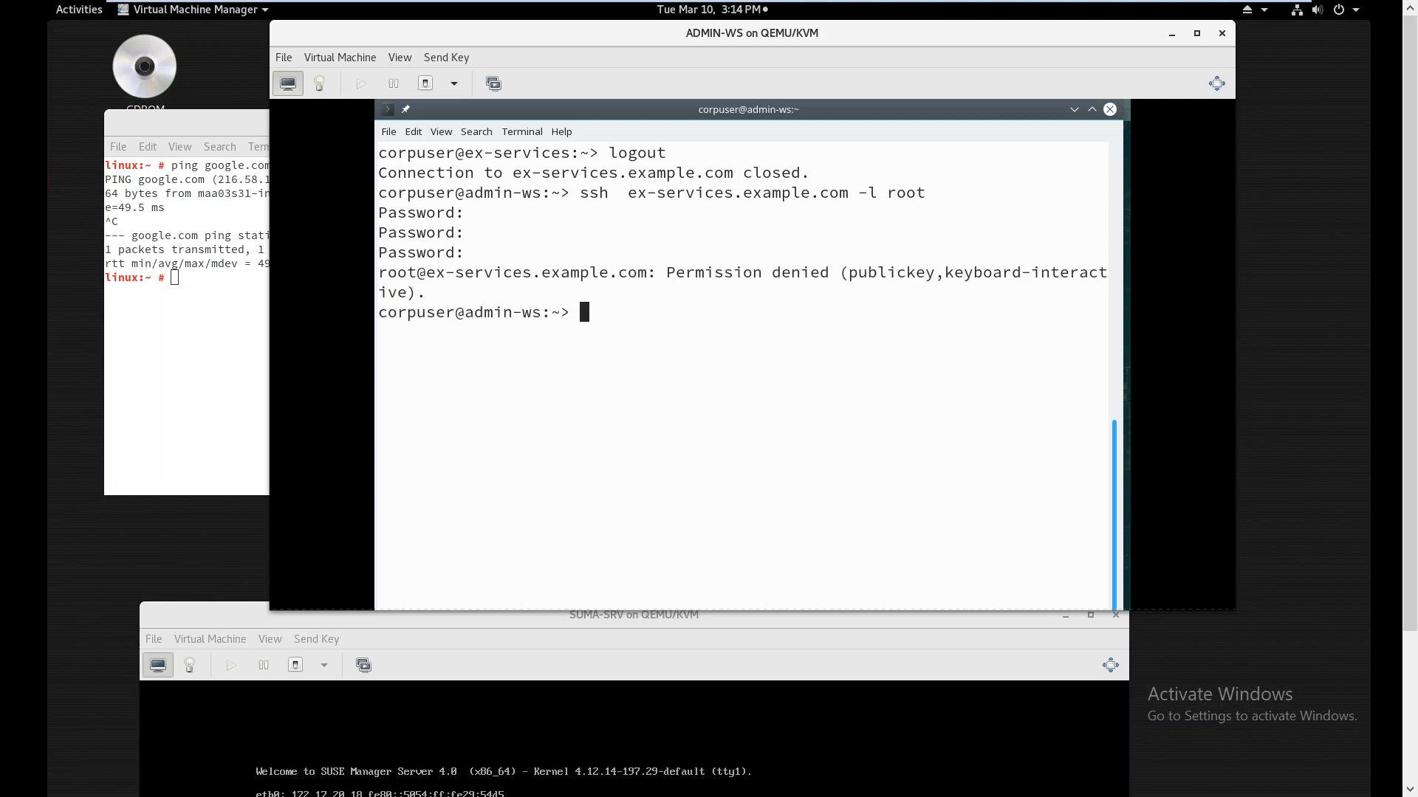
key(ctrl+alt)
drag(262, 627, 280, 346)
In the SUMA-SRV console, reset the root password with passwd and check the hostname
text(pass)
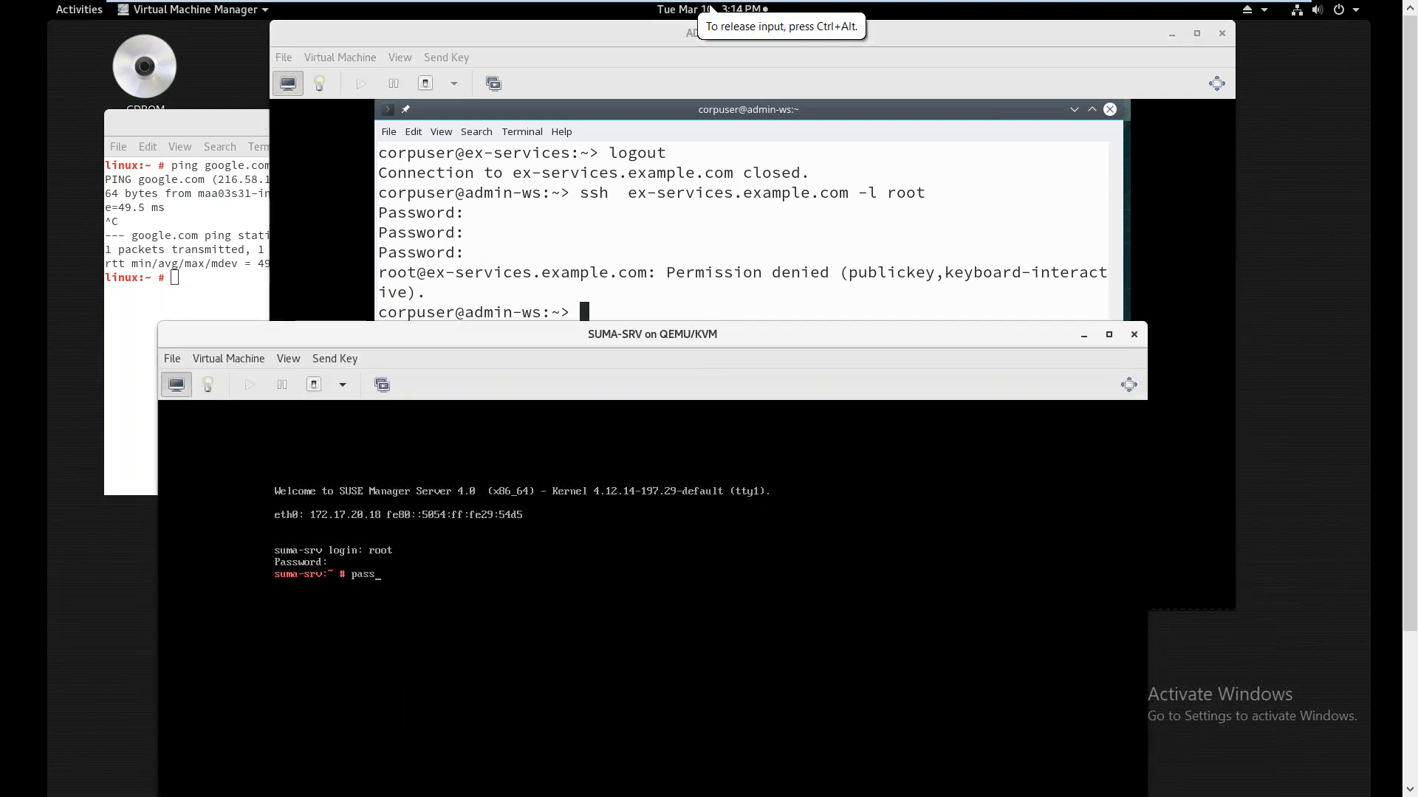
text(wd)
key(Return)
key(Return)
key(Return)
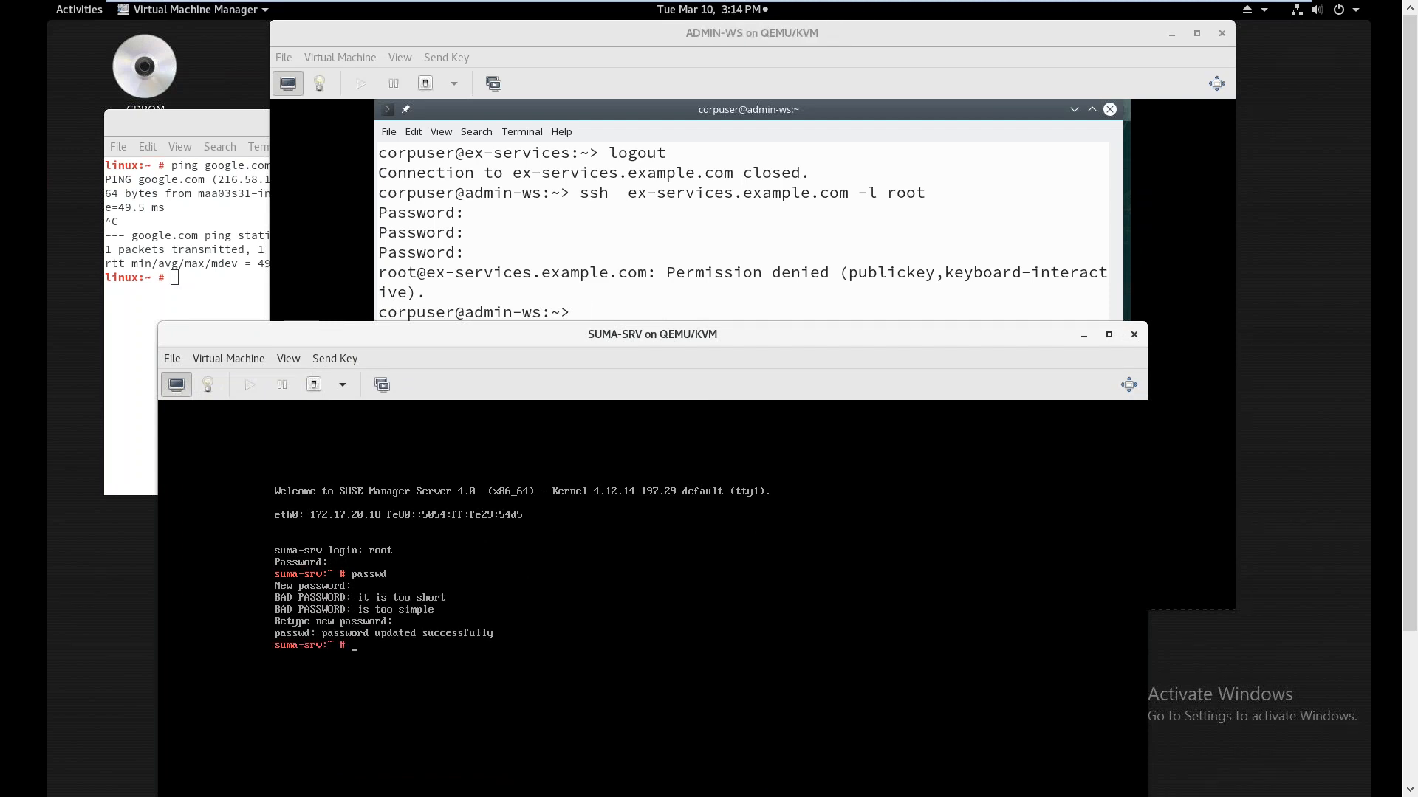
text(hostname)
key(ctrl+l)
key(Return)
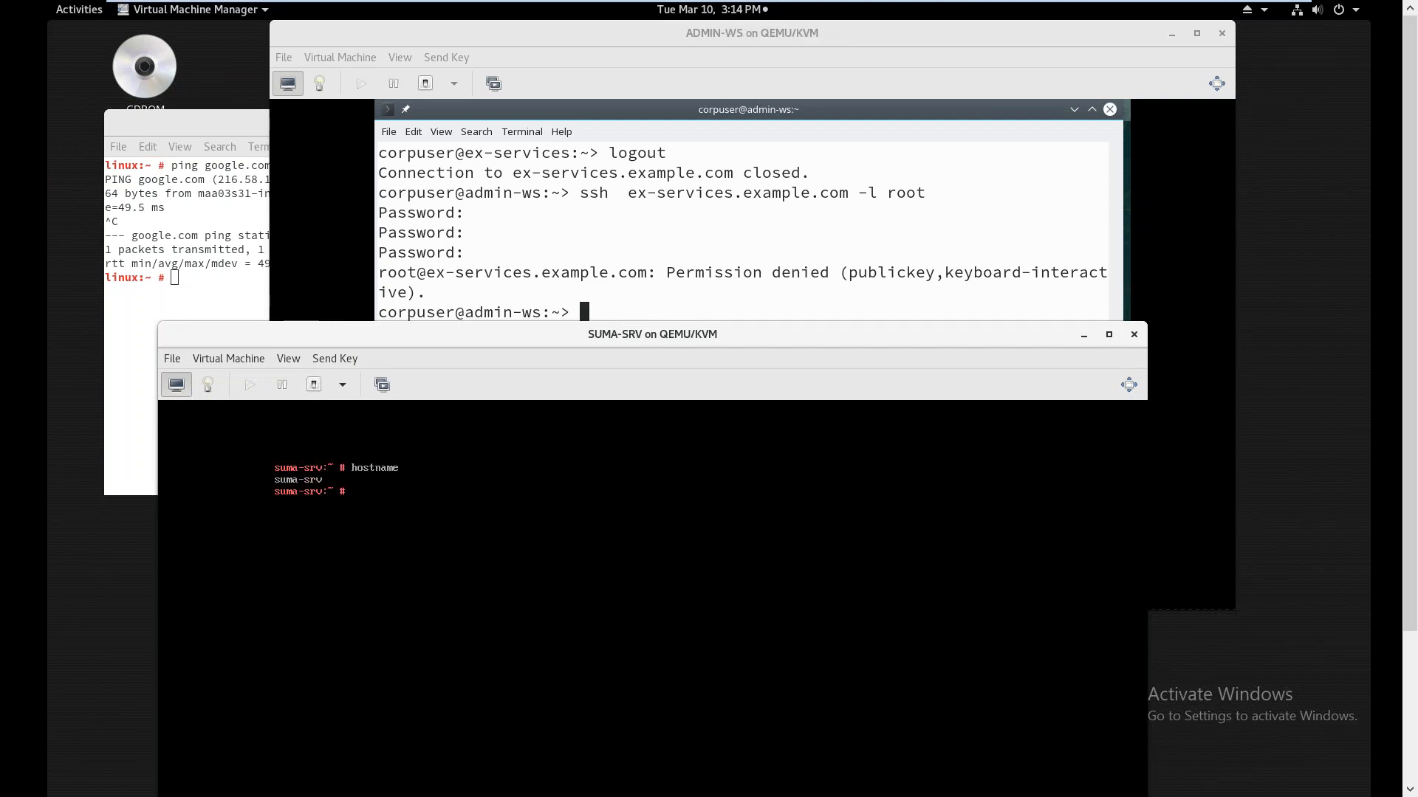
key(ctrl+alt)
Run nslookup suma-srv in the ADMIN-WS terminal
click(592, 278)
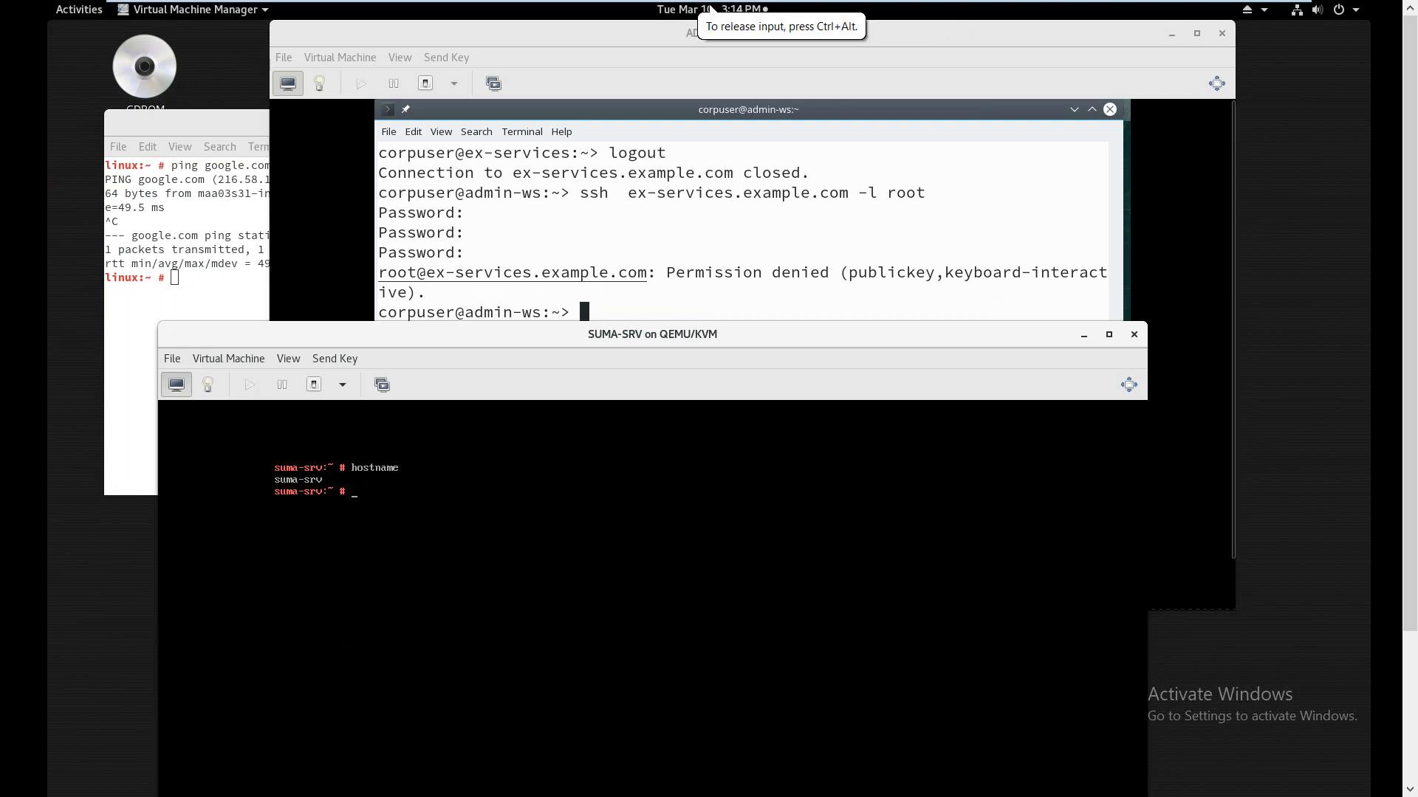
key(Up)
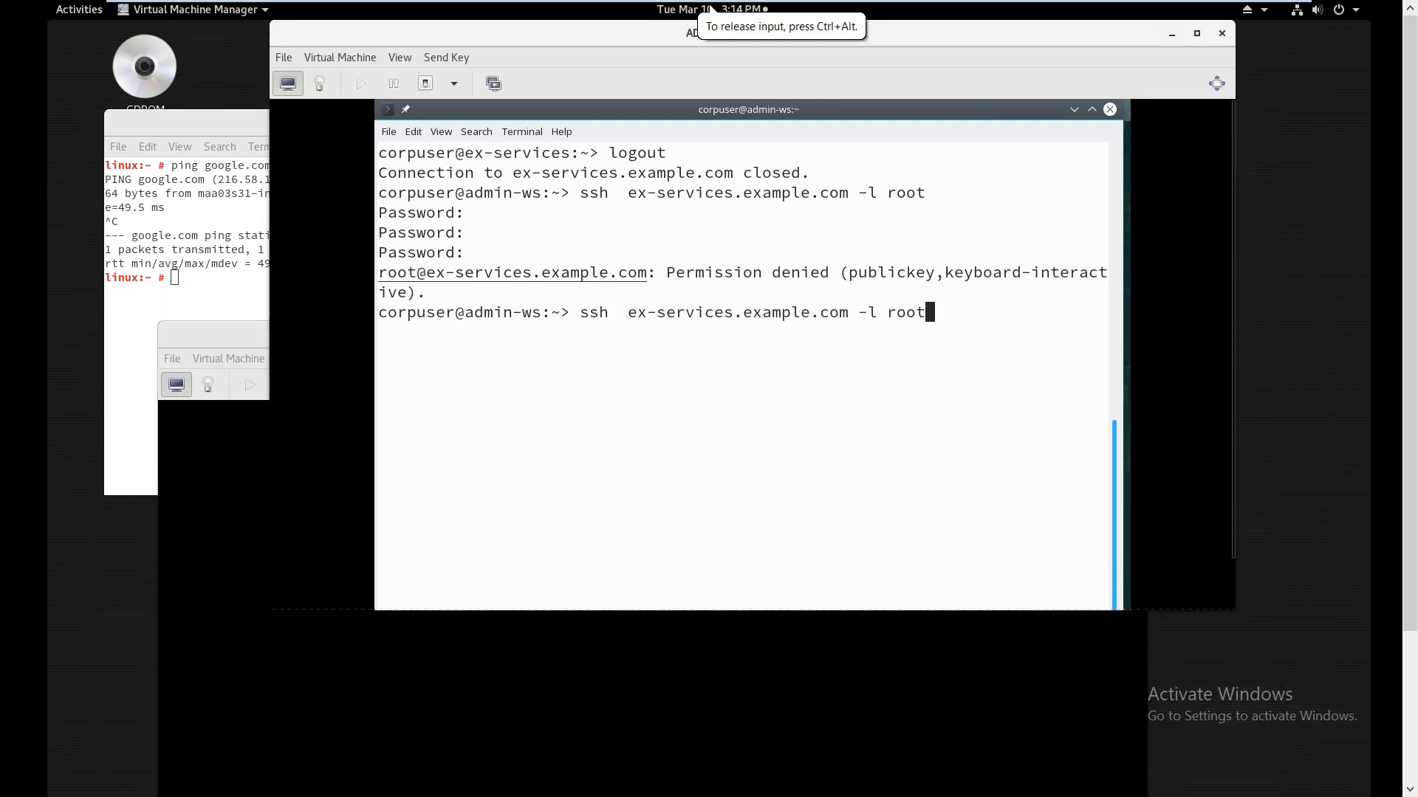
key(BackSpace)
key(BackSpace)
key(BackSpace)
key(BackSpace)
key(BackSpace)
key(BackSpace)
key(BackSpace)
key(BackSpace)
key(BackSpace)
key(BackSpace)
key(BackSpace)
key(BackSpace)
key(BackSpace)
key(BackSpace)
key(BackSpace)
key(BackSpace)
key(BackSpace)
key(BackSpace)
key(BackSpace)
key(BackSpace)
key(BackSpace)
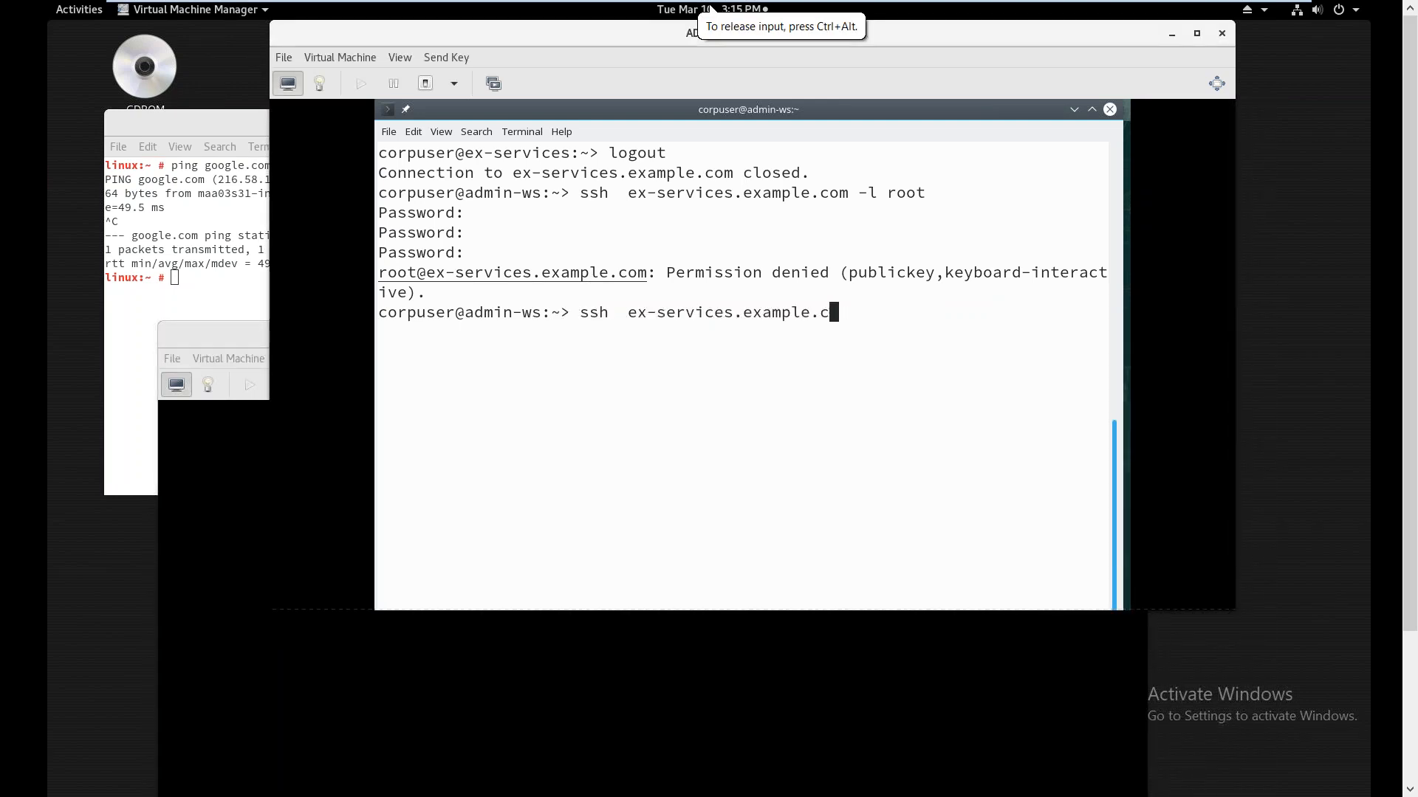
key(BackSpace)
key(BackSpace)
text(suma-srv)
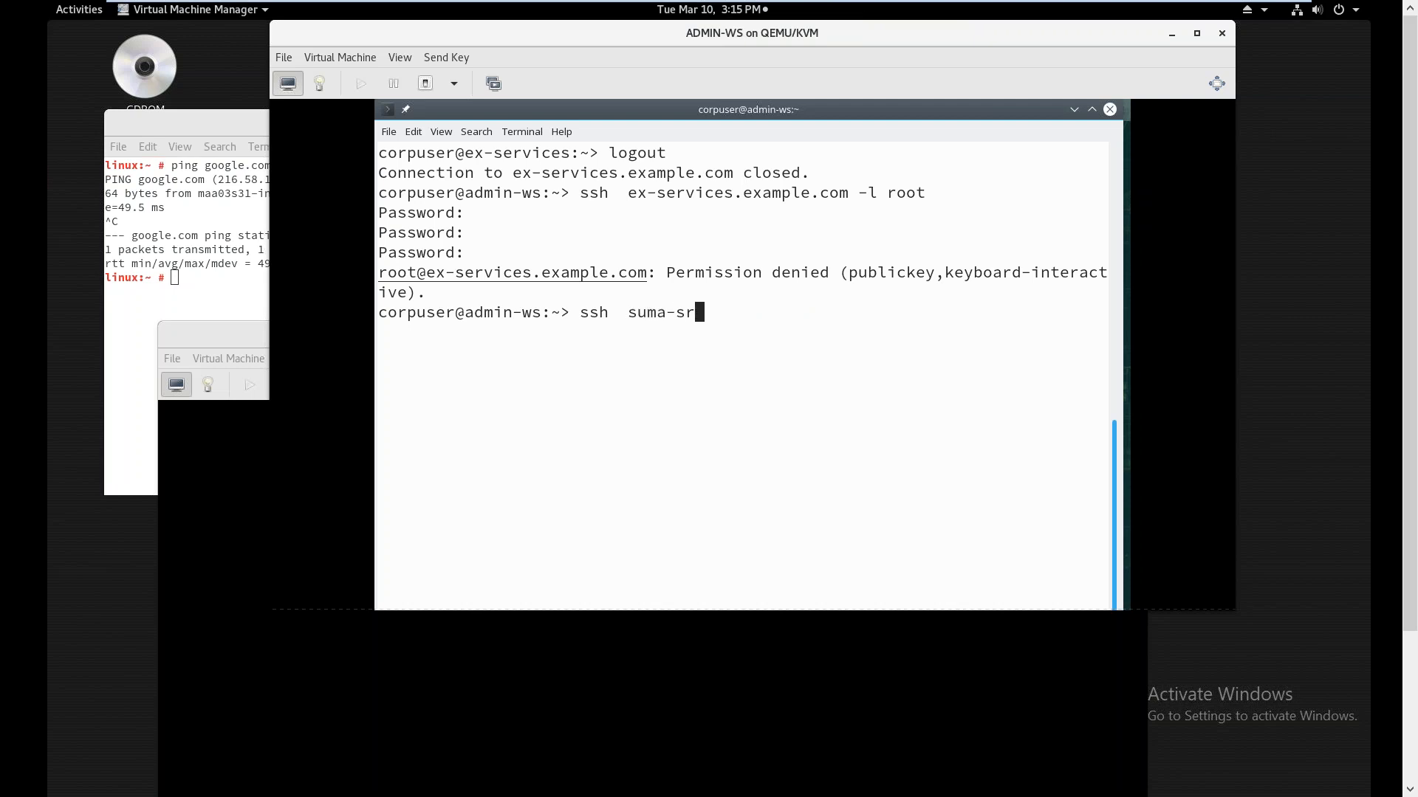
key(BackSpace)
key(BackSpace)
key(BackSpace)
key(BackSpace)
key(BackSpace)
key(BackSpace)
key(BackSpace)
key(BackSpace)
key(BackSpace)
key(BackSpace)
key(BackSpace)
key(BackSpace)
key(BackSpace)
key(BackSpace)
text(nslookup suma-srv)
key(Return)
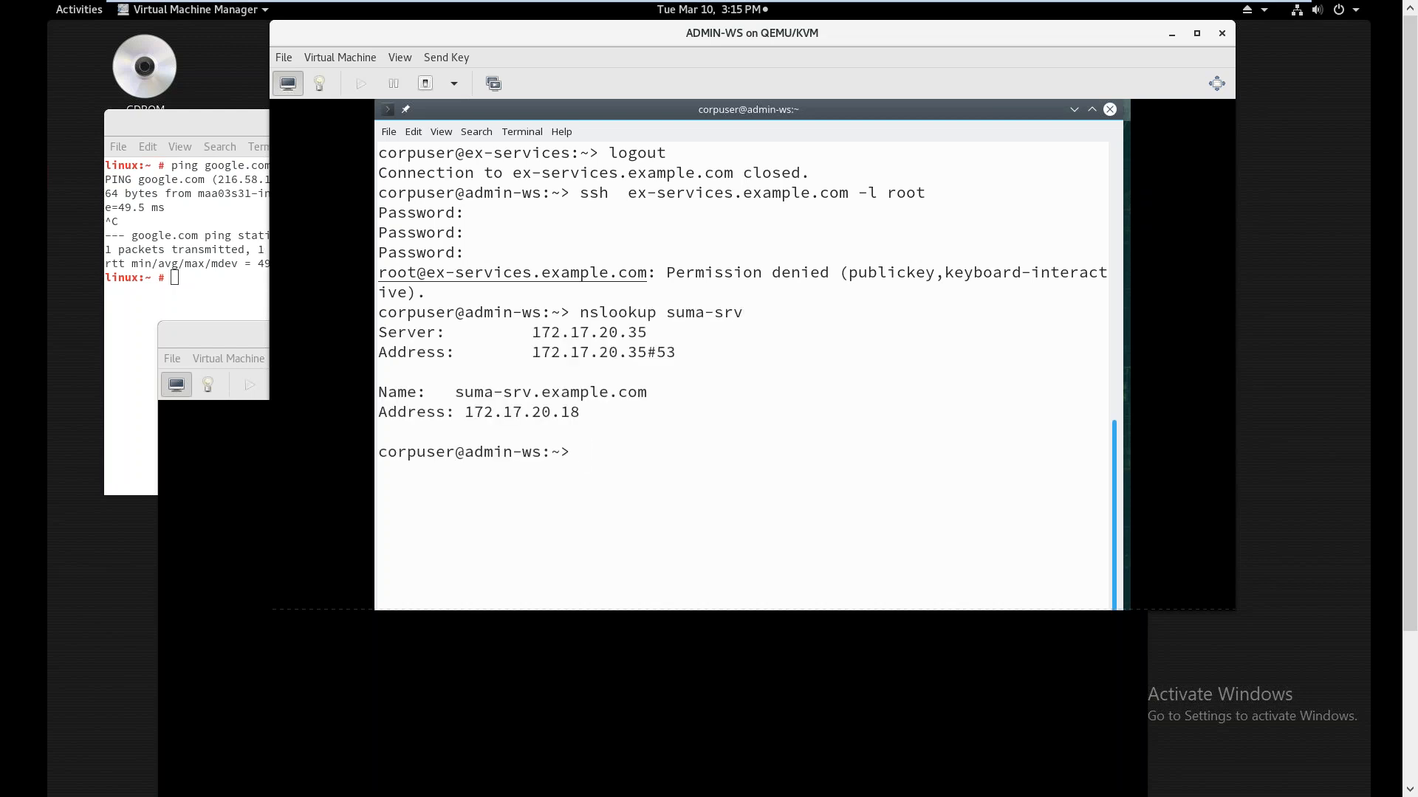
Log in to suma-srv as root over SSH, accepting its host key
text(ssh suma-srv -l root)
key(ctrl+l)
key(Return)
text(yes)
key(Return)
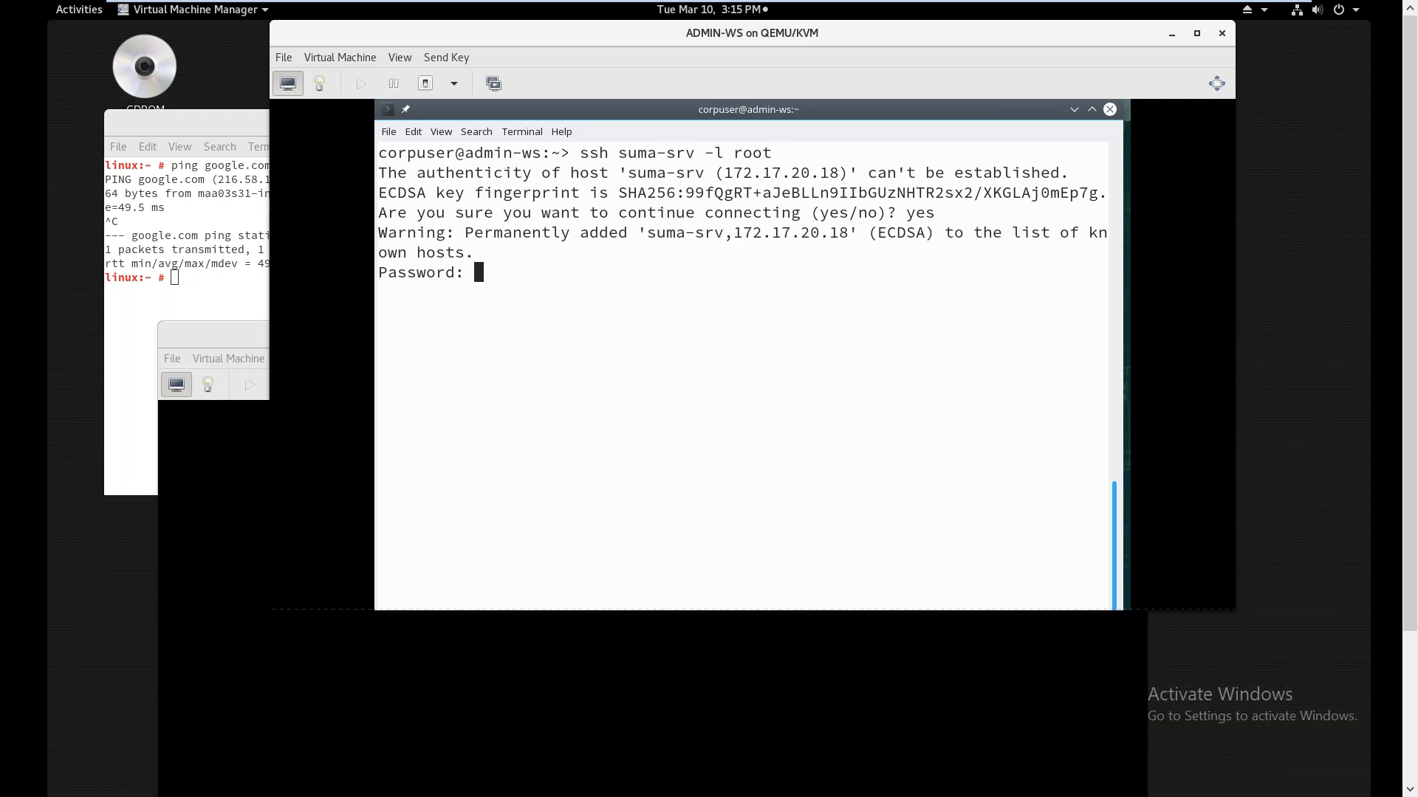
key(Return)
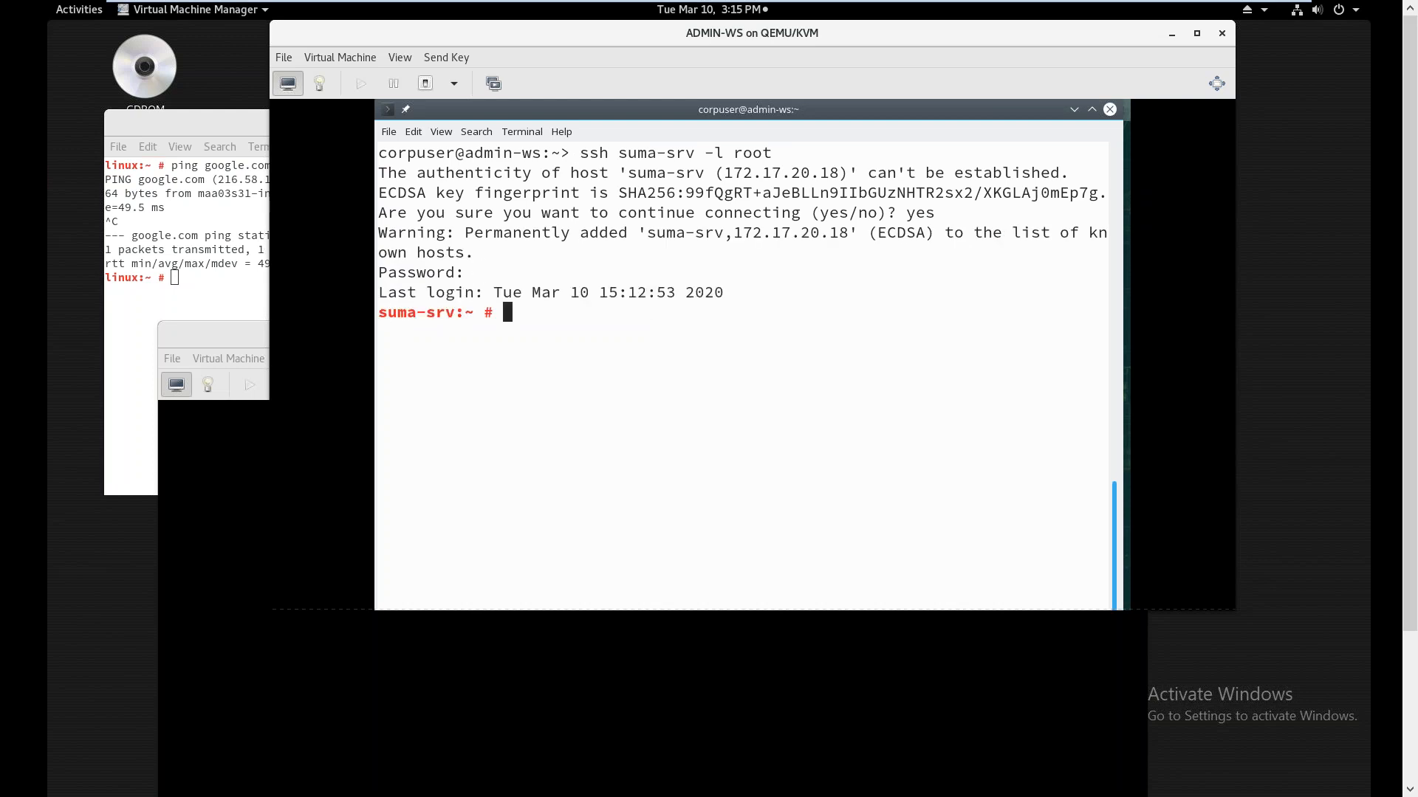
key(ctrl+l)
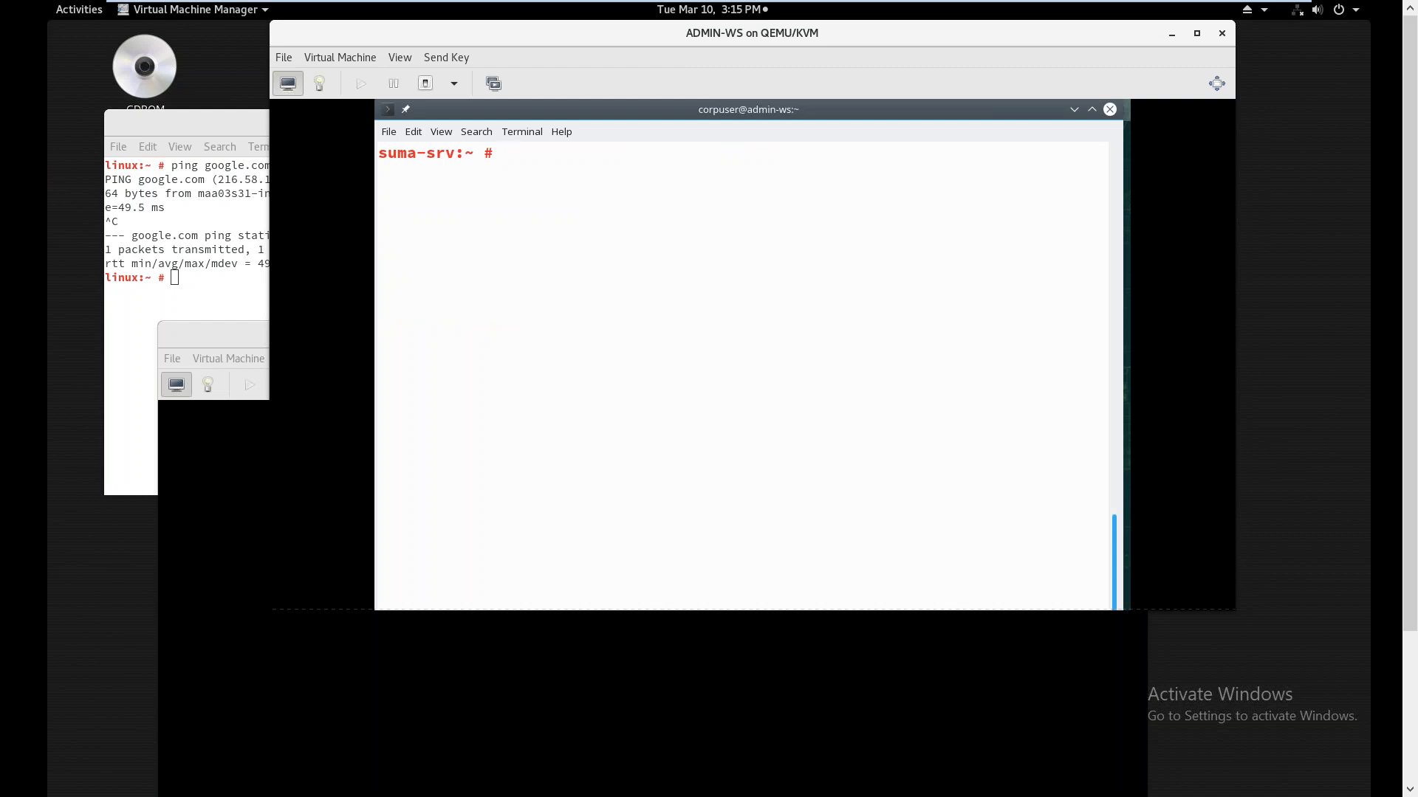
Launch yast2 susemanager_setup, choose Set up from scratch, and accept the administrator e-mail
text(yast2 susem)
key(Tab)
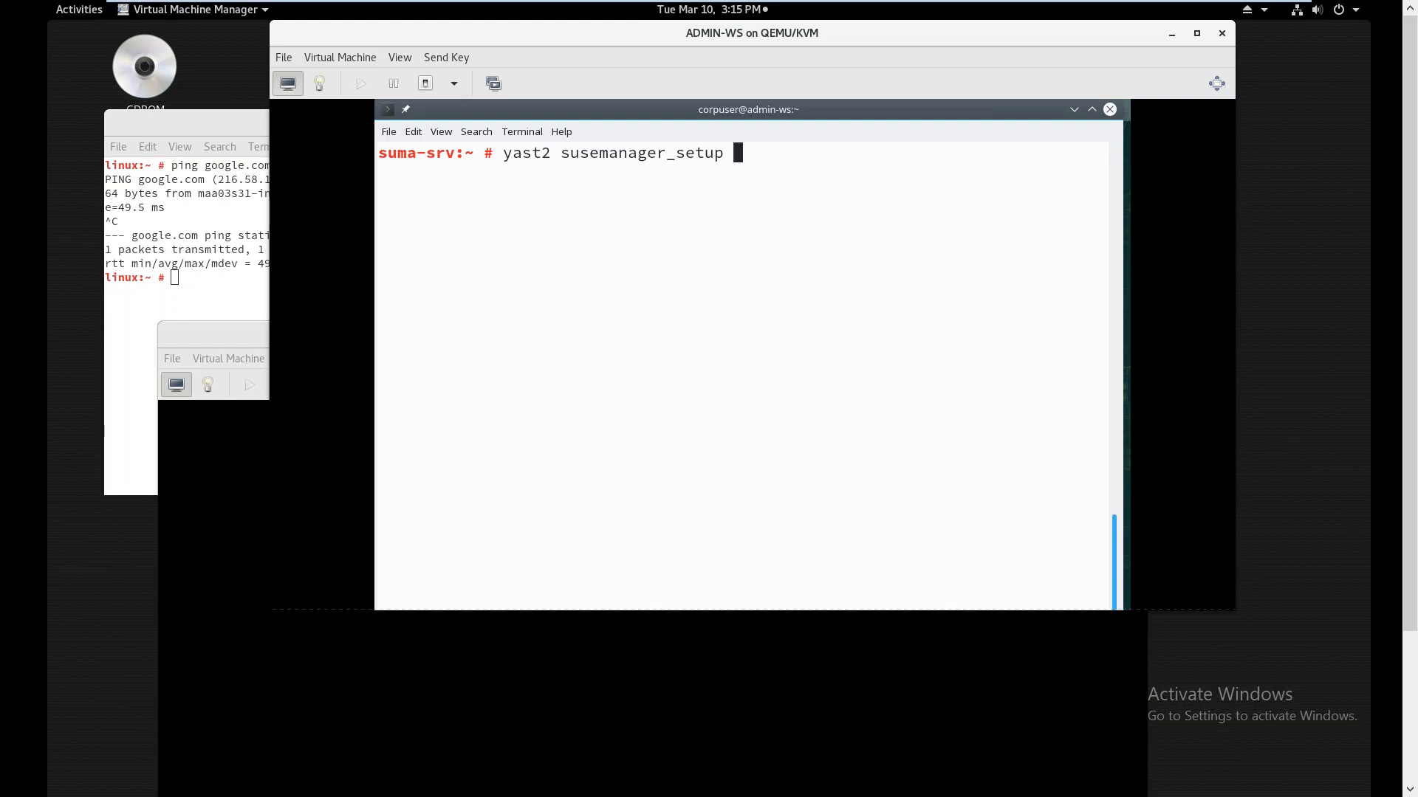
key(Return)
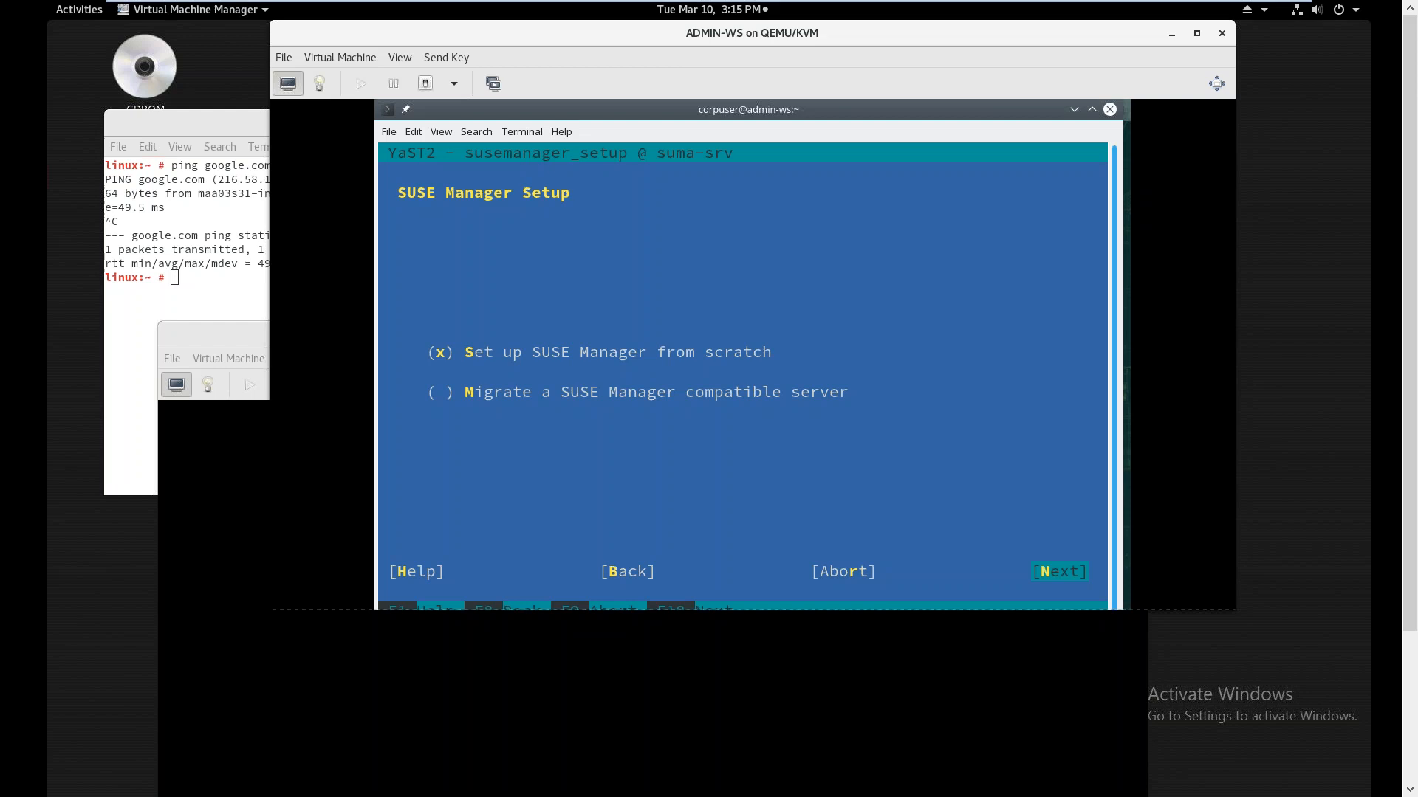
key(Return)
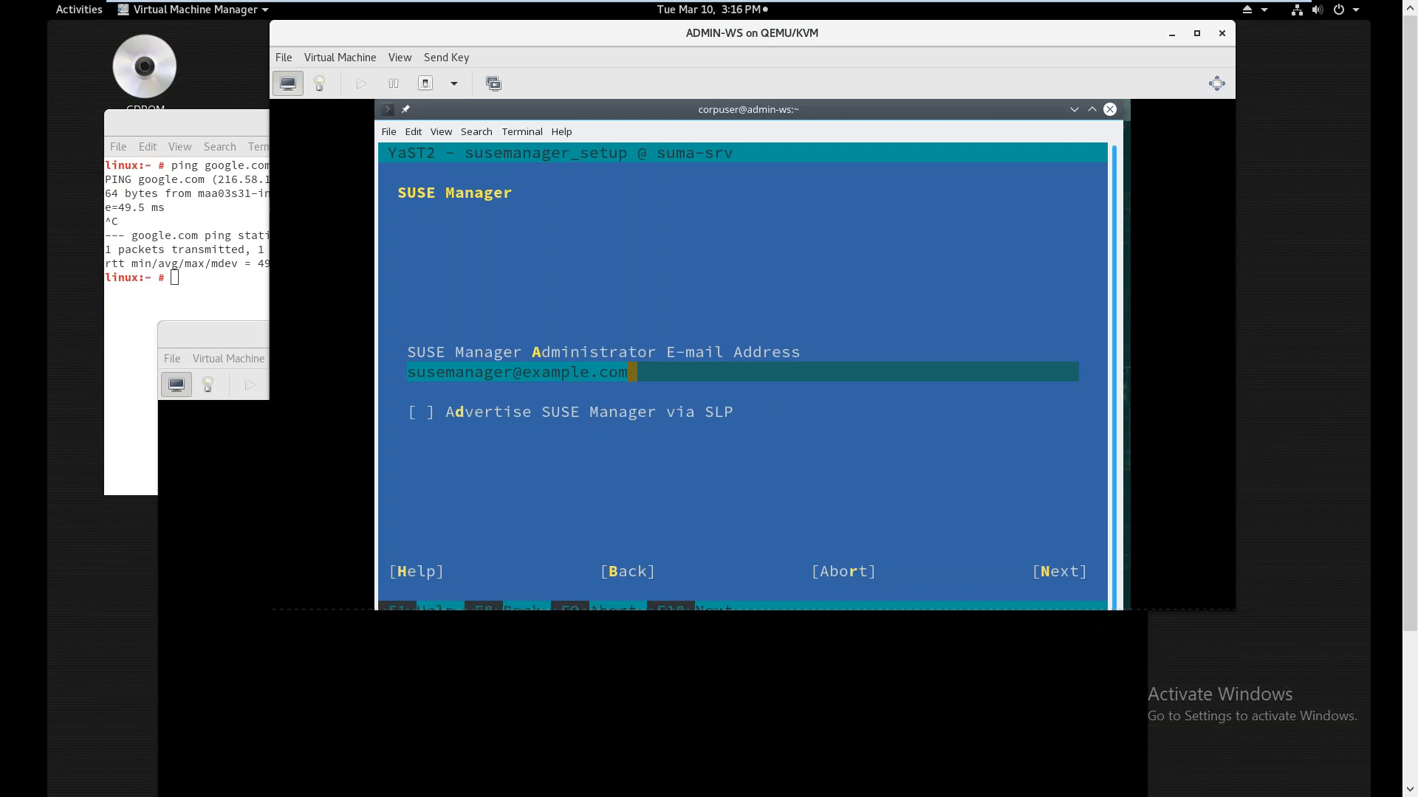
key(Return)
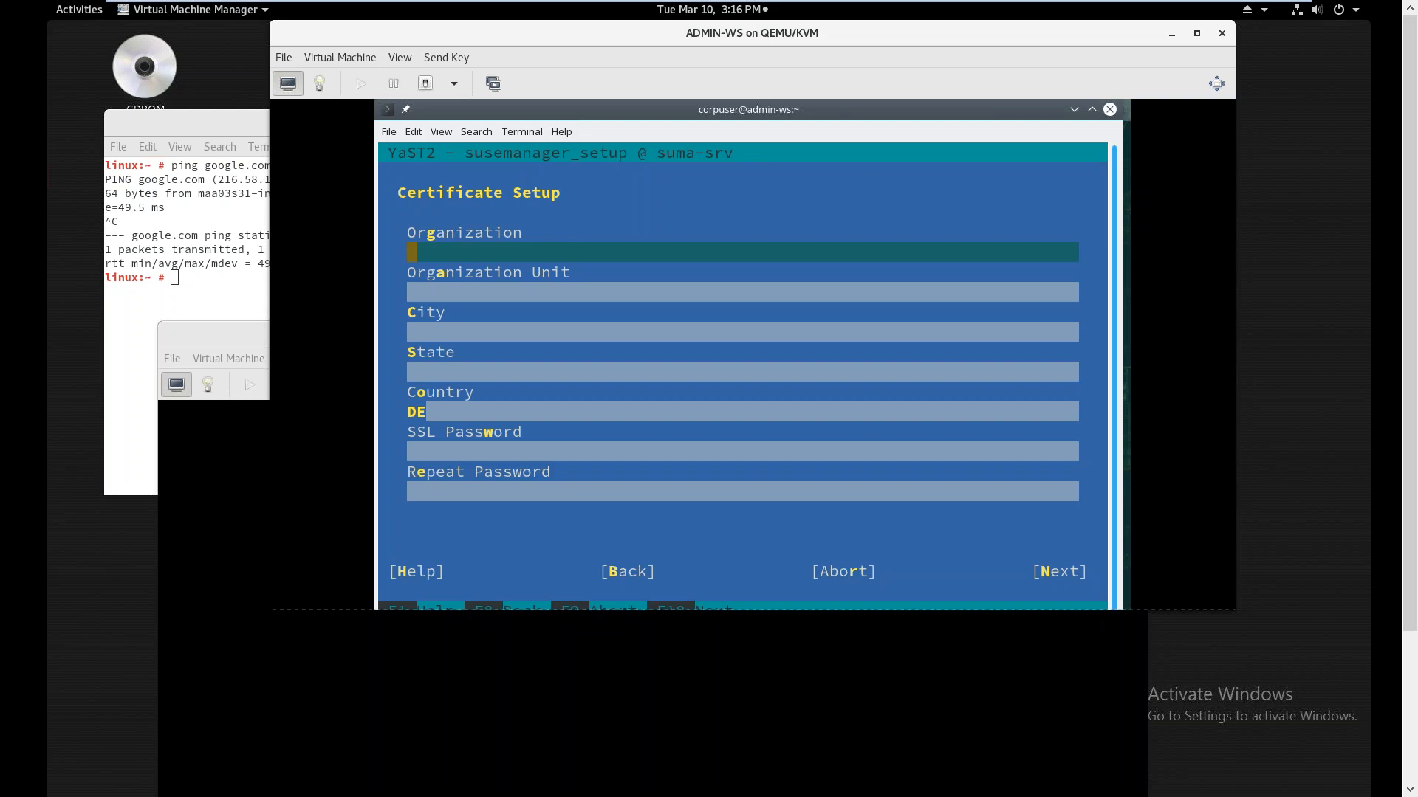
Enter certificate organization EX_Corp, unit EX_Org, city Provo and state UT
text(EX_Corp)
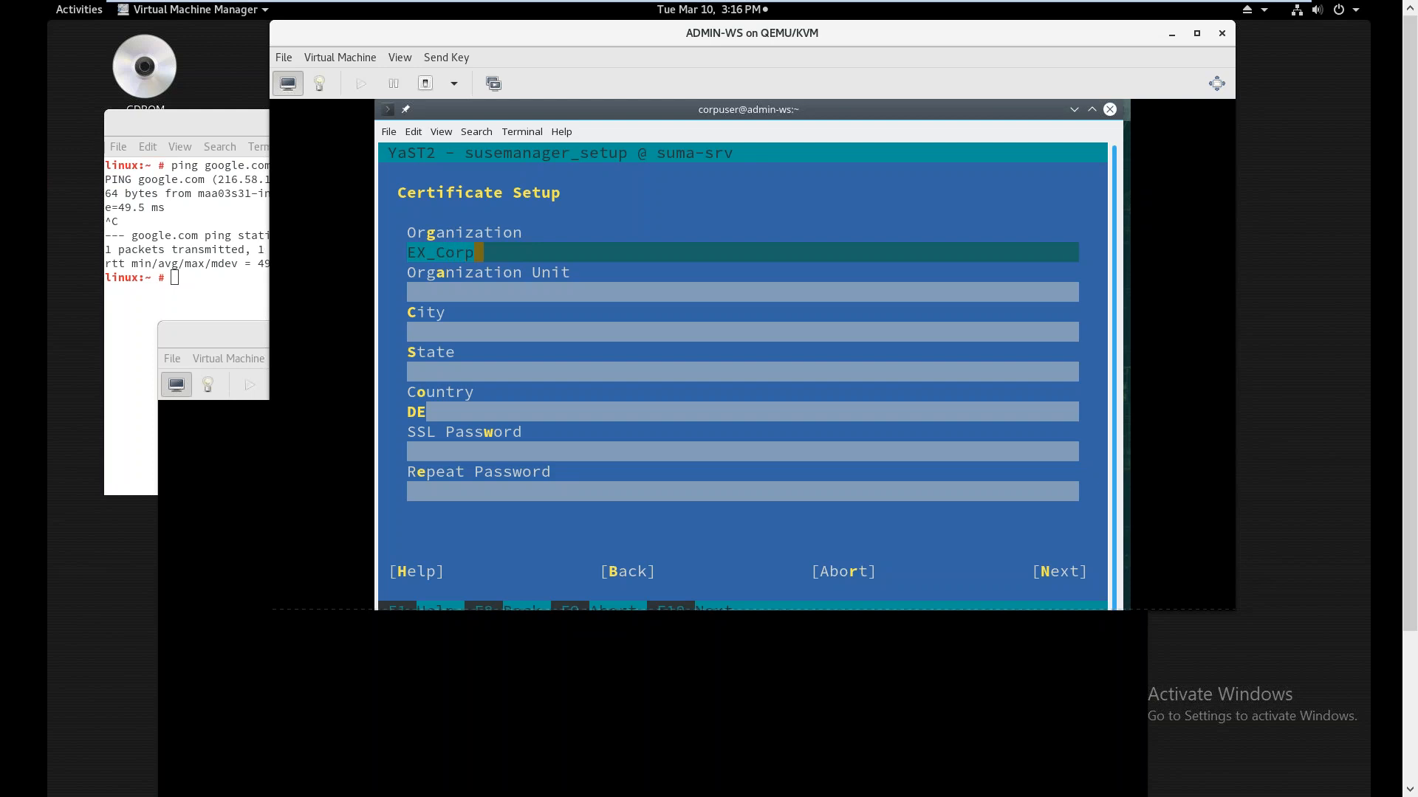
key(Tab)
text(E)
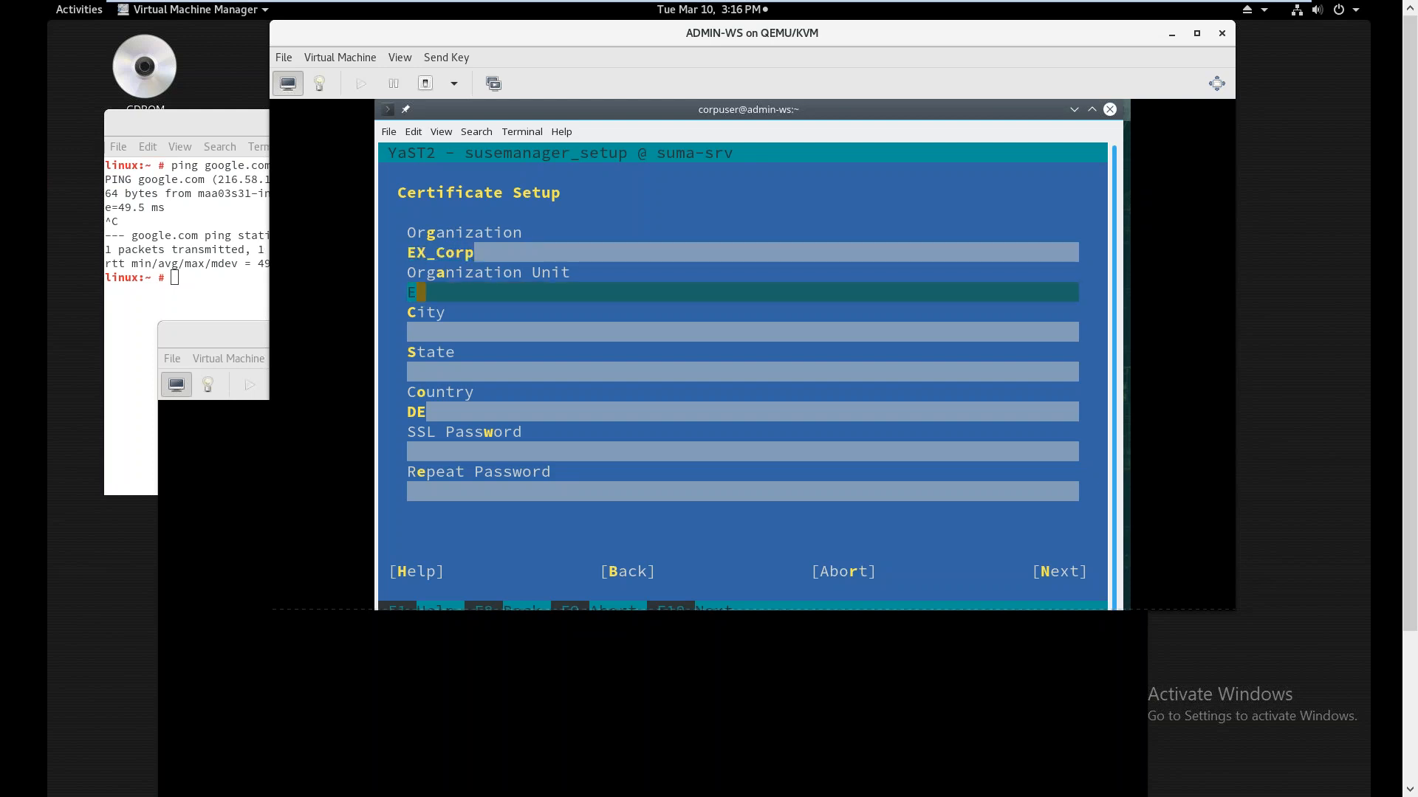
text(X_Org)
key(Tab)
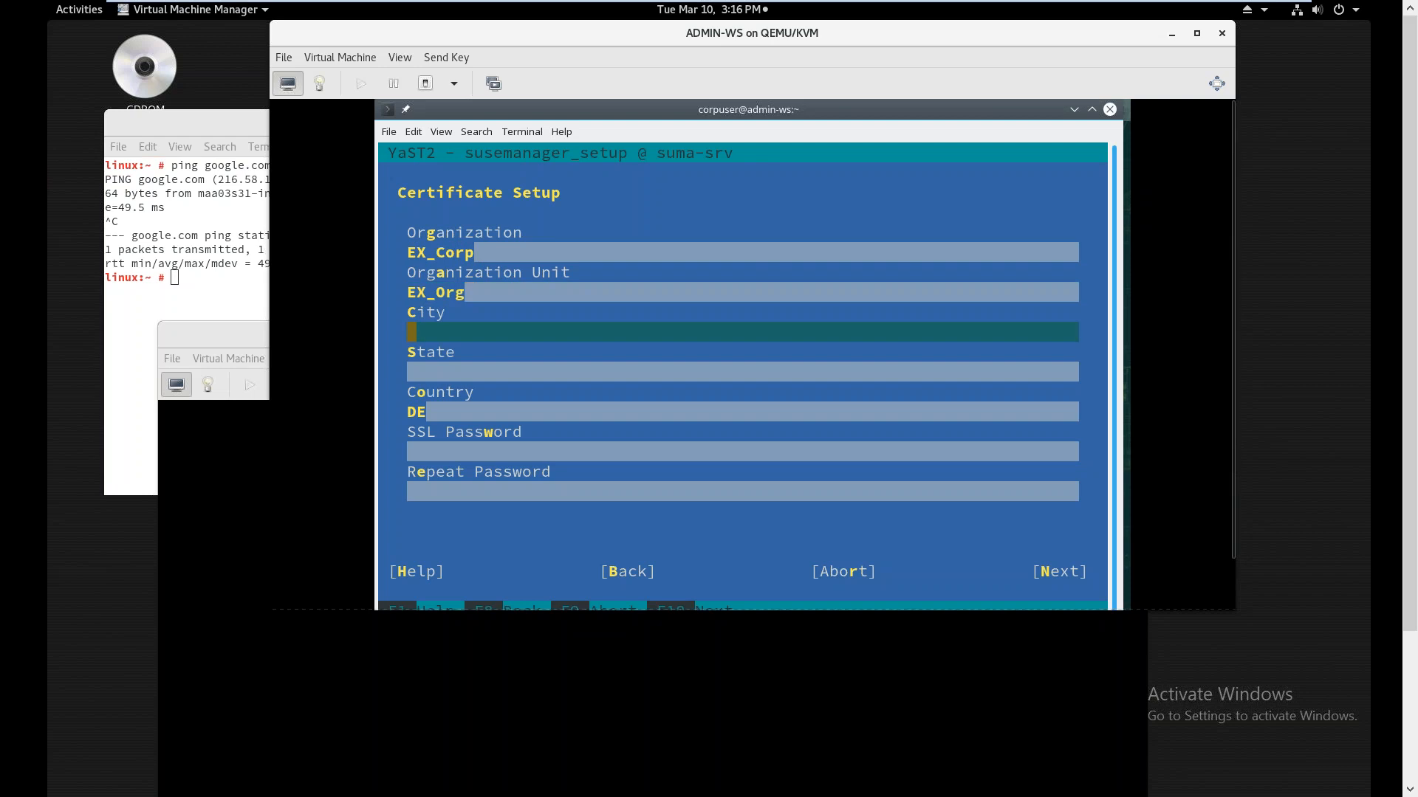
text(Provo)
key(Tab)
text(UT)
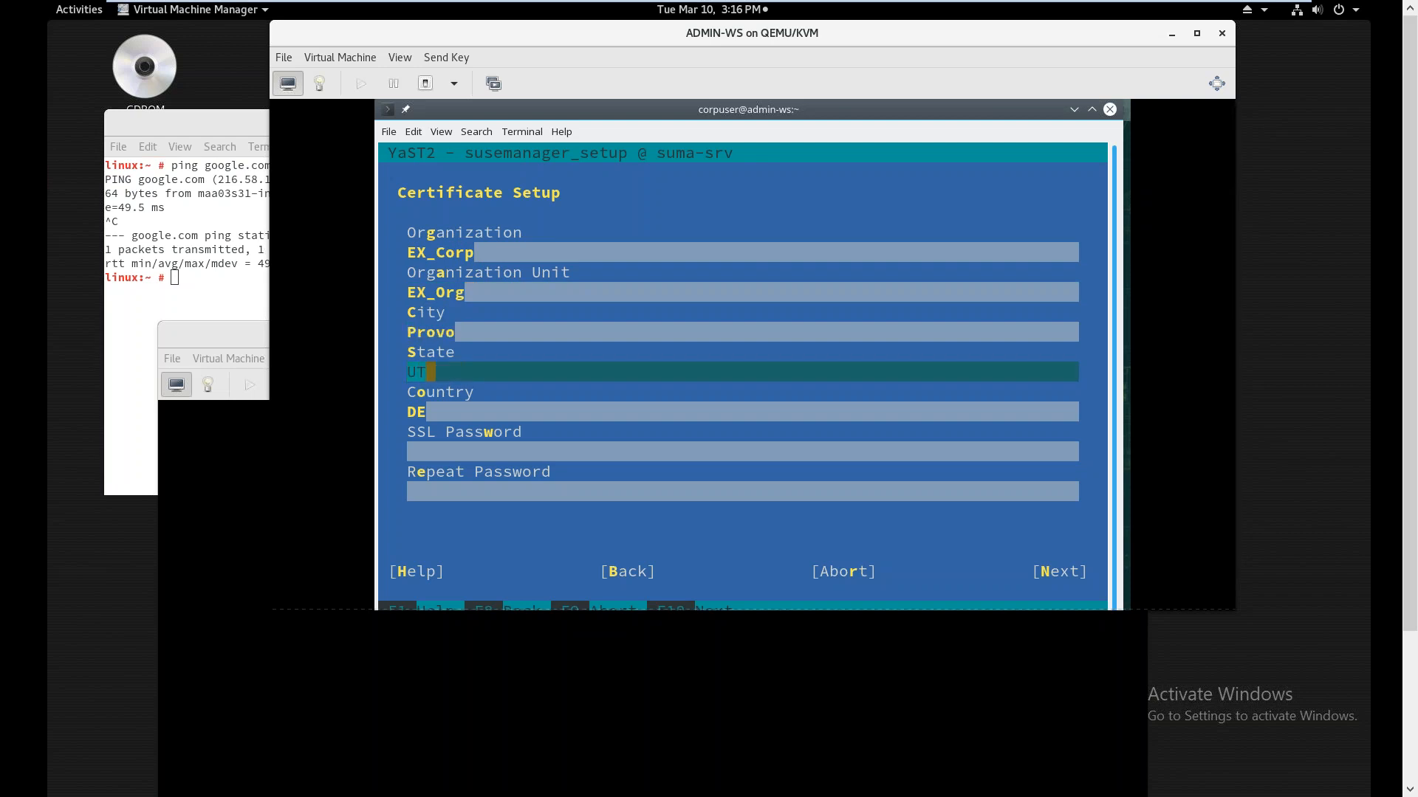
key(Tab)
Set country US and the SSL password, then step back and return to Certificate Setup
key(BackSpace)
key(BackSpace)
text(US)
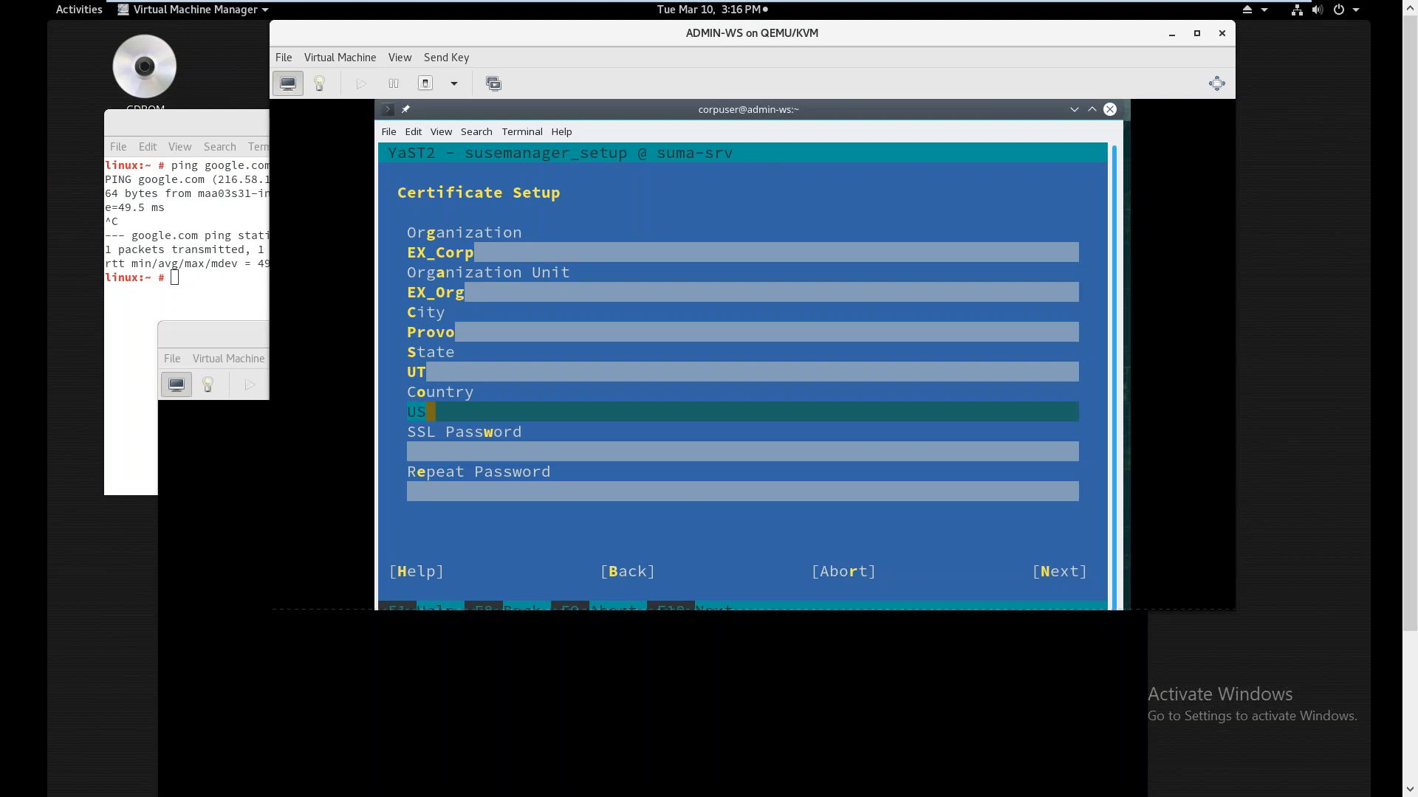
key(Tab)
text(*******)
key(Tab)
text(*******)
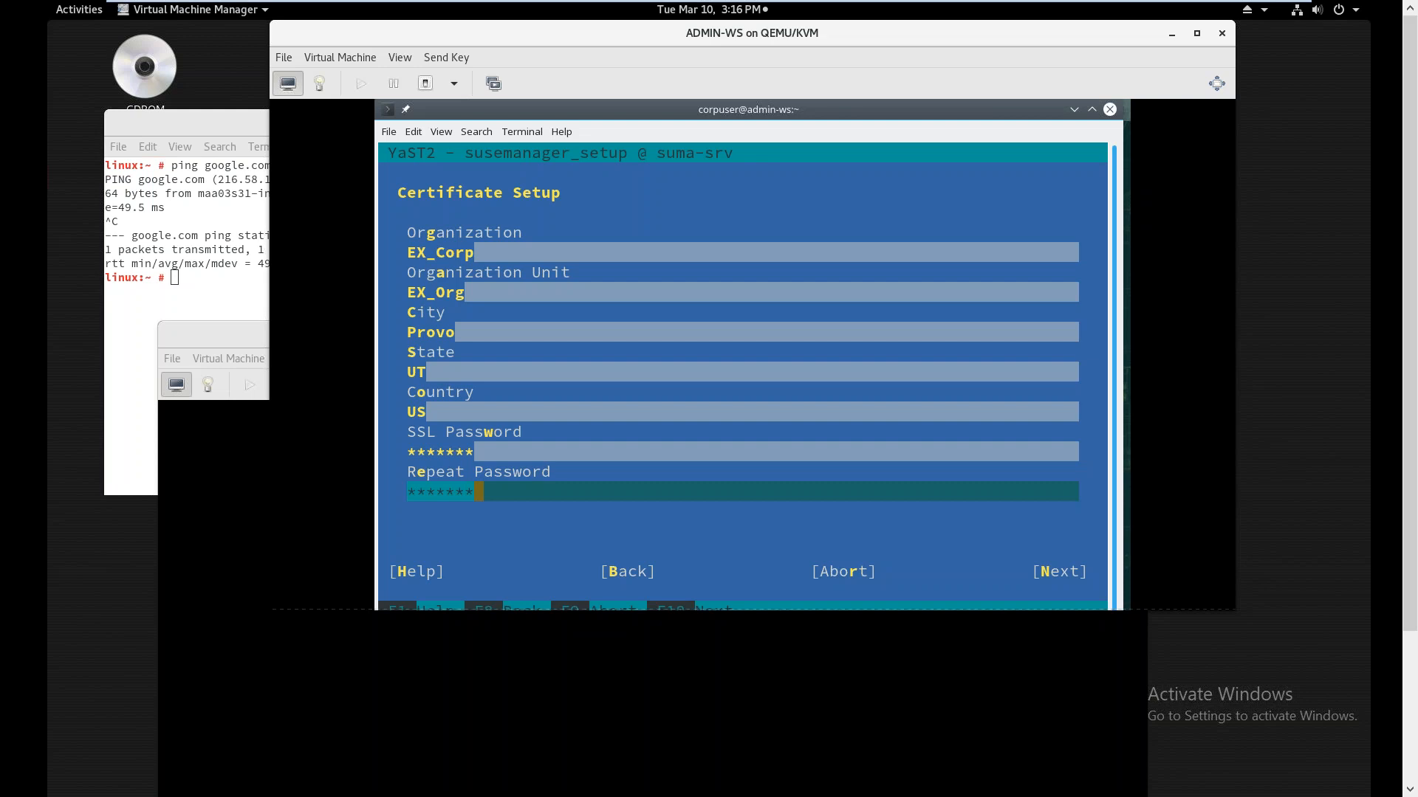
key(Return)
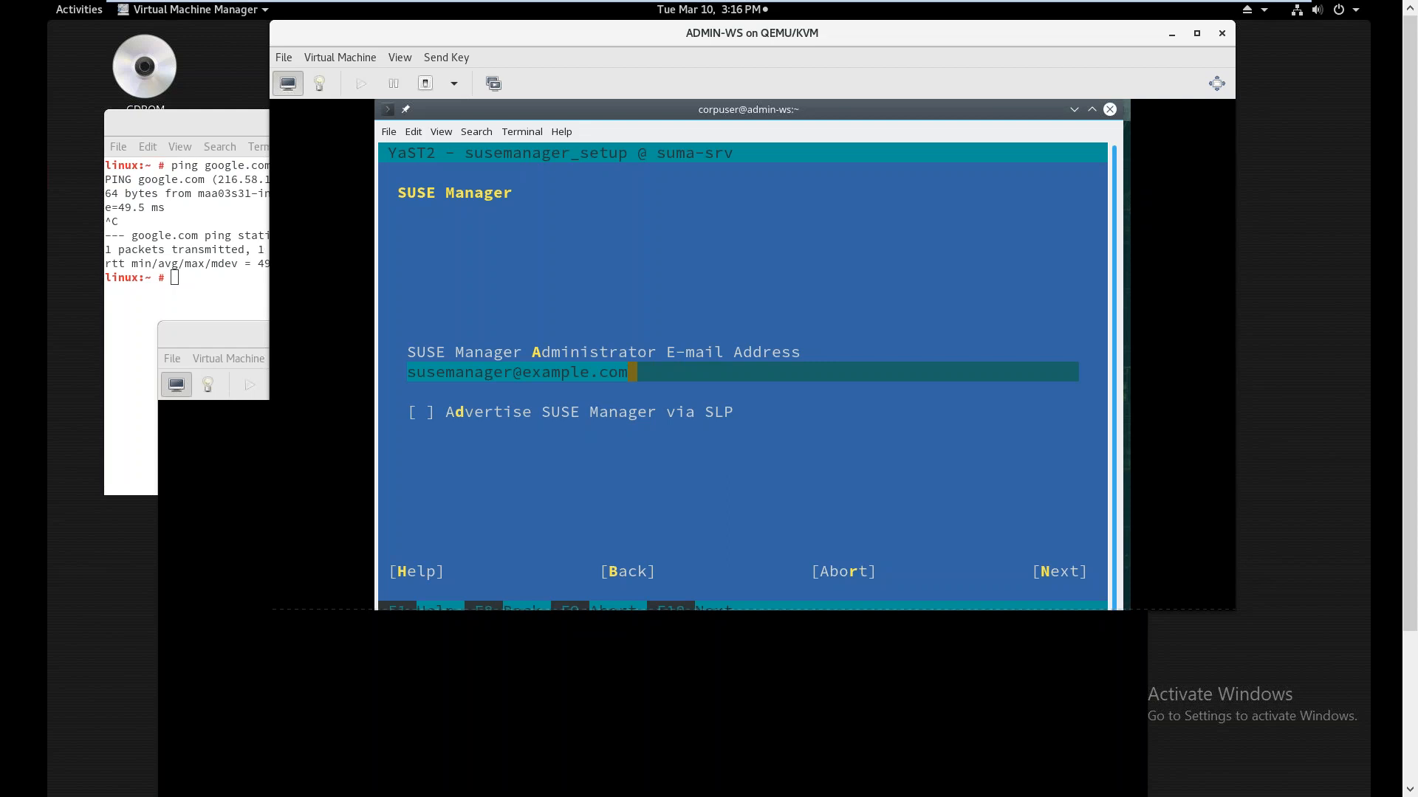
key(alt+n)
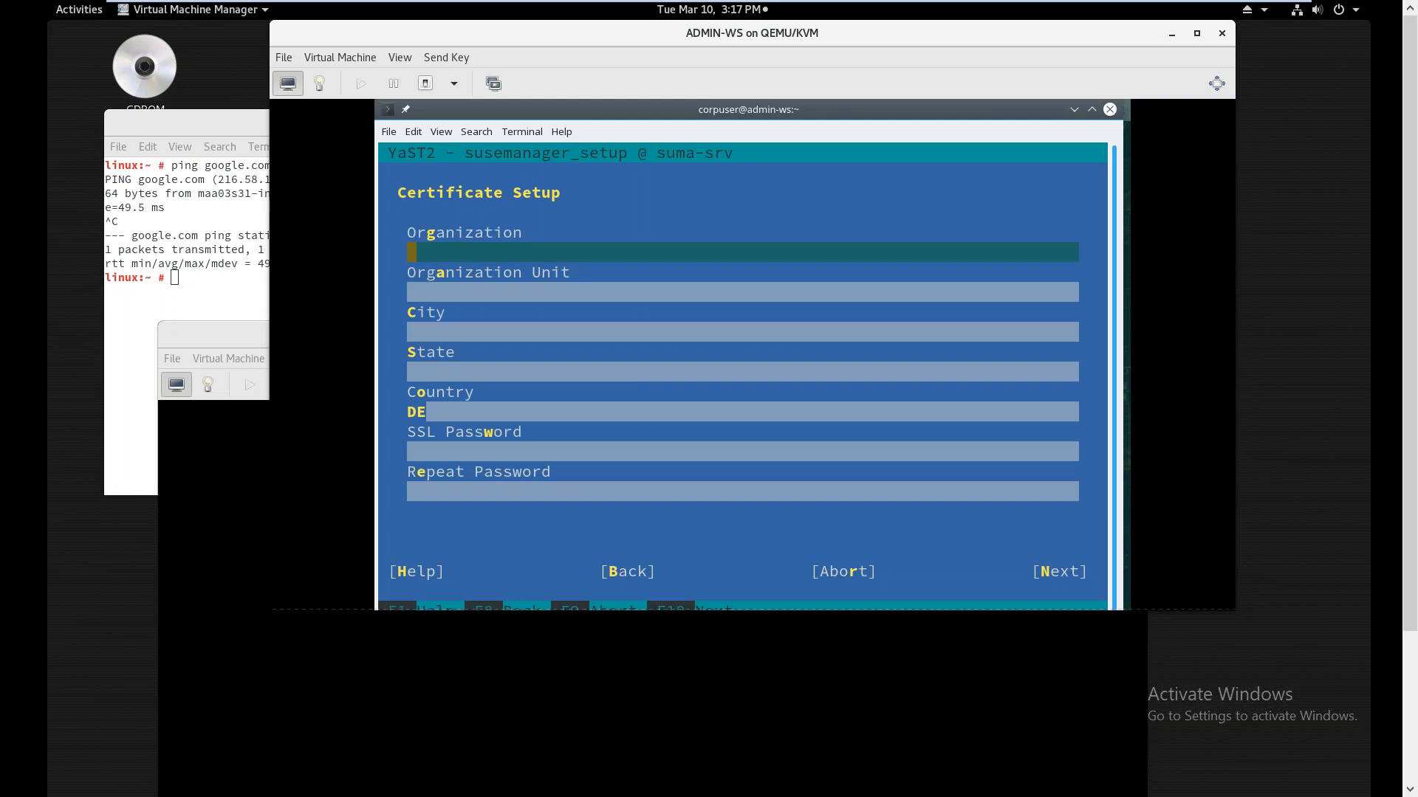
Re-enter organization EX_Corp, unit EX_Org, city Provo and state UT
text(EX_Corp)
key(Tab)
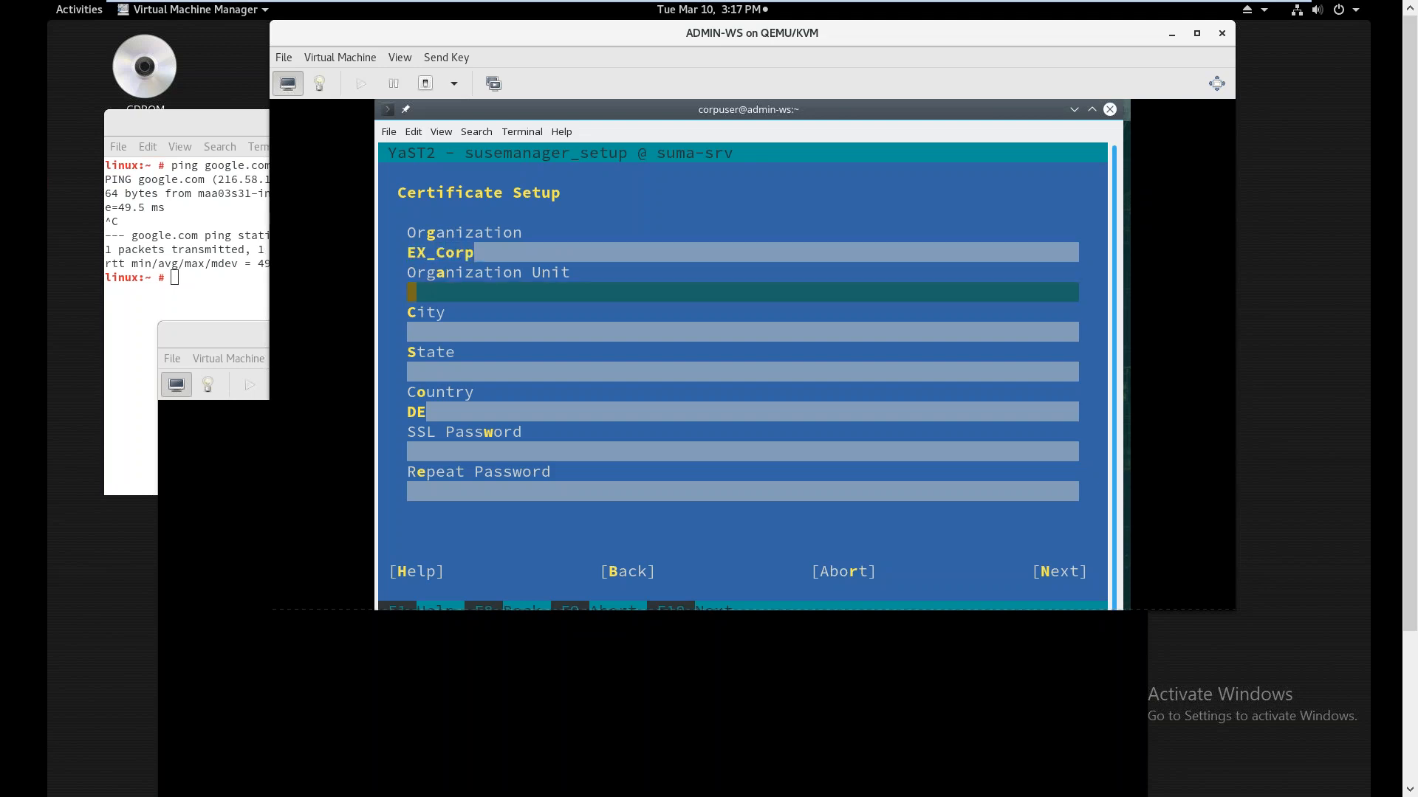
text(EX_Org)
key(Tab)
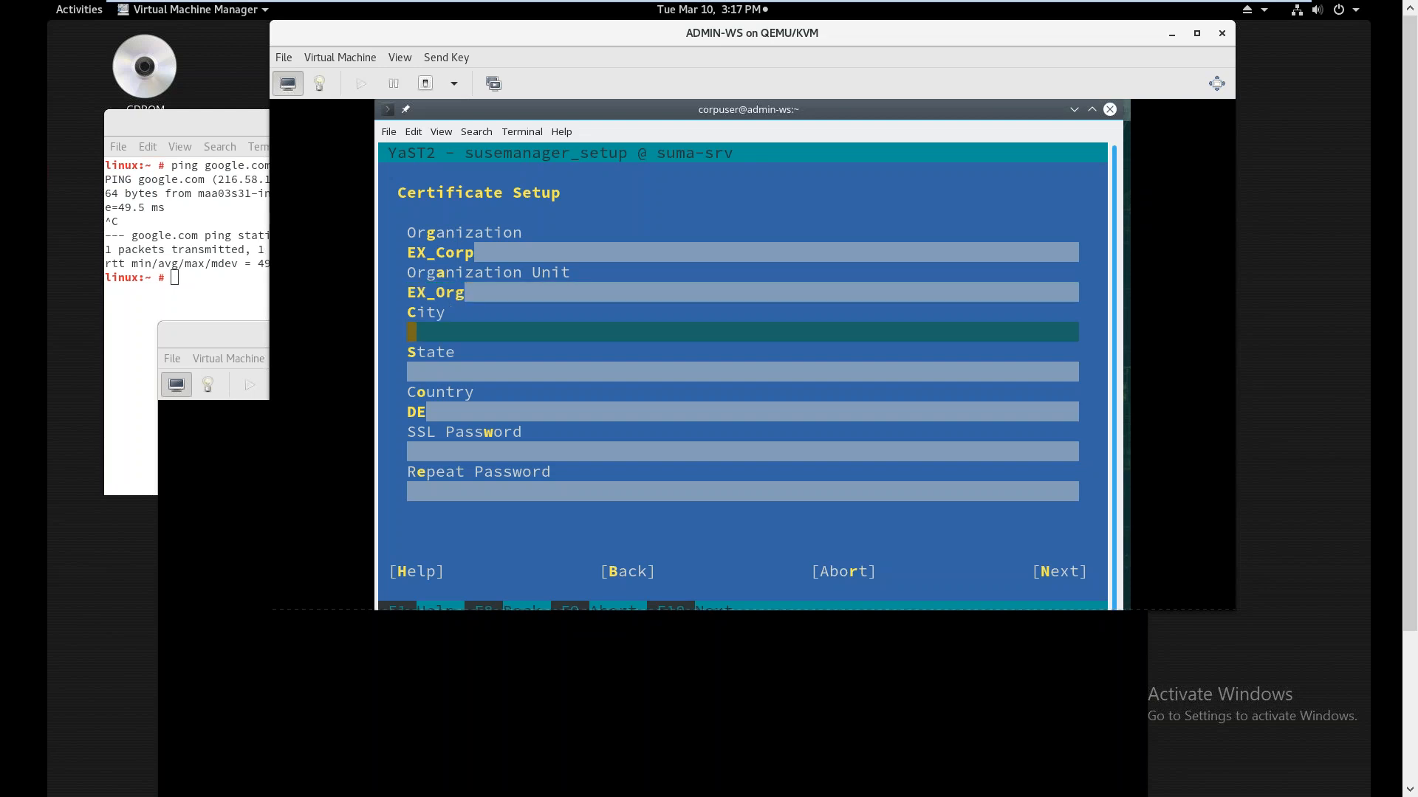
text(Provo)
key(Tab)
text(UT)
Replace country DE with US, enter the SSL password, and submit with F10
key(Tab)
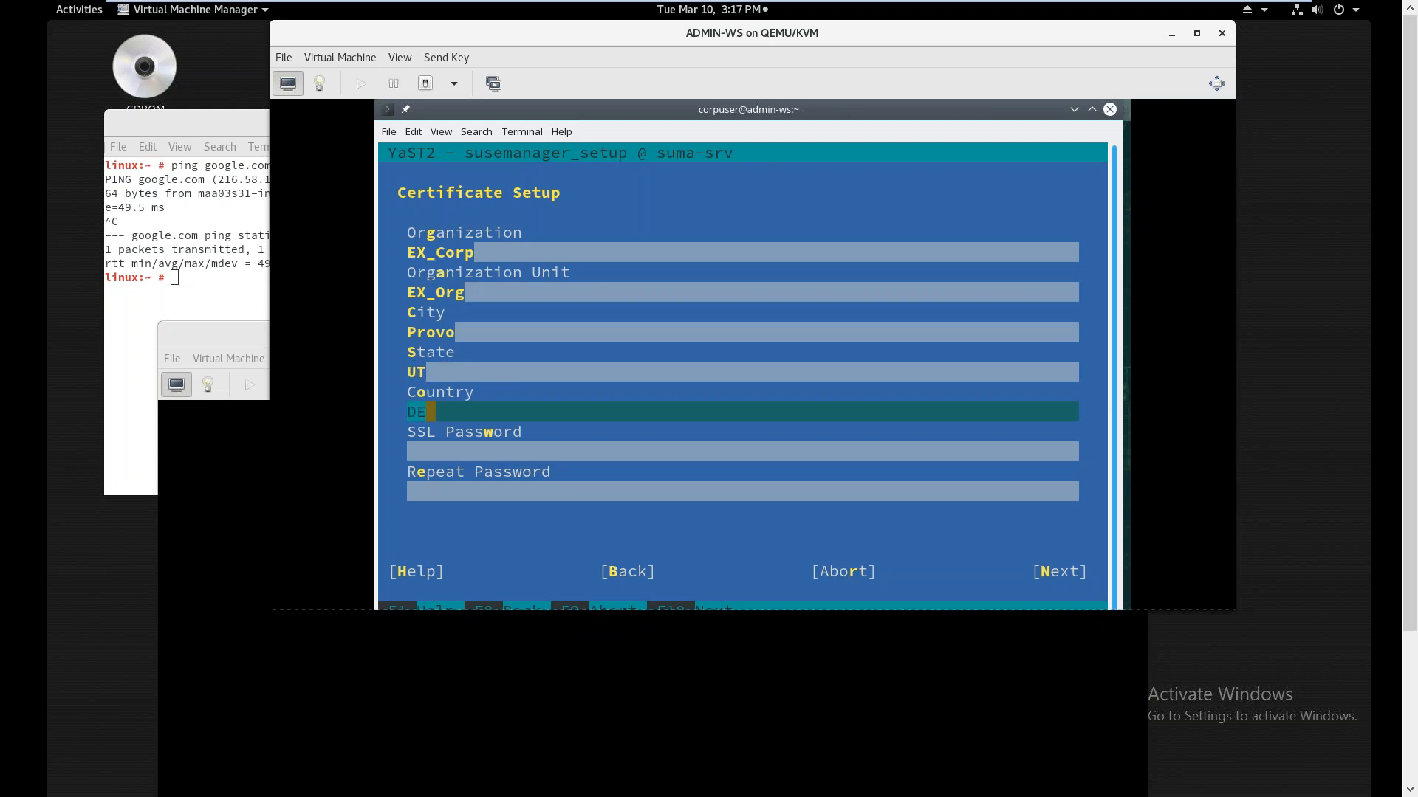
key(BackSpace)
key(BackSpace)
text(US)
key(Tab)
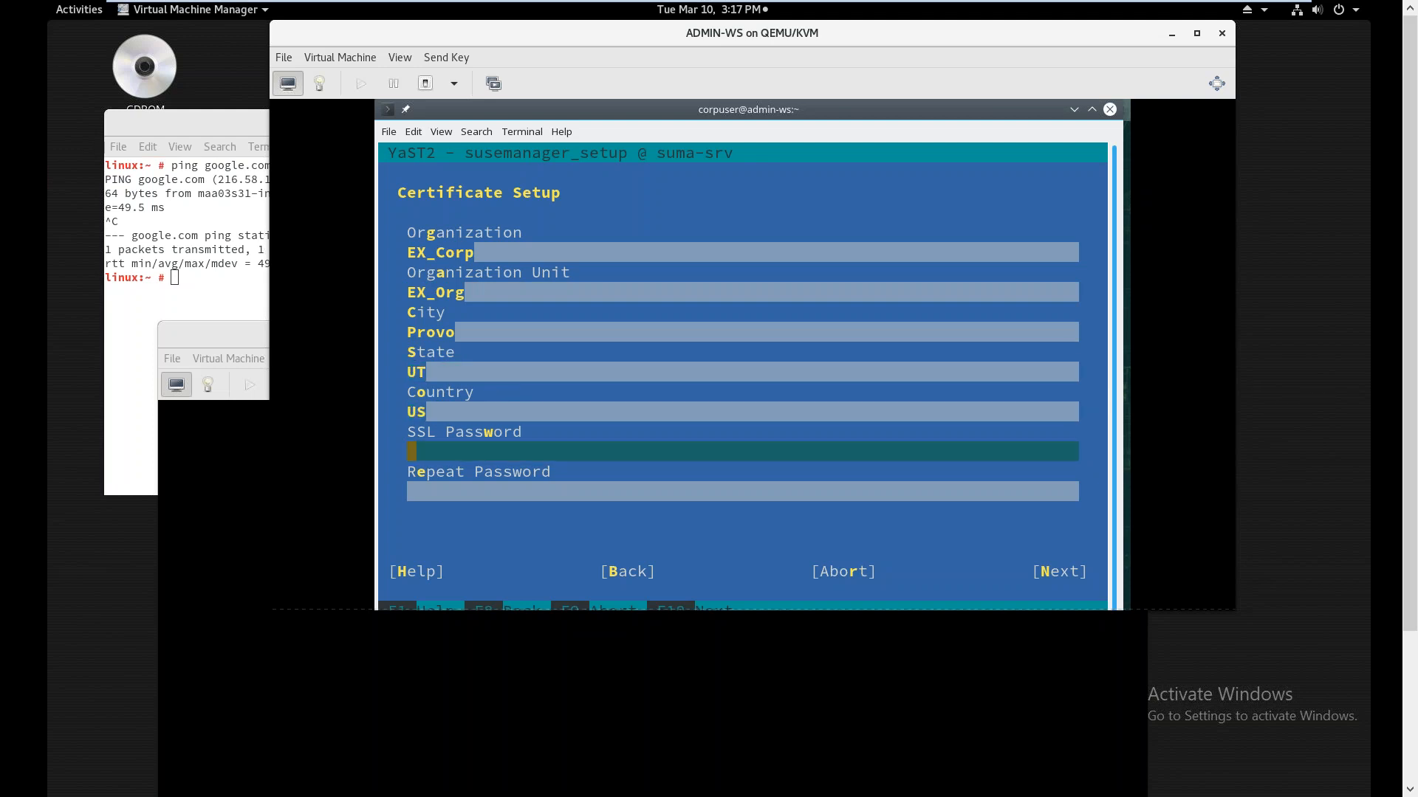
text(*******)
key(Tab)
text(*******)
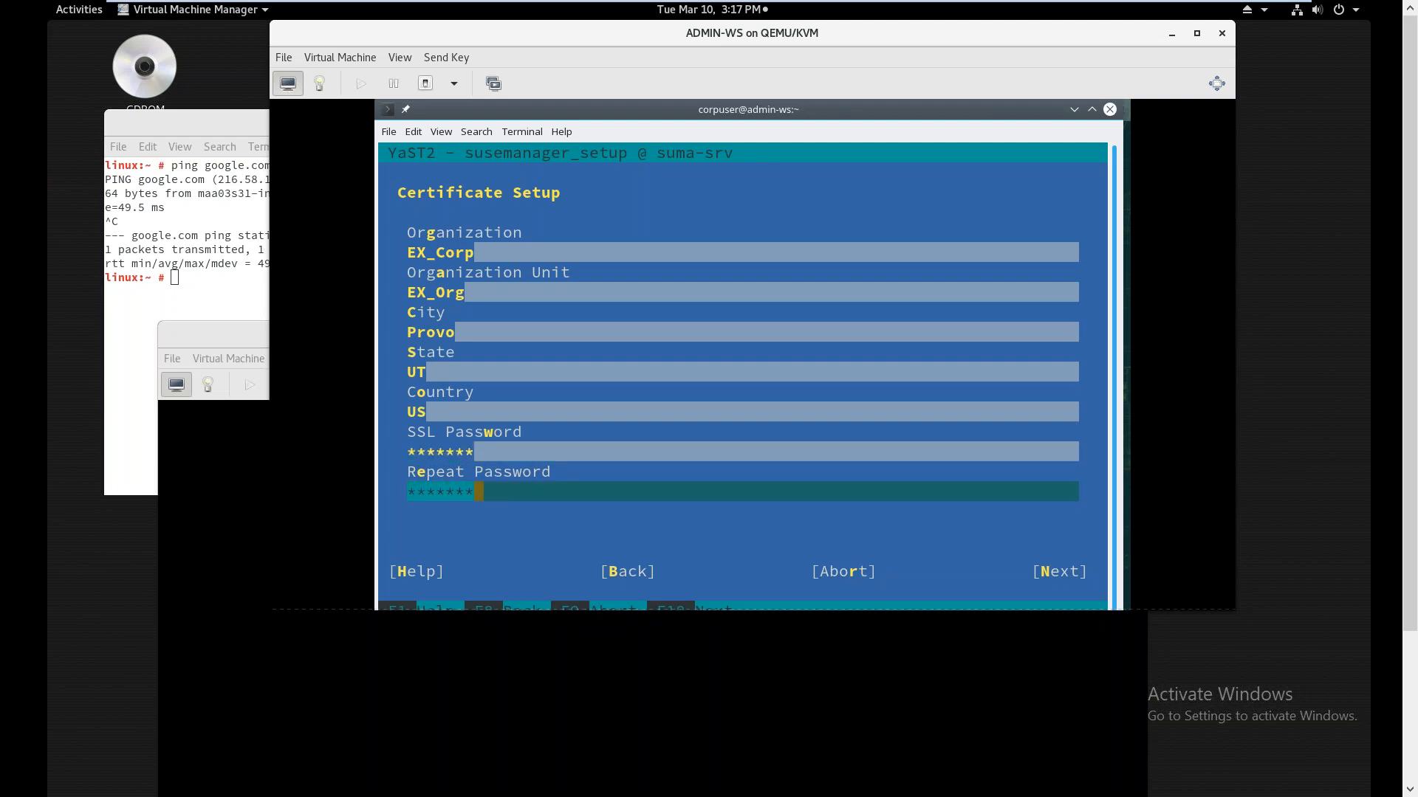
key(F10)
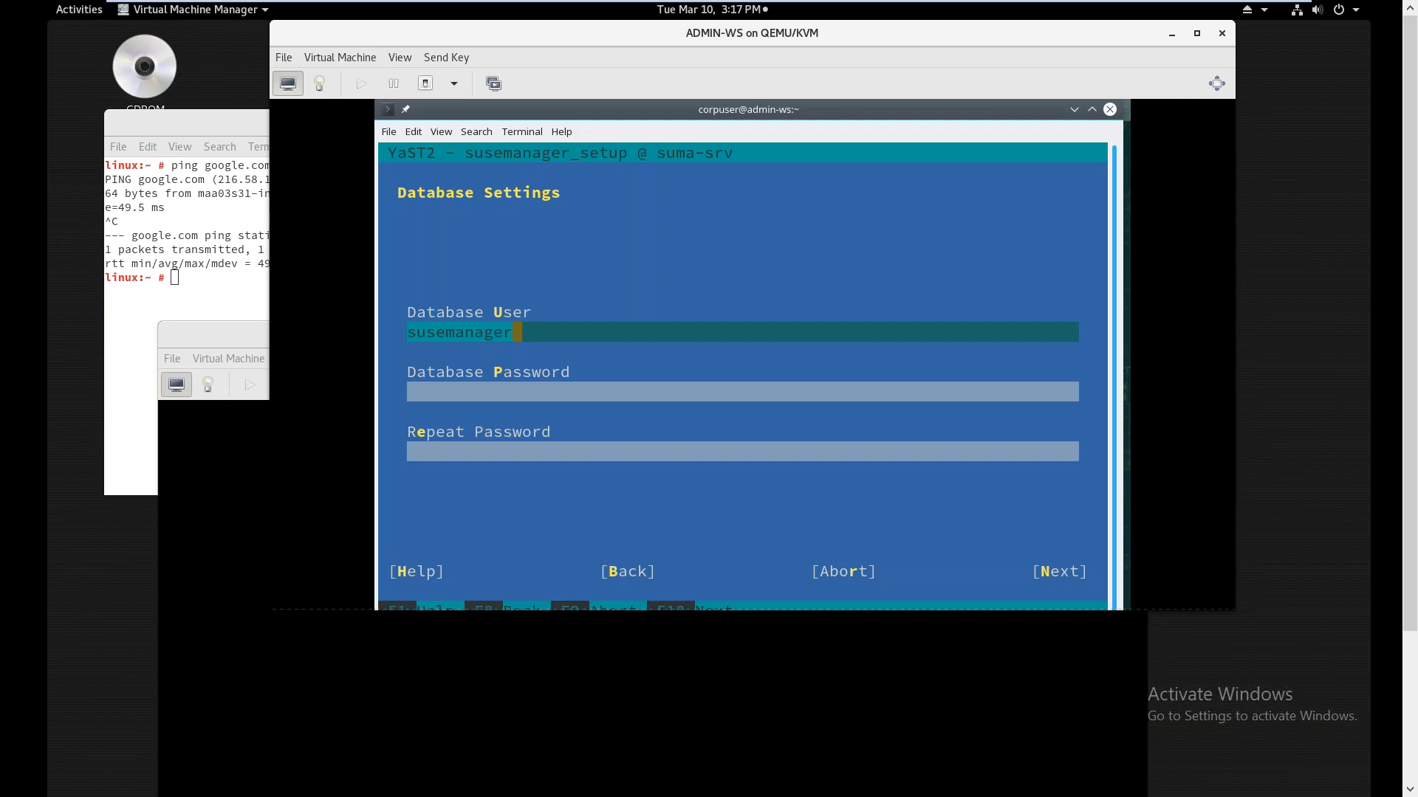
Enter and confirm the database password, then advance to Write Settings
key(Tab)
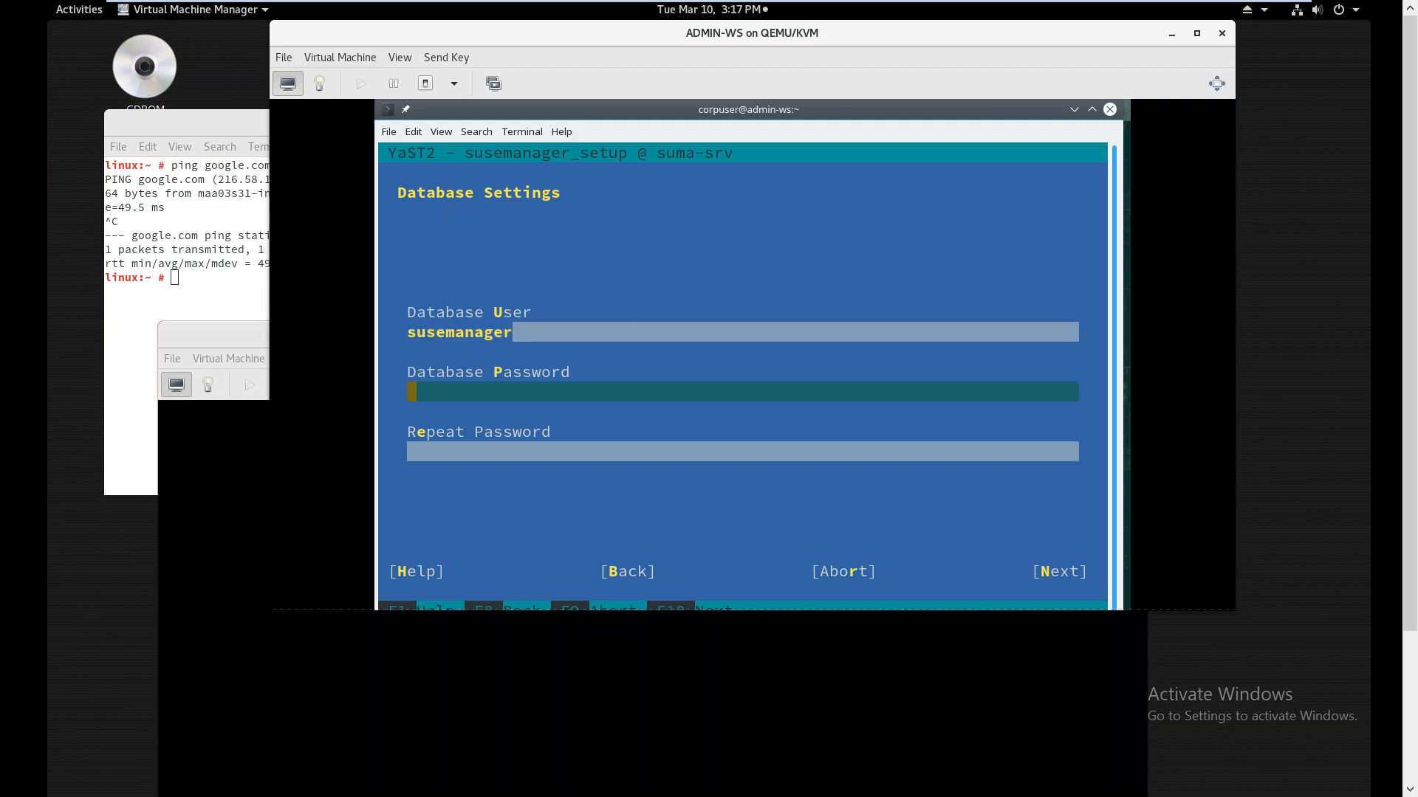
text(*******)
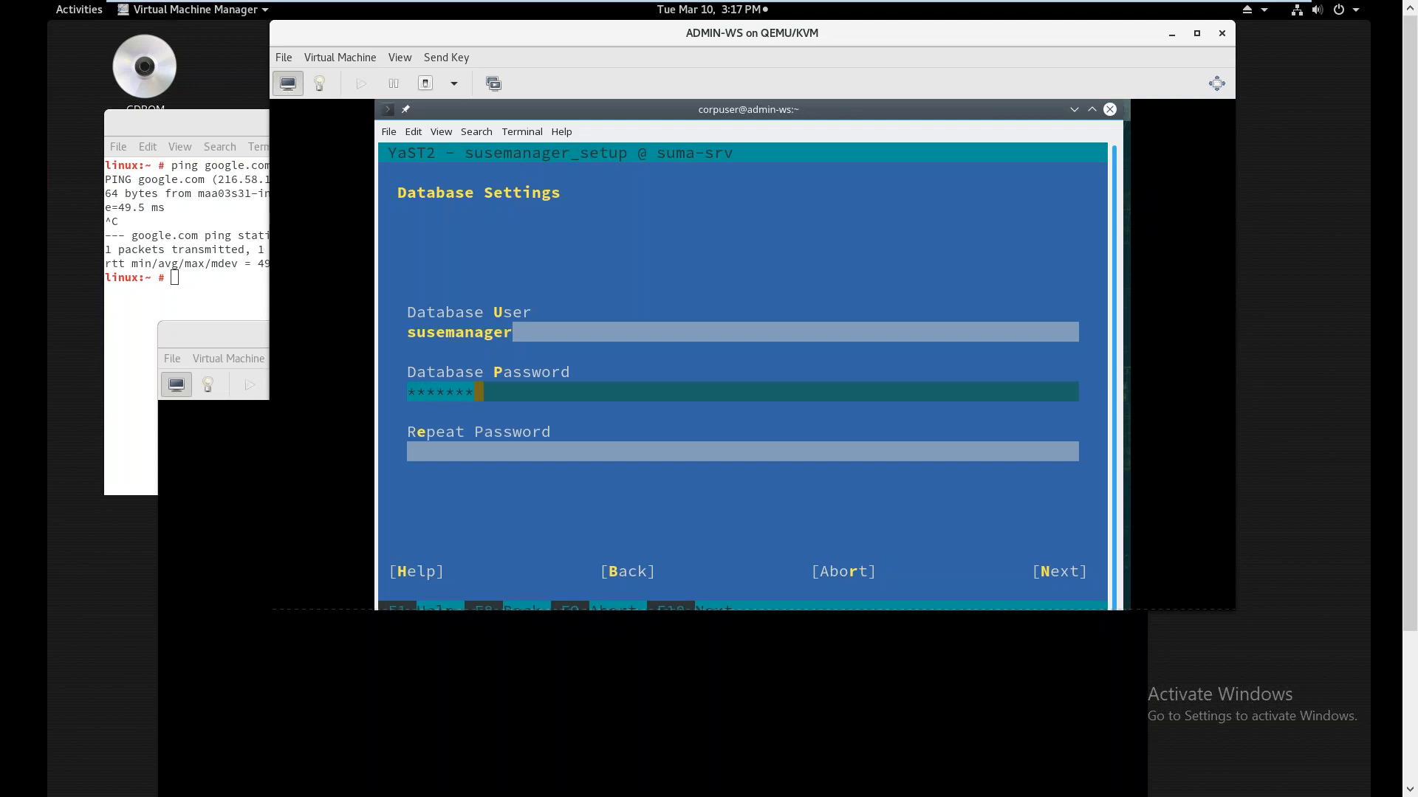
text(***)
key(Tab)
text(**********)
key(alt+n)
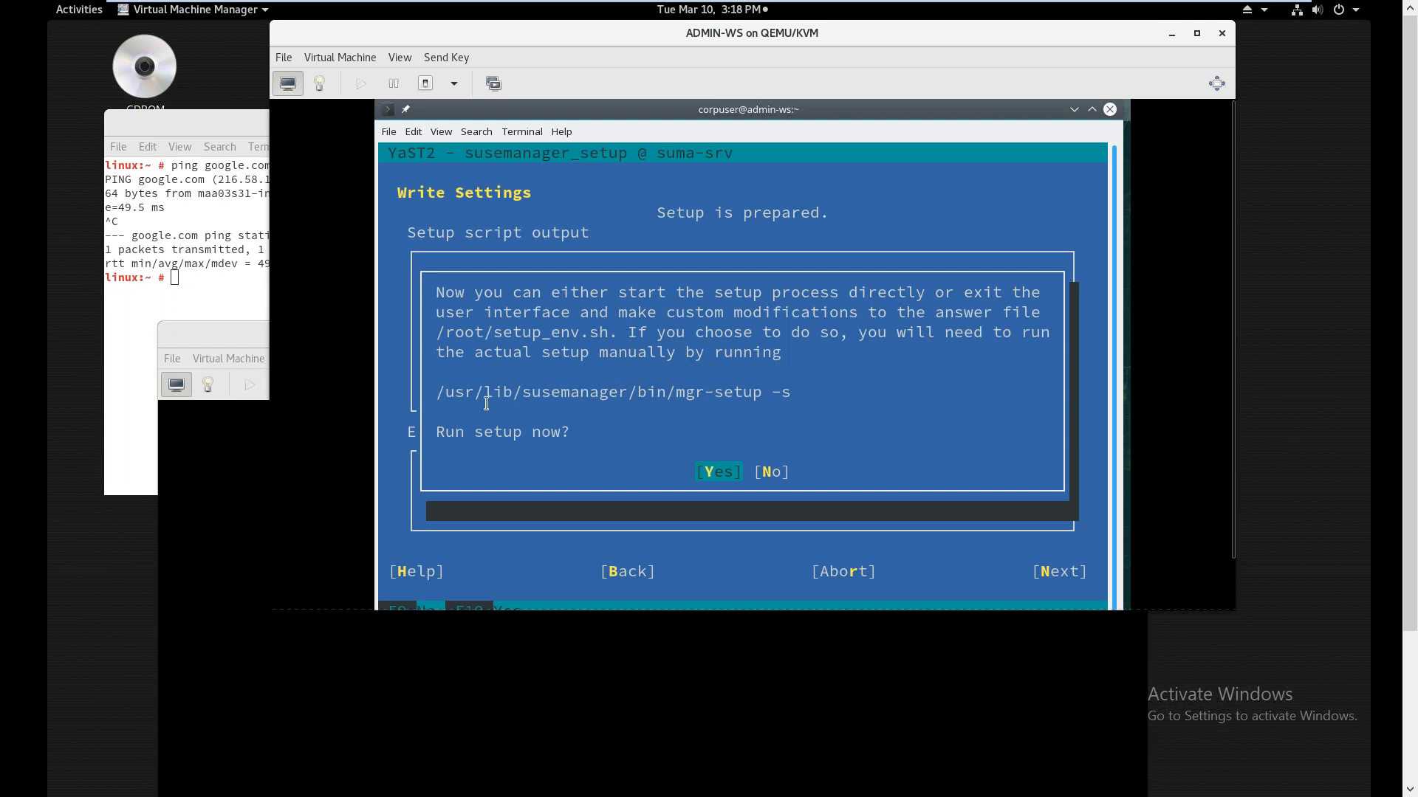
Answer Yes to 'Run setup now?' to start the SUSE Manager setup
drag(444, 393, 784, 387)
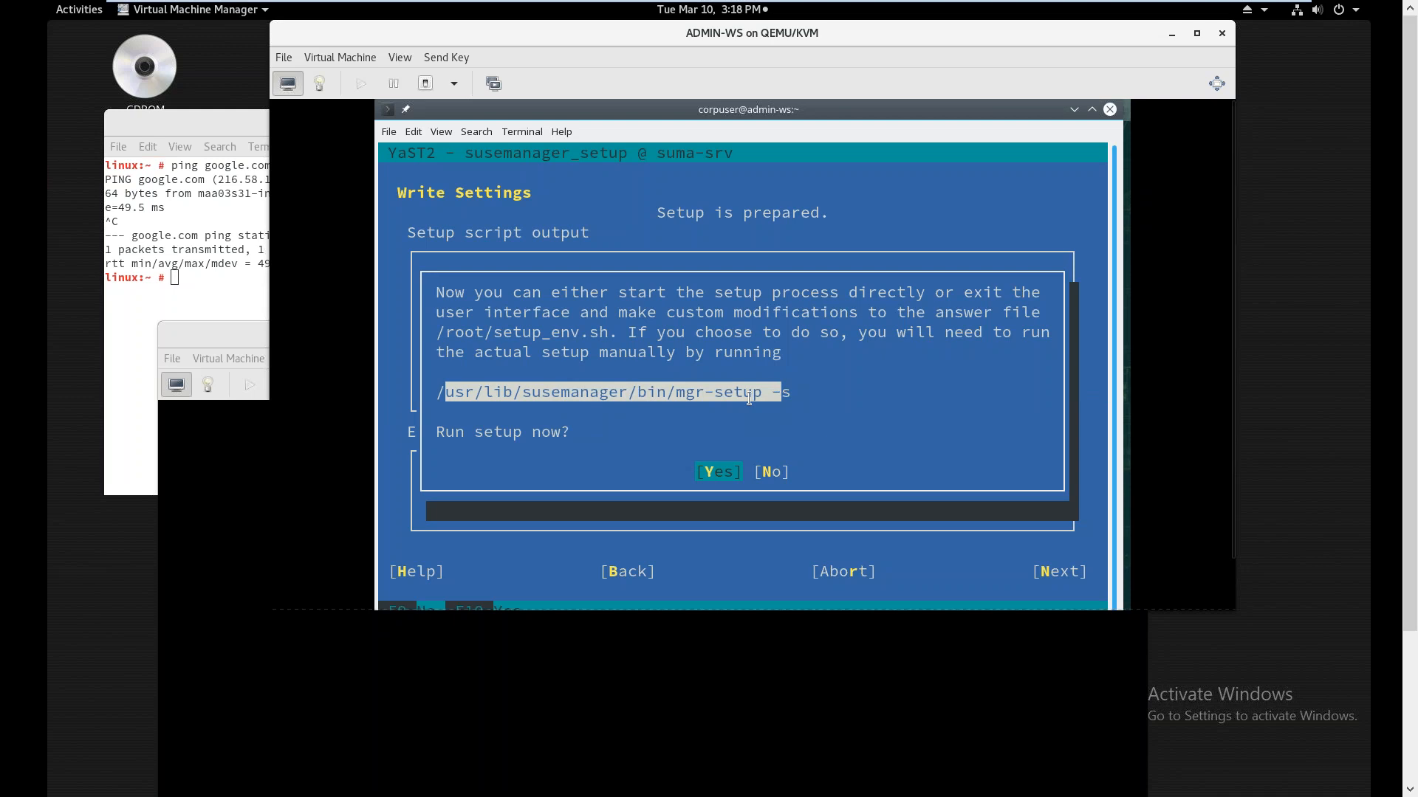
click(750, 397)
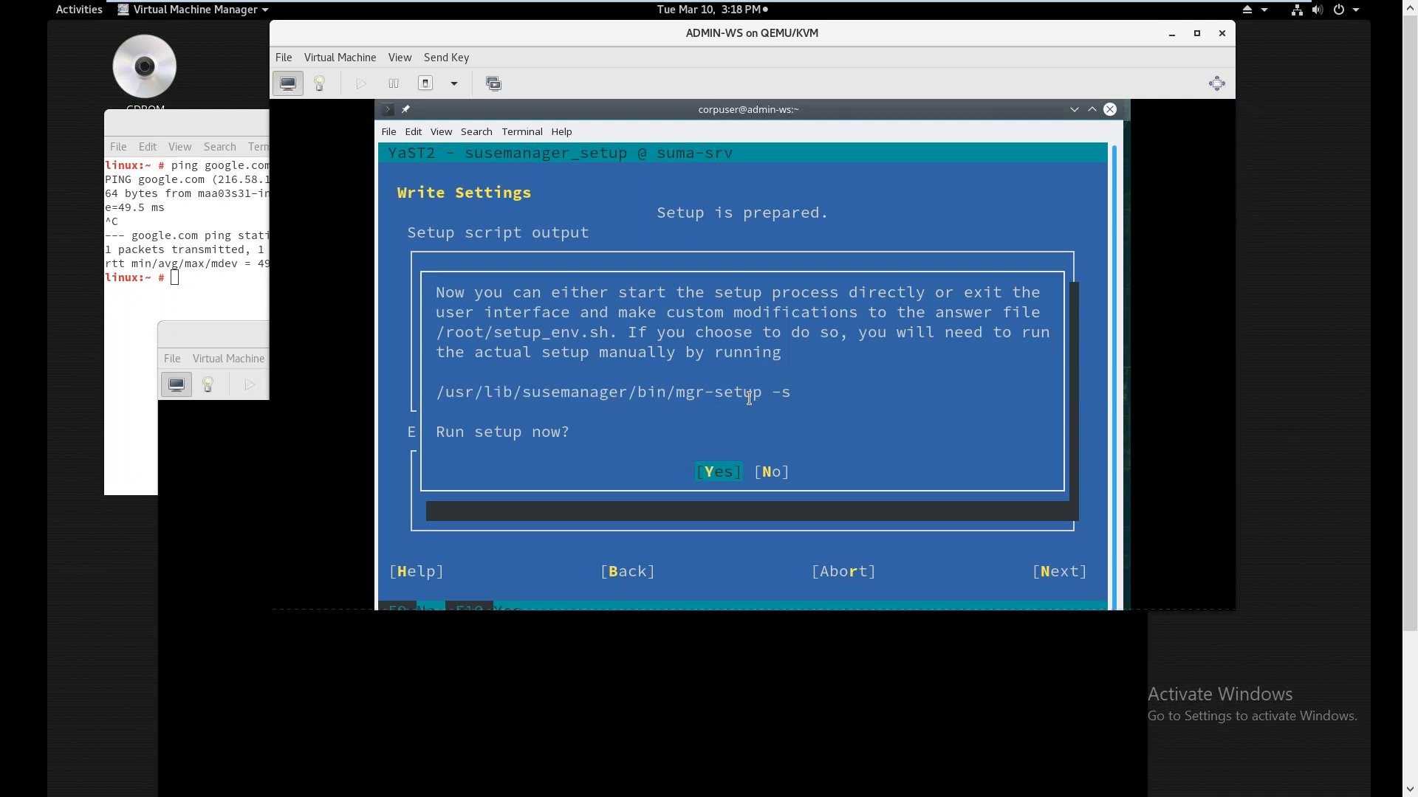
key(Return)
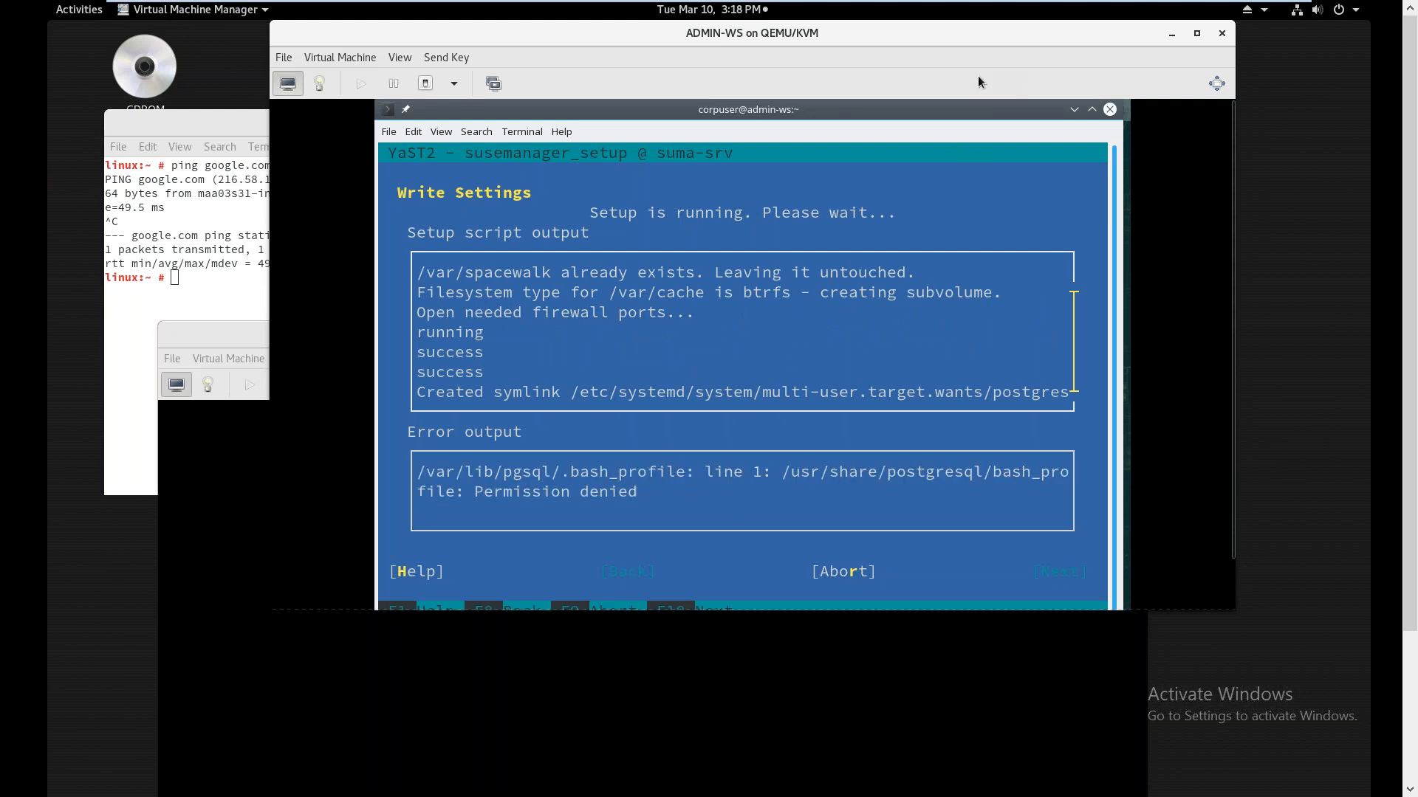
Leave full screen, shift the VMware window aside, and request aborting the running setup
click(1267, 13)
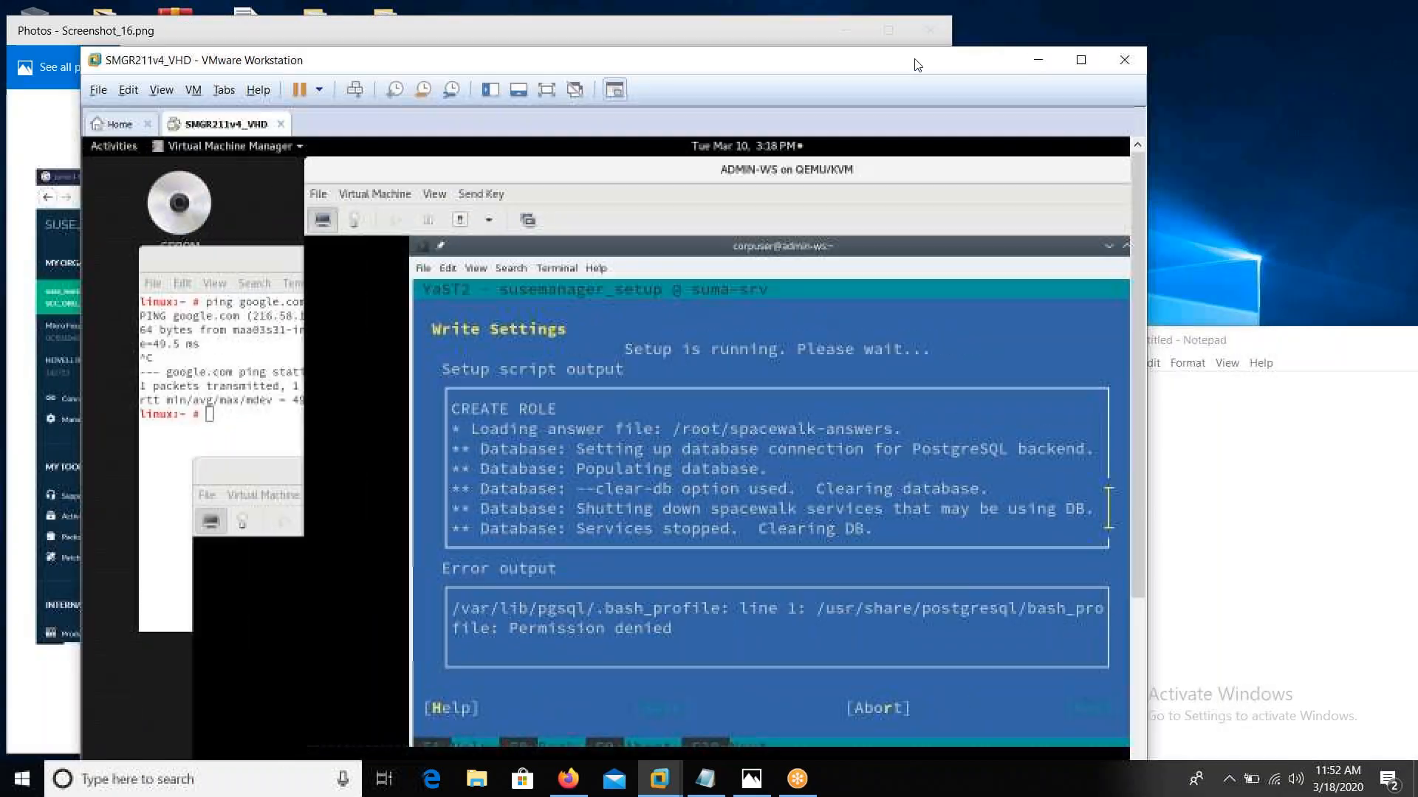
drag(1030, 49, 905, 64)
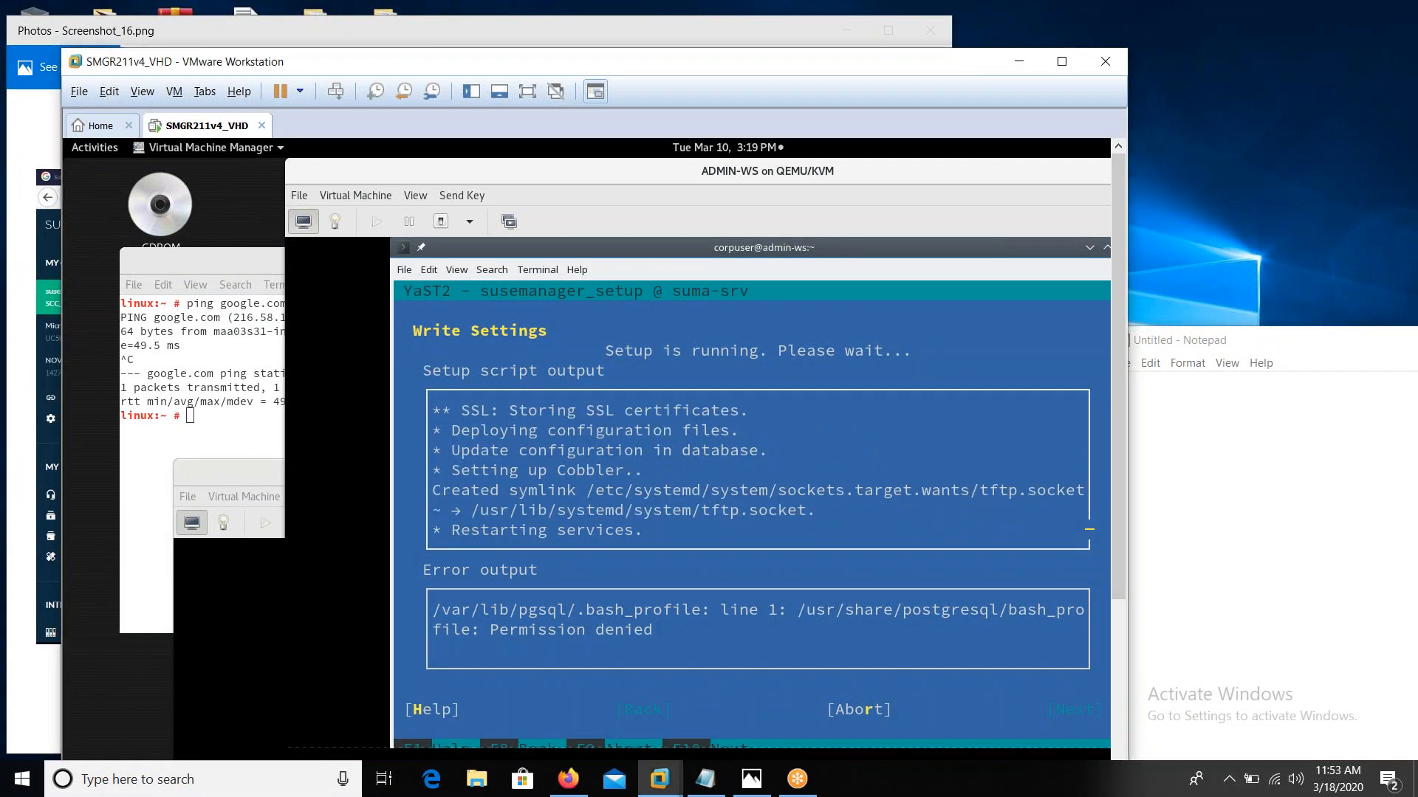
key(Return)
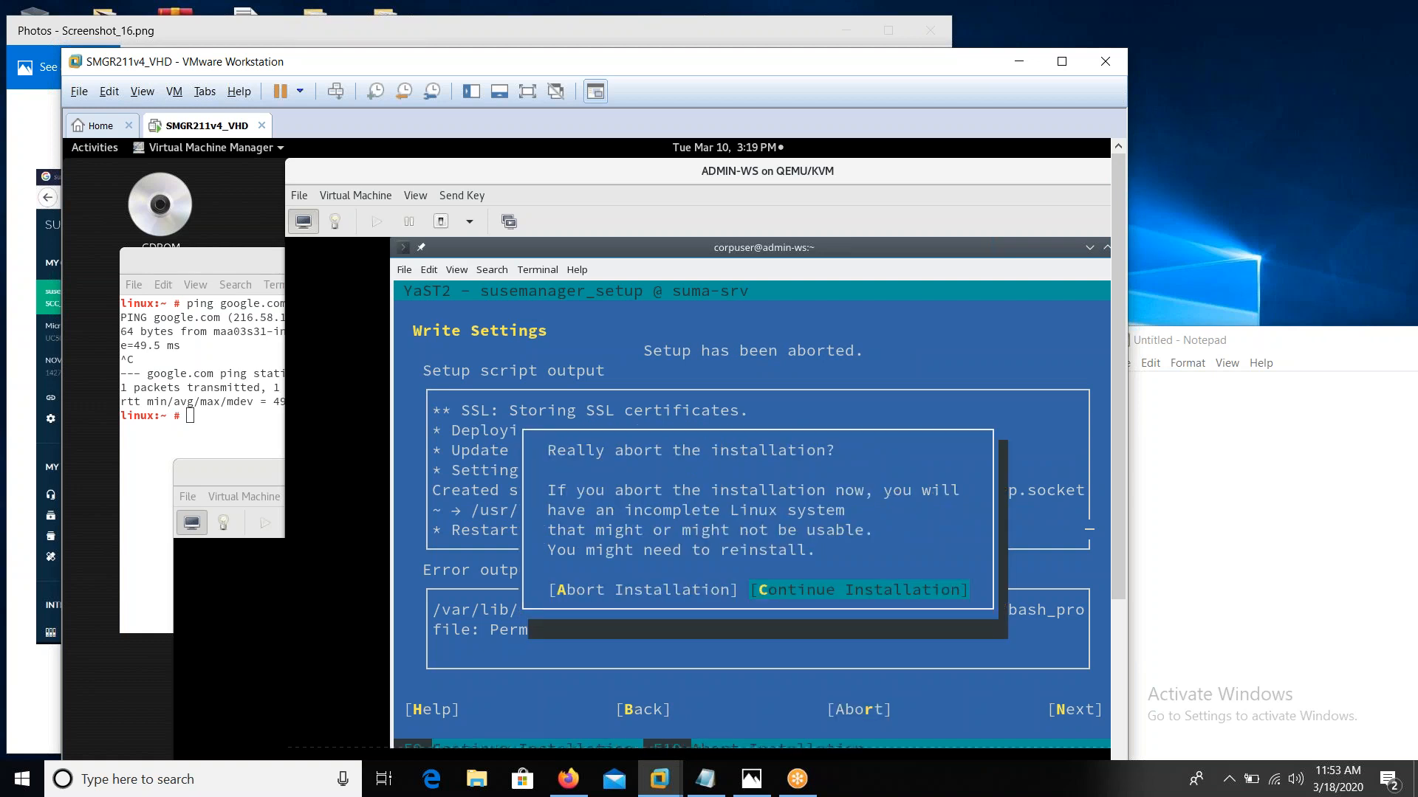
Abort the installation and rerun 'yast2 susemanager_setup' in the maximized VM window
key(alt+a)
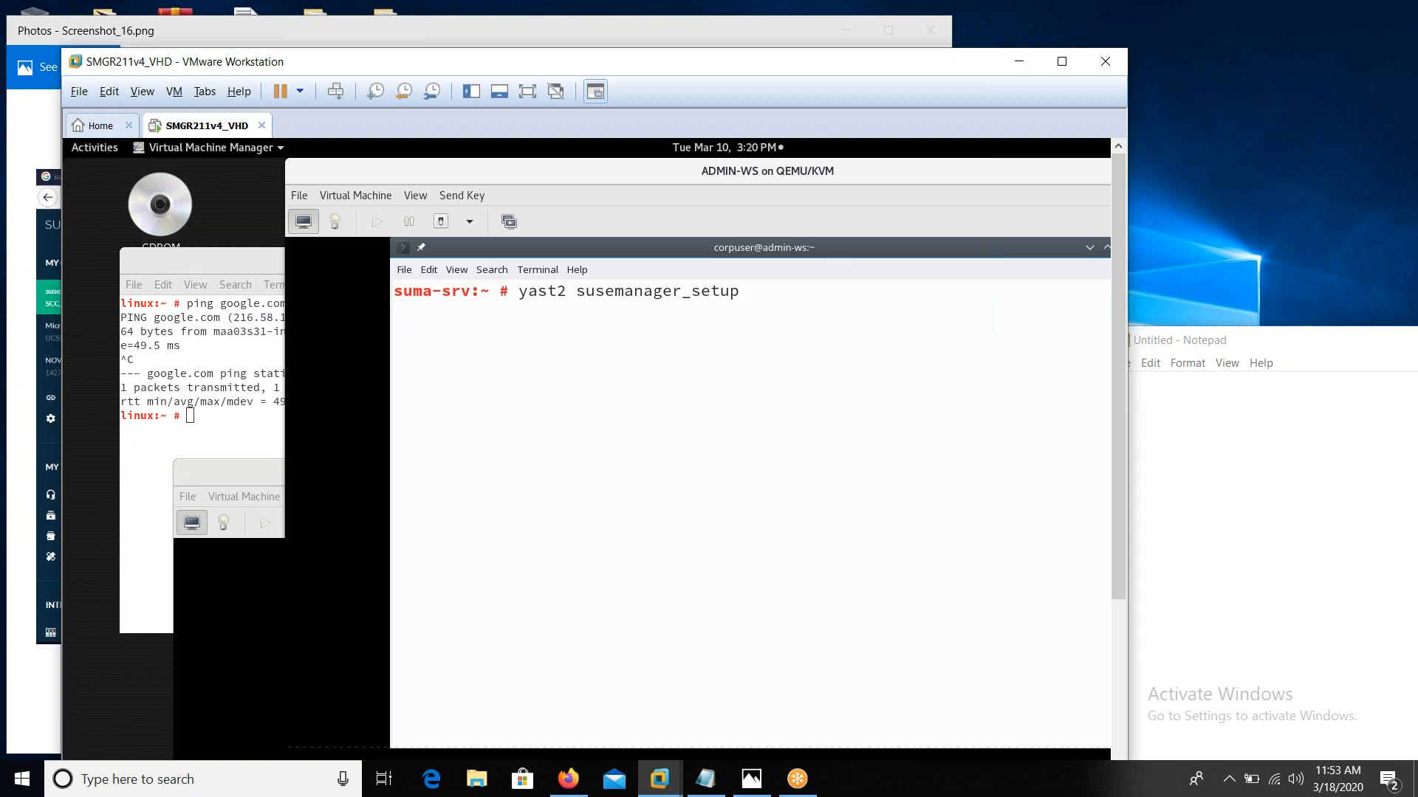
click(1062, 62)
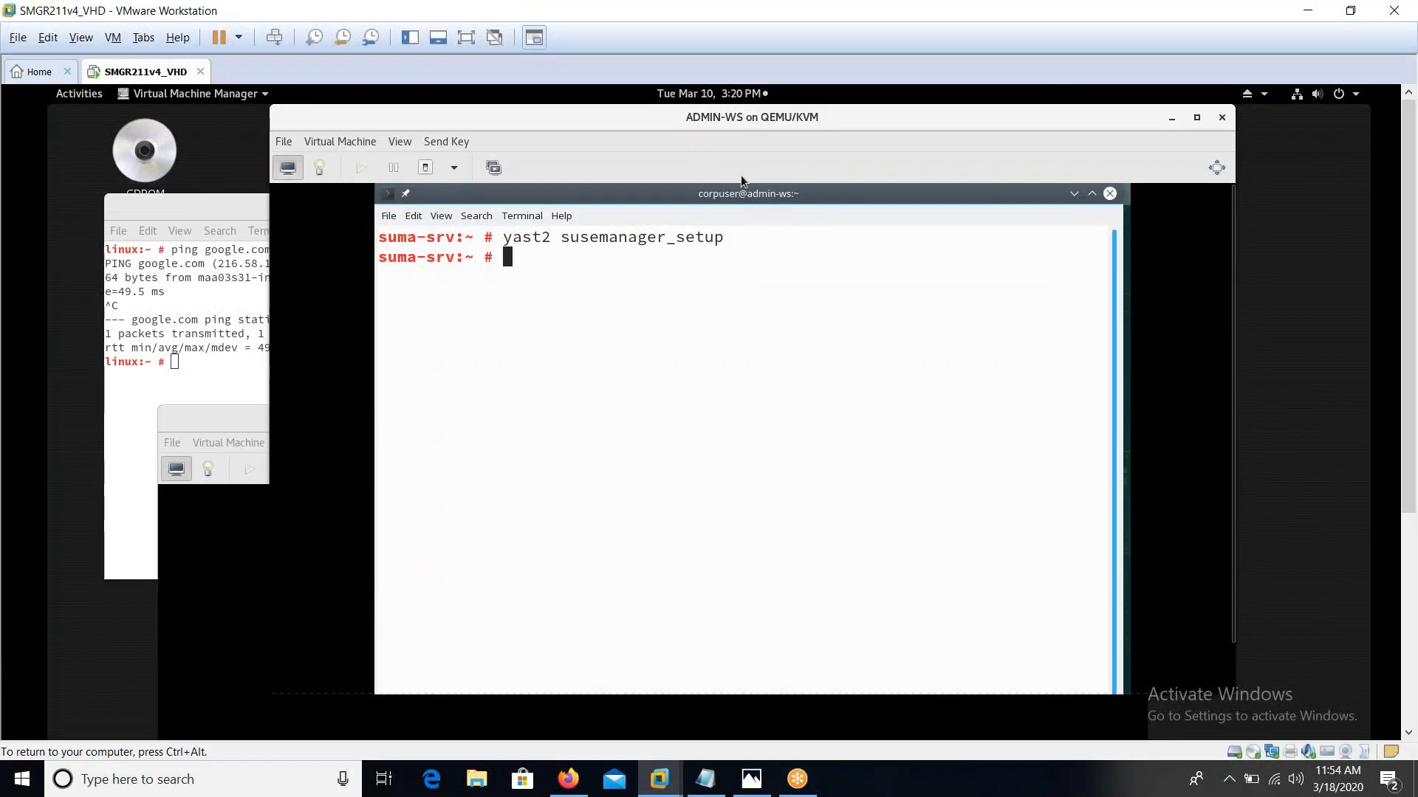
key(Up)
key(Return)
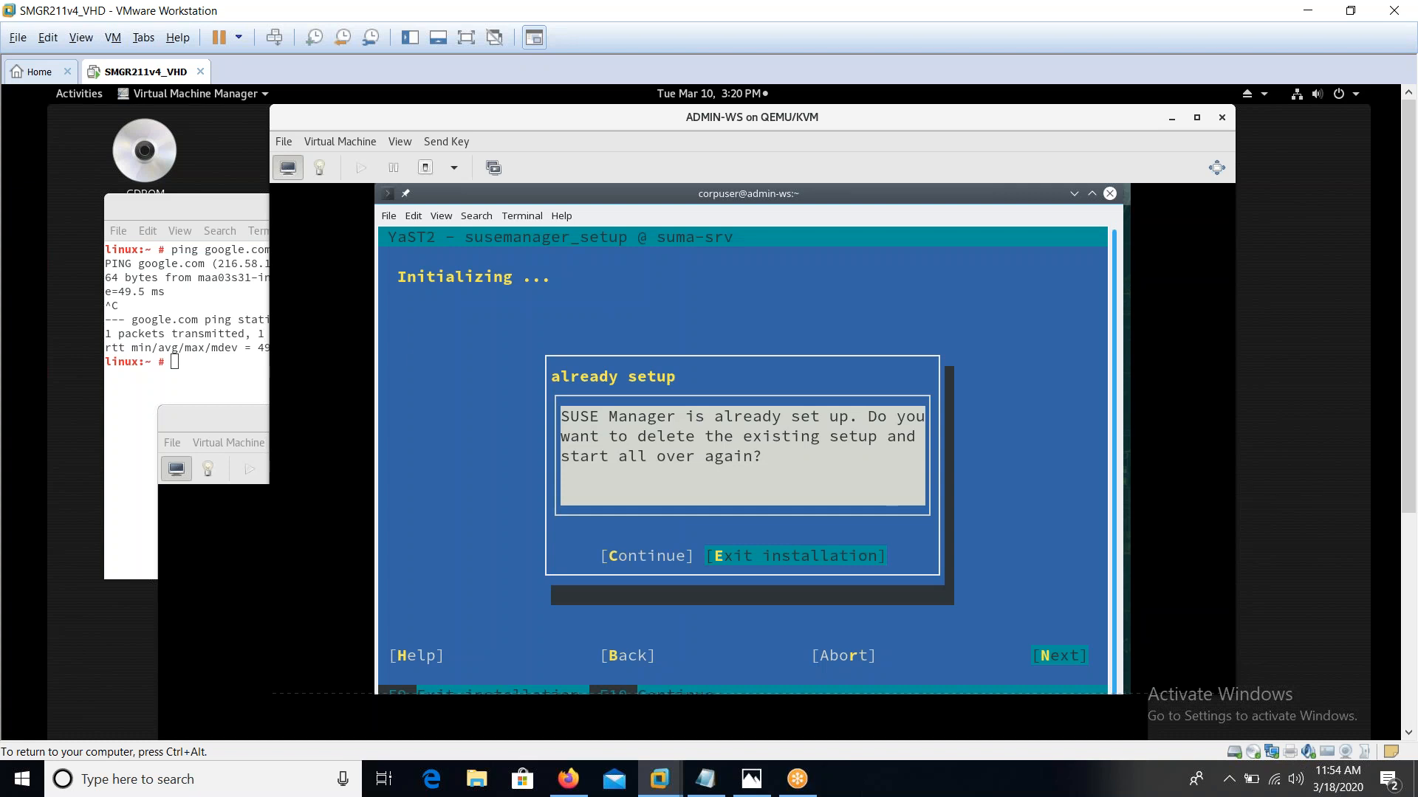
Continue past the already-set-up warning, choose Set up from scratch, and keep the default admin e-mail
key(Return)
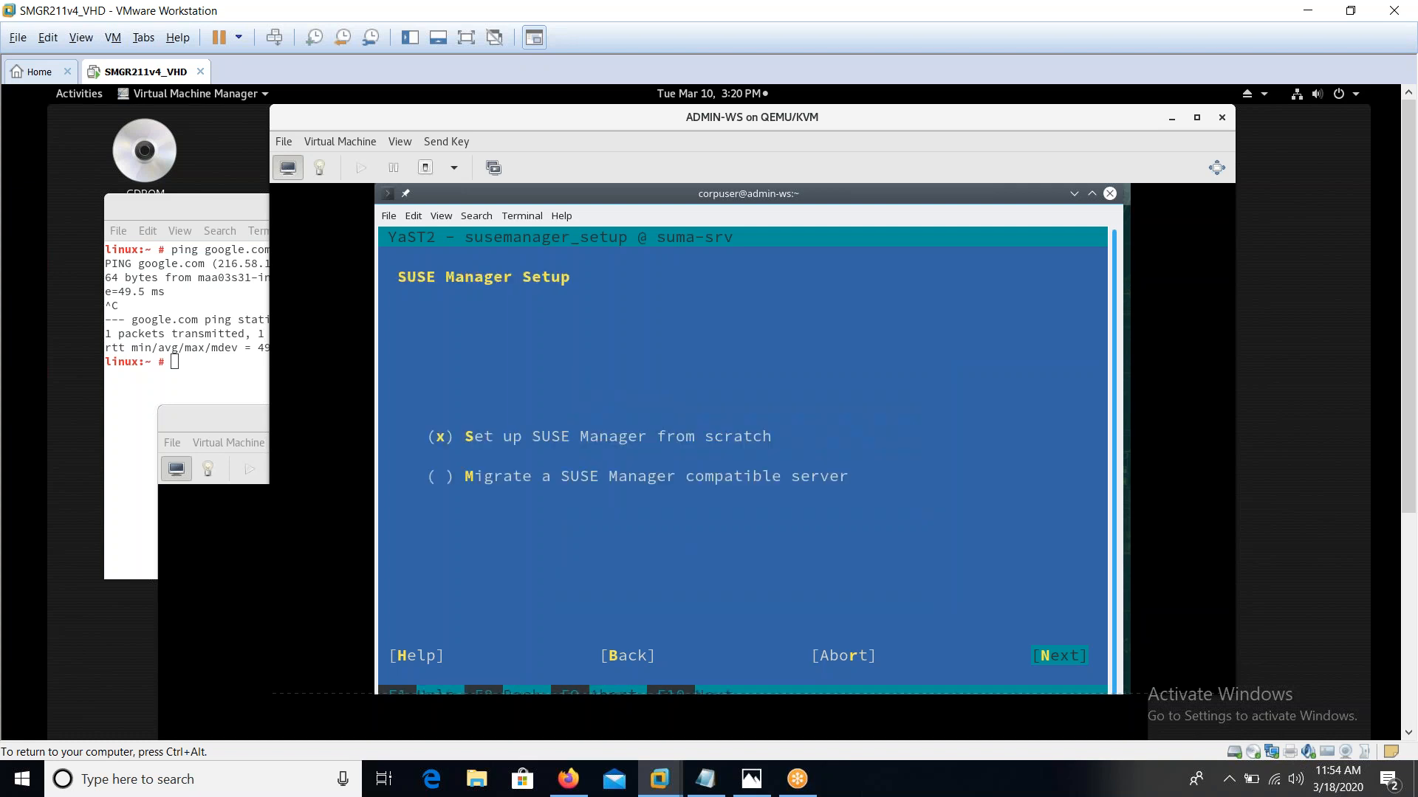
key(Return)
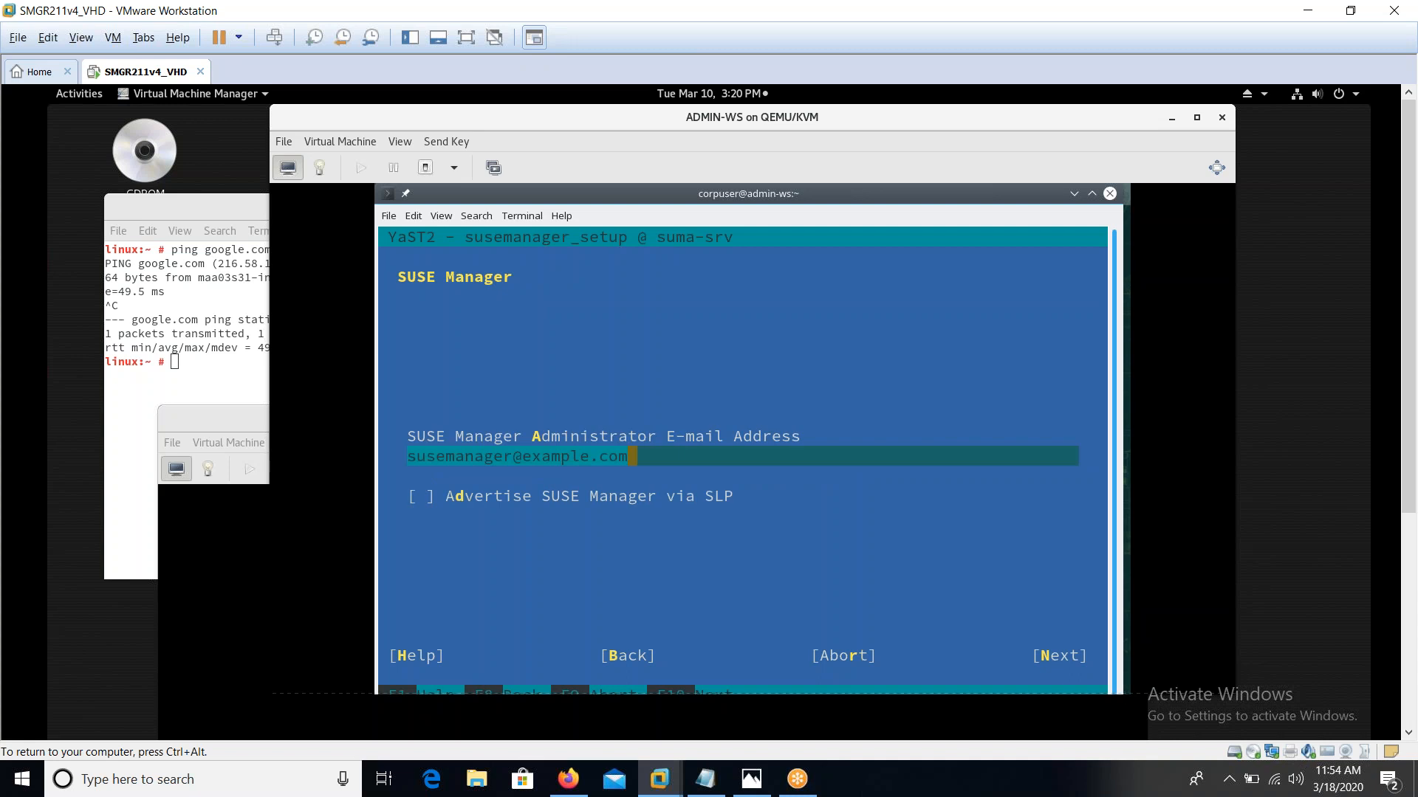
key(Return)
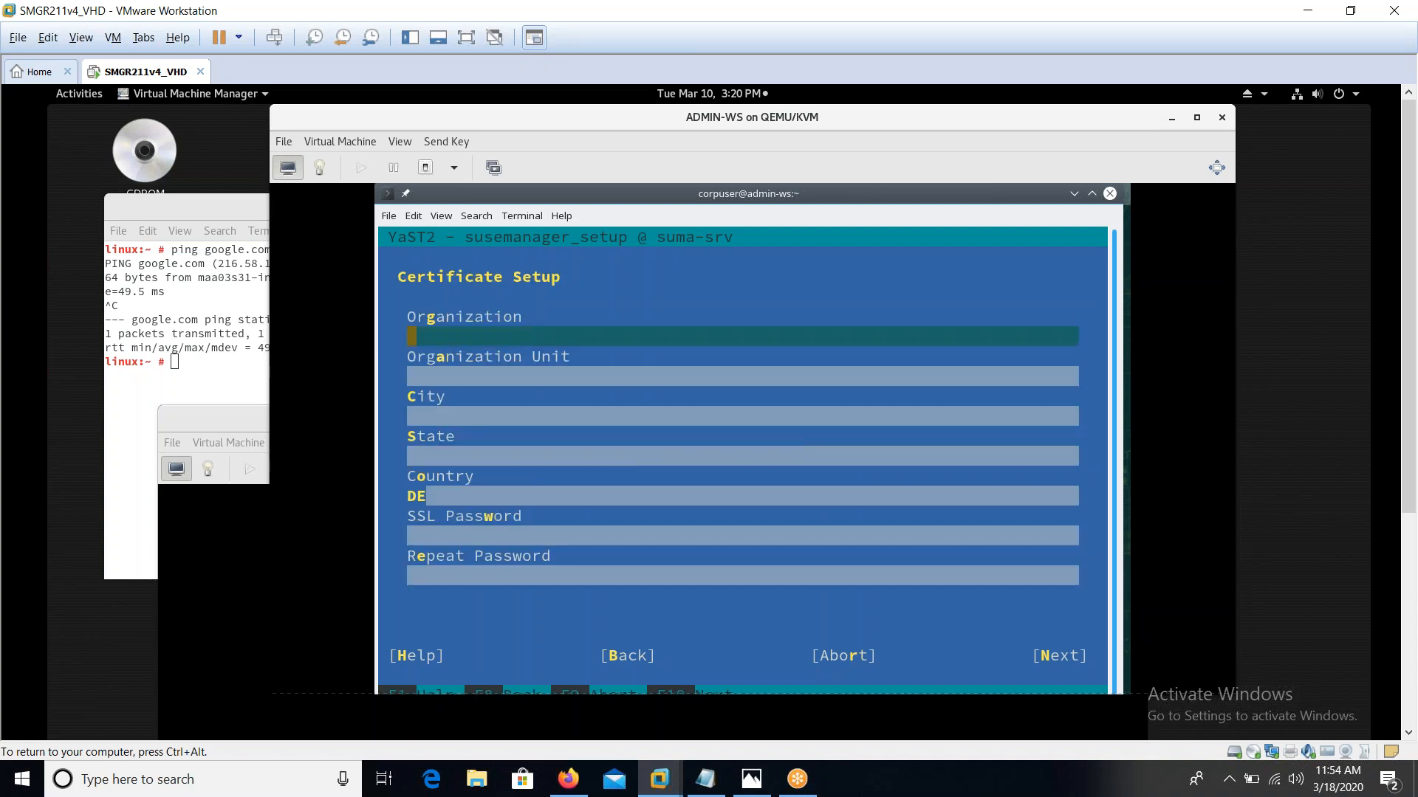
Fill the certificate details: Organization EX_Corp, Unit EX_Org, City Provo, State UP, Country US
text(EX_Corp)
key(Tab)
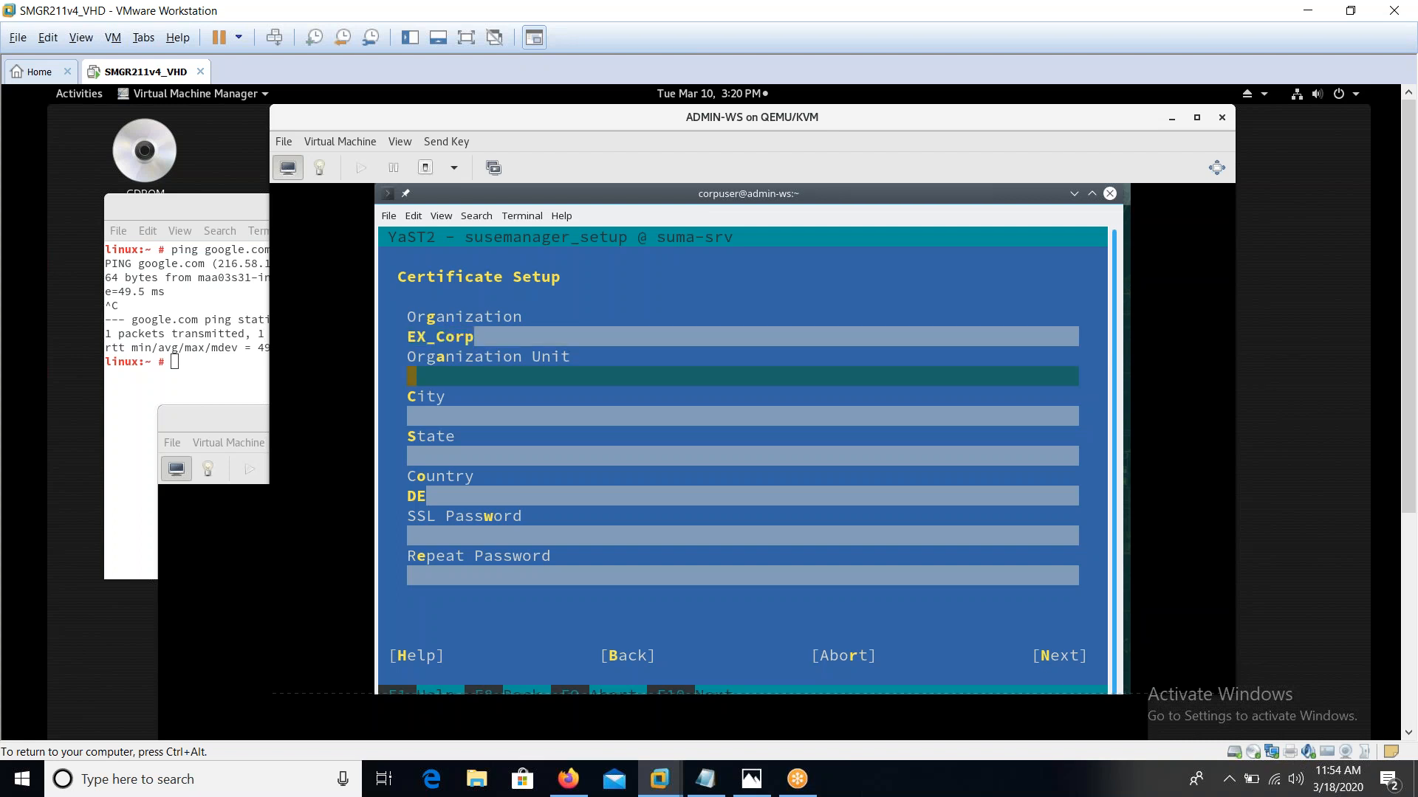
text(EX_Org)
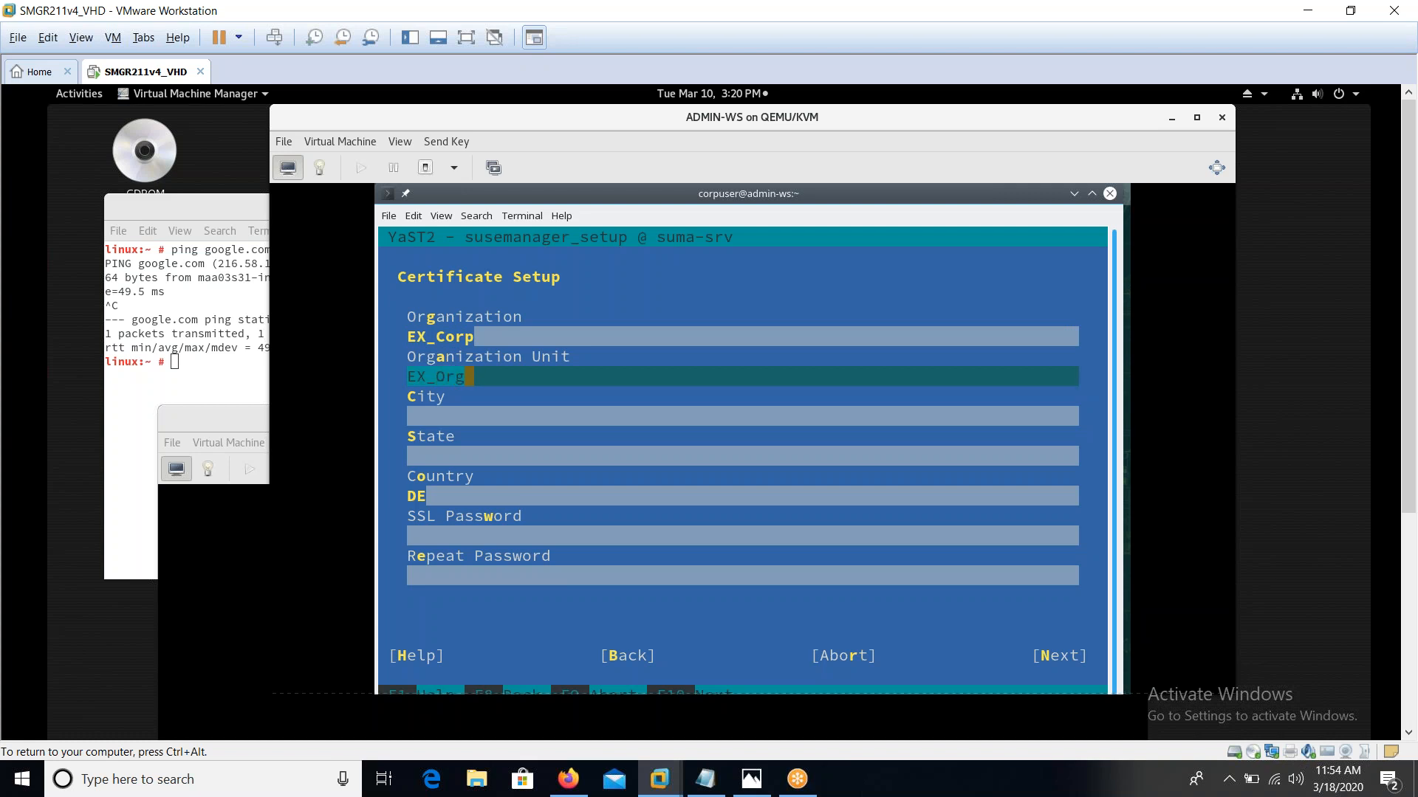
key(Tab)
text(Provo)
key(Tab)
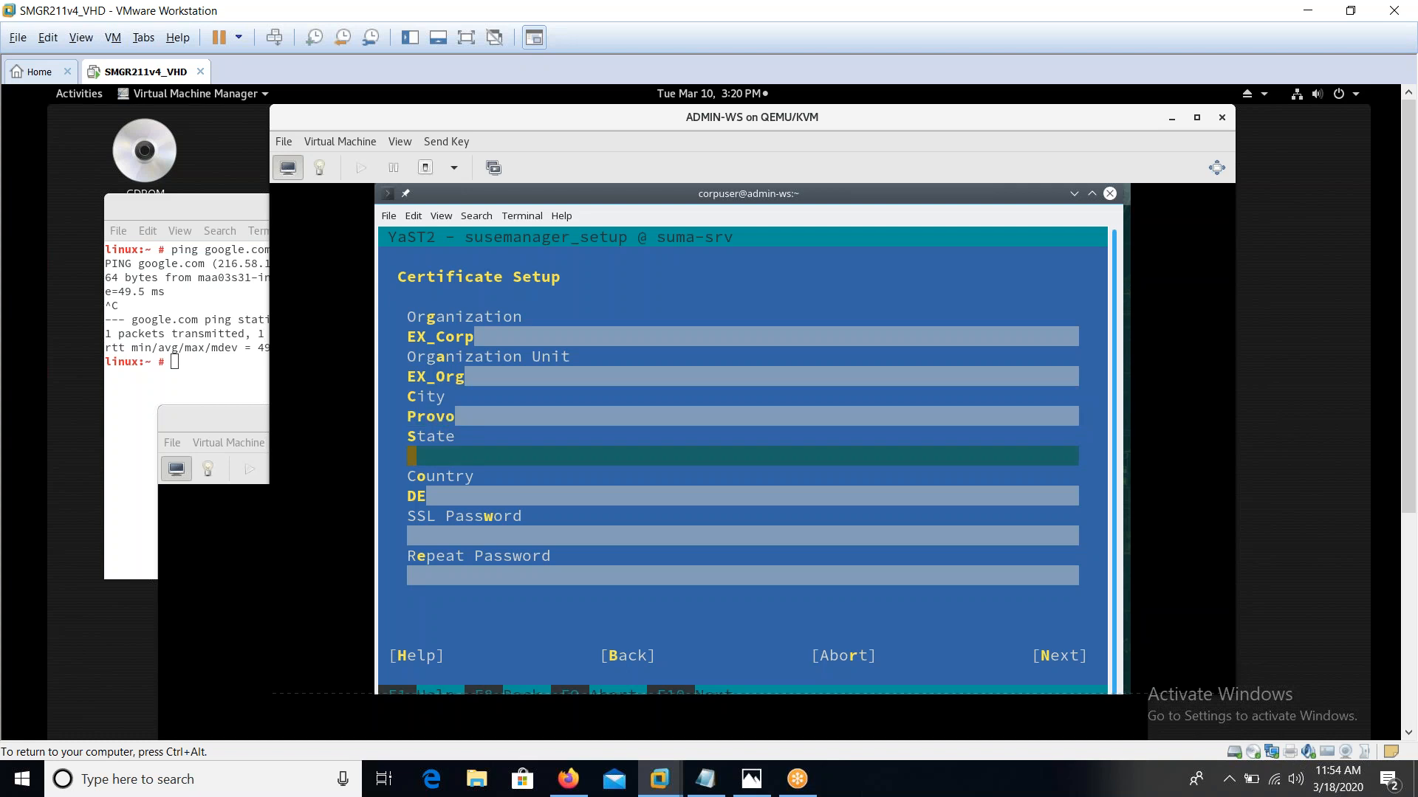
text(UP)
key(Tab)
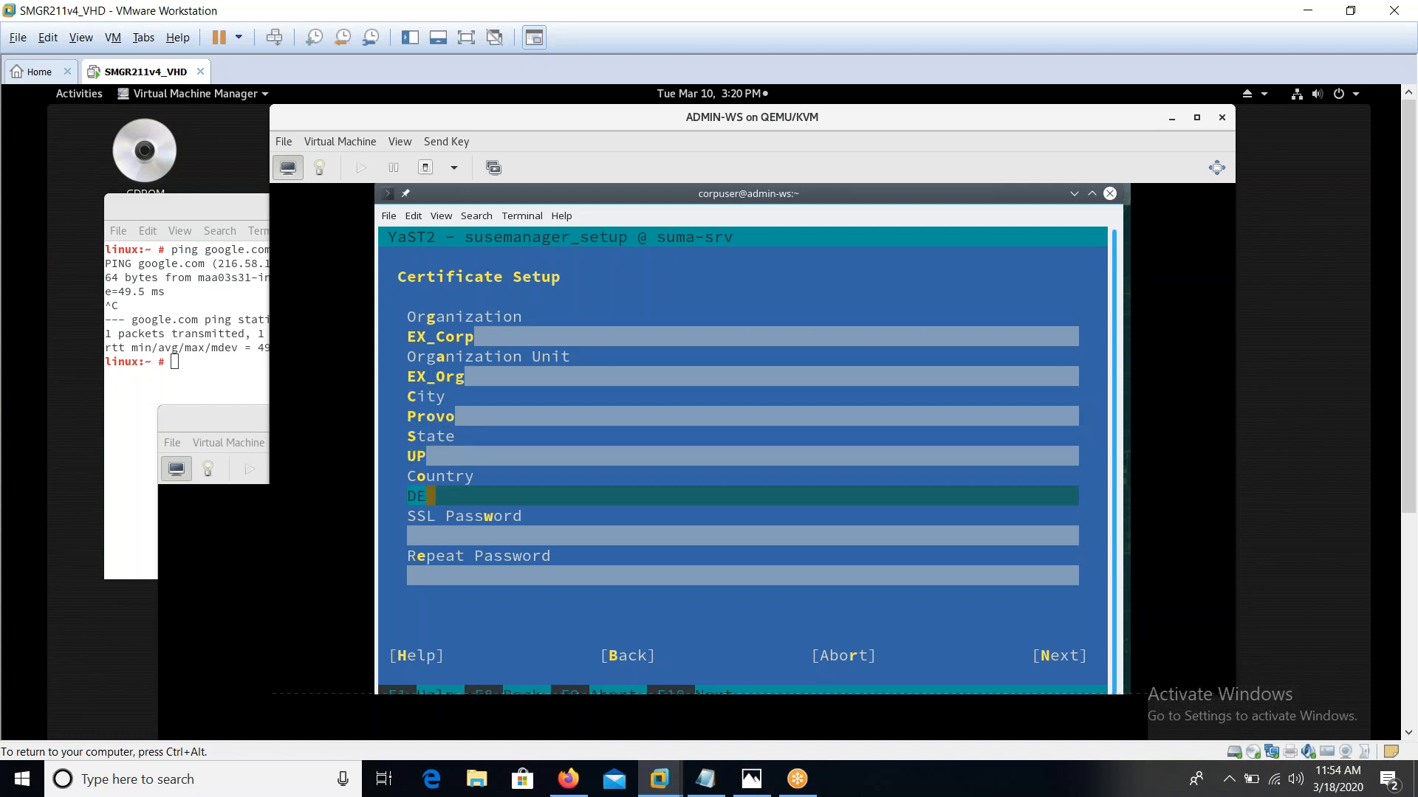
key(BackSpace)
key(BackSpace)
text(US)
Enter and repeat the SSL password, then advance to Database Settings
key(Tab)
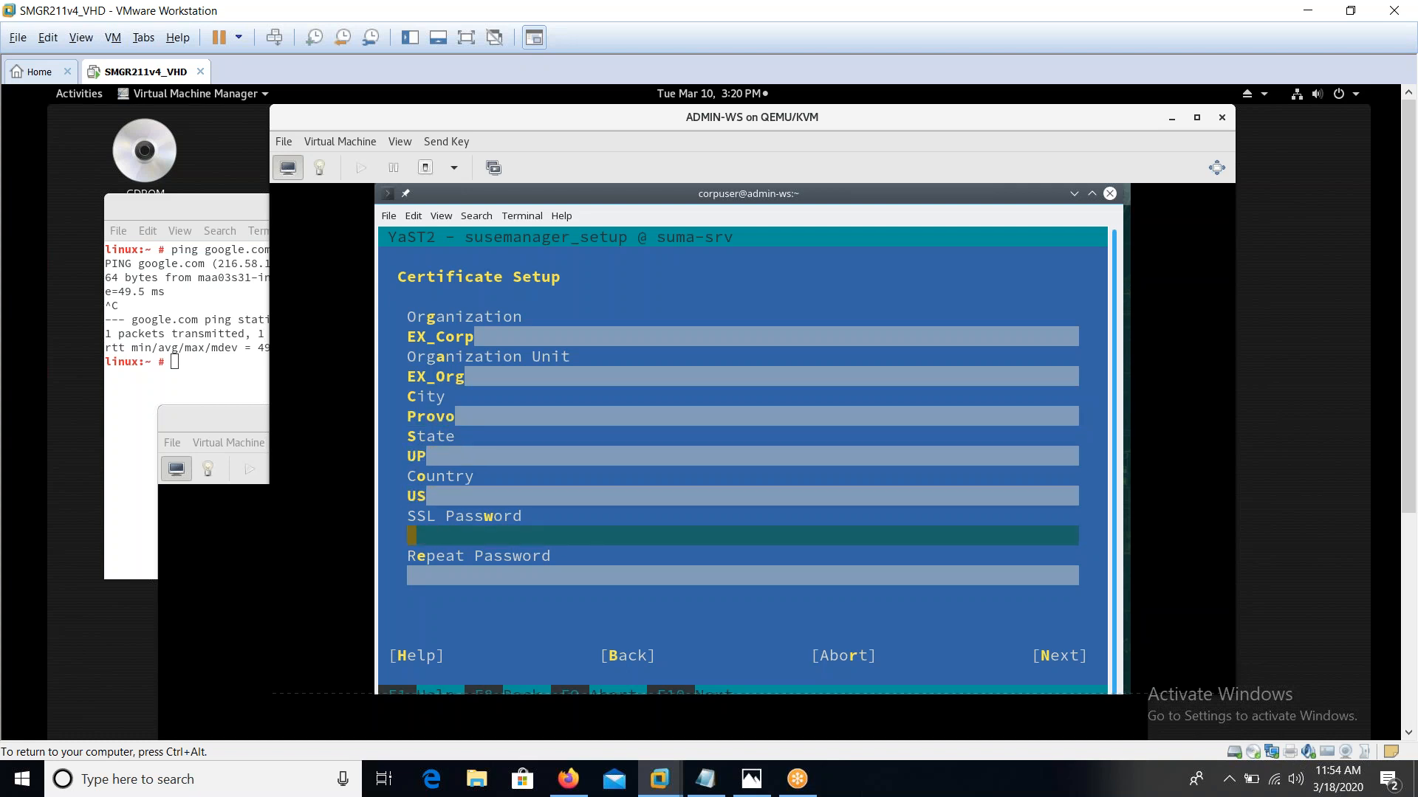
text(*******)
key(Tab)
text(****)
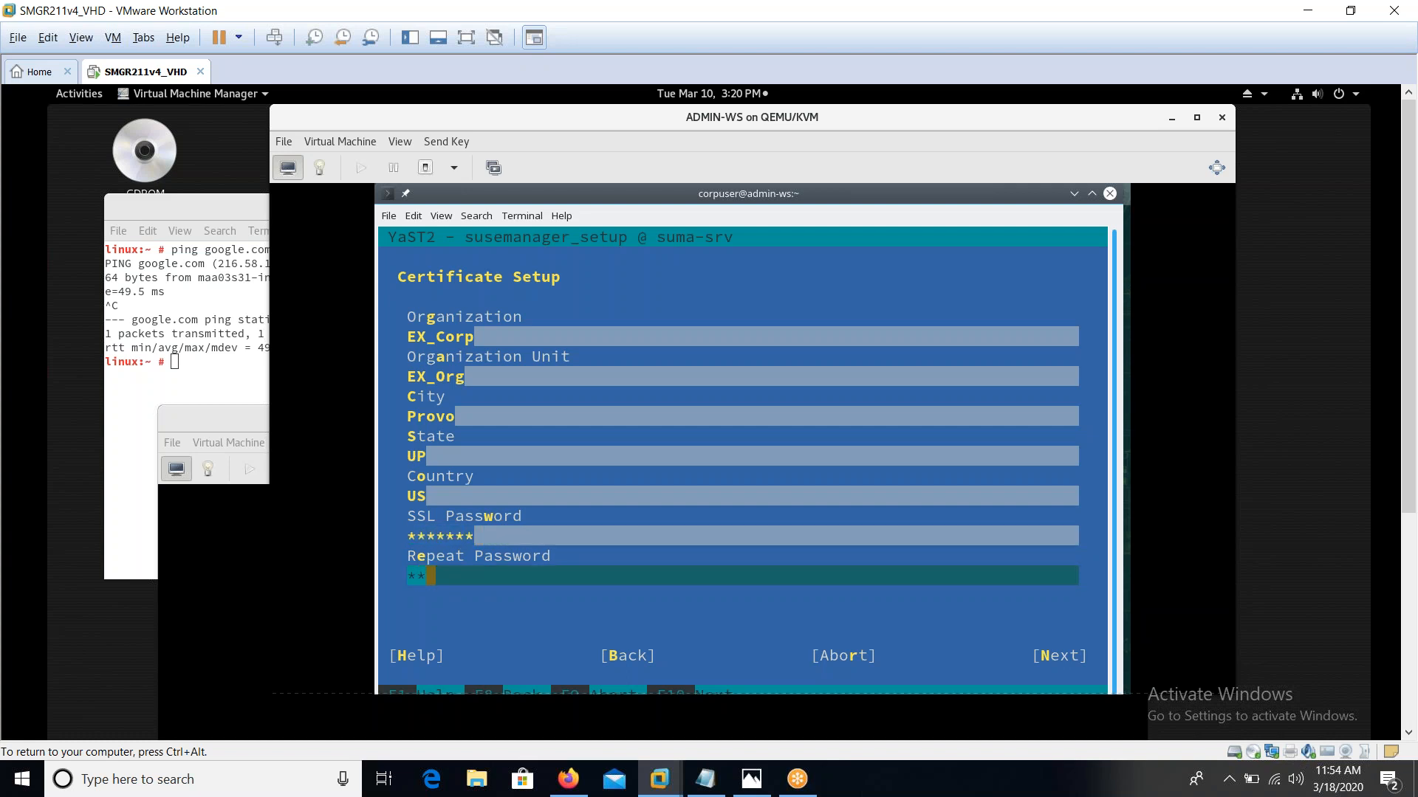
text(***)
key(Tab)
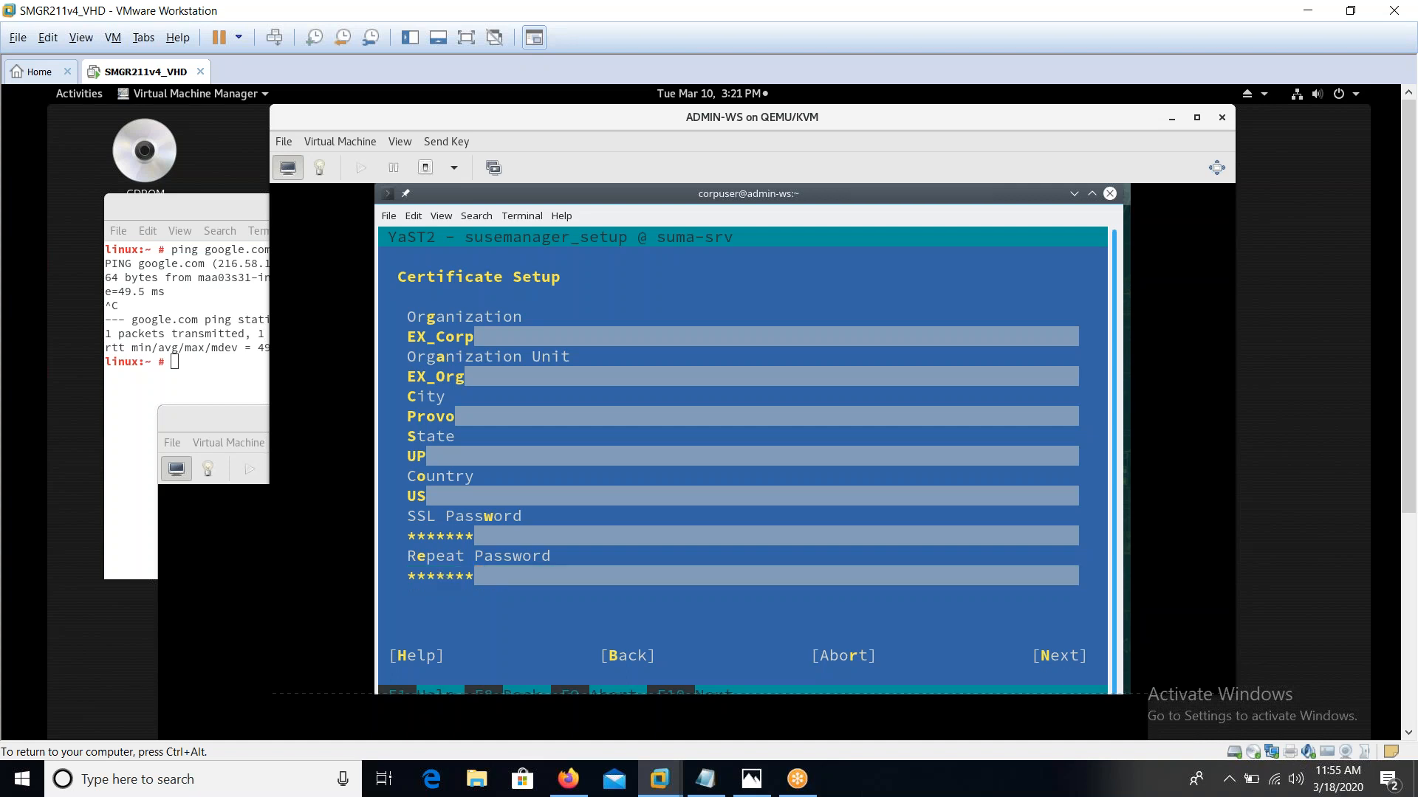
key(Return)
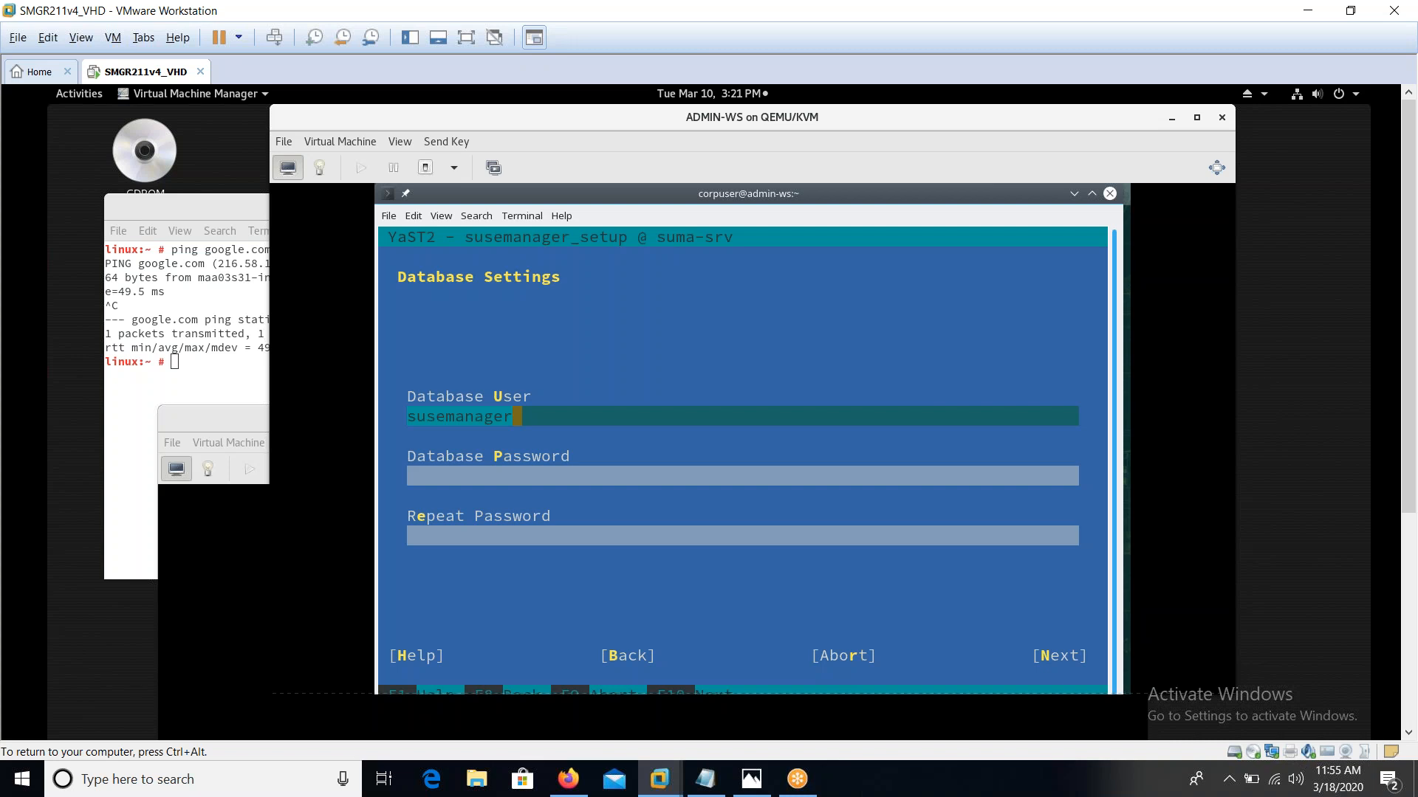
Enter the susemanager database password, advance, and confirm running the setup now
key(Tab)
text(s)
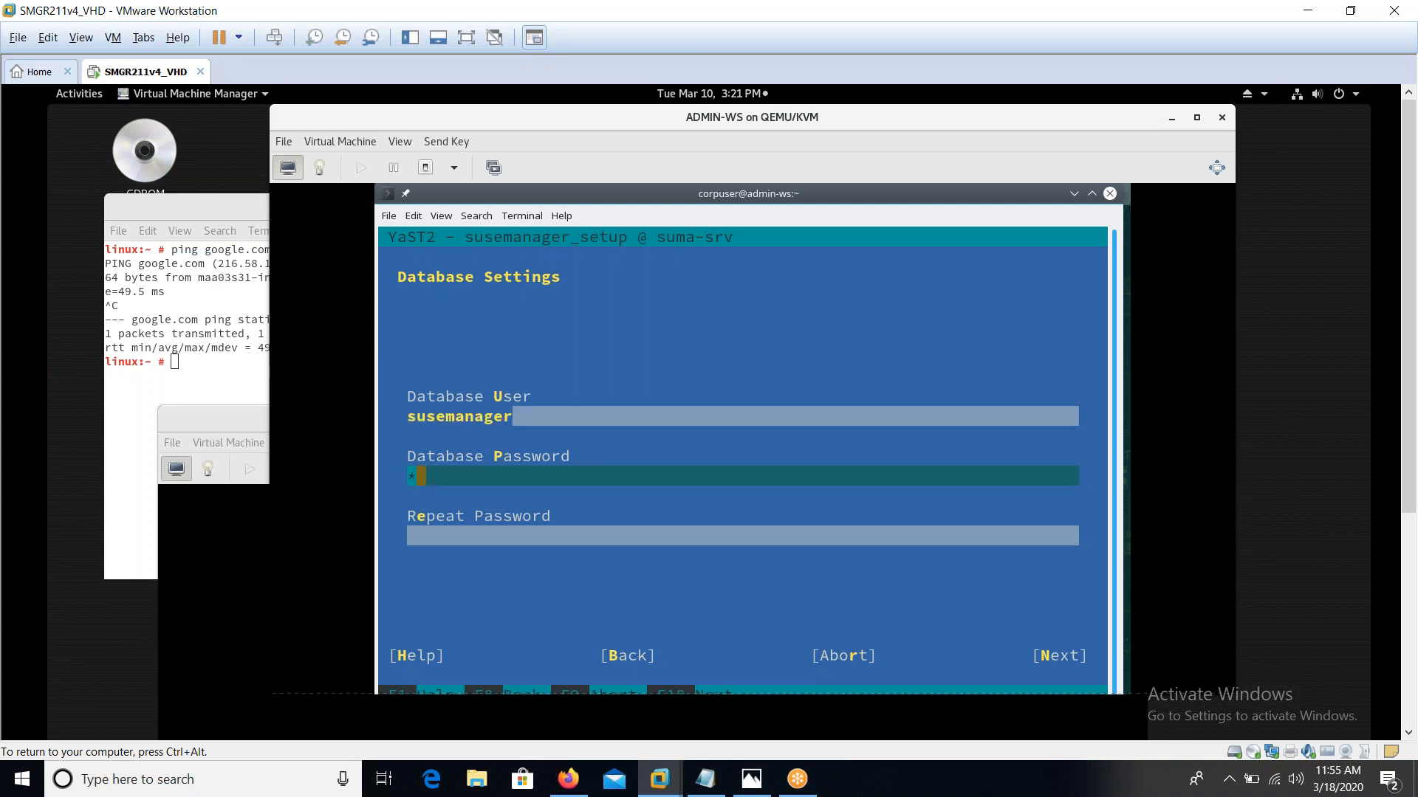
text(*********)
key(Tab)
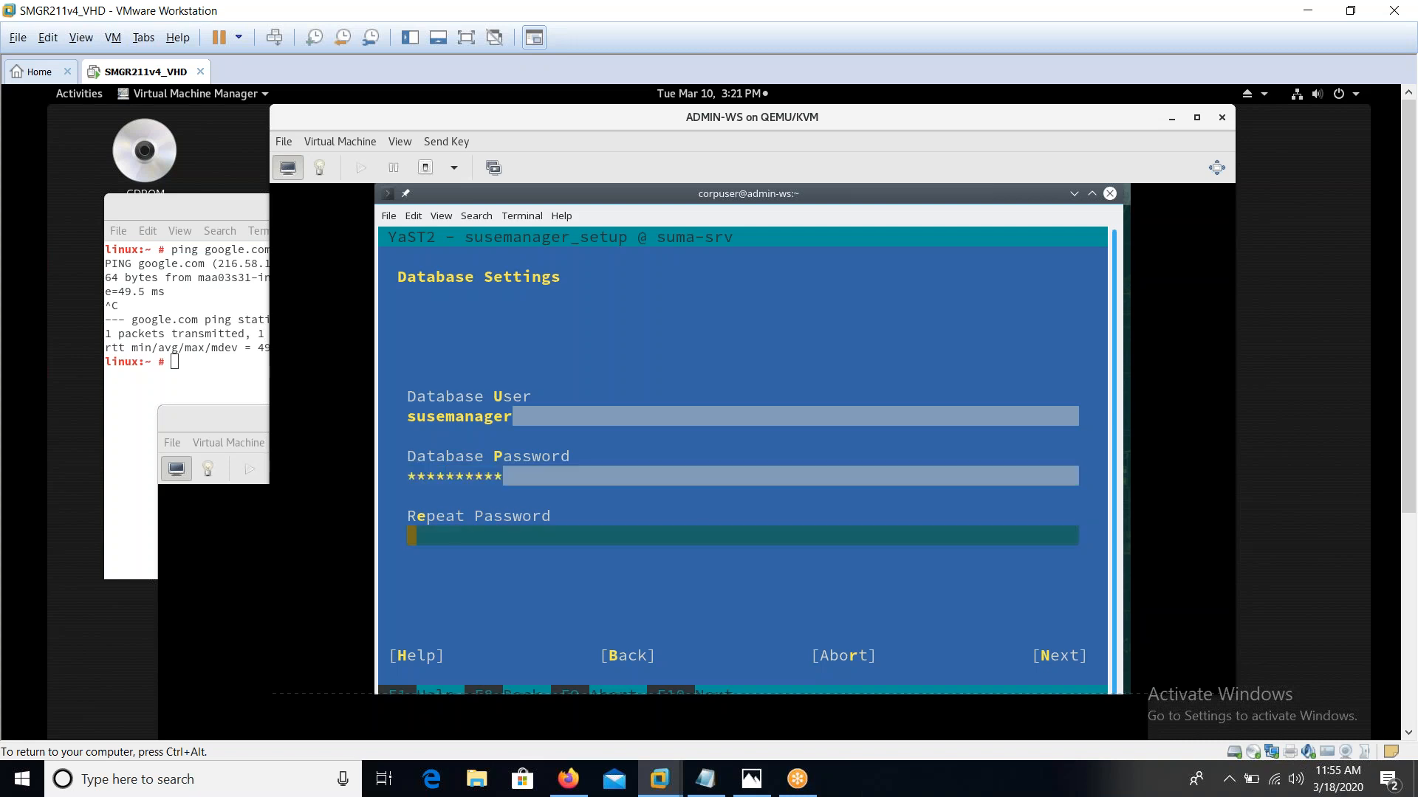
text(**********)
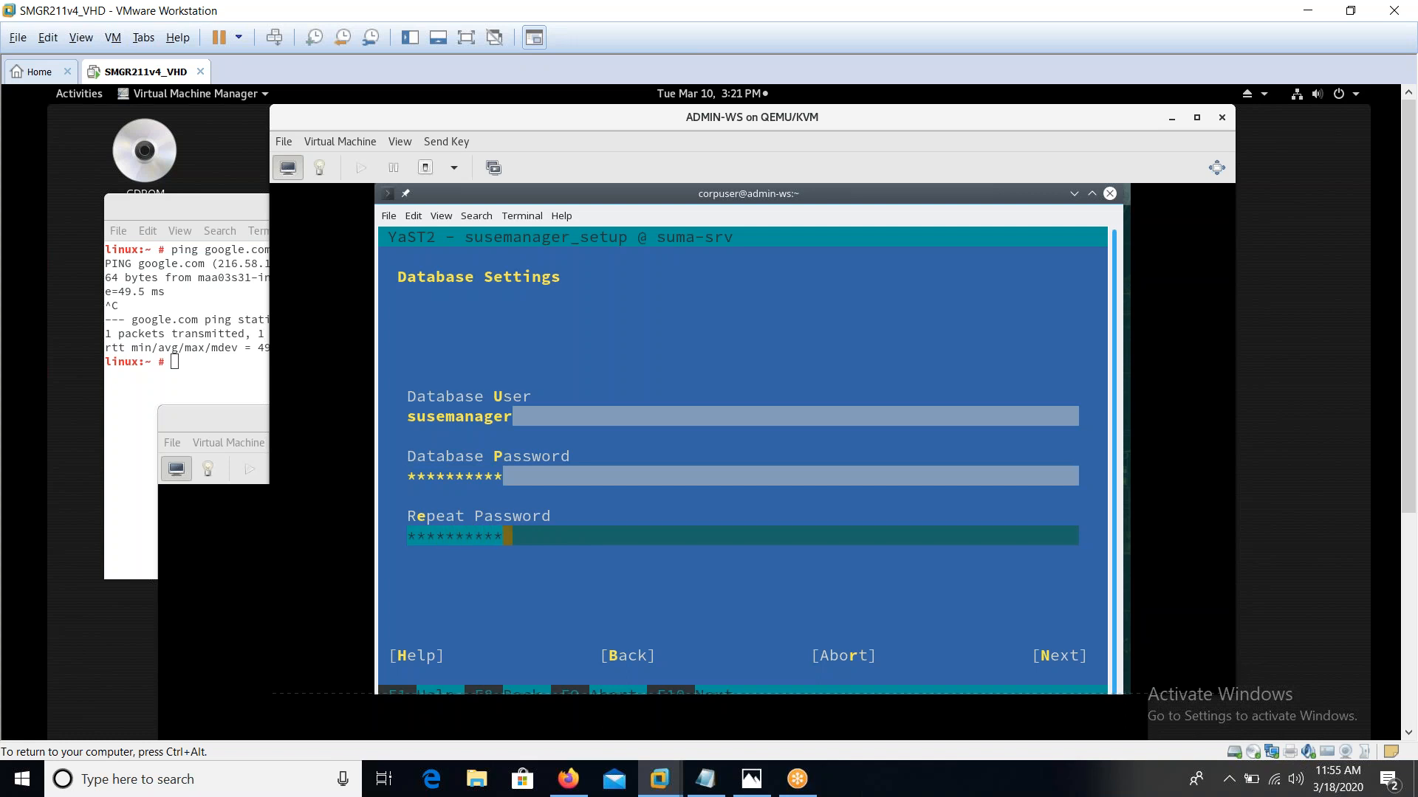
key(F10)
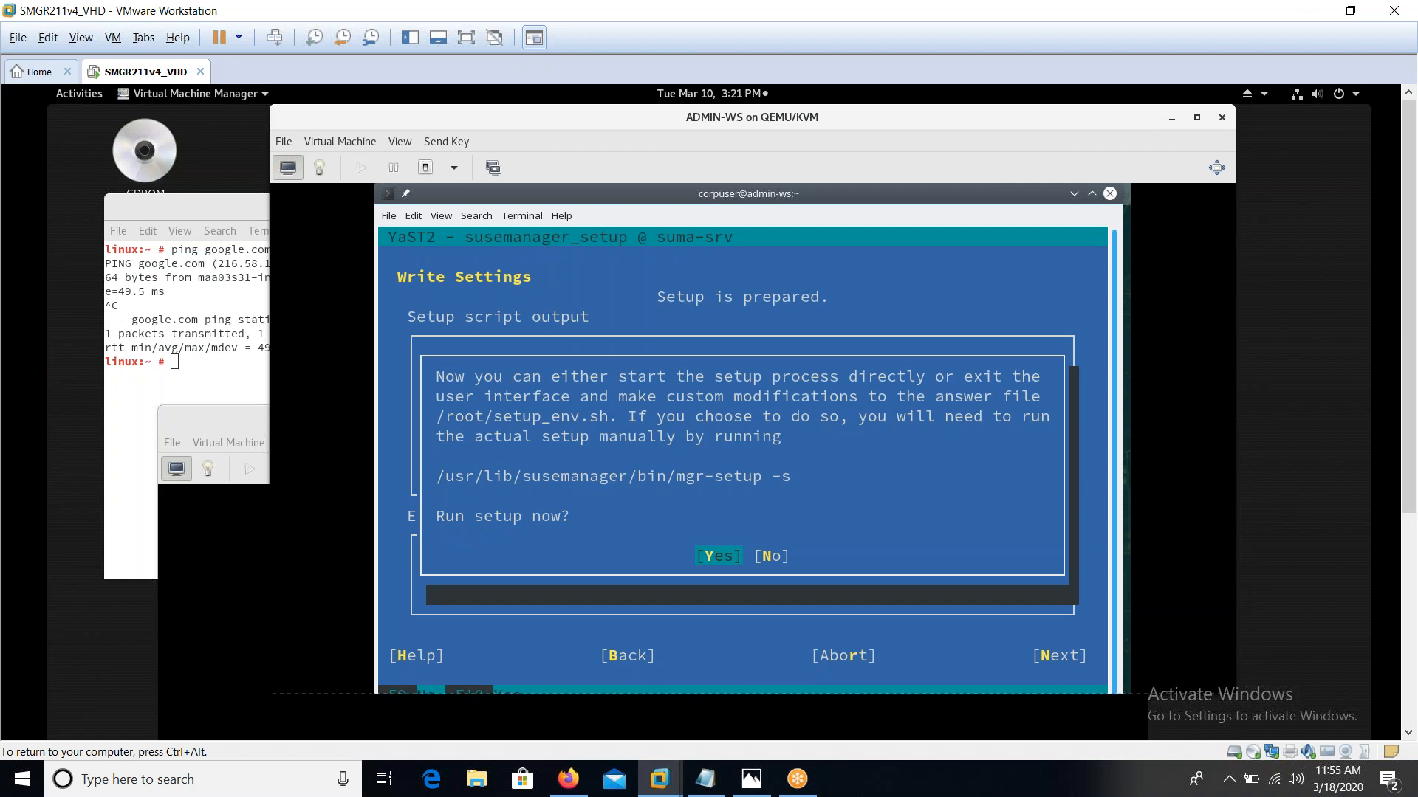
key(Return)
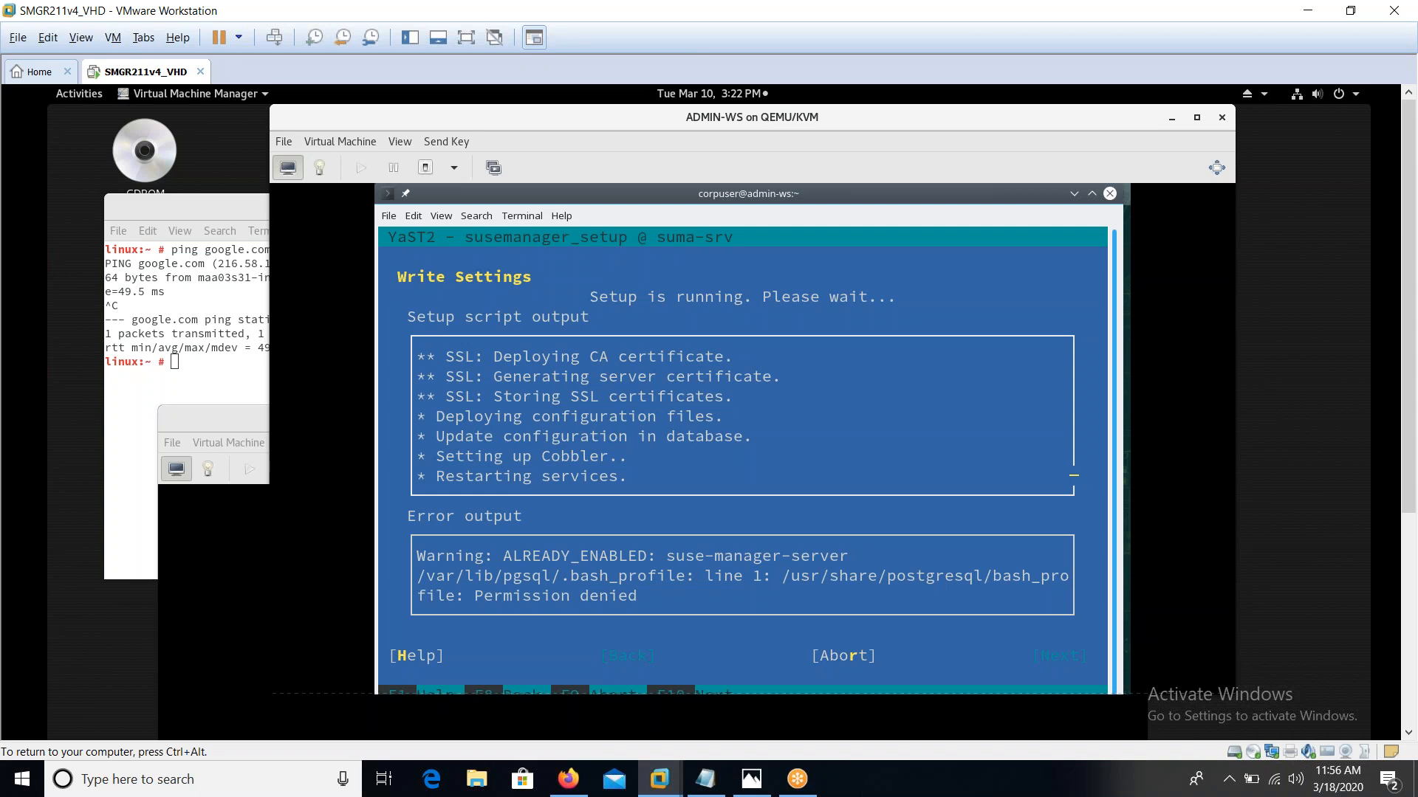
Return keyboard focus to the VM, pass Write Settings, and finish the Setup Completed page
key(ctrl+alt)
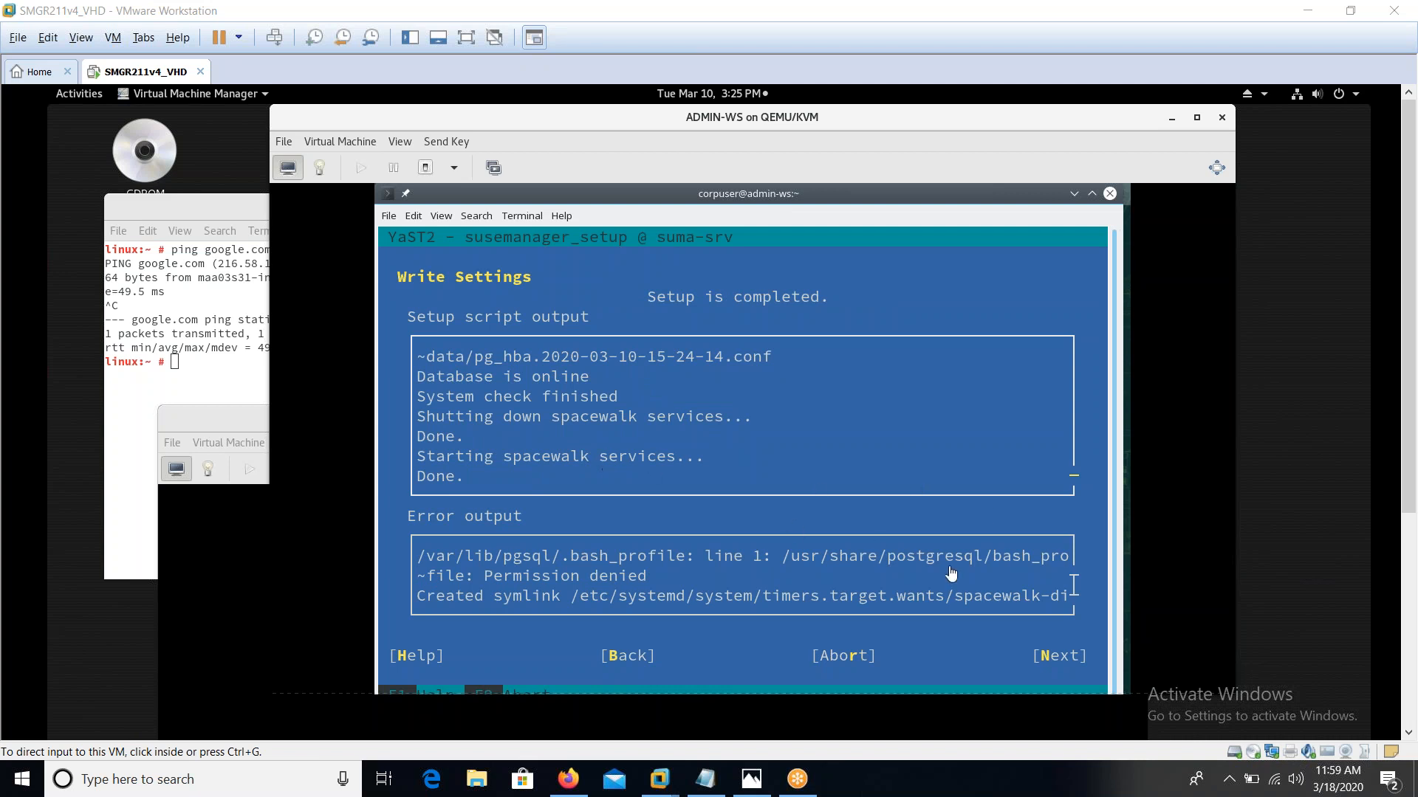
click(929, 407)
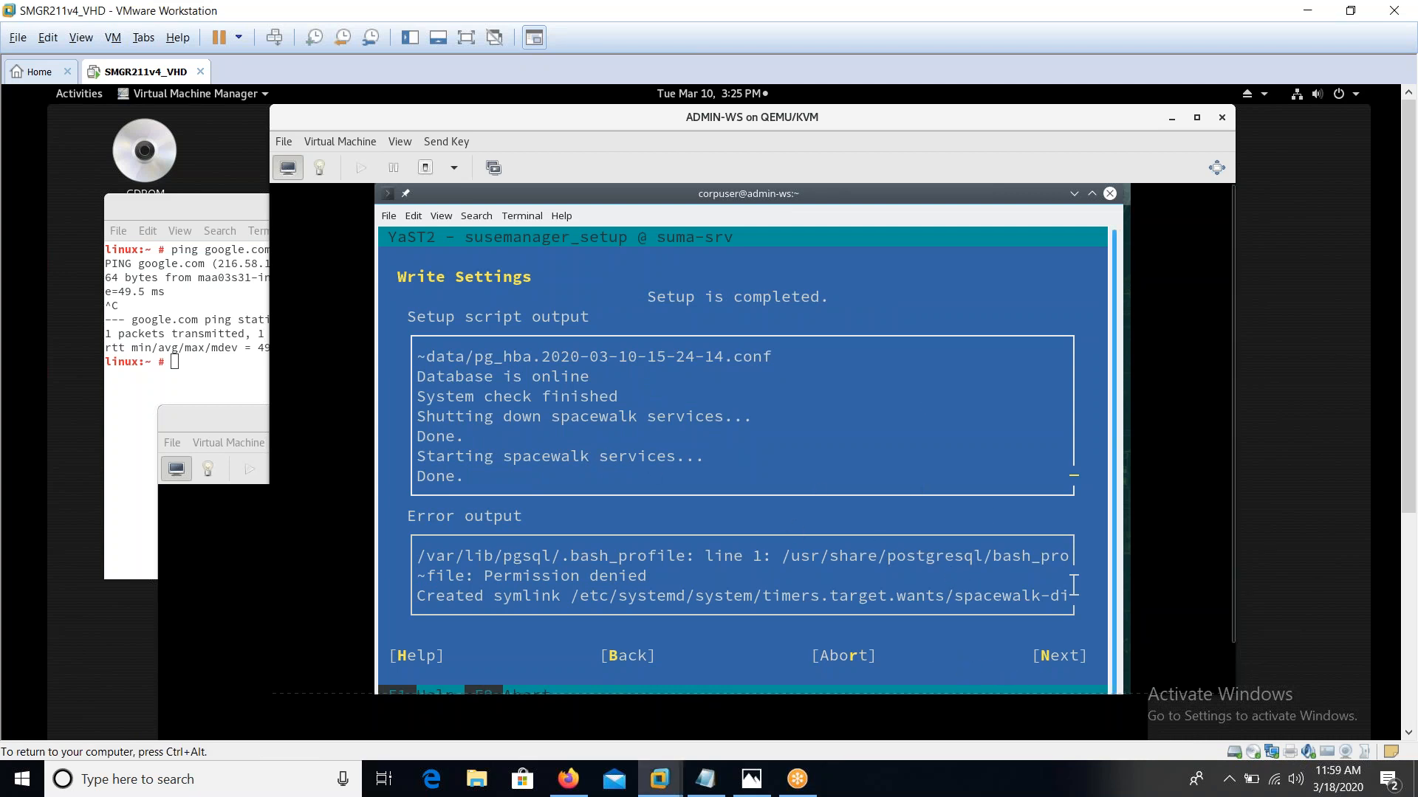
key(alt+n)
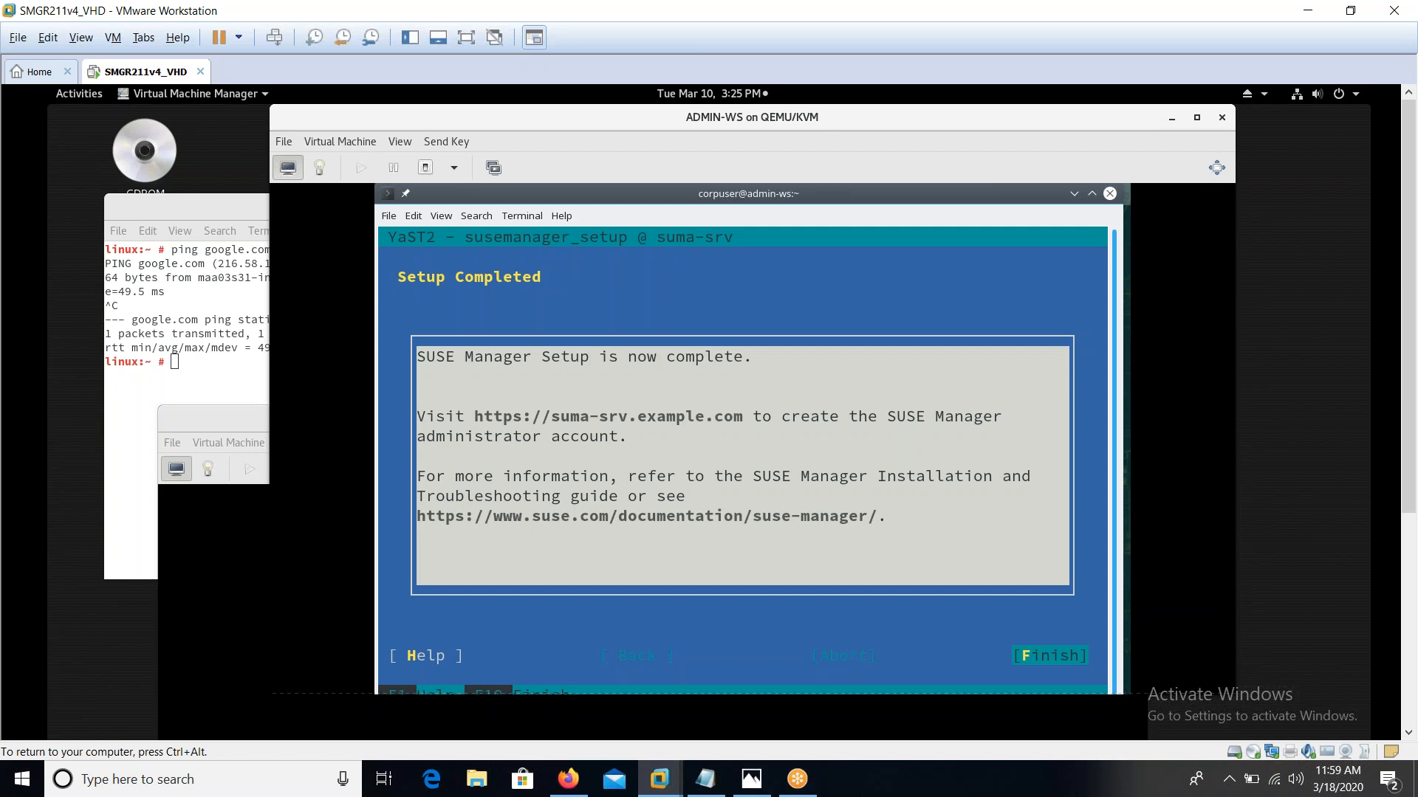
key(Return)
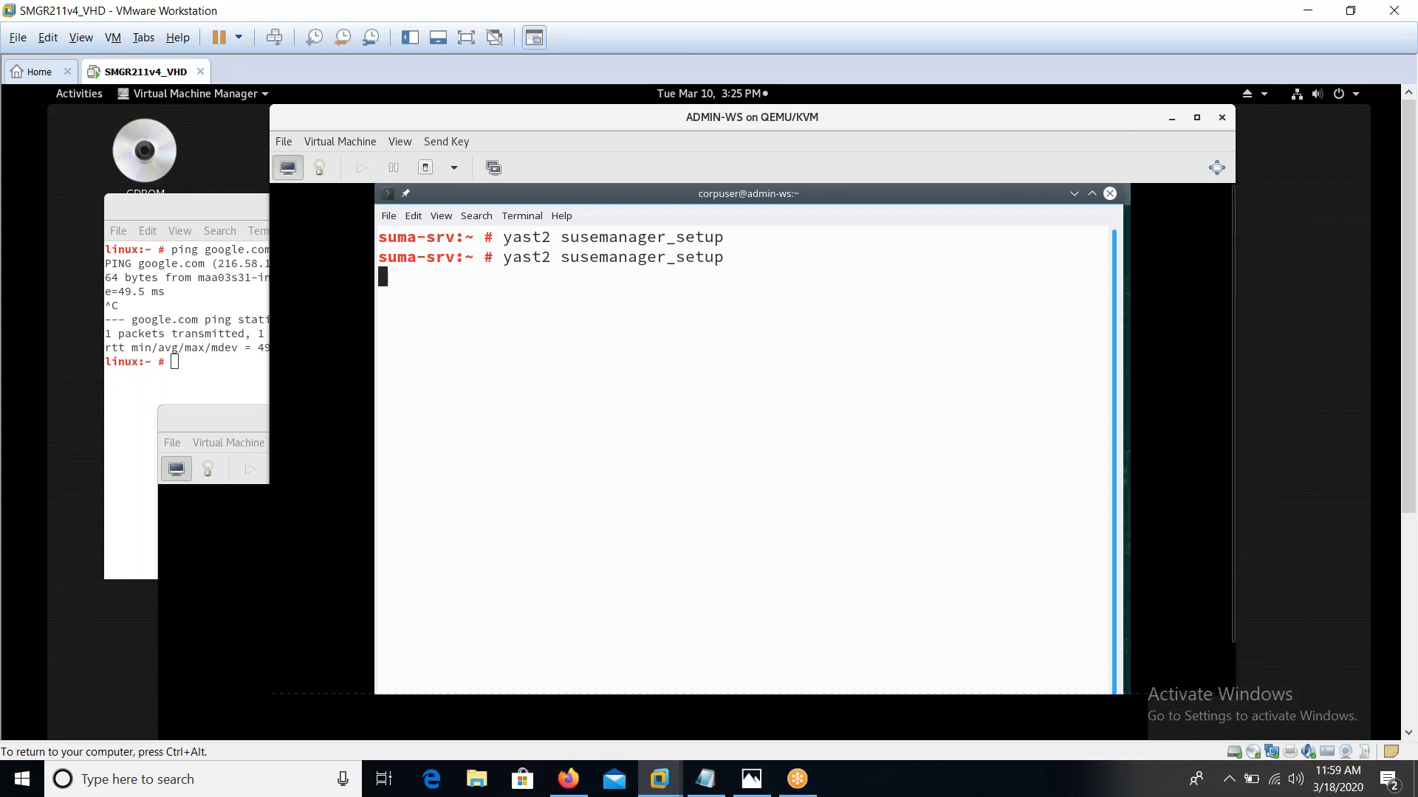
In full screen, log out of suma-srv and run 'firefox suma-srv' from the local terminal
click(1217, 168)
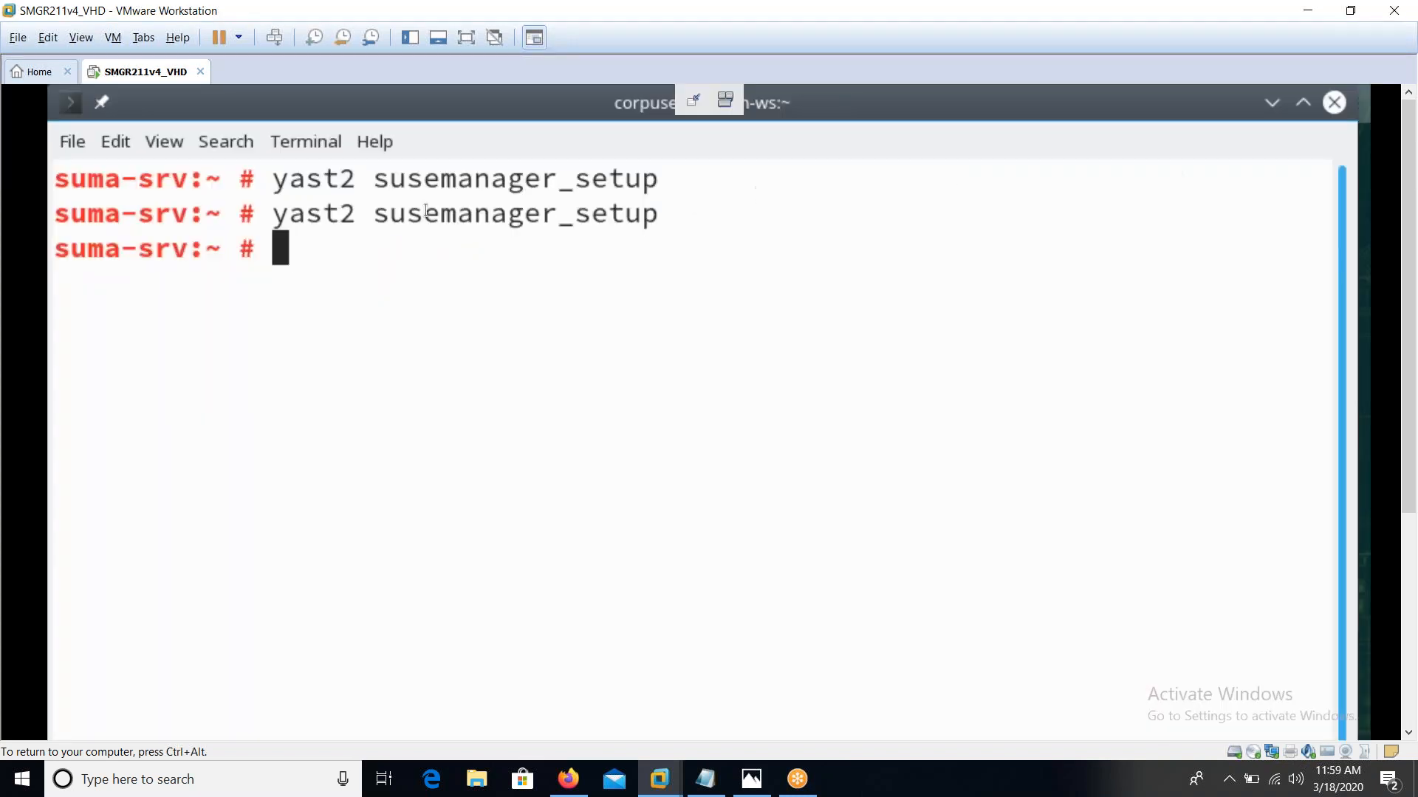
key(ctrl+minus)
key(ctrl+minus)
key(ctrl+minus)
key(ctrl+minus)
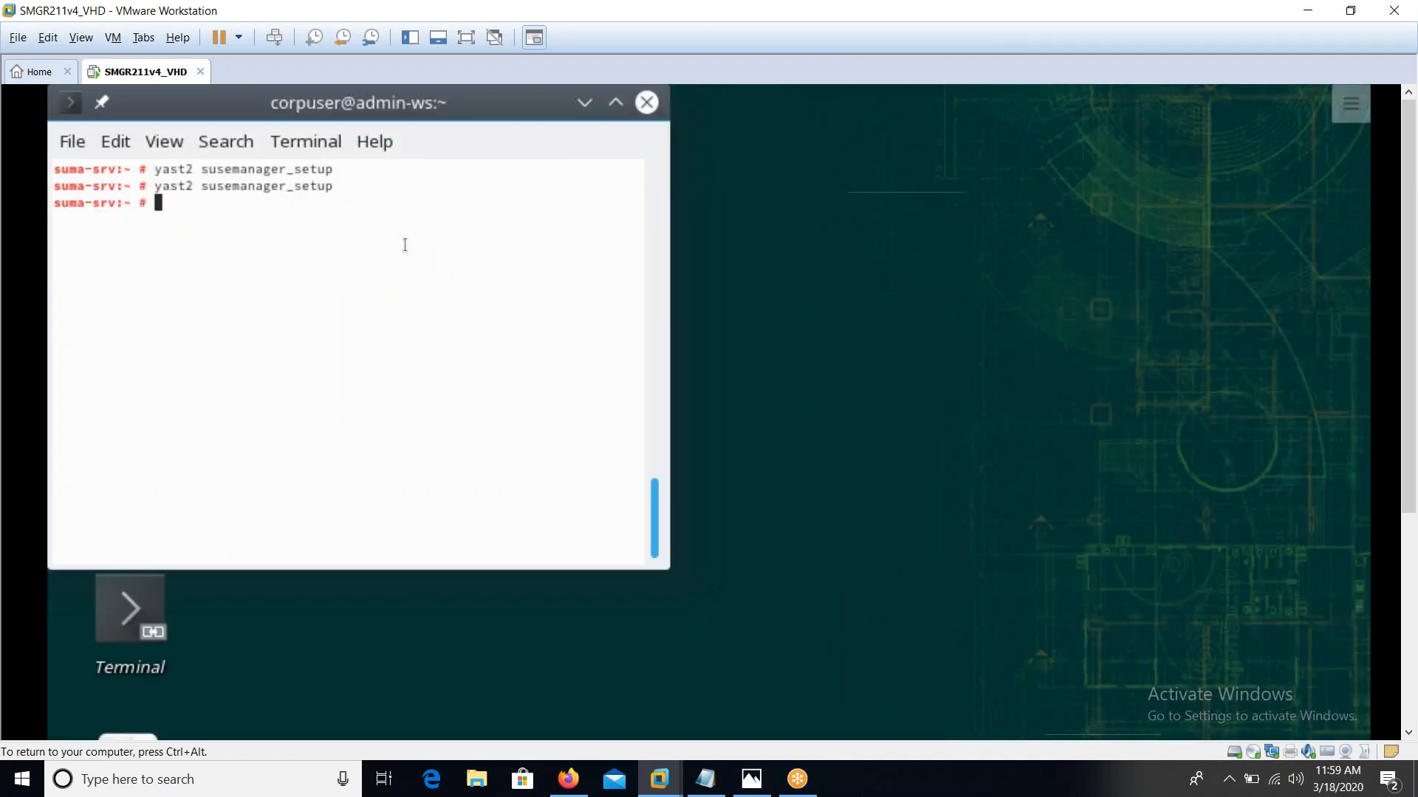
key(ctrl+d)
text(f)
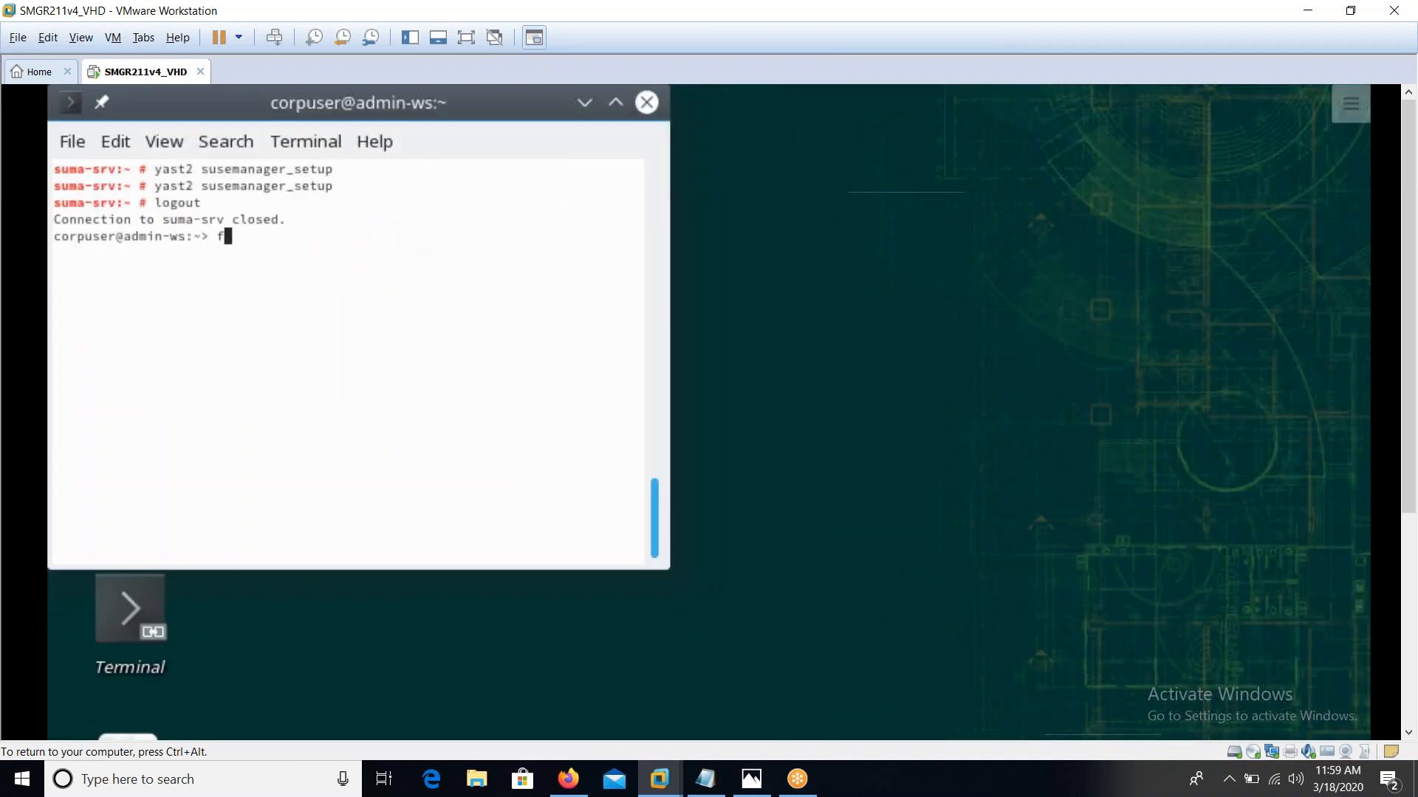
text(irefox suma-srv)
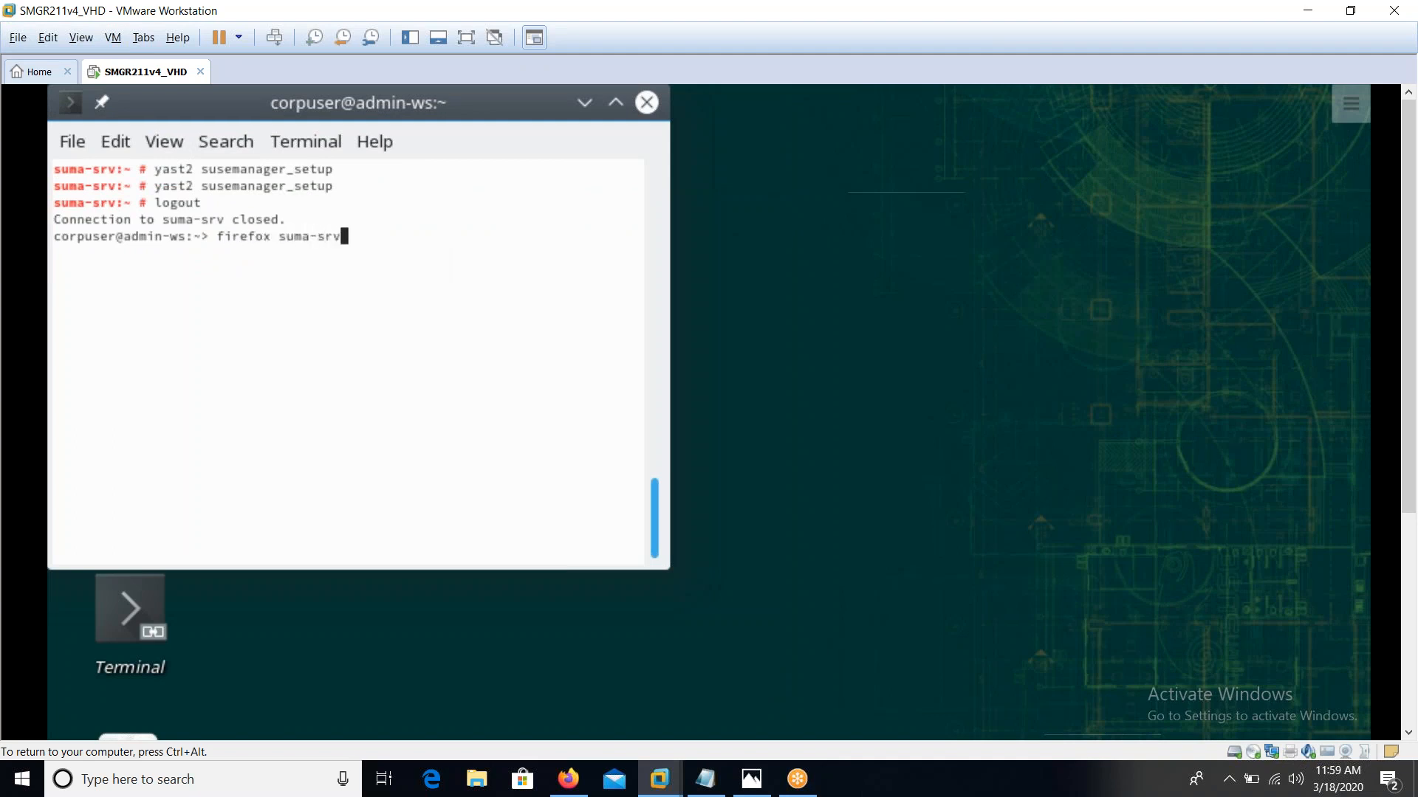
key(Return)
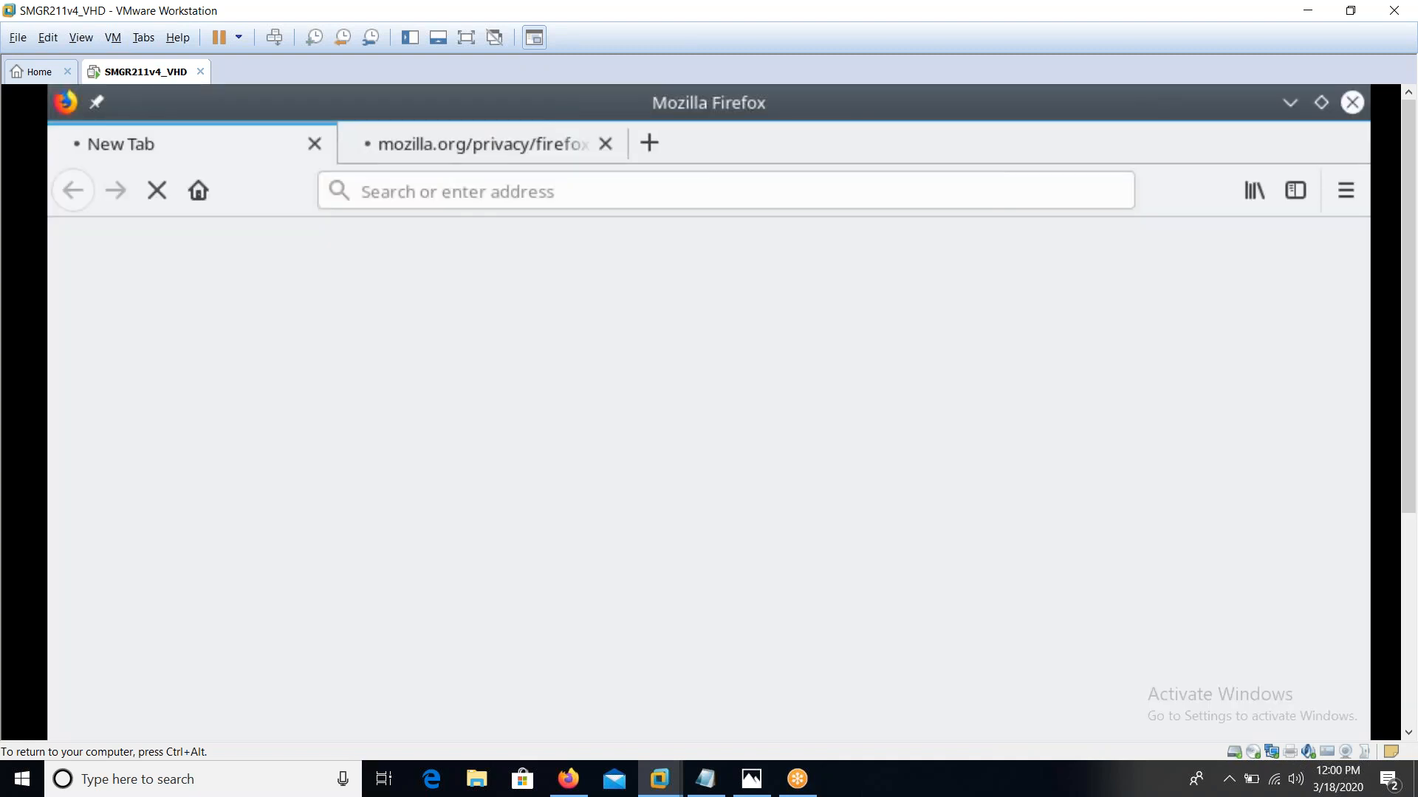
Close the privacy tab and load suma-srv.example.com, fixing the 'sume' typo in the address
click(609, 146)
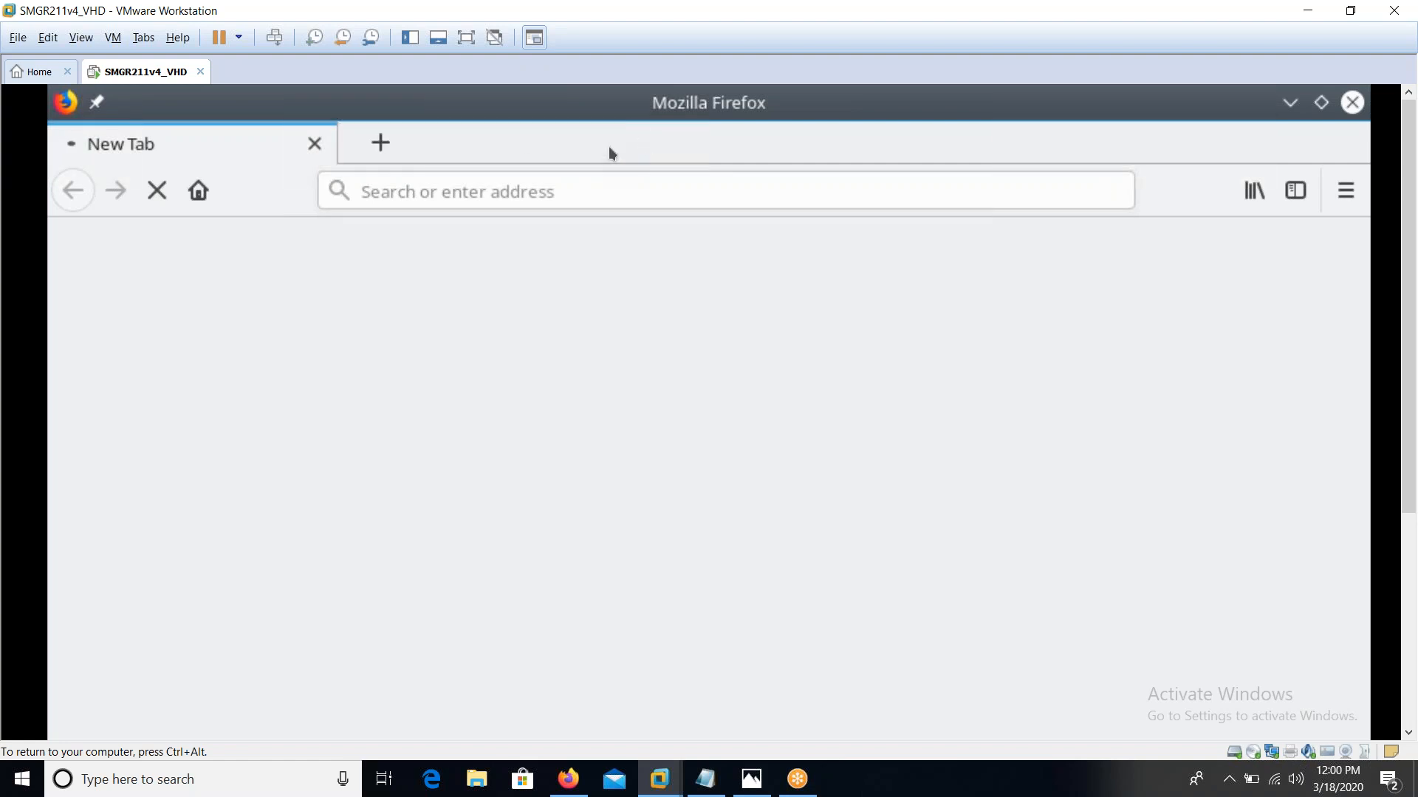
click(538, 191)
text(su)
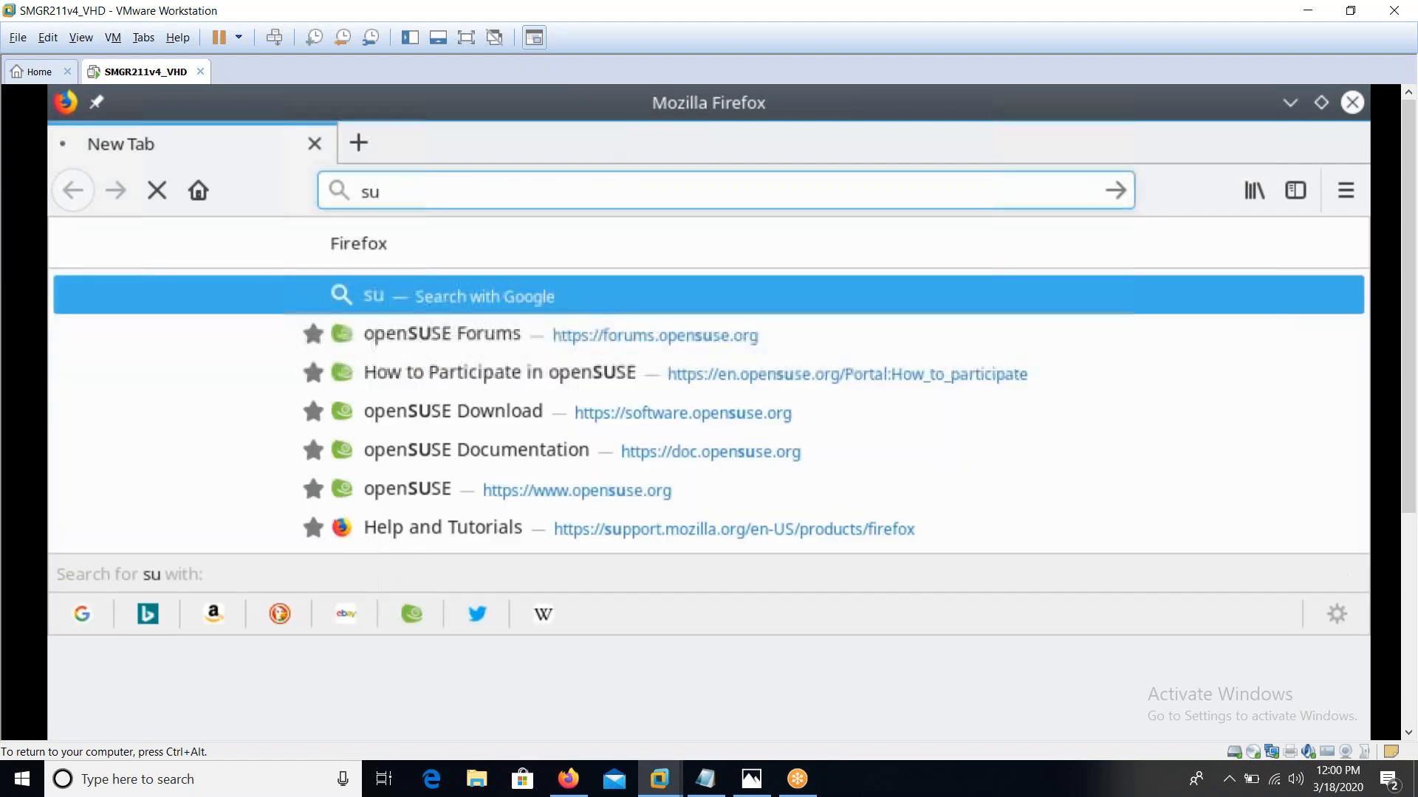
text(me-srv.example.com)
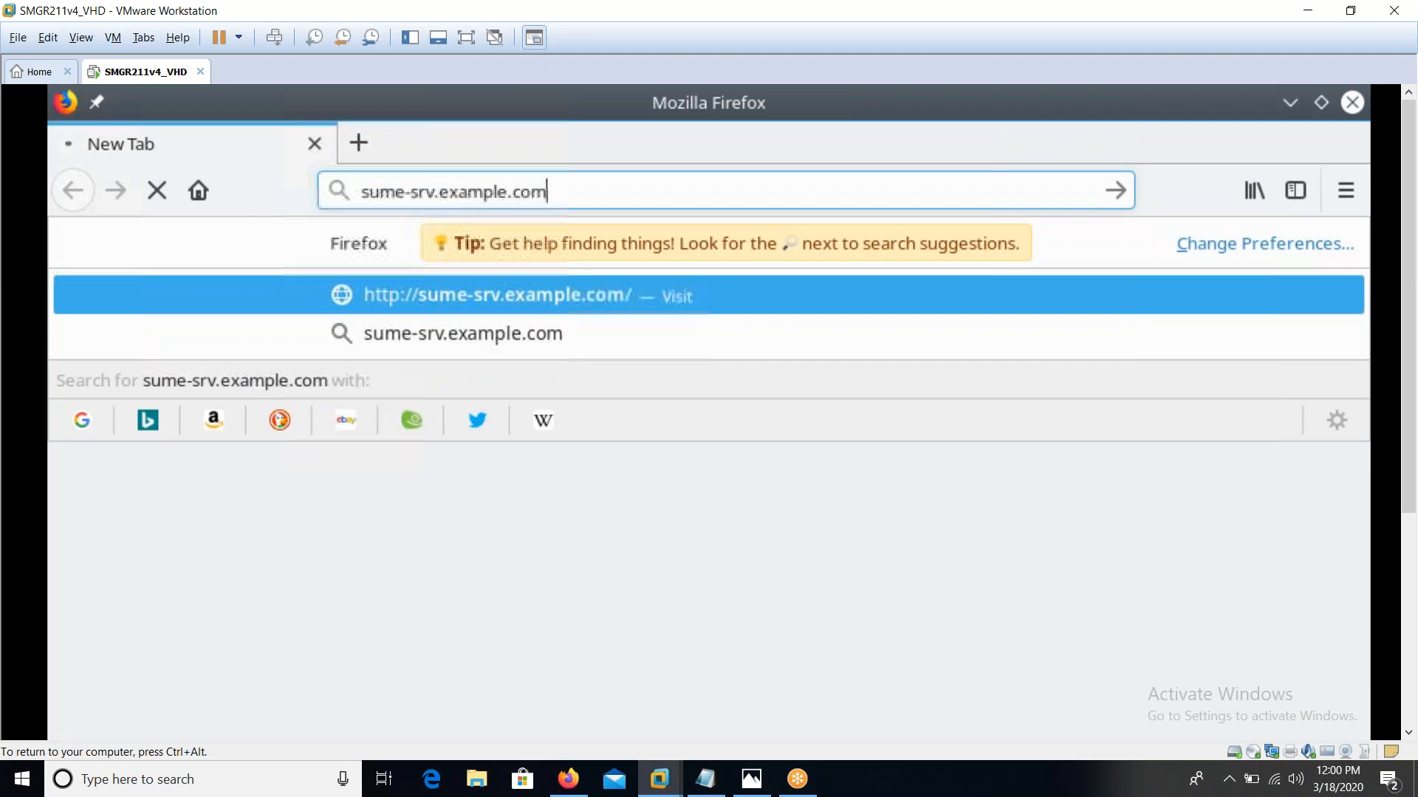
key(Return)
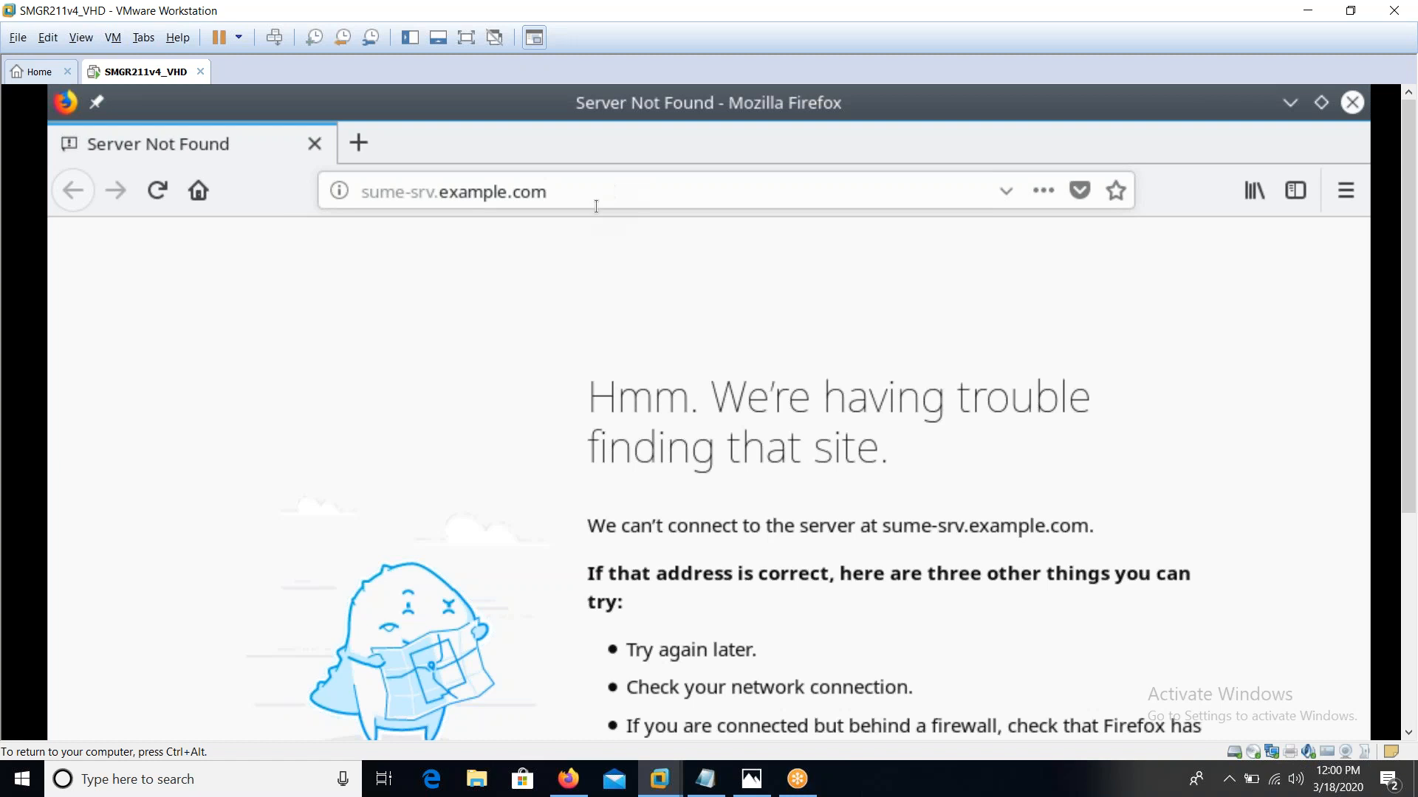
click(401, 192)
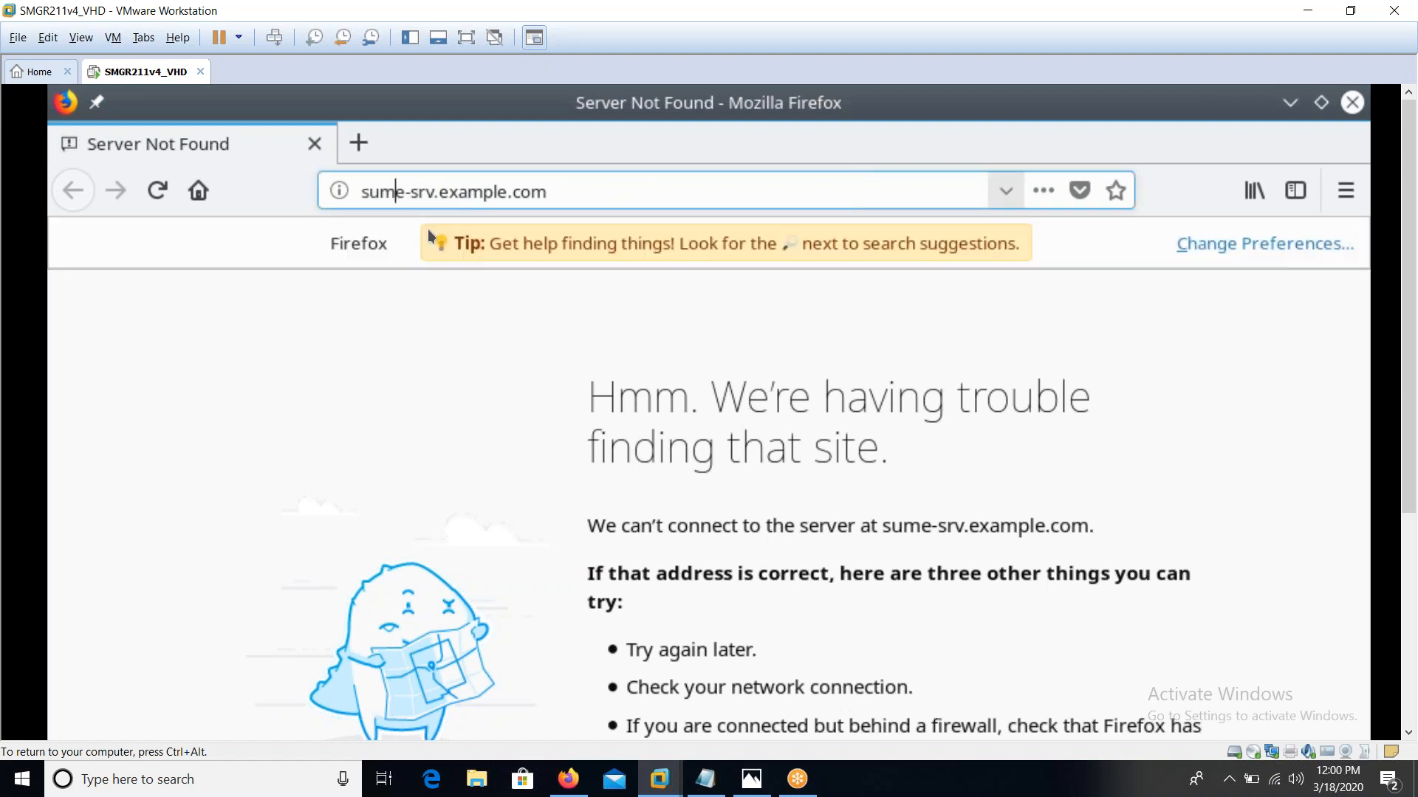
key(BackSpace)
text(a)
key(Return)
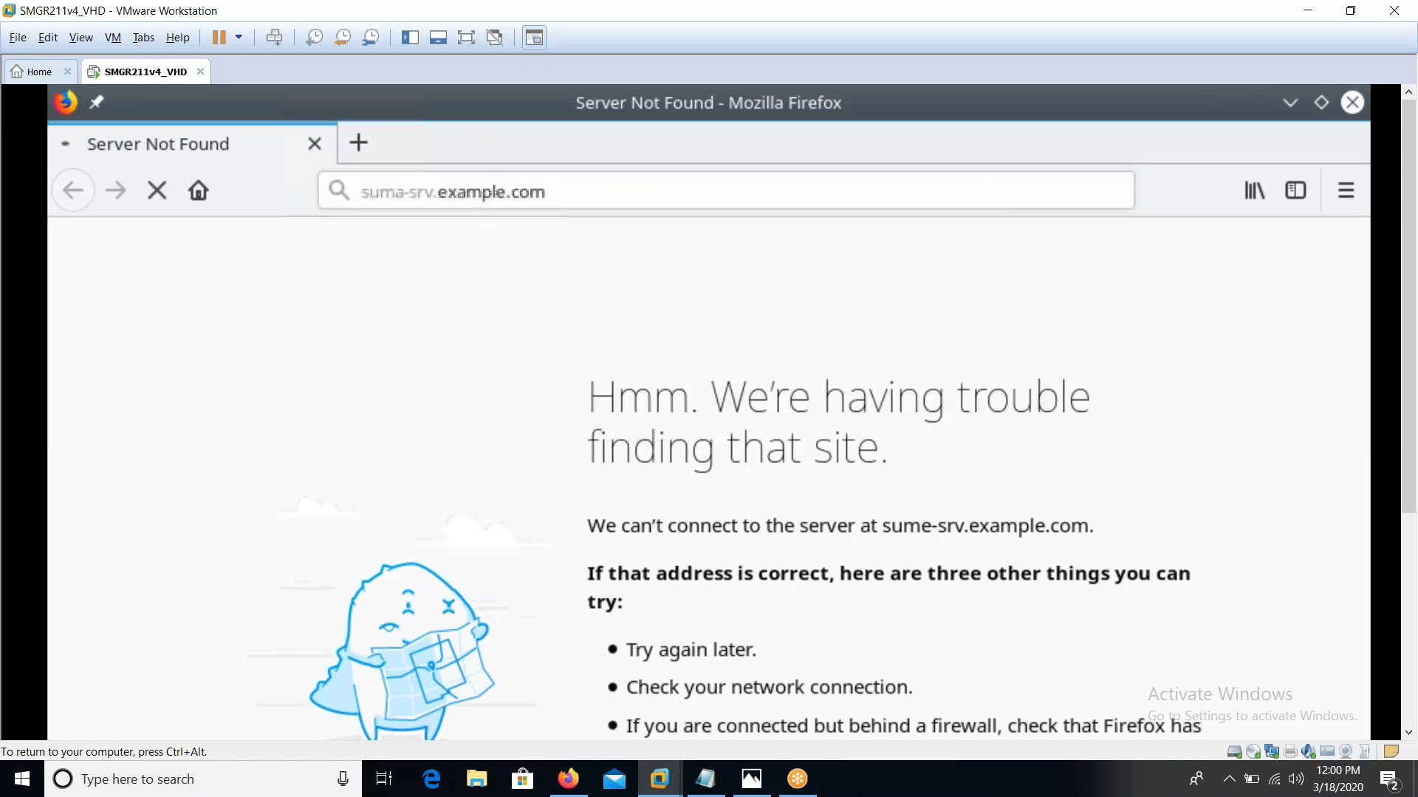
click(466, 39)
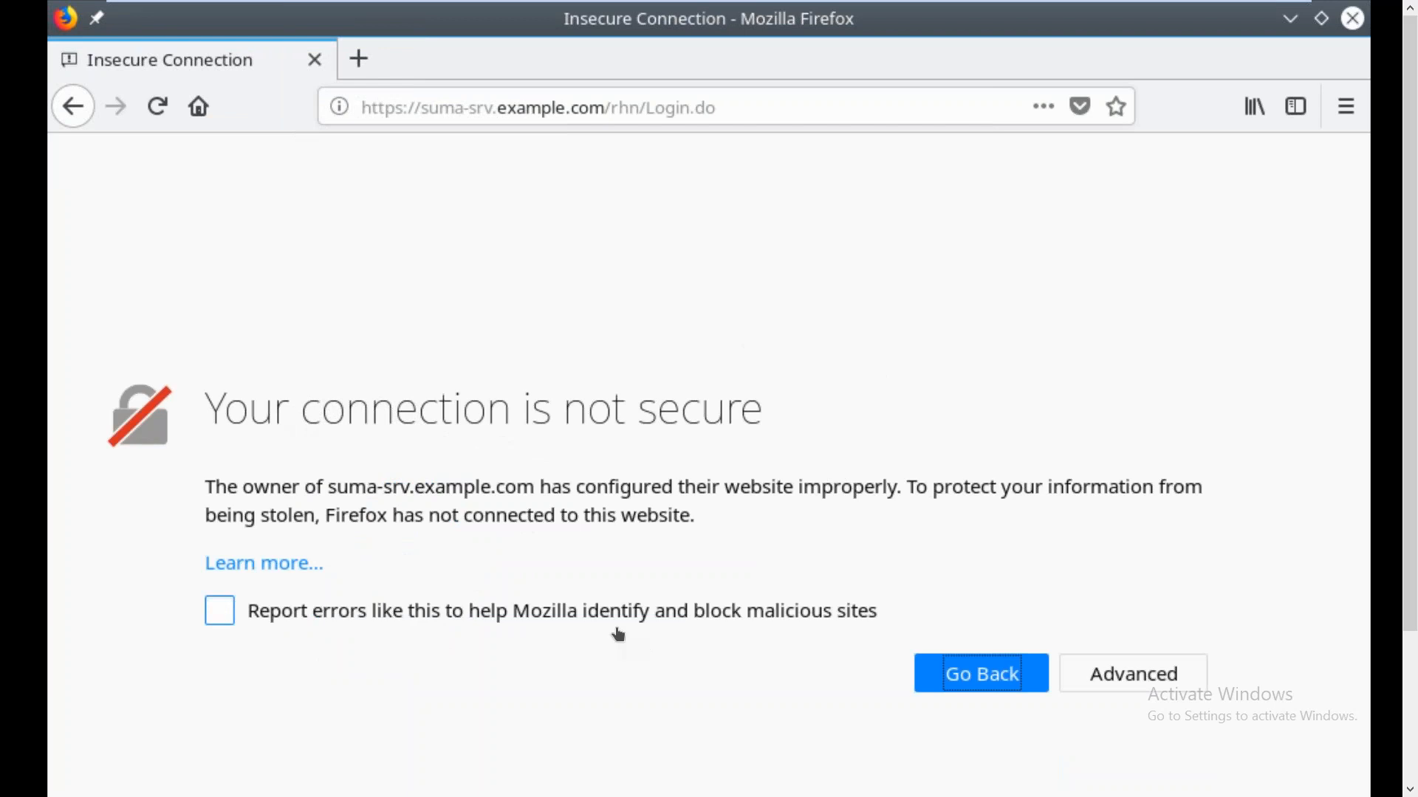
Add and confirm a security exception for suma-srv.example.com's untrusted certificate
click(1098, 673)
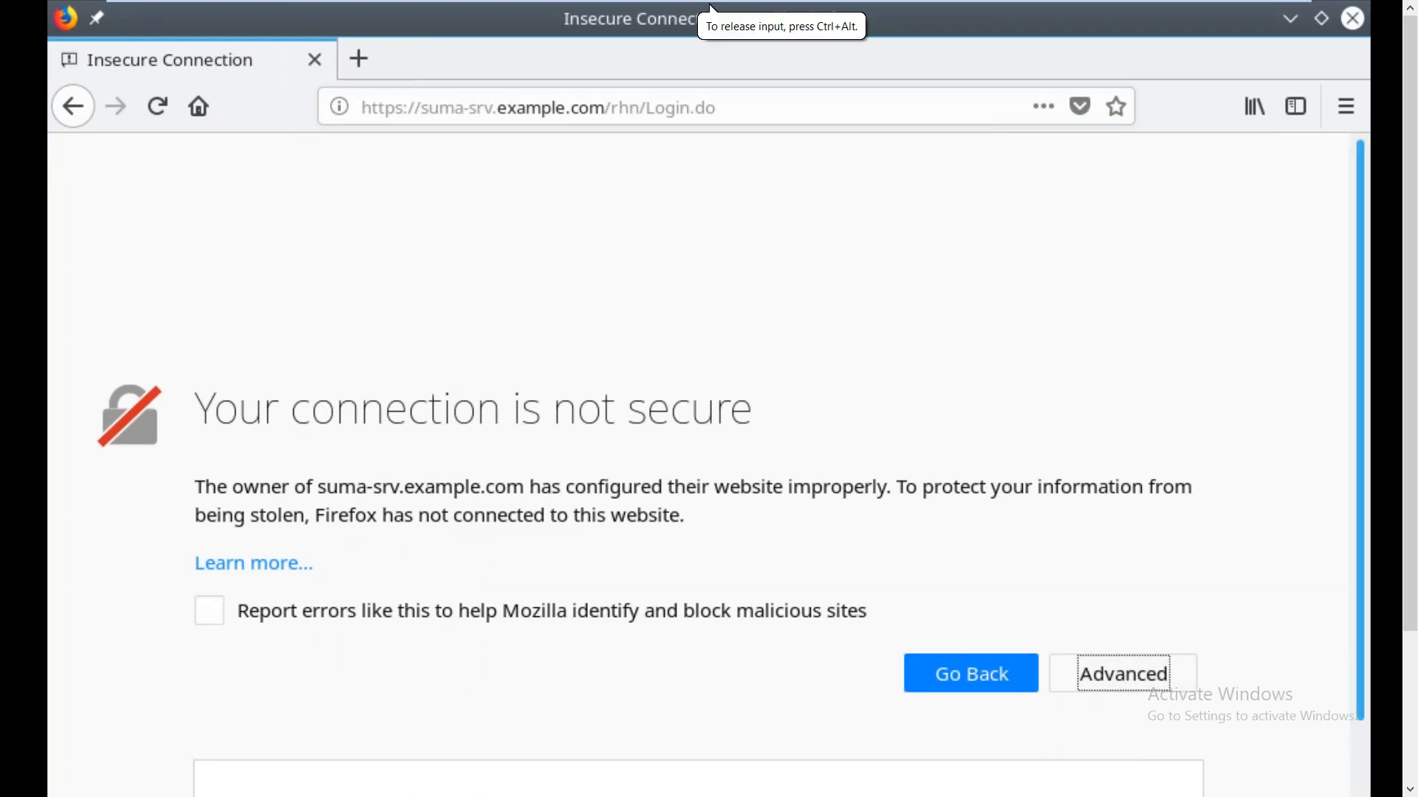
scroll(908, 762, down, 4)
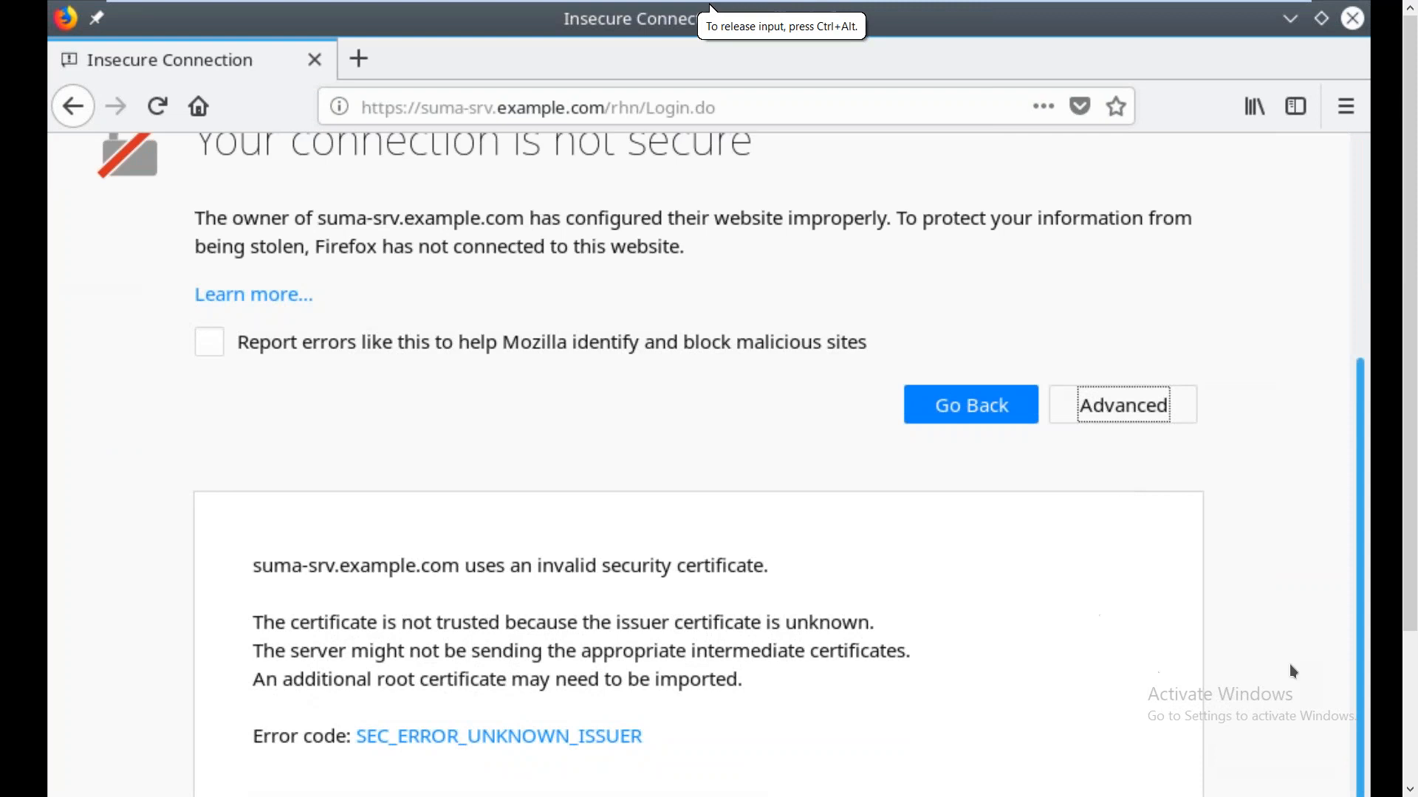
key(ctrl+minus)
key(ctrl+minus)
key(ctrl+minus)
key(ctrl+minus)
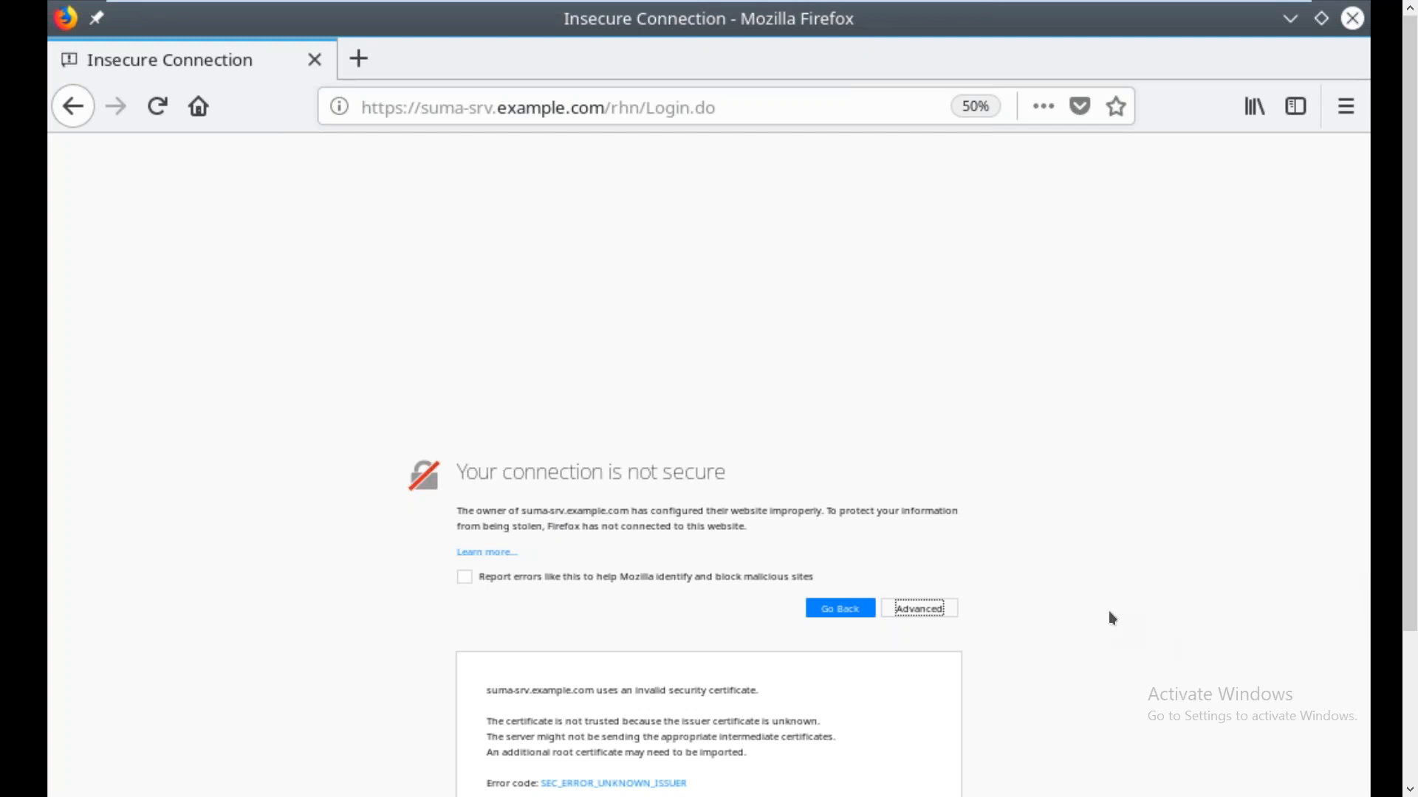
drag(1411, 619, 1416, 726)
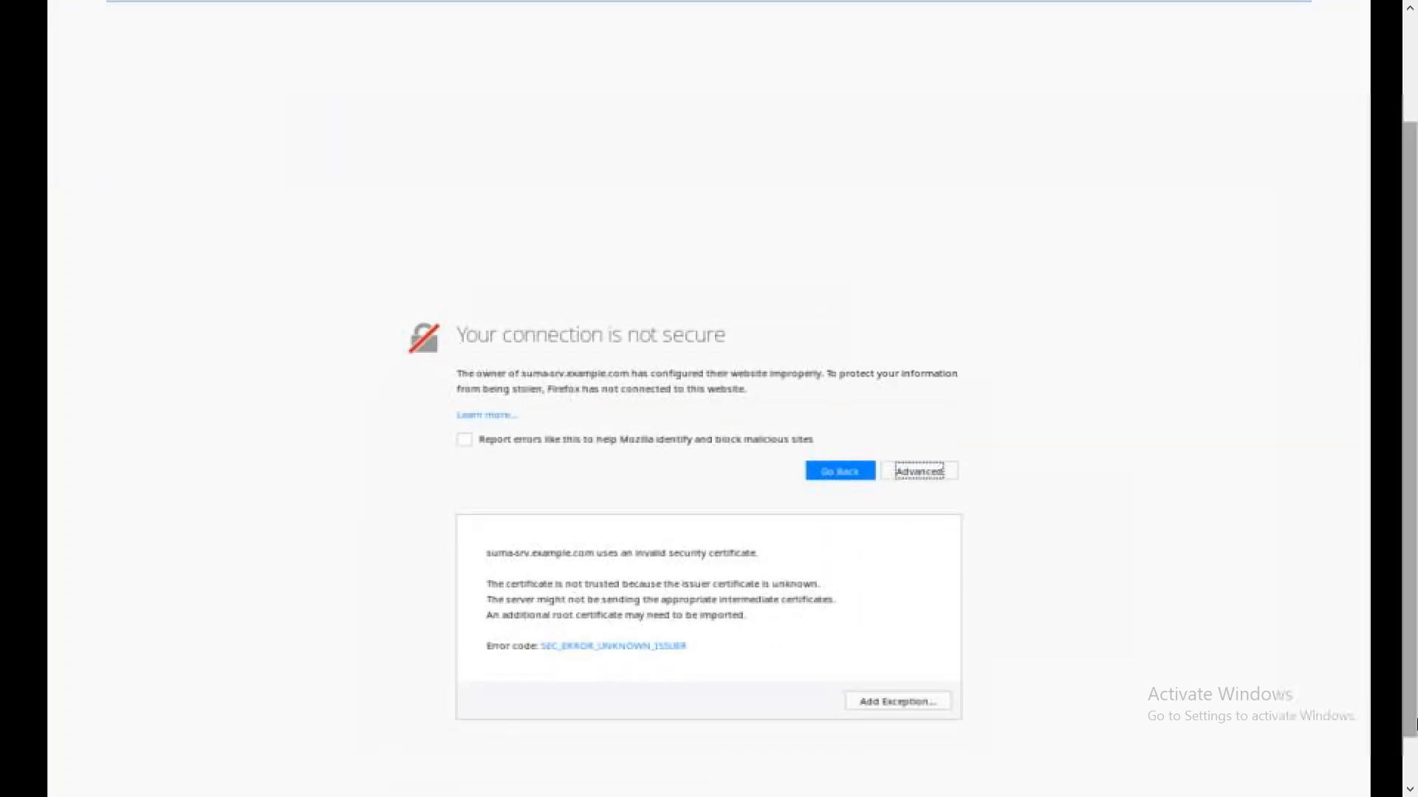
click(892, 702)
click(917, 570)
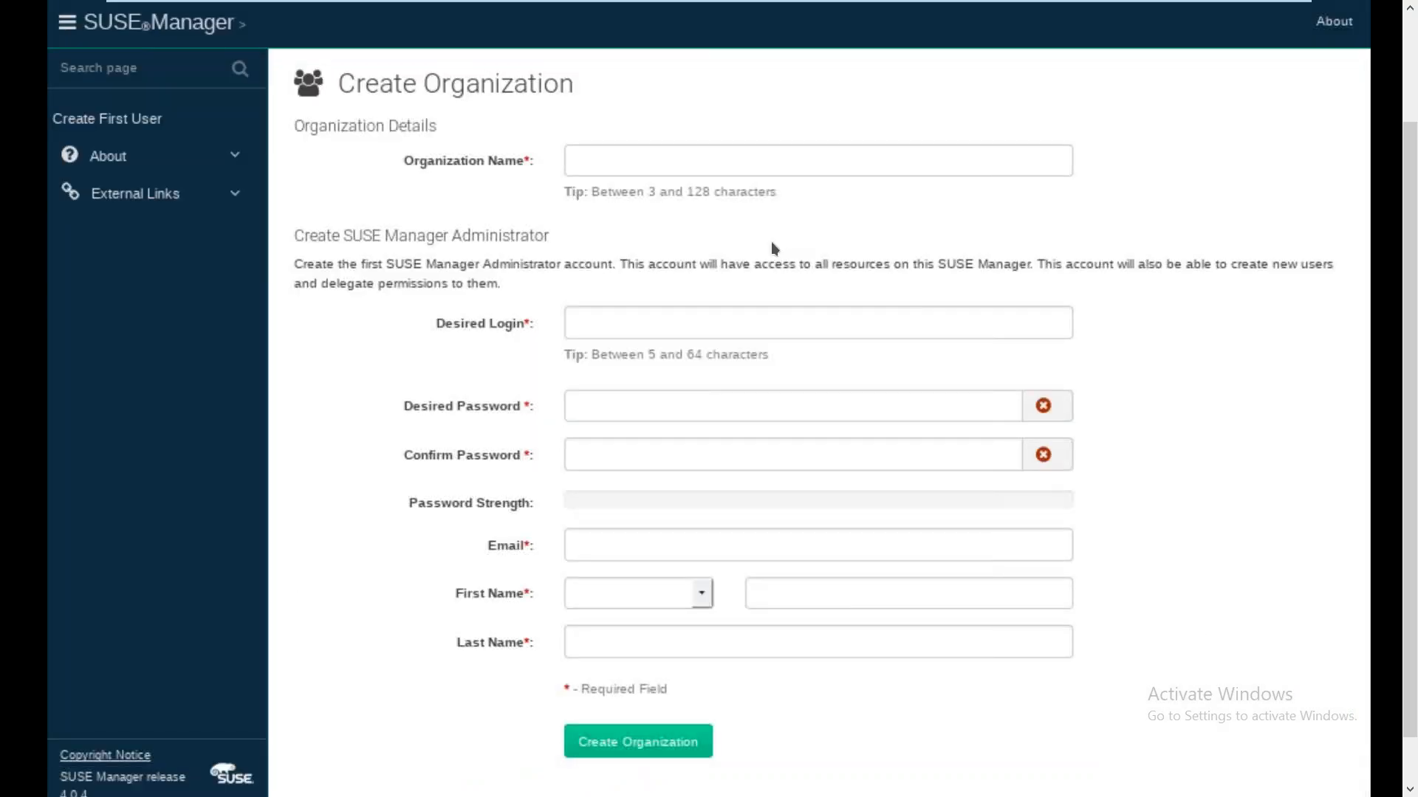
Enter organization EX_Corp, login sumadmin, the admin password, and the administrator's e-mail address
click(729, 160)
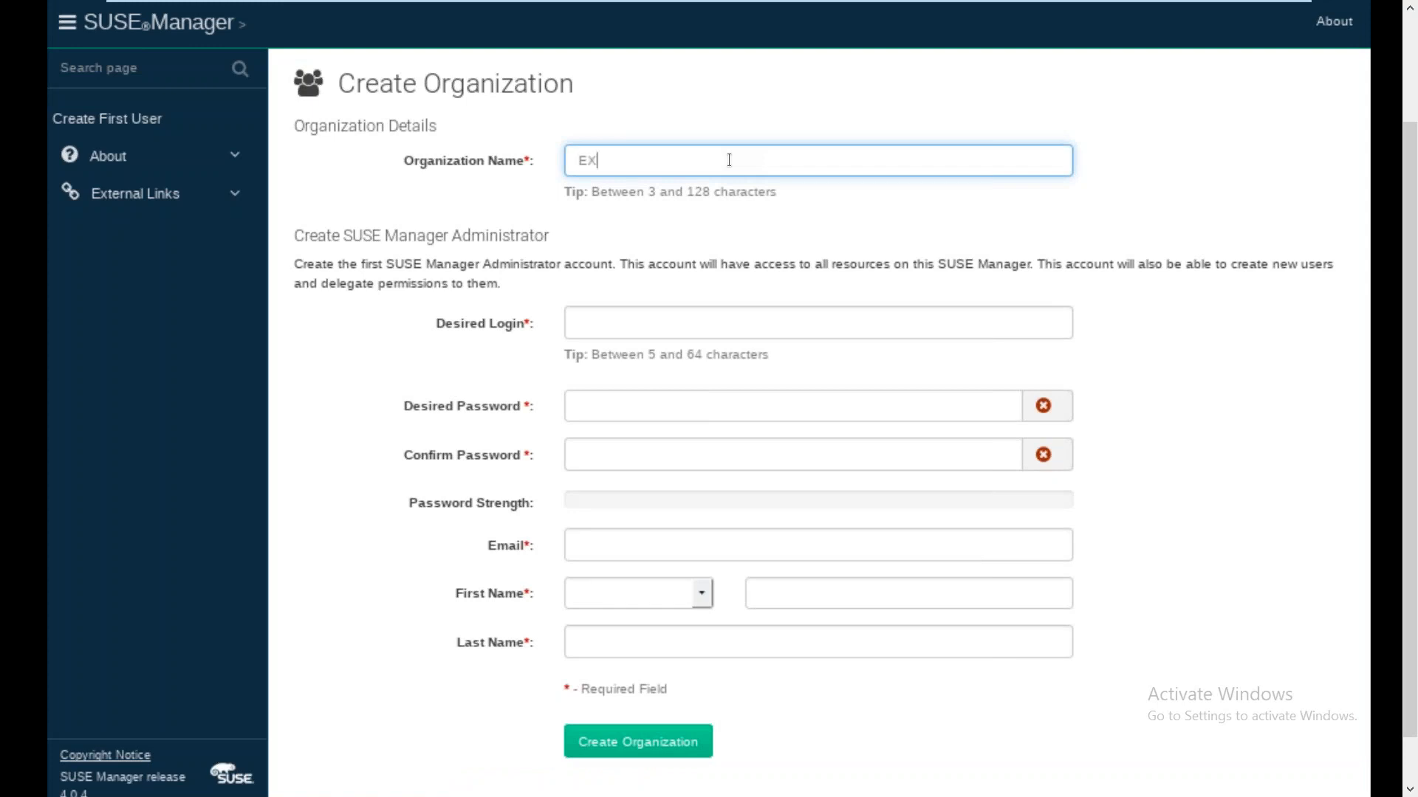
text(EX_Corp)
key(Tab)
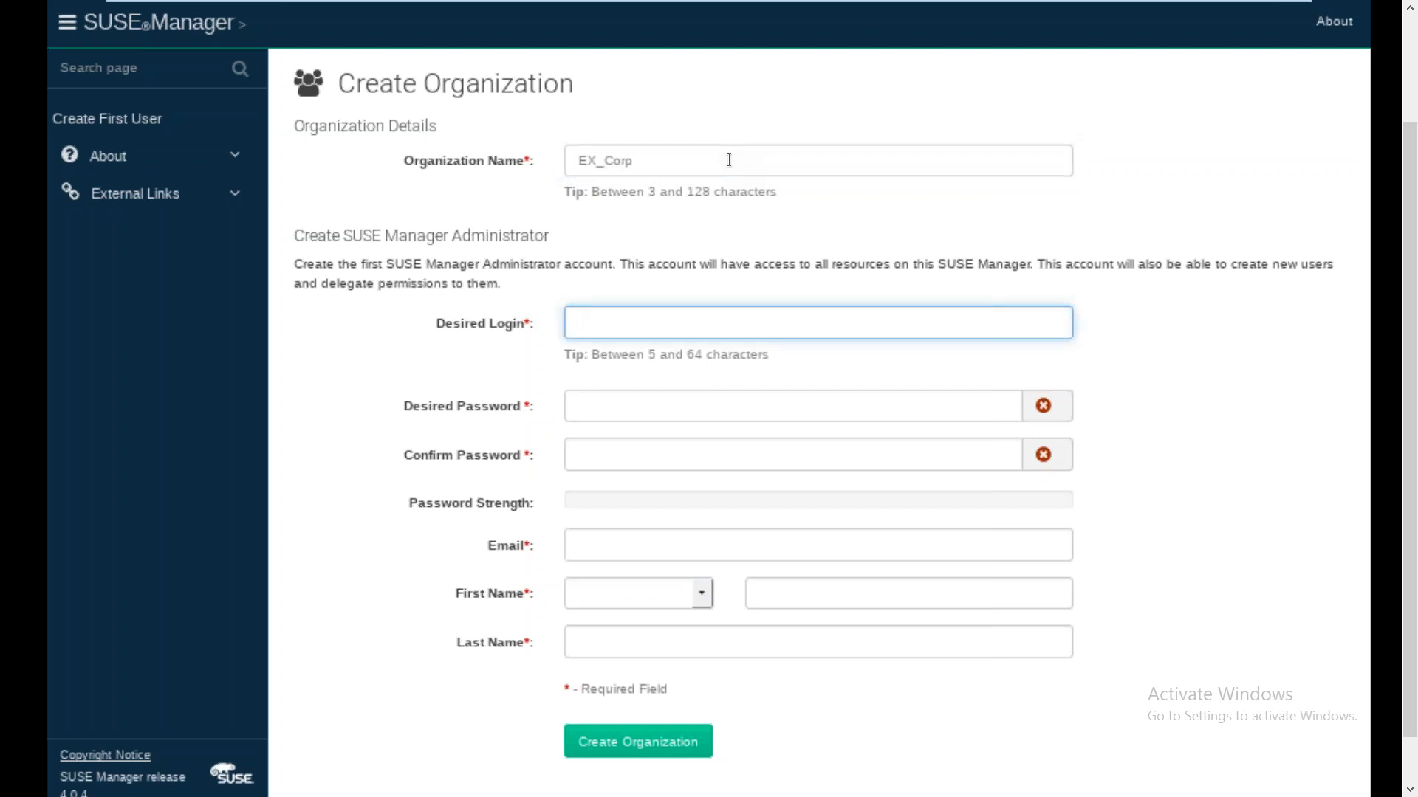
text(sumadmin)
key(Tab)
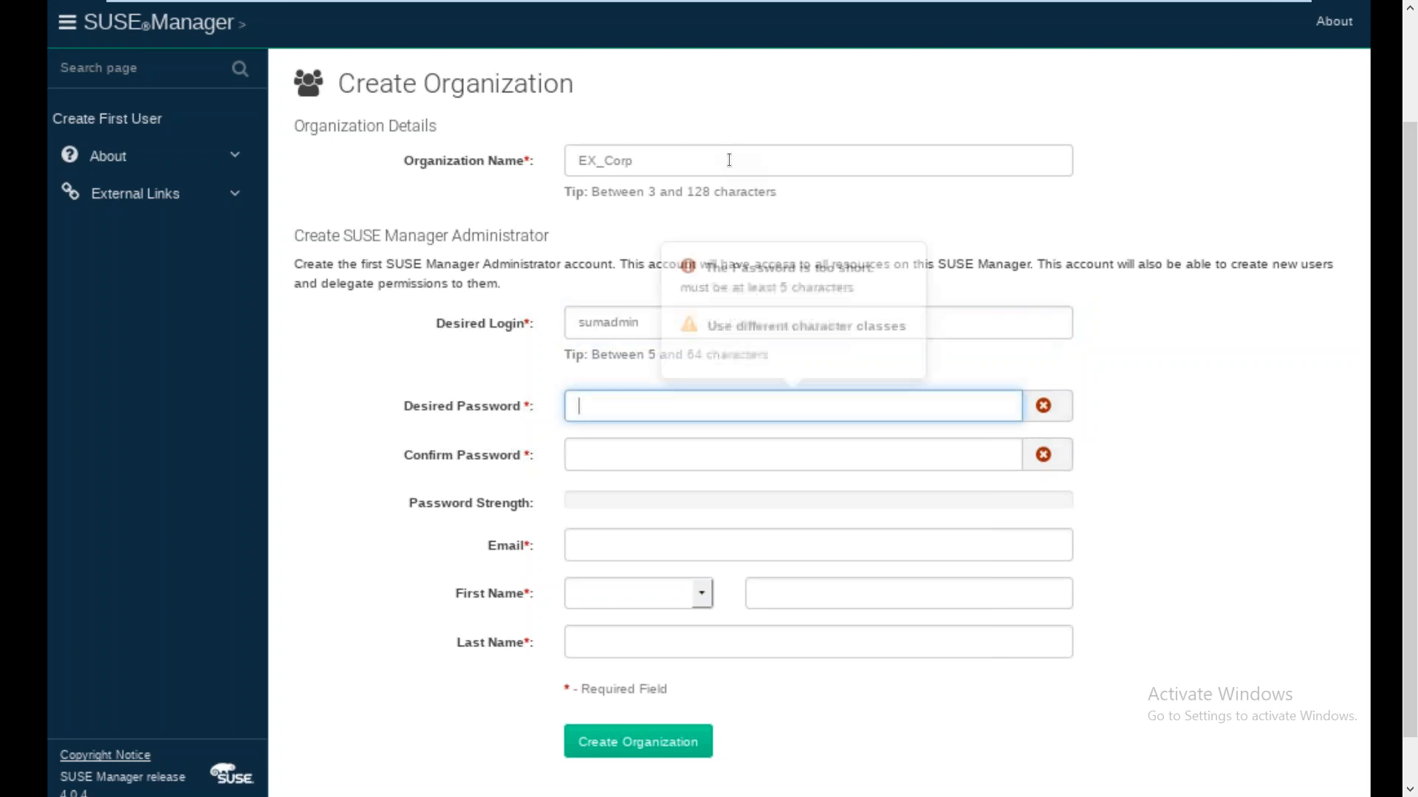
text(****)
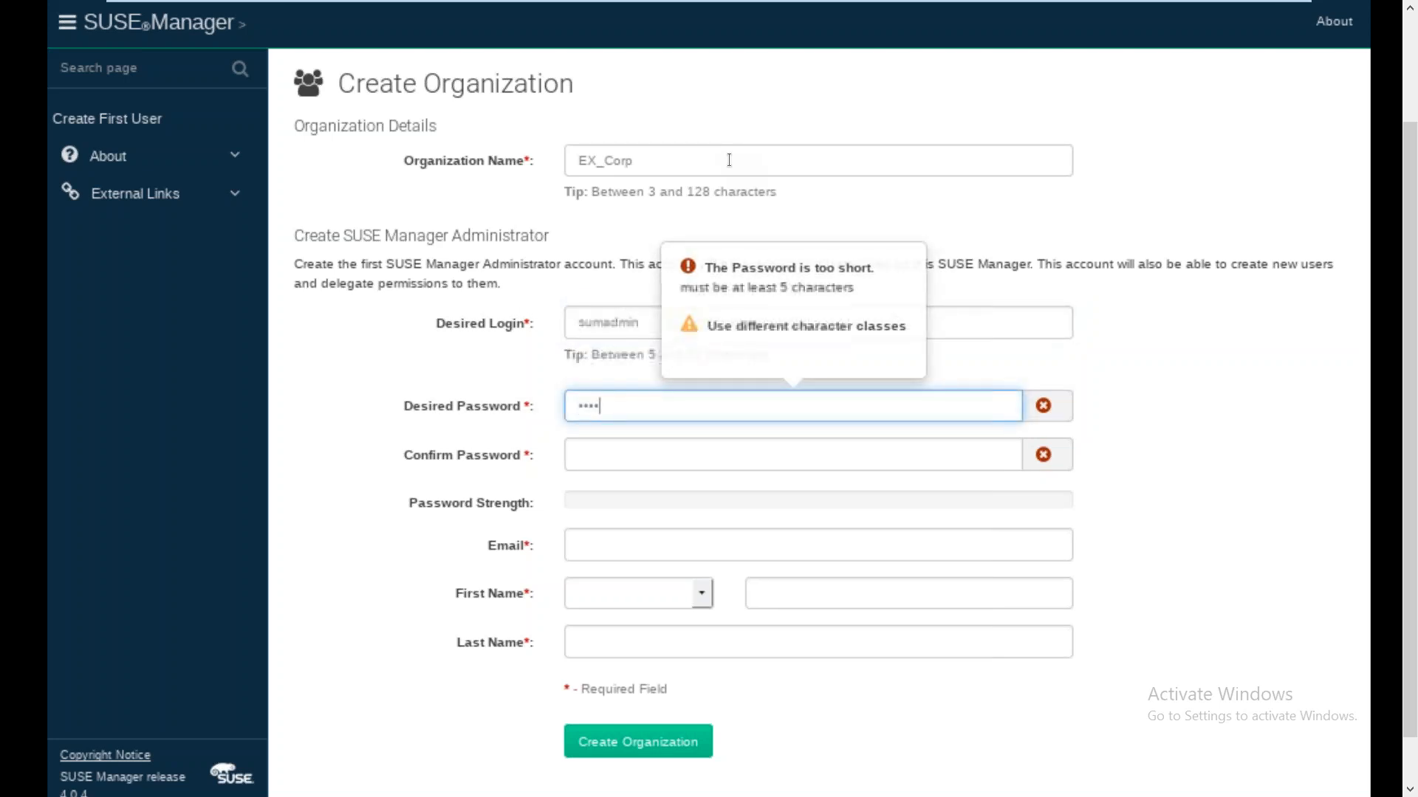
text(***)
key(Tab)
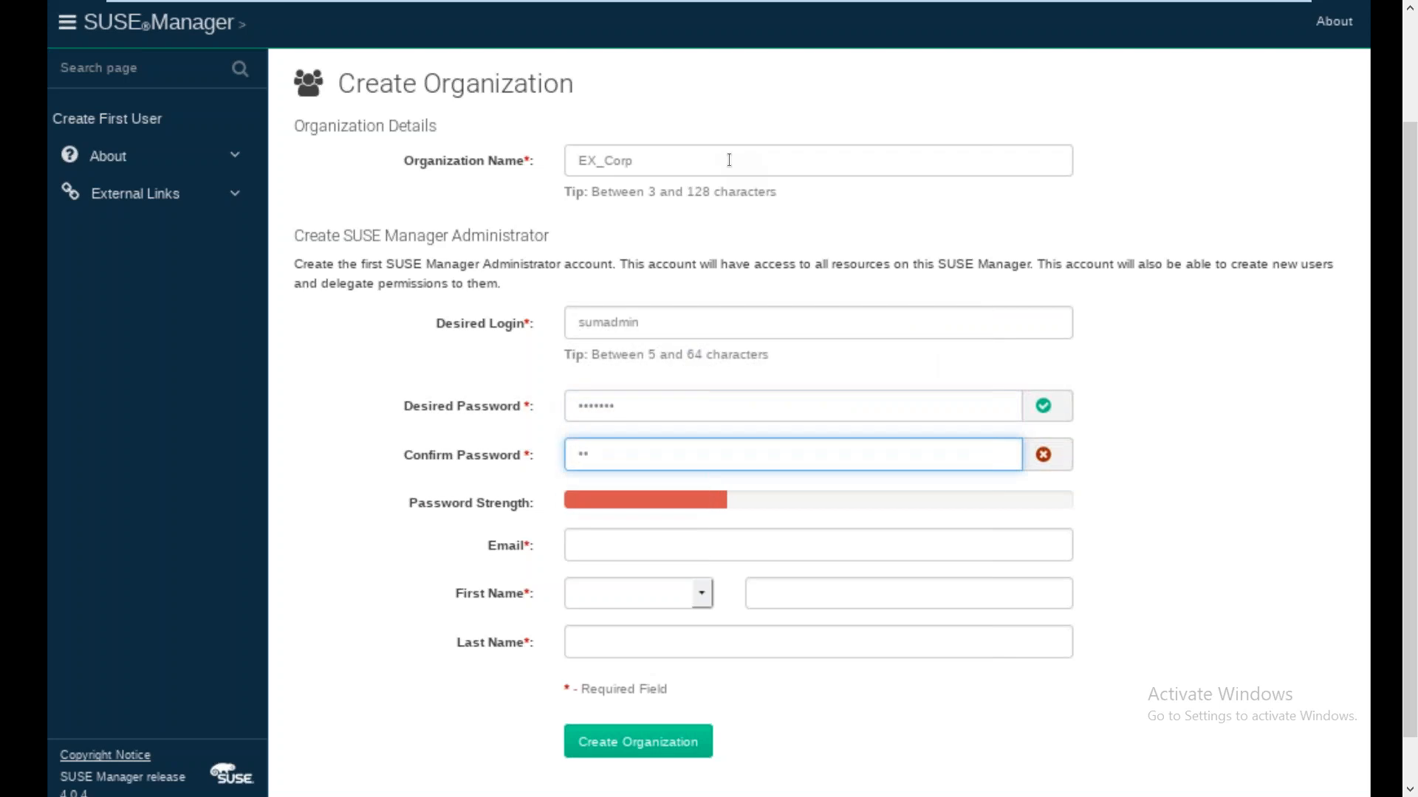
text(*******)
key(Tab)
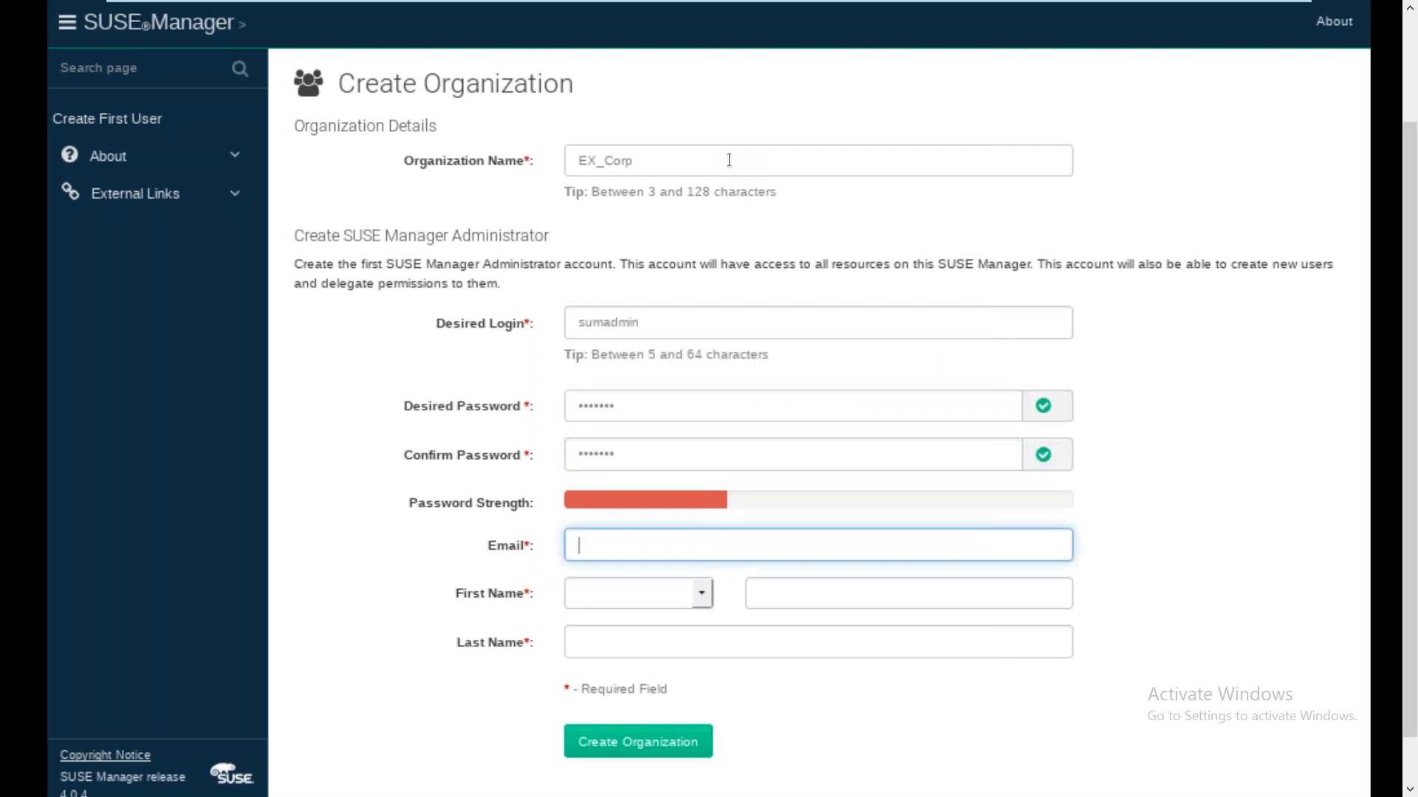
text(sumaadmin@example.com)
Choose the title Dr. and enter the administrator's first and last name
key(Tab)
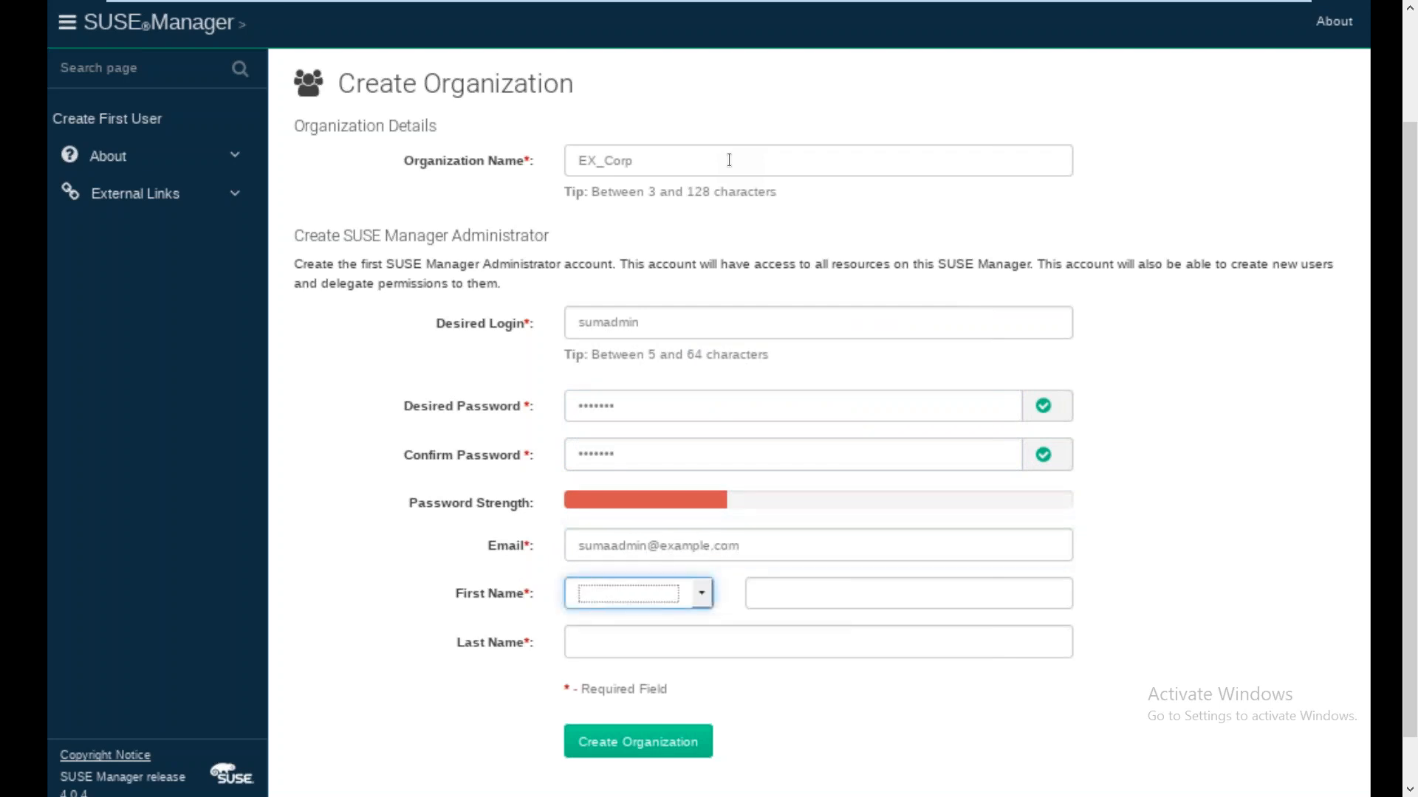
key(m)
key(d)
key(Tab)
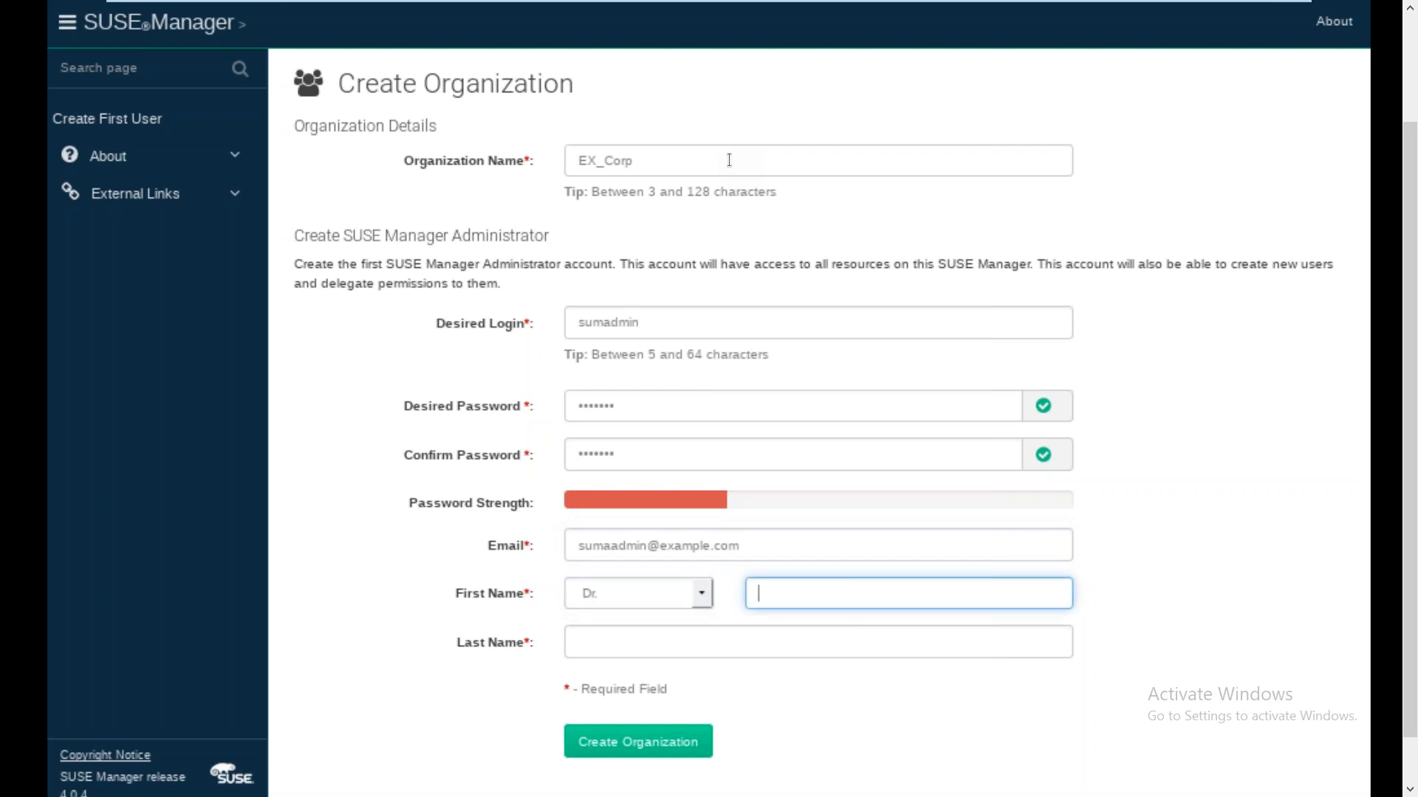
text(Suma)
key(Tab)
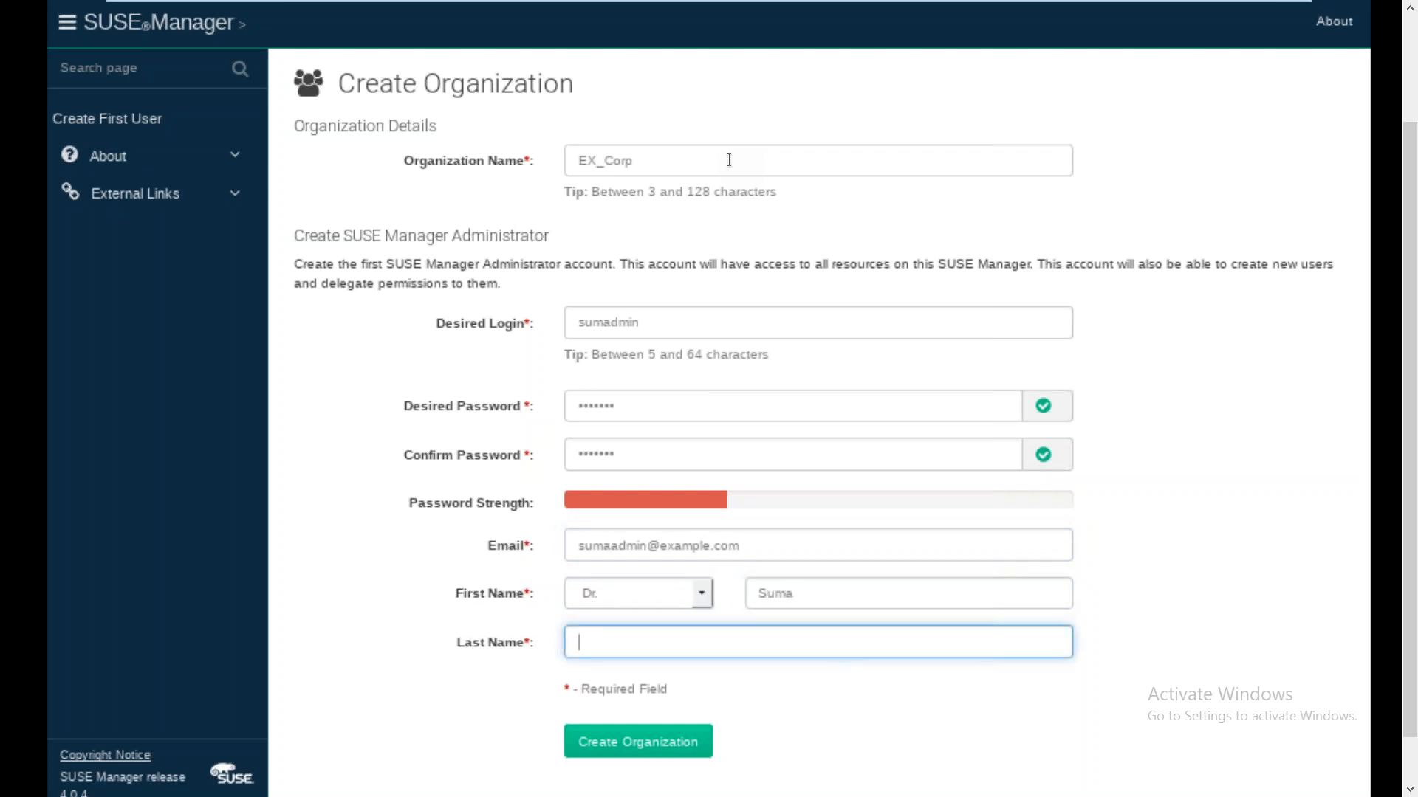
text(Geek)
Submit the EX_Corp organization, save the login in Firefox, and review the Overview dashboard
click(654, 741)
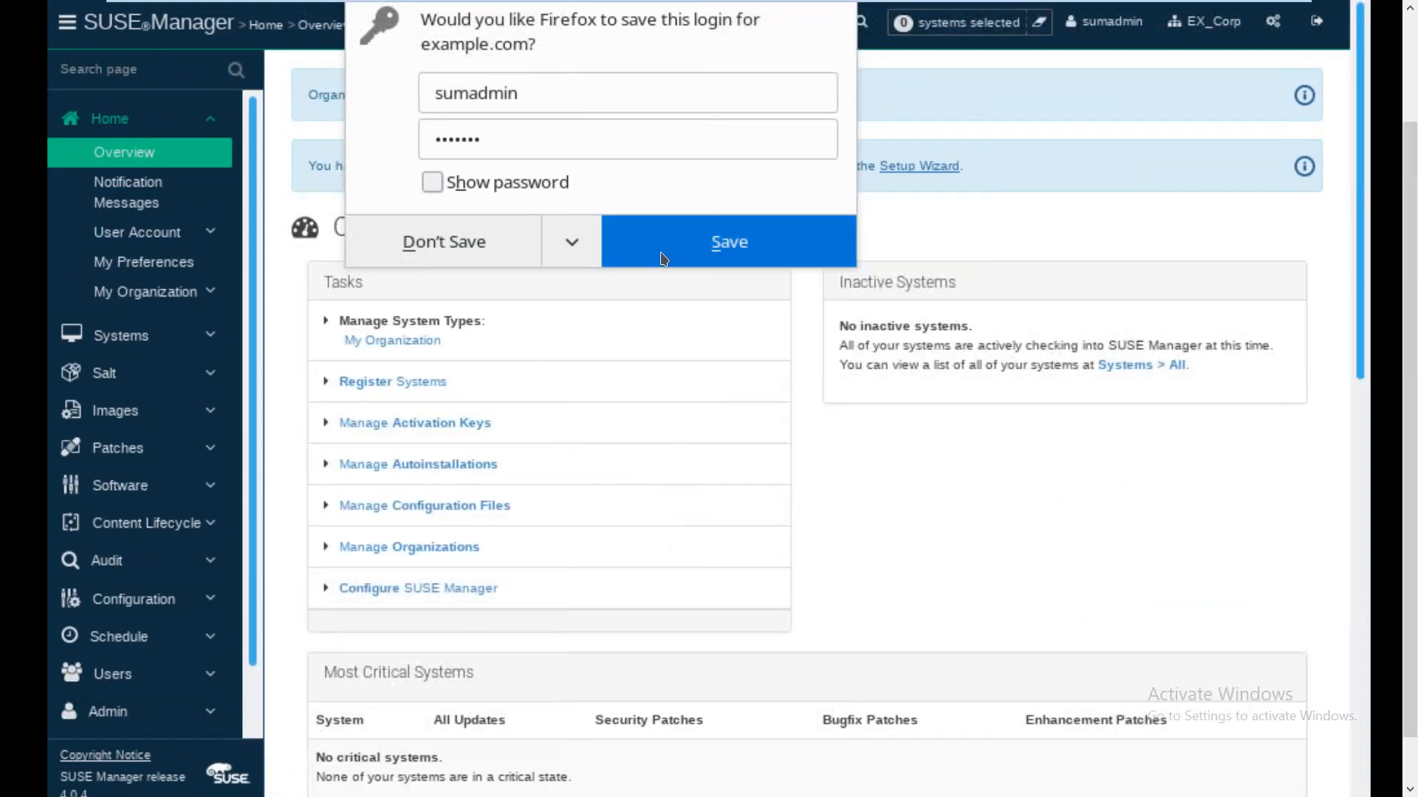
click(662, 258)
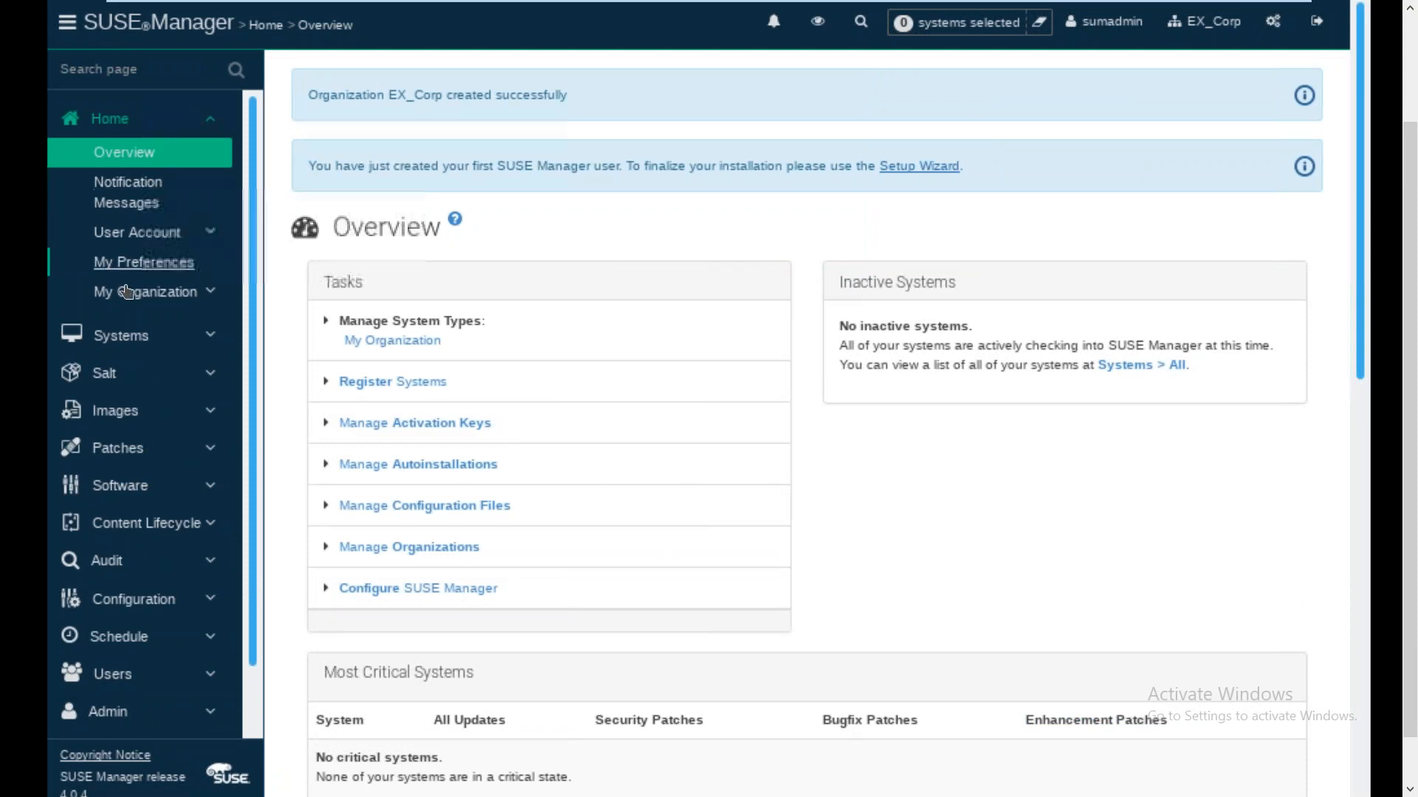
click(111, 335)
scroll(251, 686, down, 1)
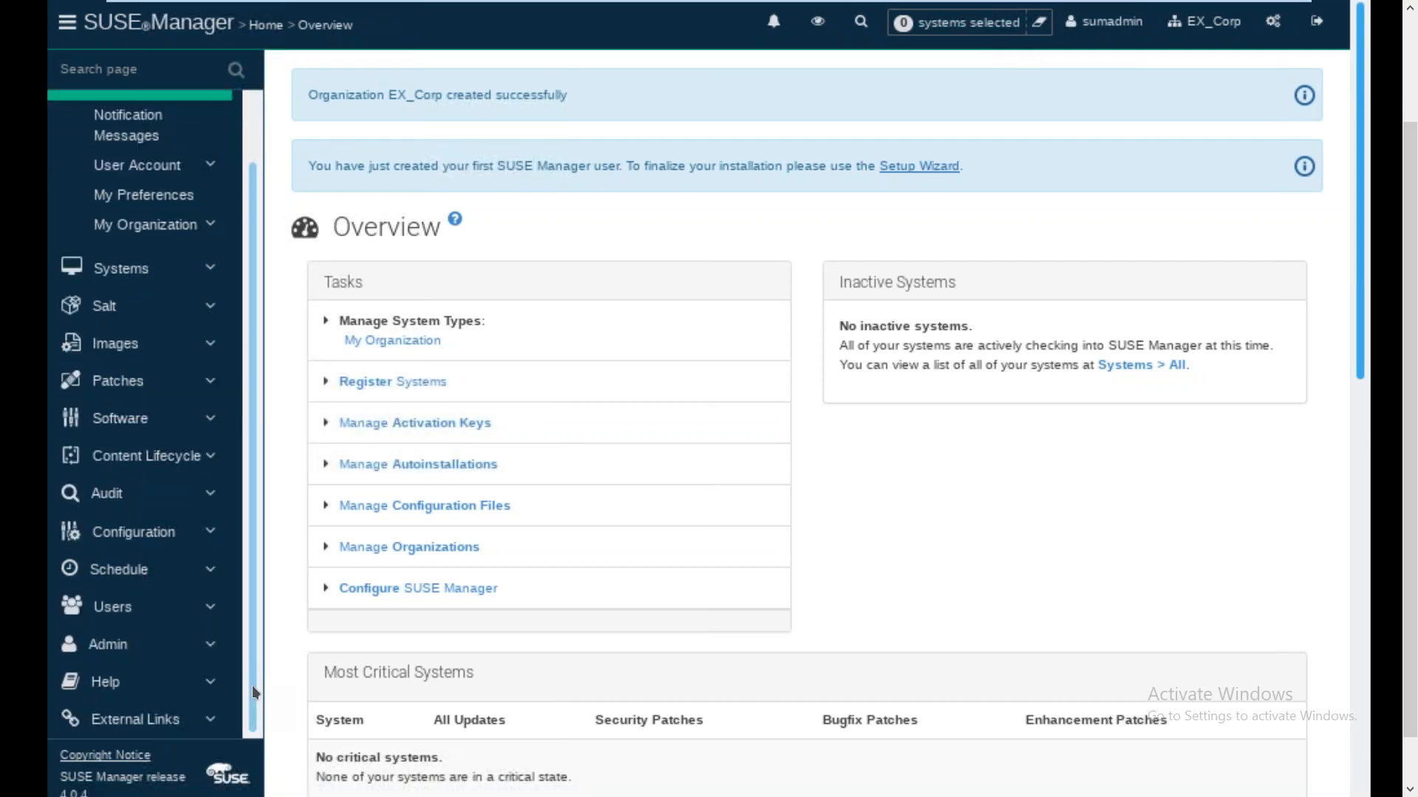
click(107, 650)
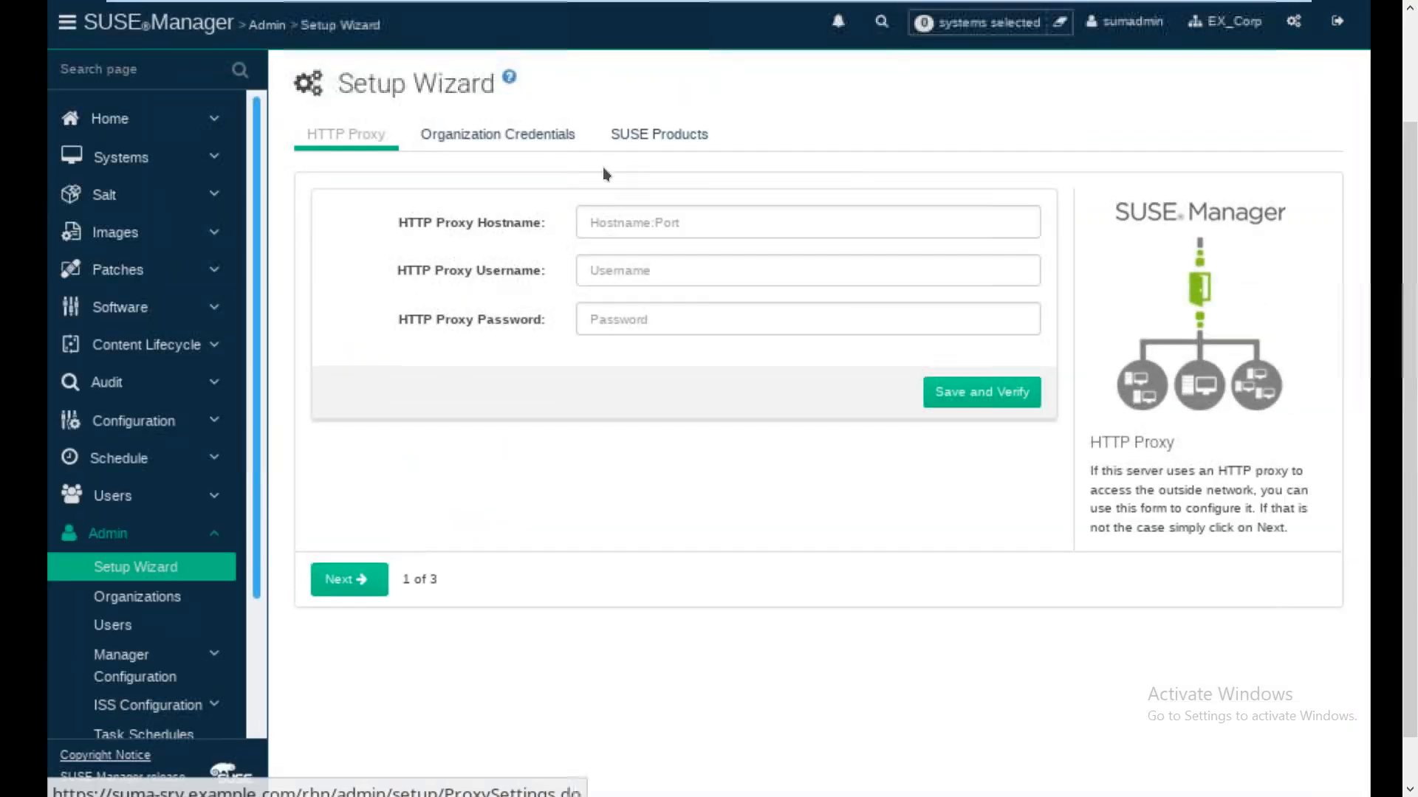
click(654, 140)
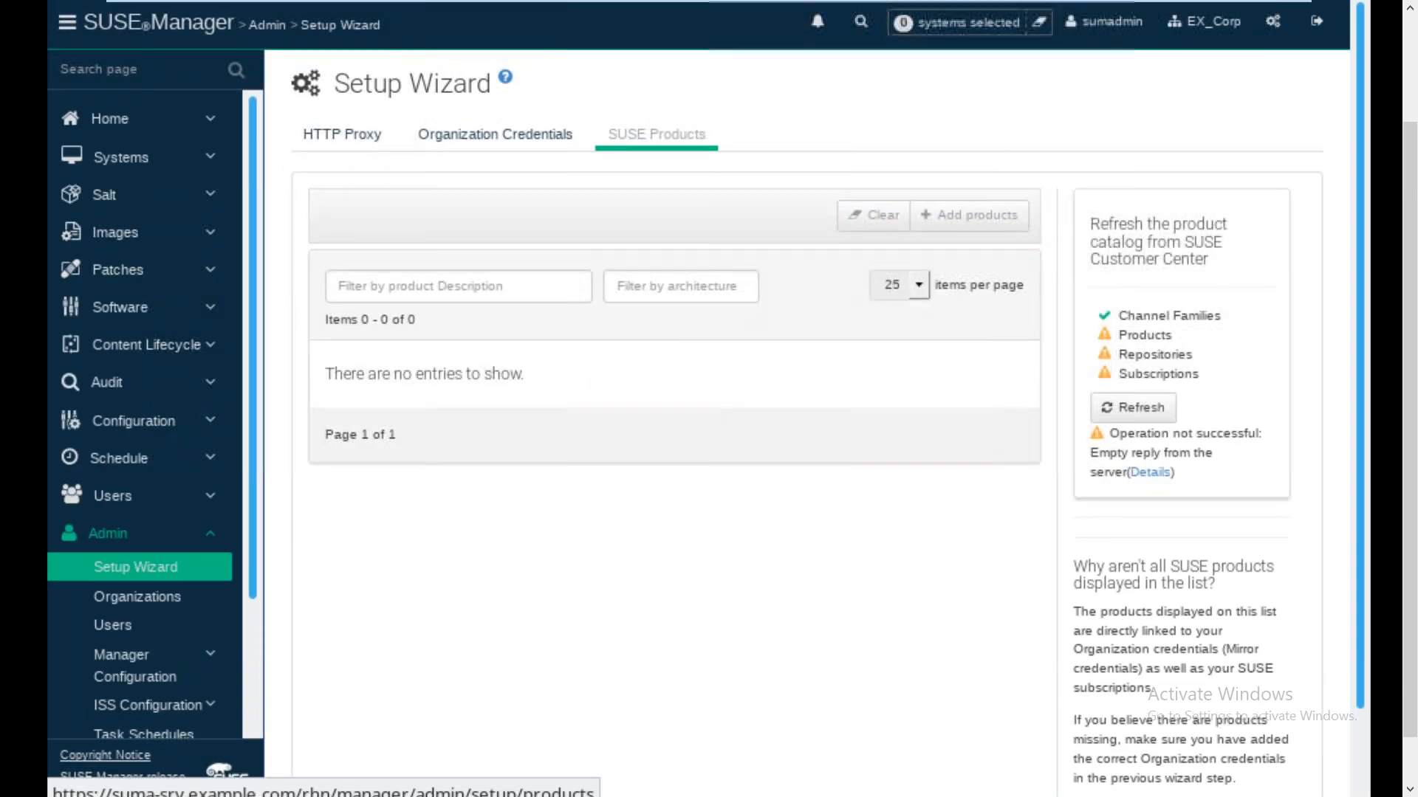
click(1129, 412)
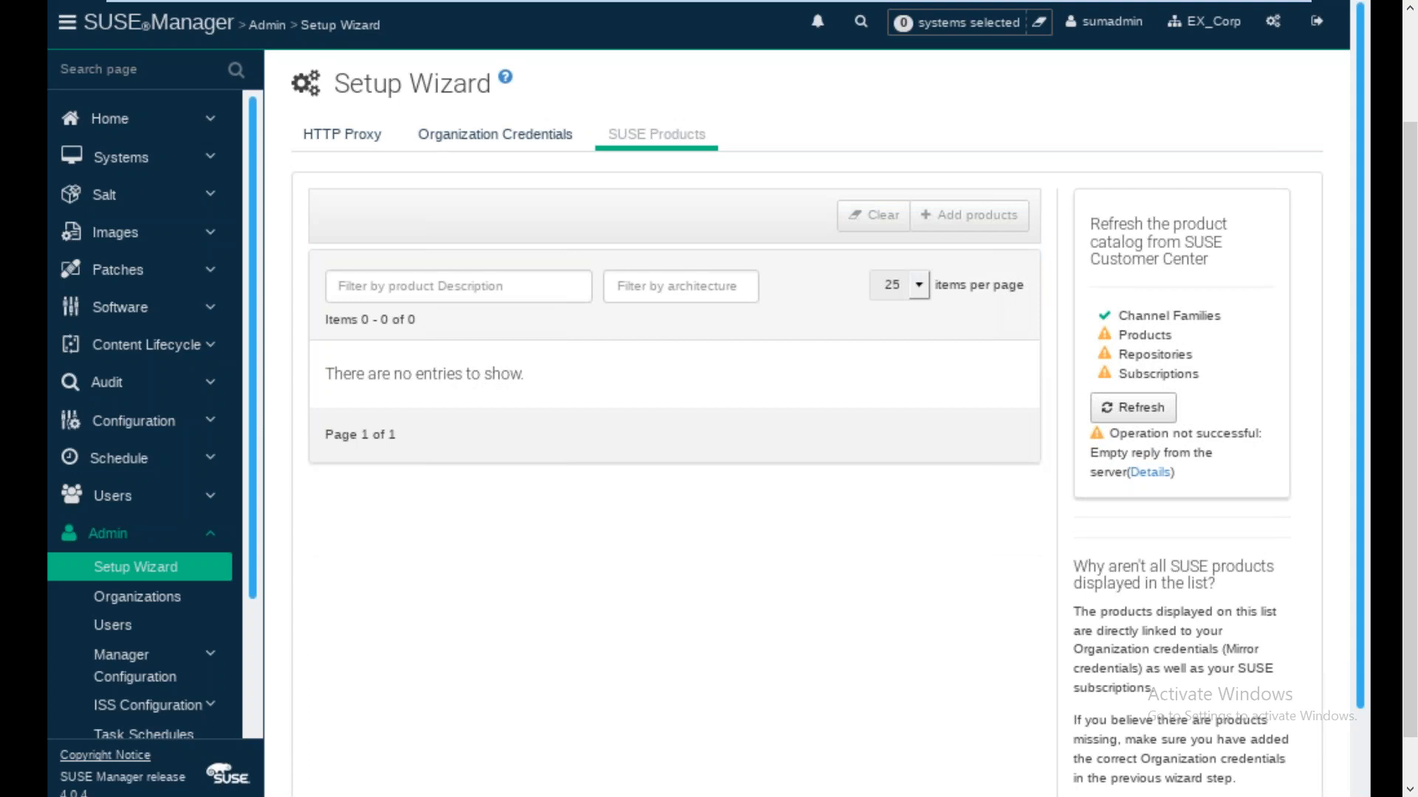
click(1126, 414)
click(497, 135)
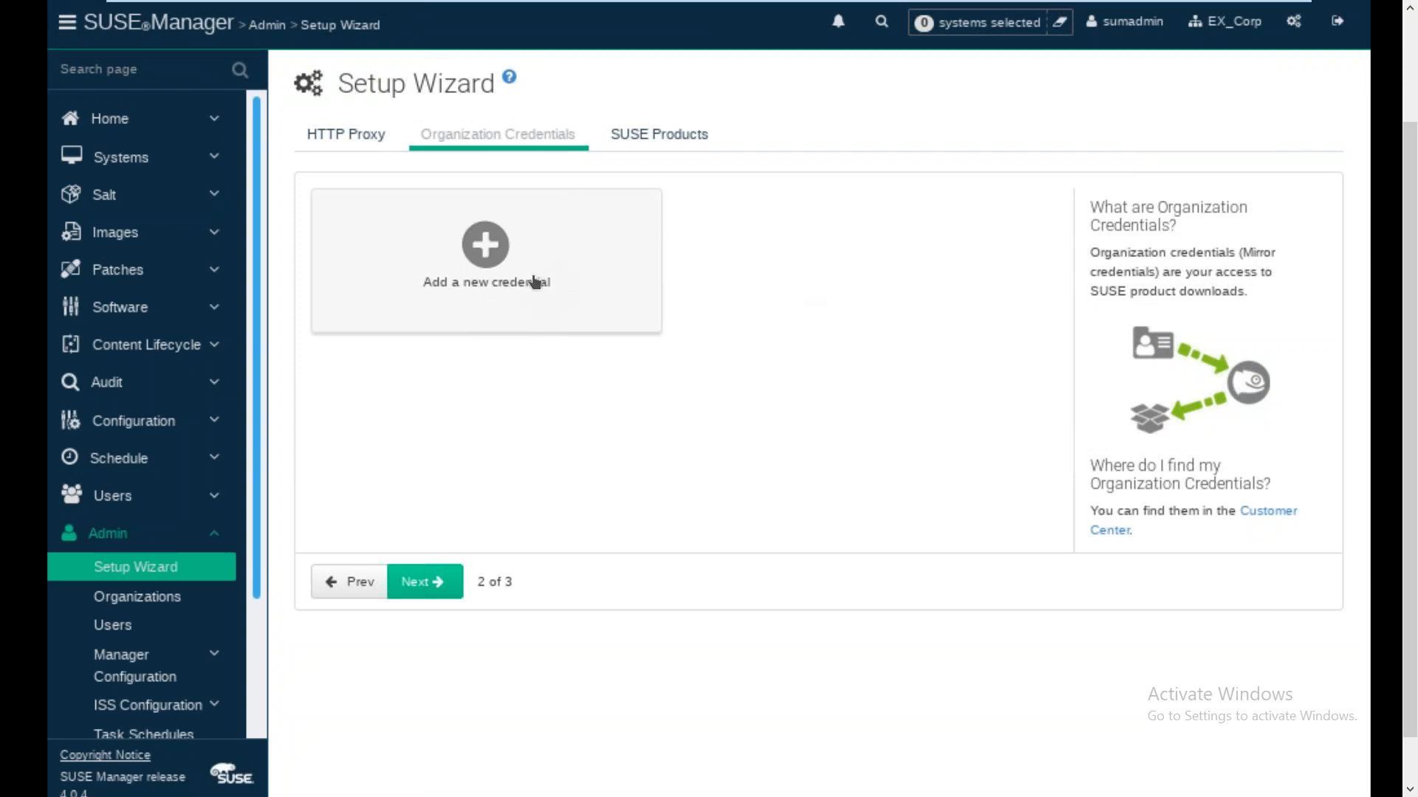
click(508, 279)
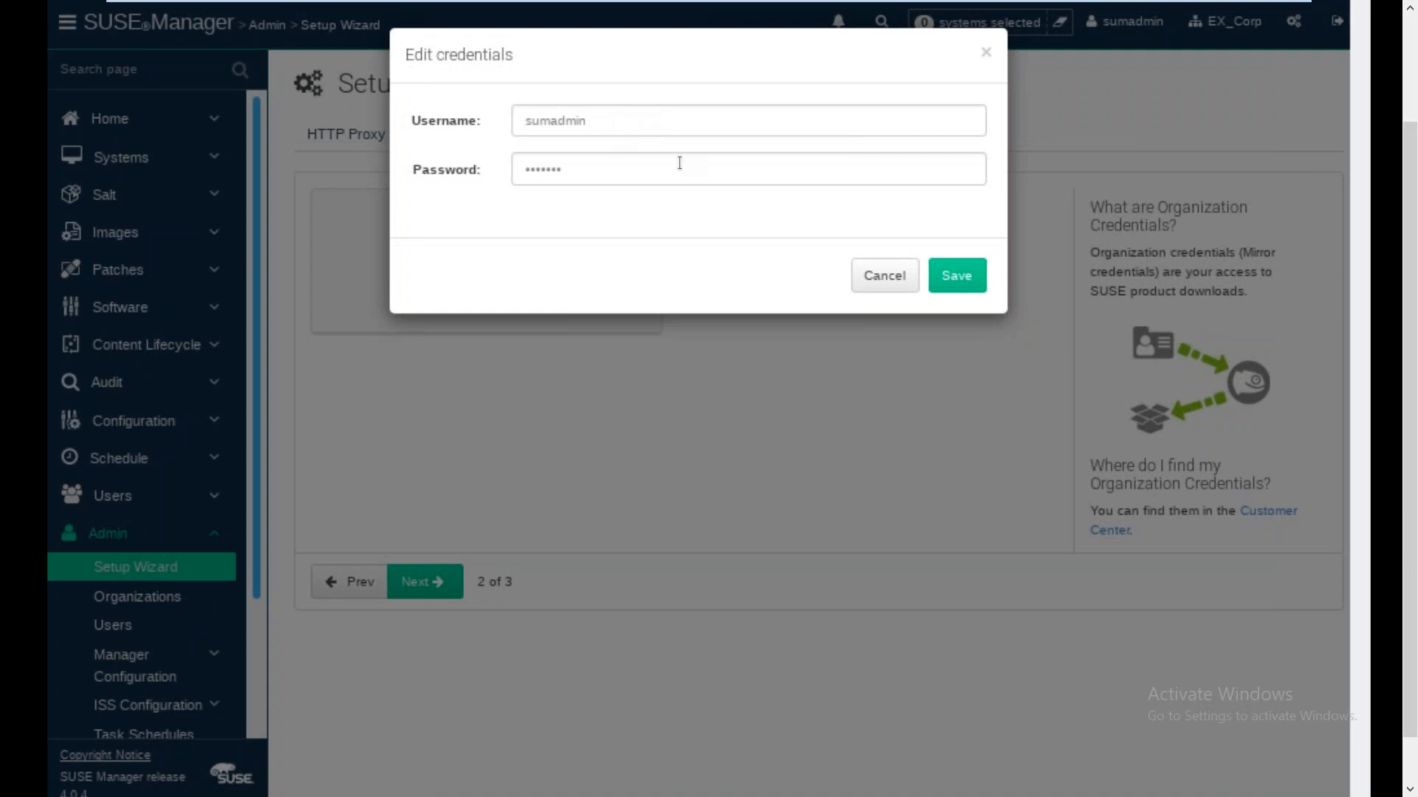
click(880, 280)
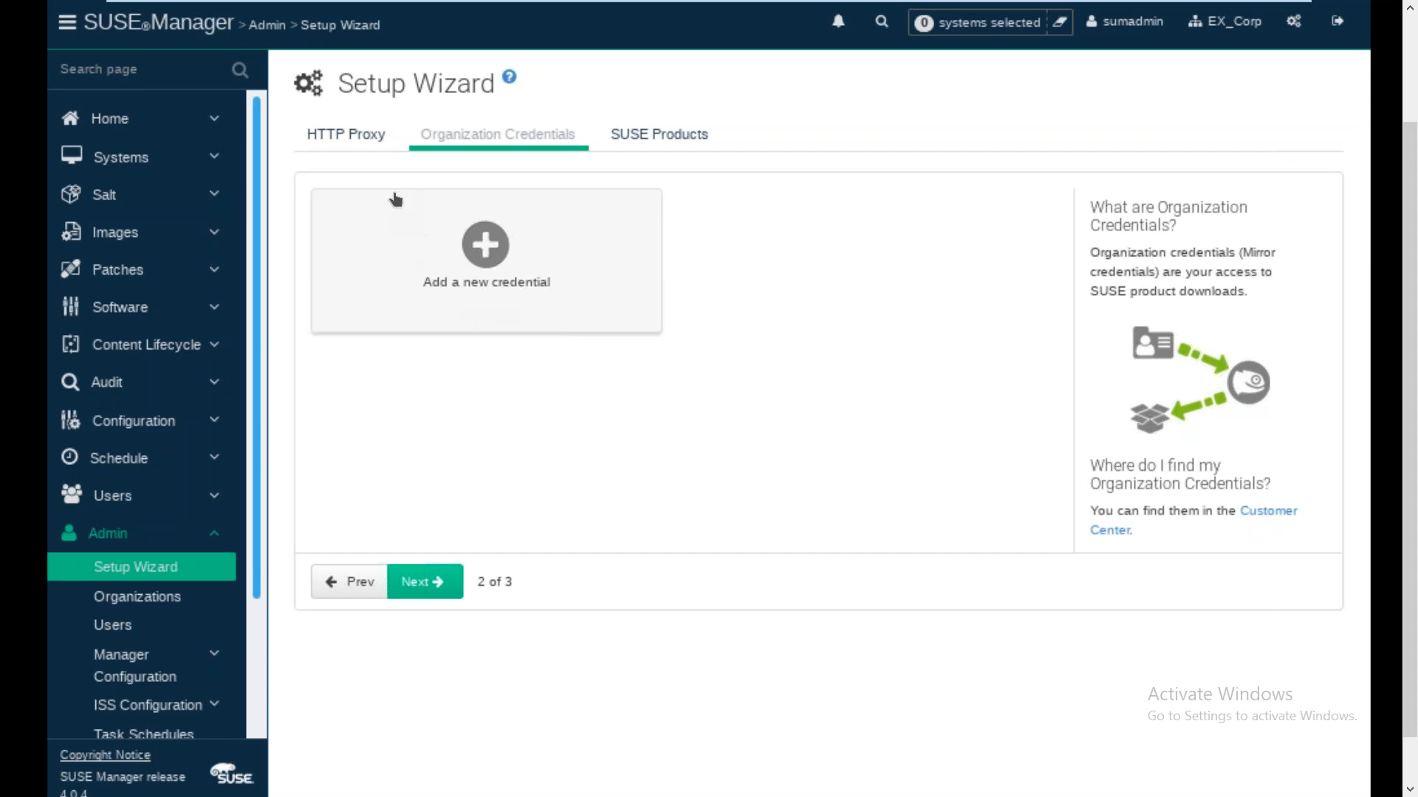
click(353, 137)
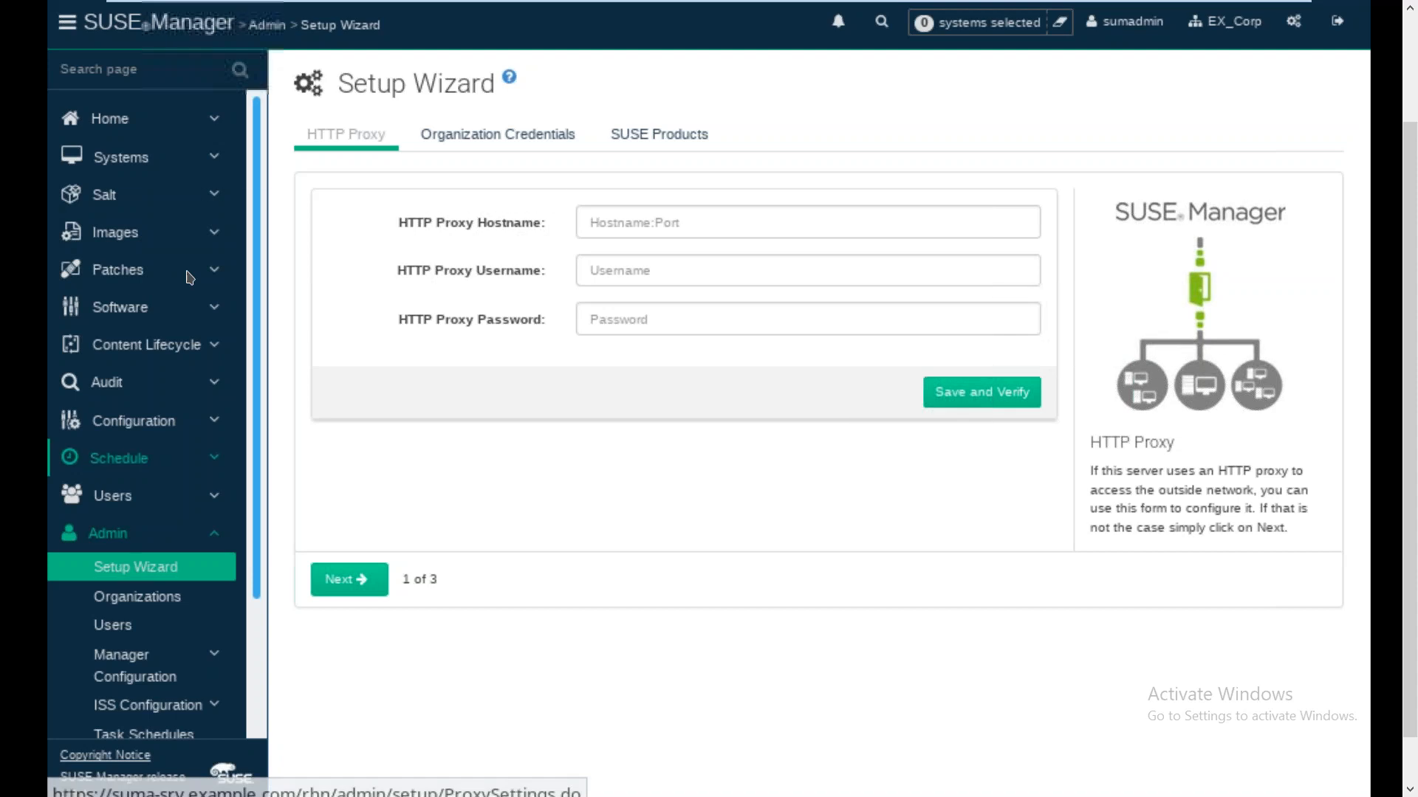
click(112, 120)
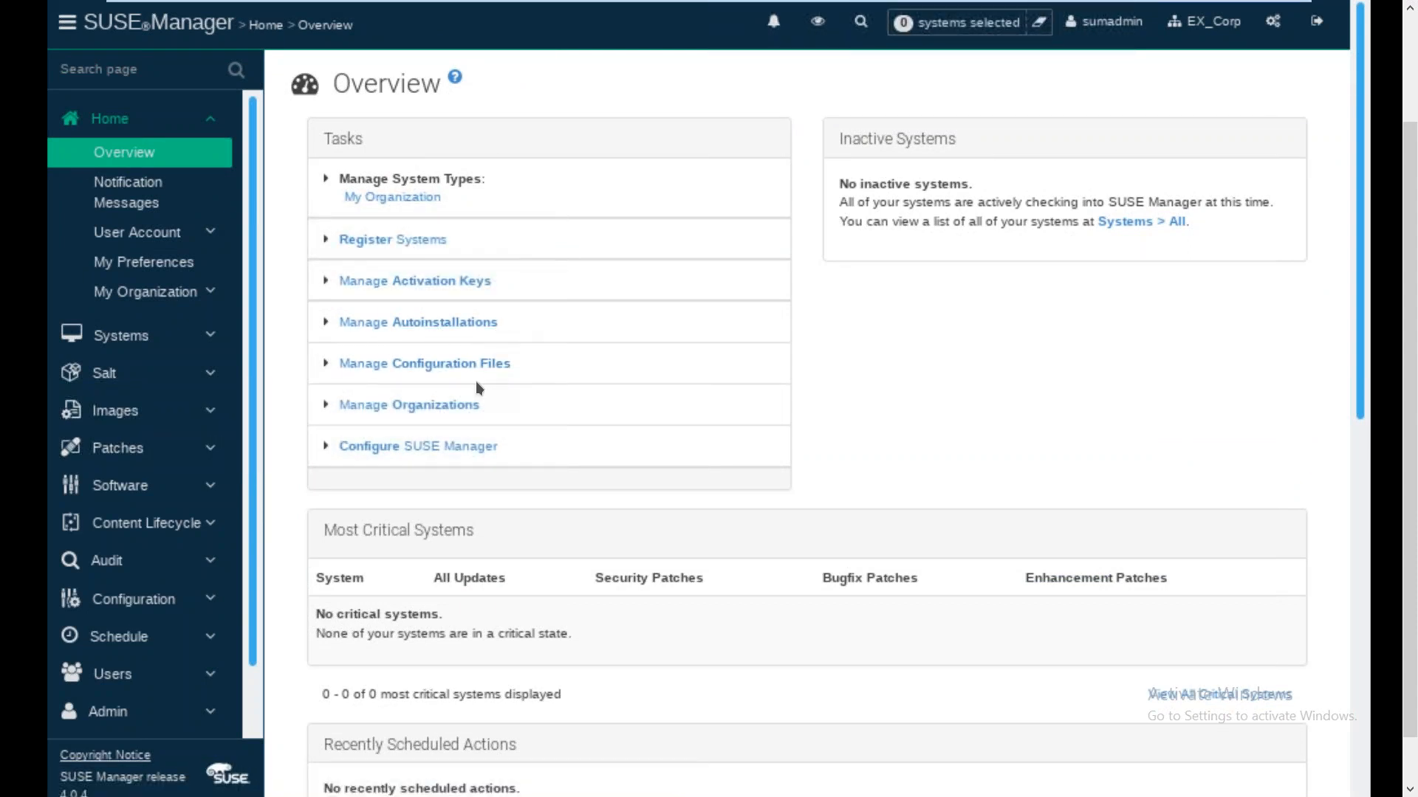
Browse System Overview, Salt Keys and Images, ending on the All Patches list showing No Patches
click(140, 337)
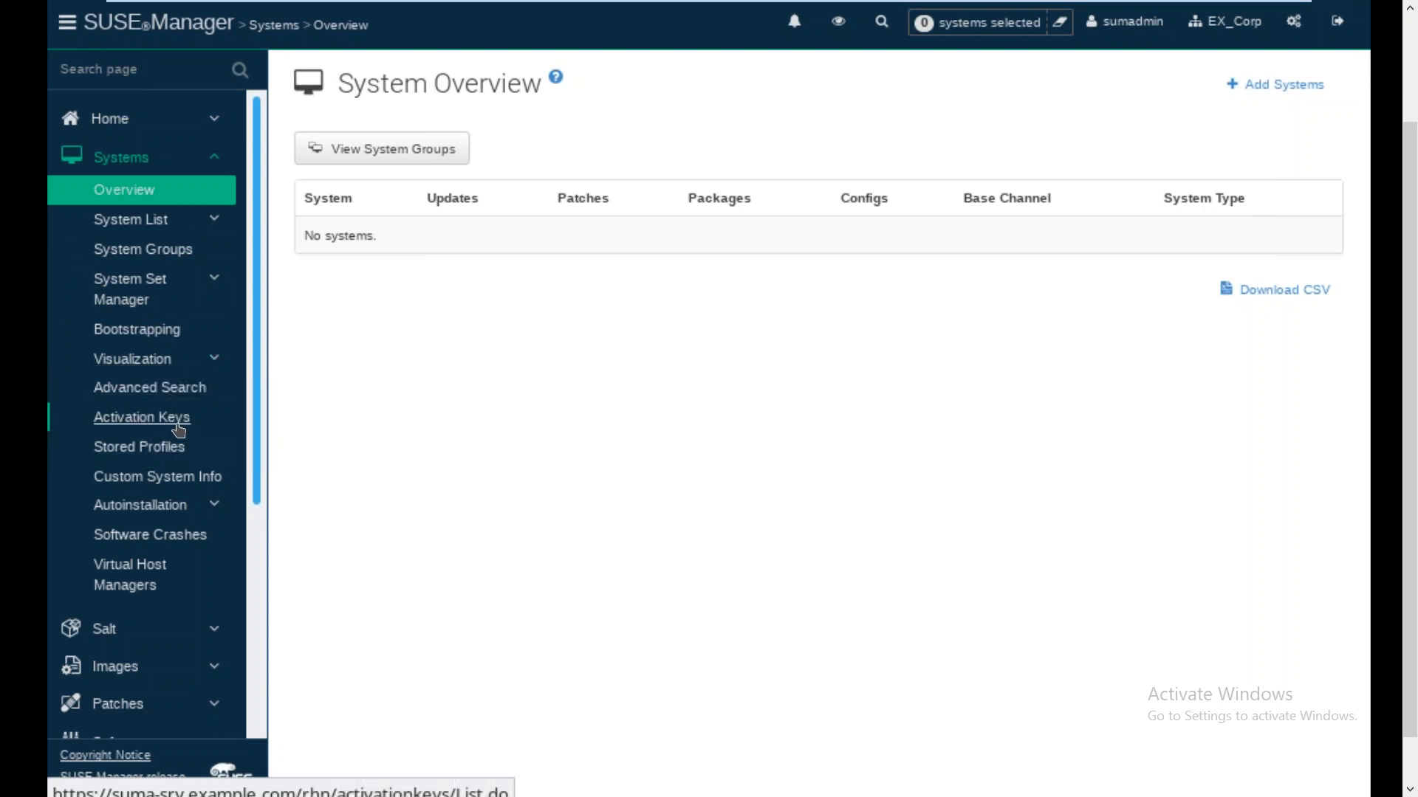
click(125, 194)
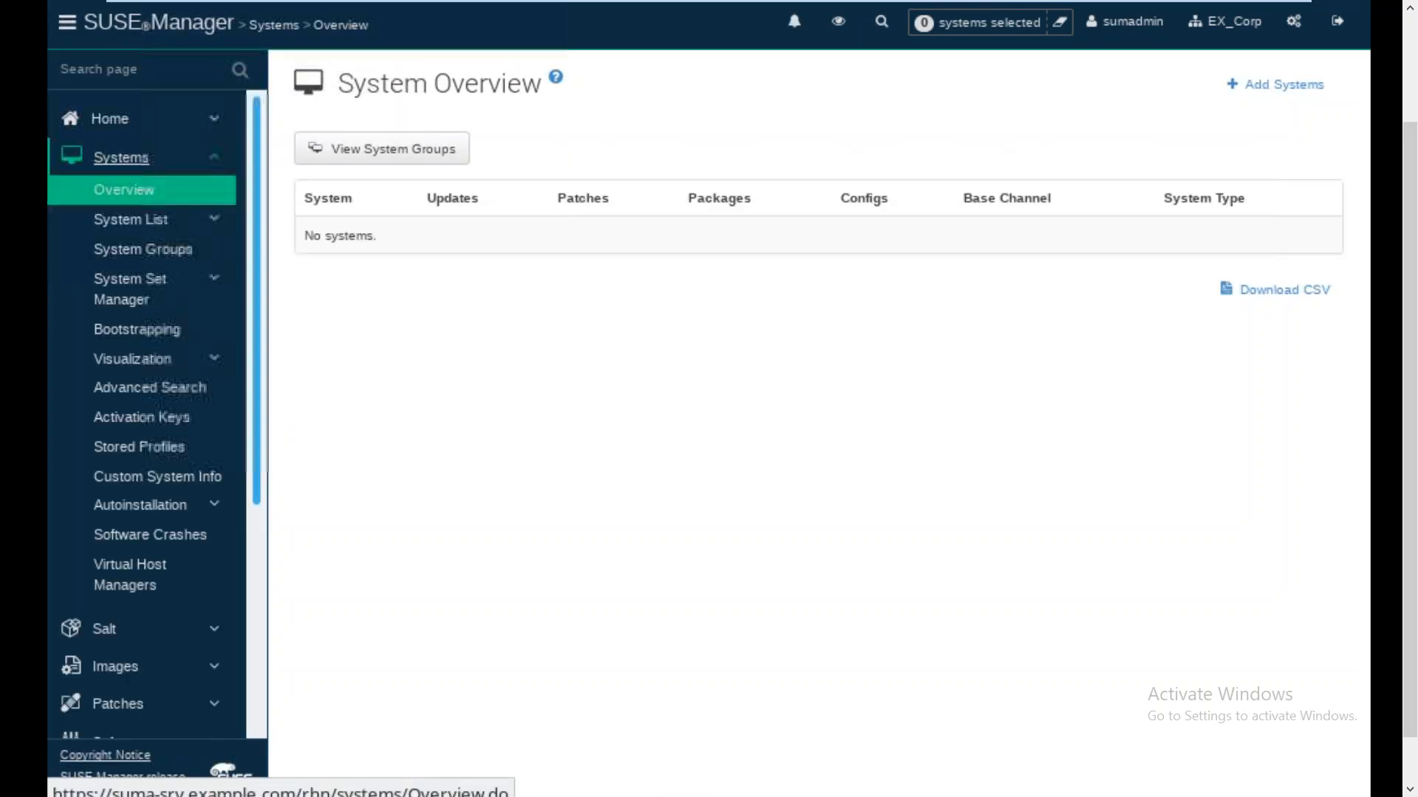
click(109, 630)
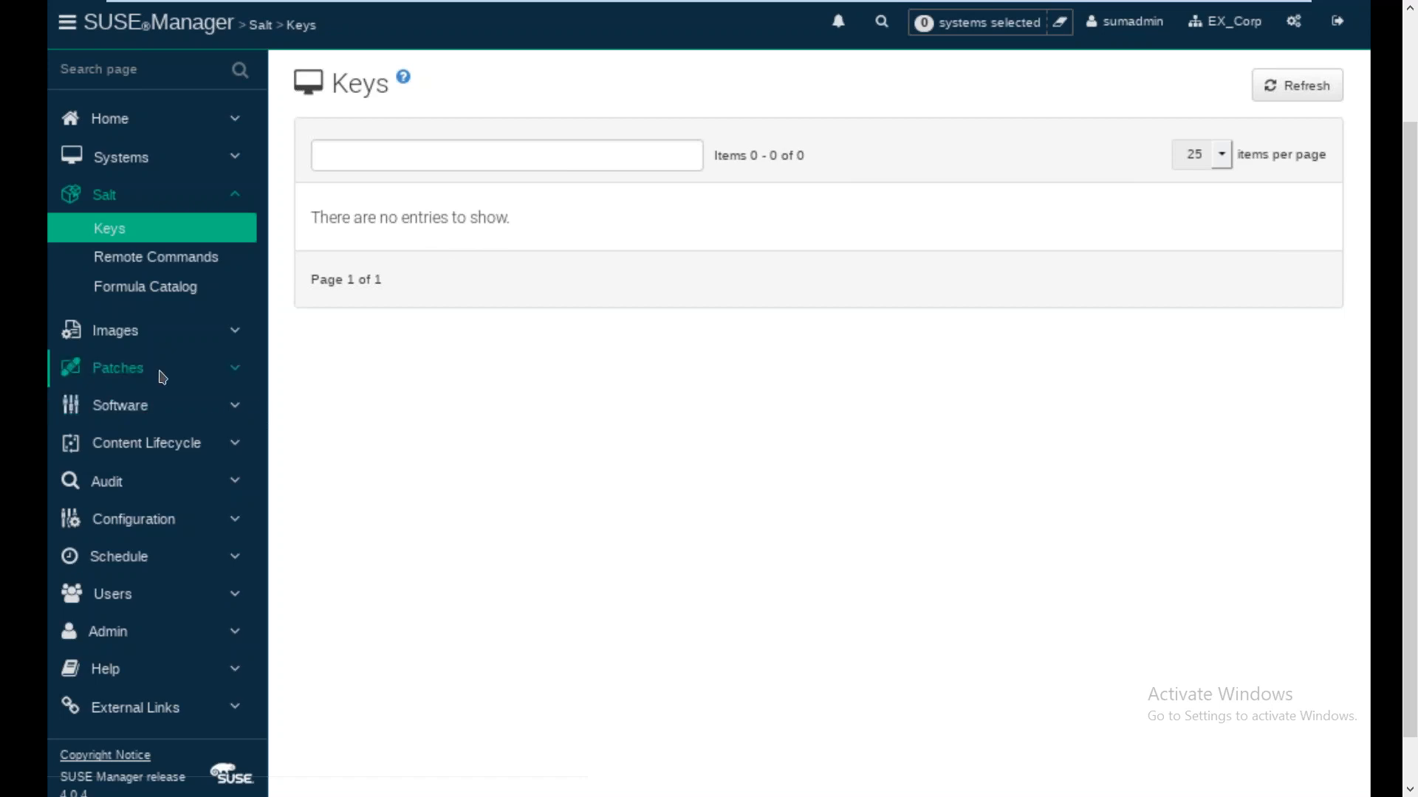
click(106, 339)
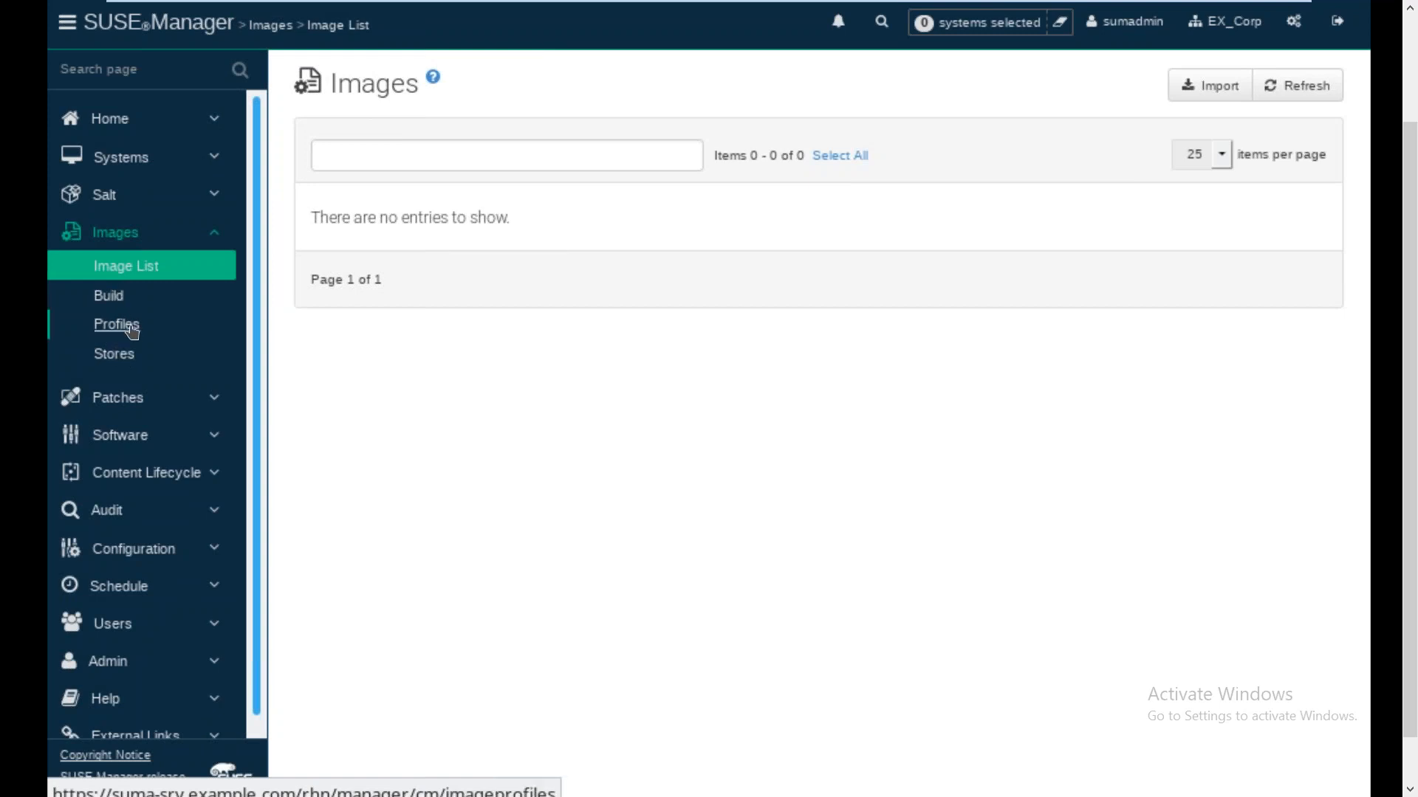
click(118, 399)
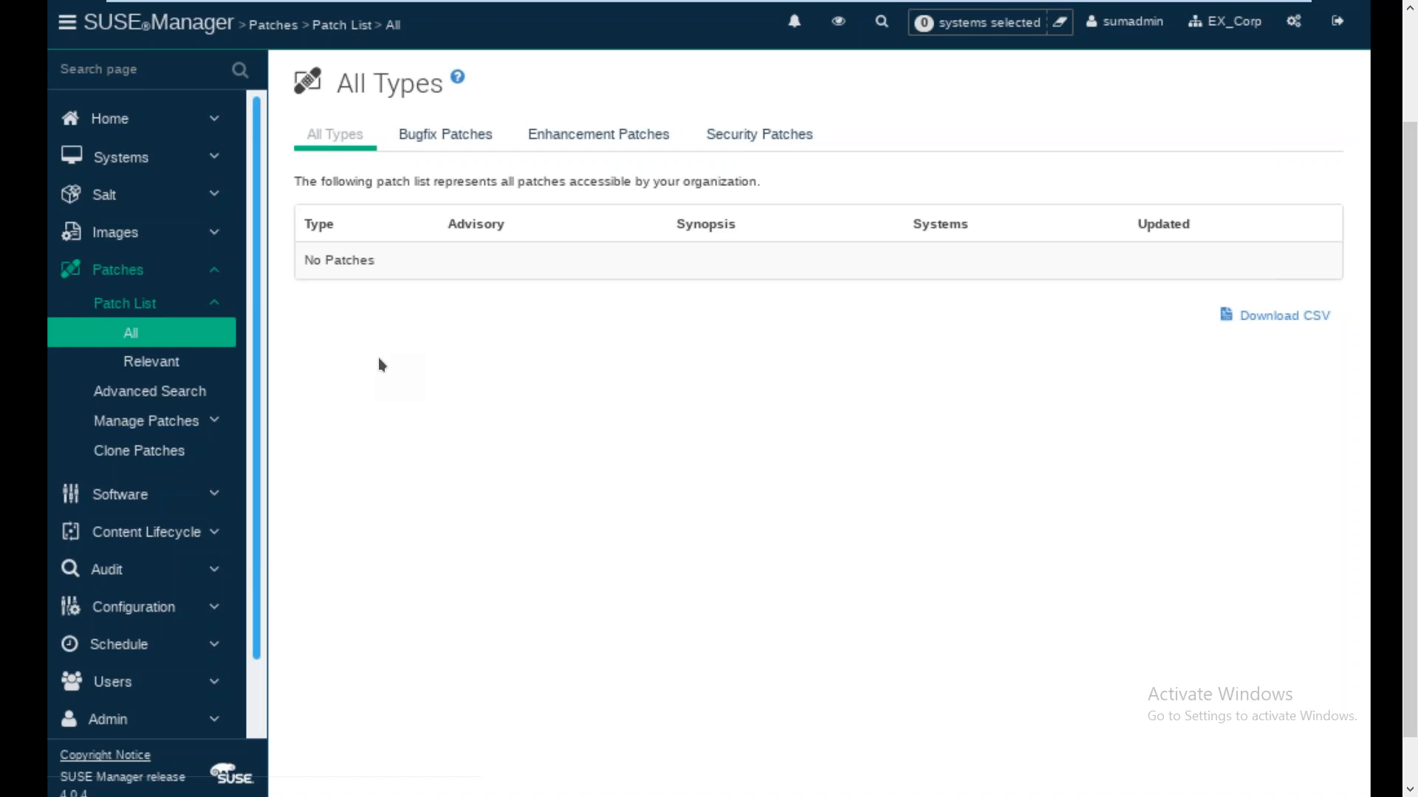
View all software channels, the SUSE-only channel list, and the Content Lifecycle projects
click(112, 502)
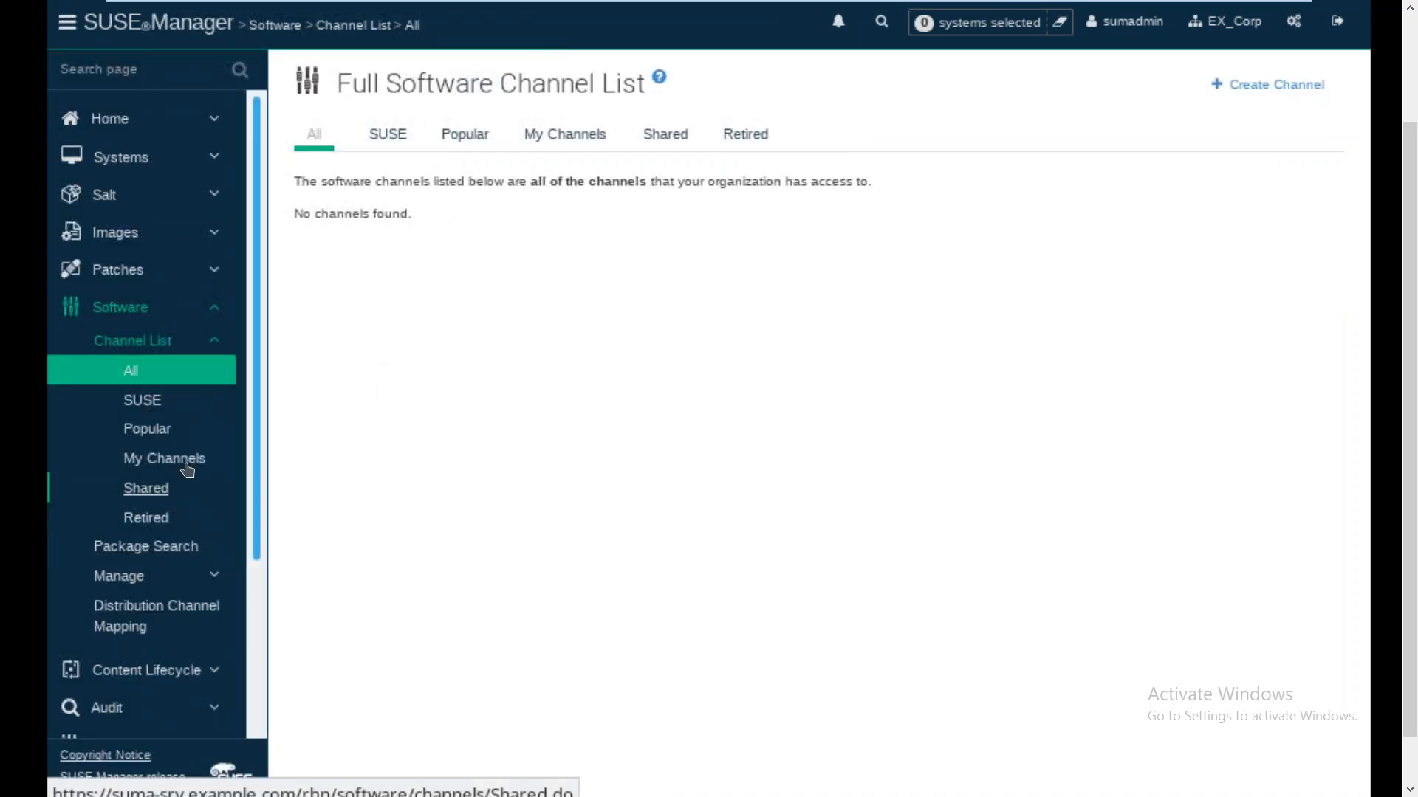
click(140, 405)
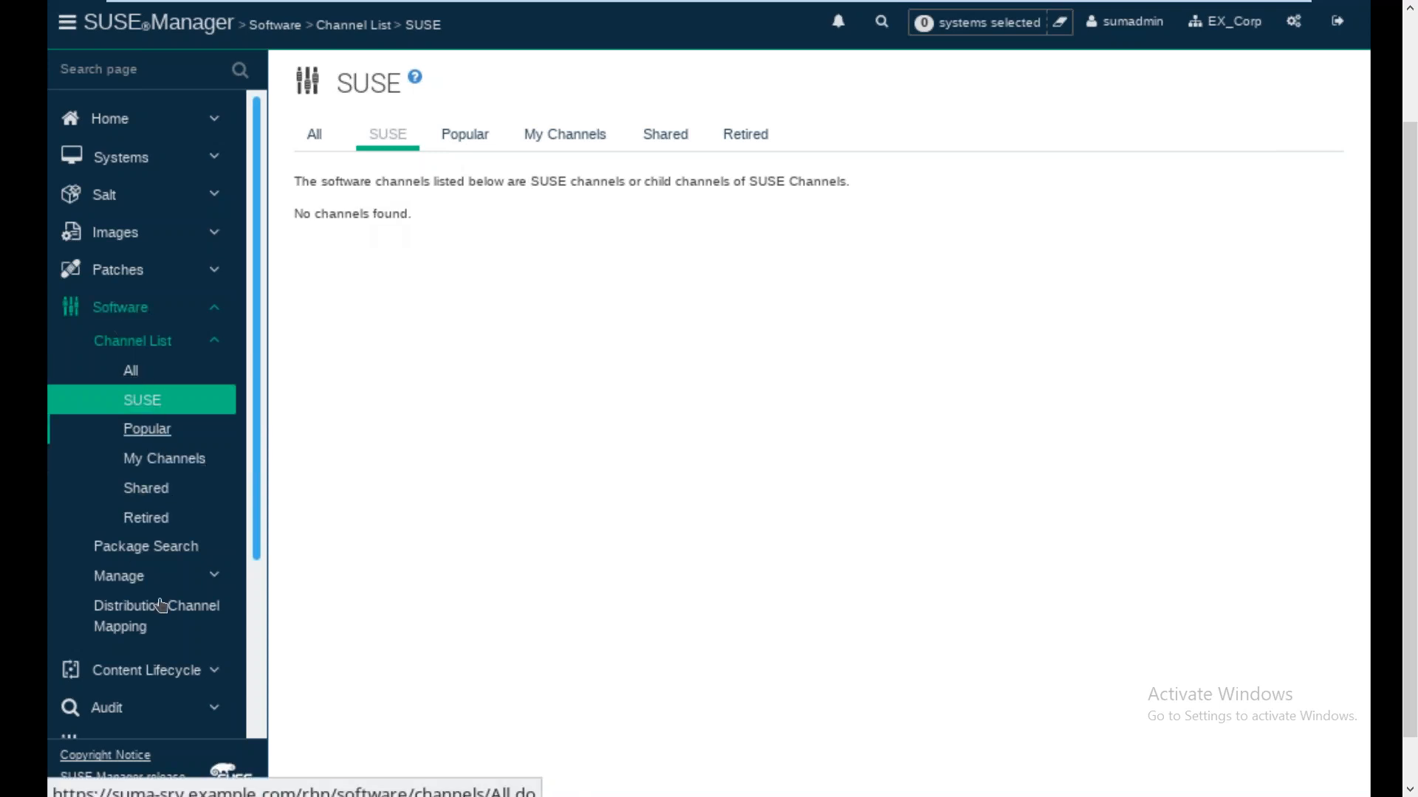
click(135, 672)
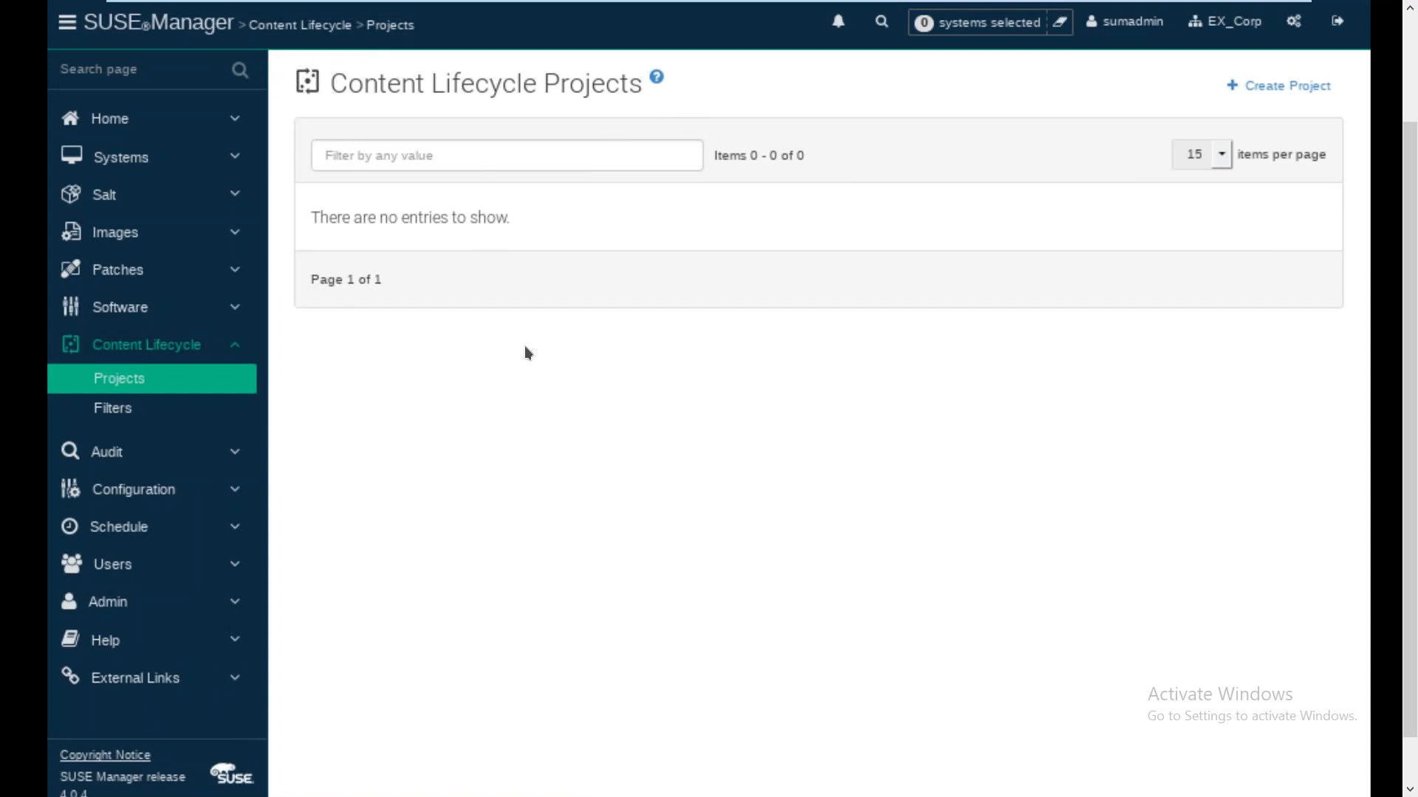
Visit CVE Audit, Configuration overview and pending scheduled actions, then return to the Setup Wizard HTTP Proxy step
click(111, 452)
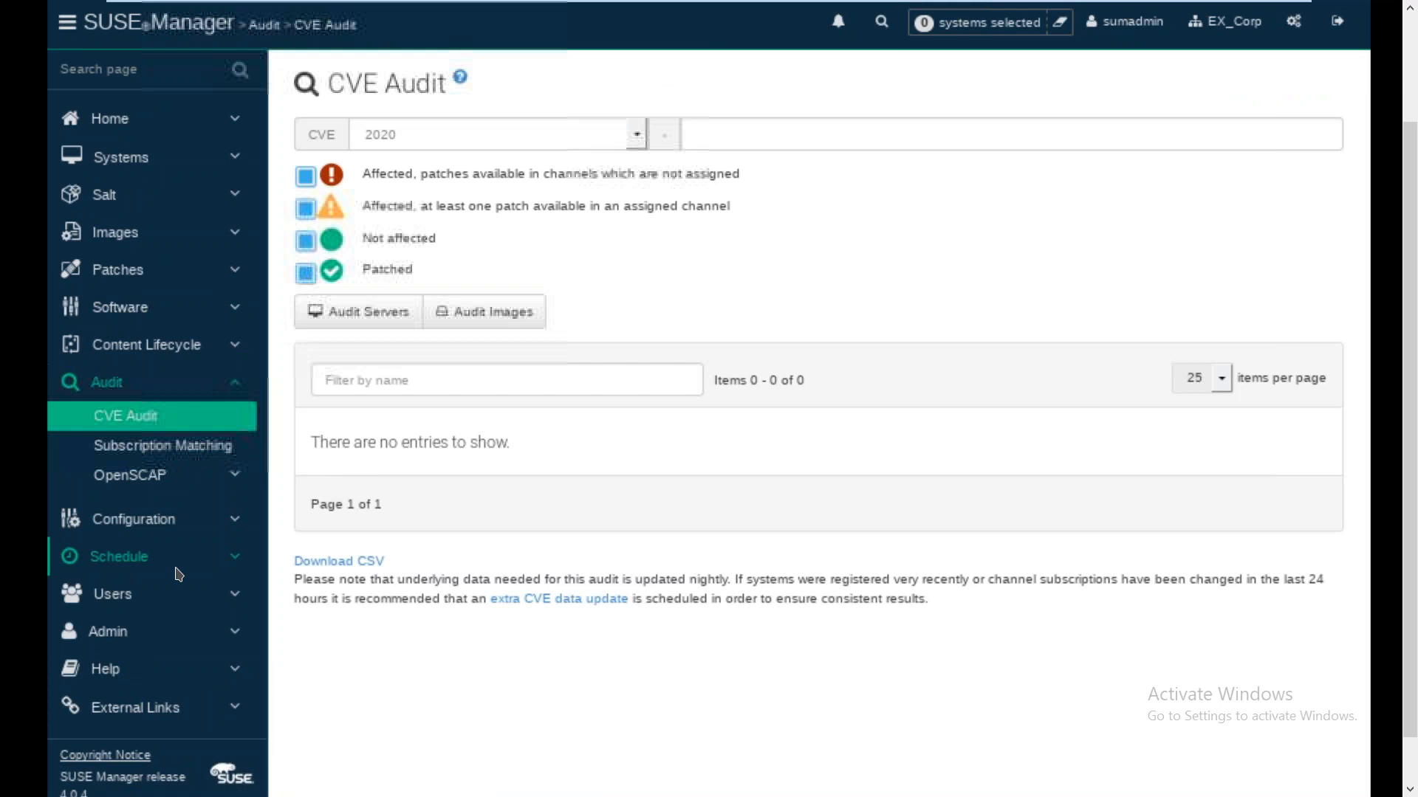
click(160, 531)
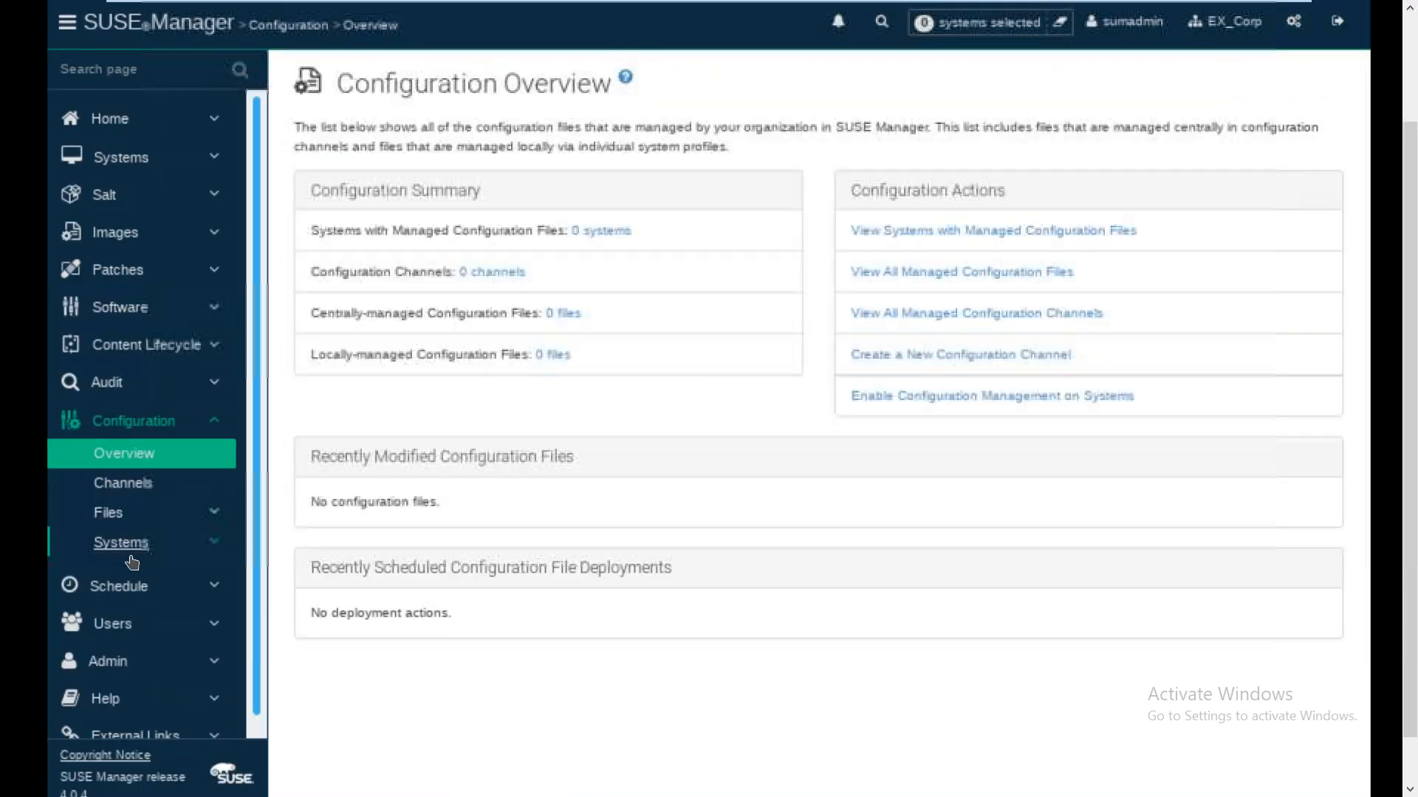
click(122, 586)
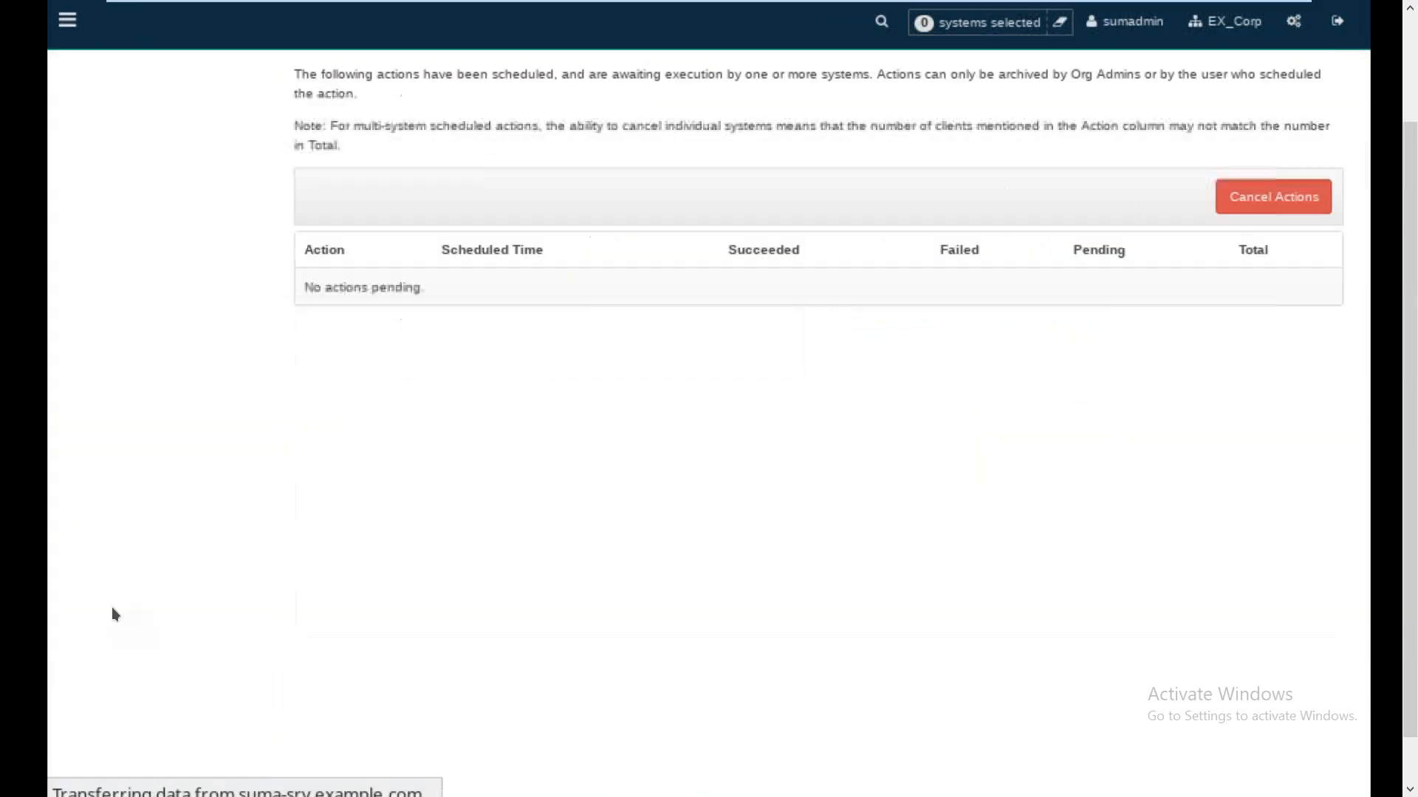
click(108, 691)
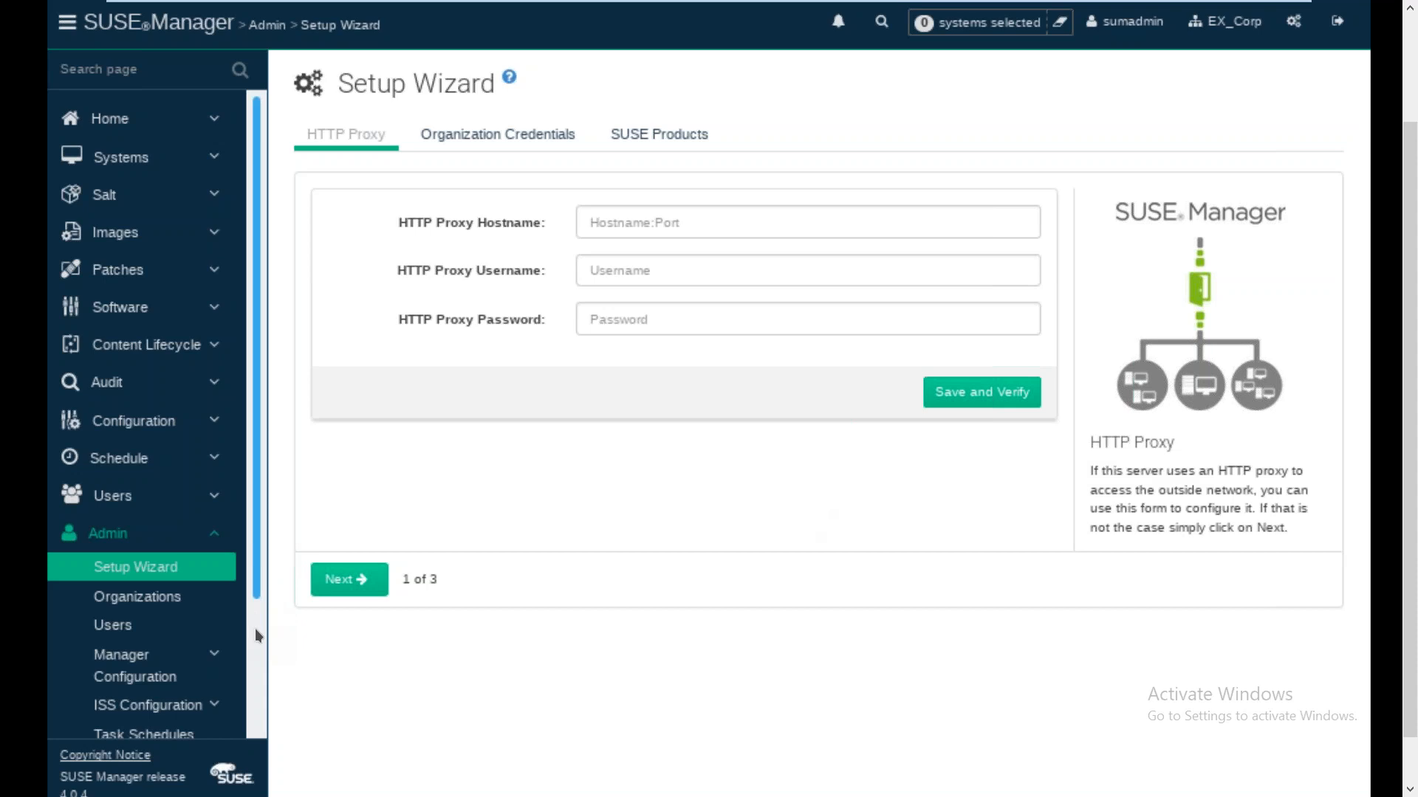
Exit full-screen so the SUSE Manager VM shows in a normal VMware window
scroll(255, 627, down, 2)
scroll(255, 627, up, 2)
click(1292, 11)
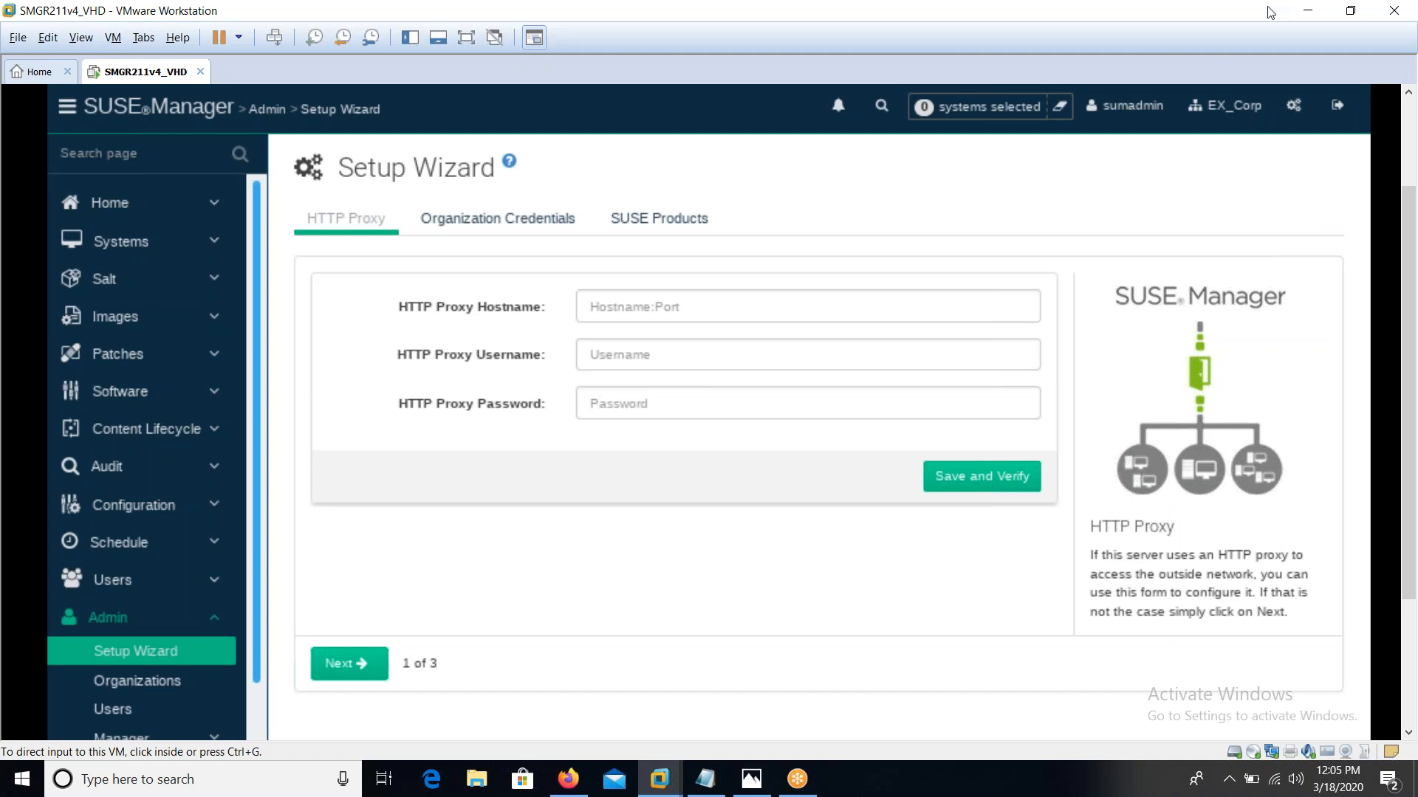
click(1405, 61)
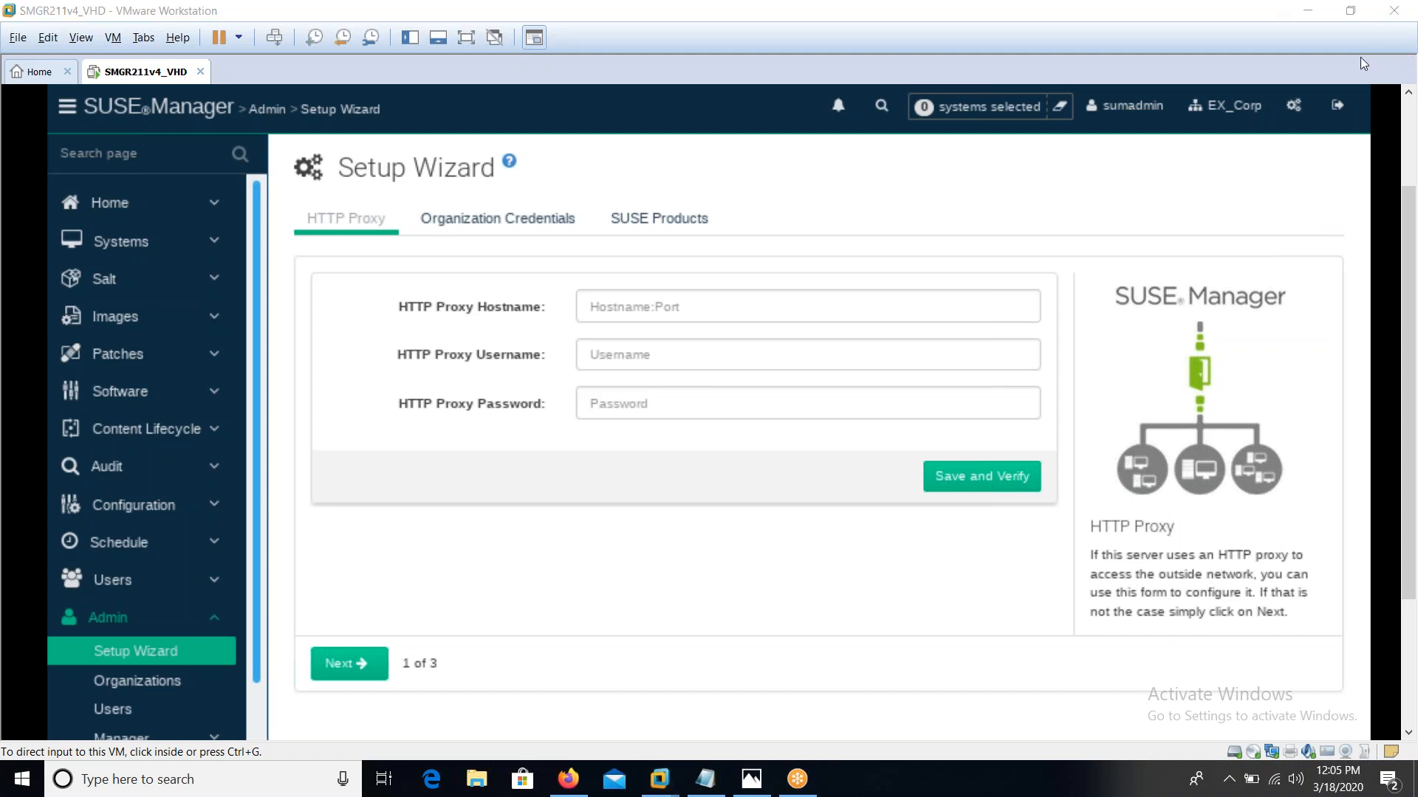